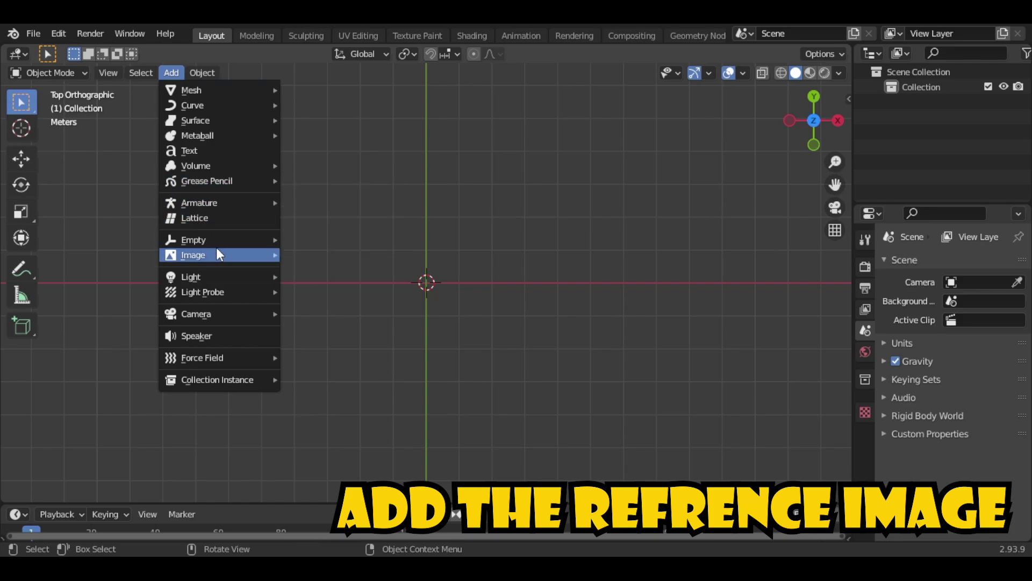
Add the knife chart as a reference image and position it with the Tai Pan blade centred on the Y axis.
click(306, 254)
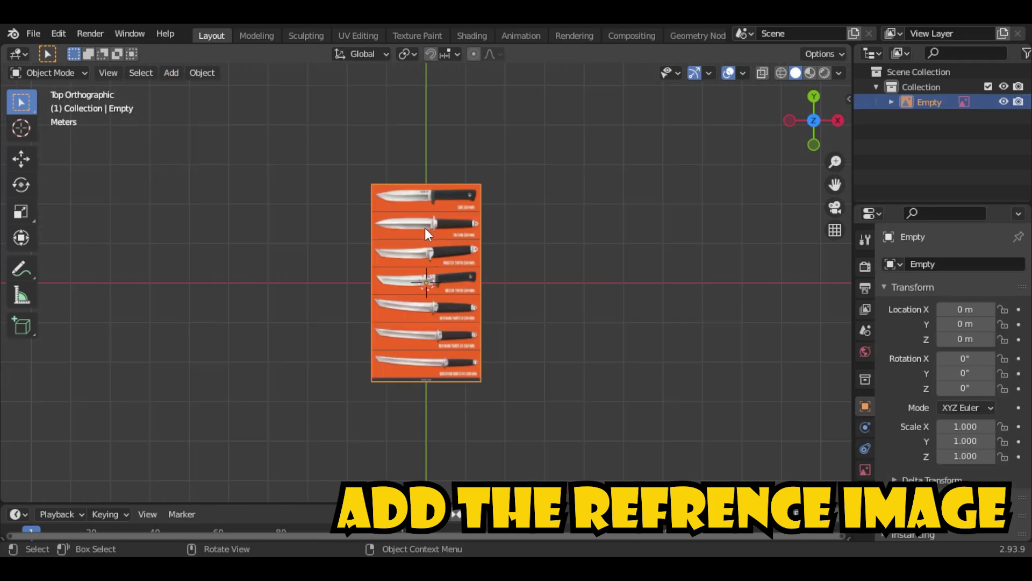
click(21, 158)
drag(426, 282, 430, 250)
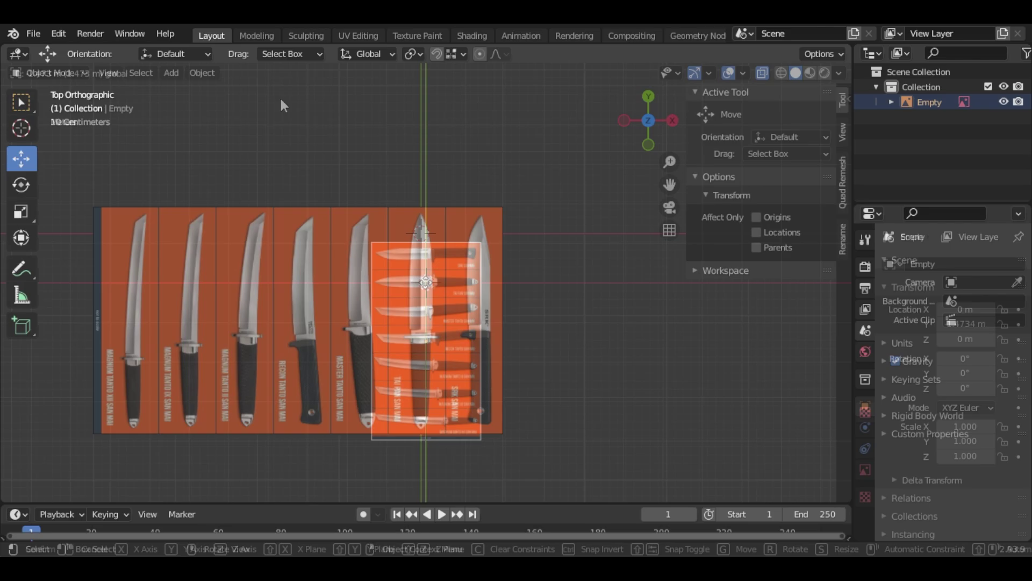
Add a cube, merge it into a single vertex and place it at the Tai Pan blade's base corner, about X 0.129 m, Y -1.157 m.
click(171, 72)
mouse_move(226, 90)
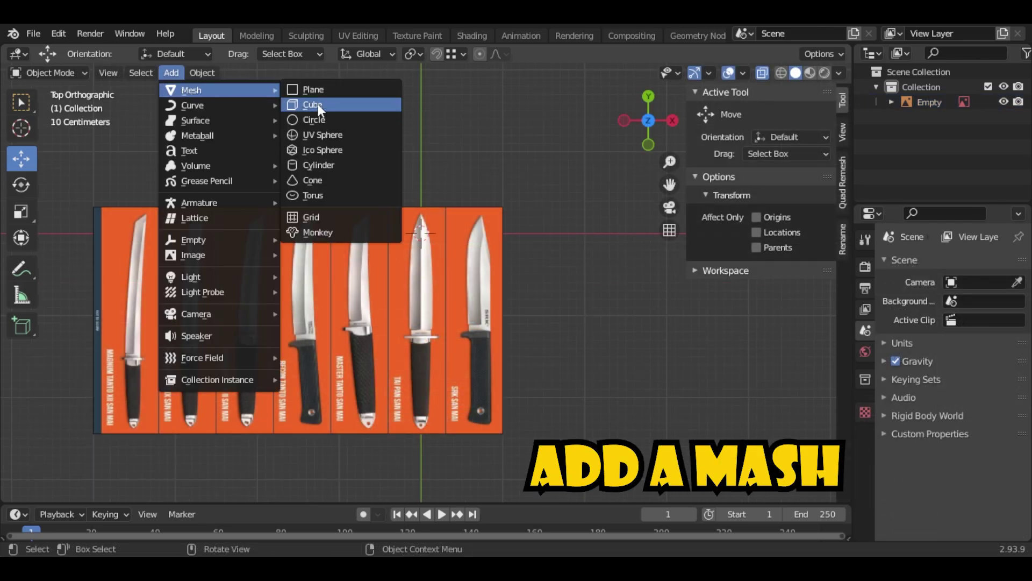
click(317, 104)
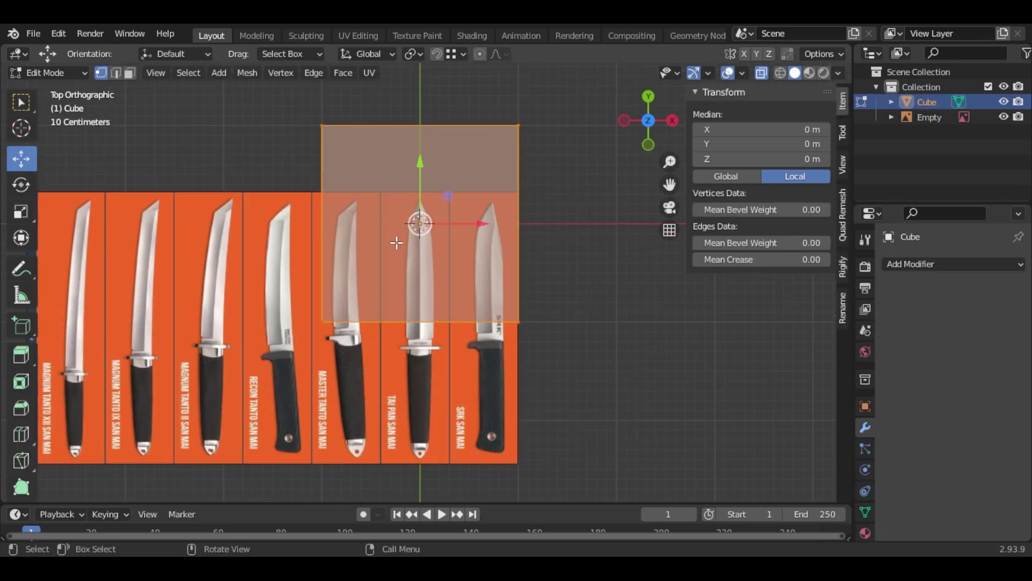
key(m)
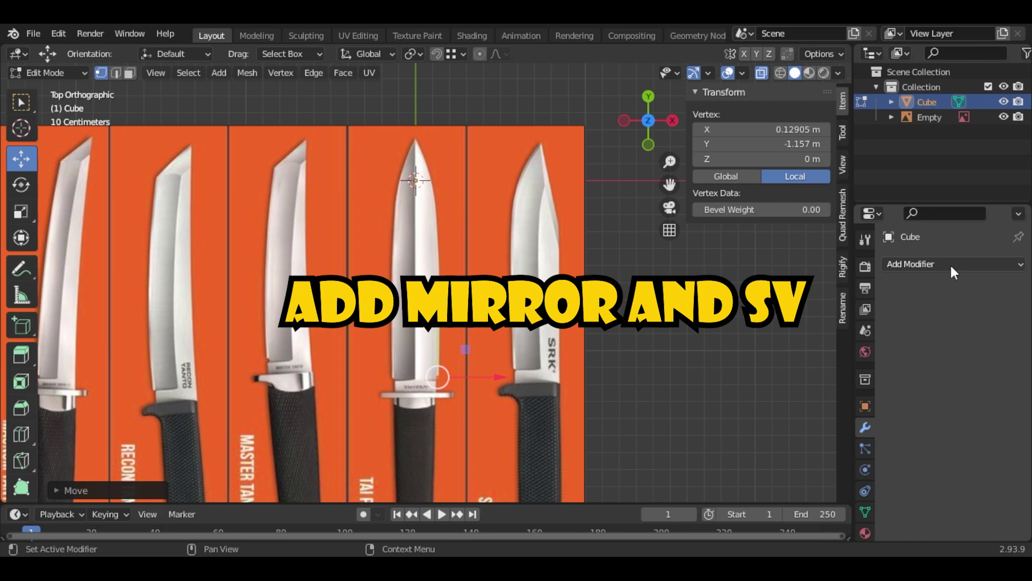
Add a Mirror modifier and a Subdivision Surface modifier to the cube object.
click(952, 264)
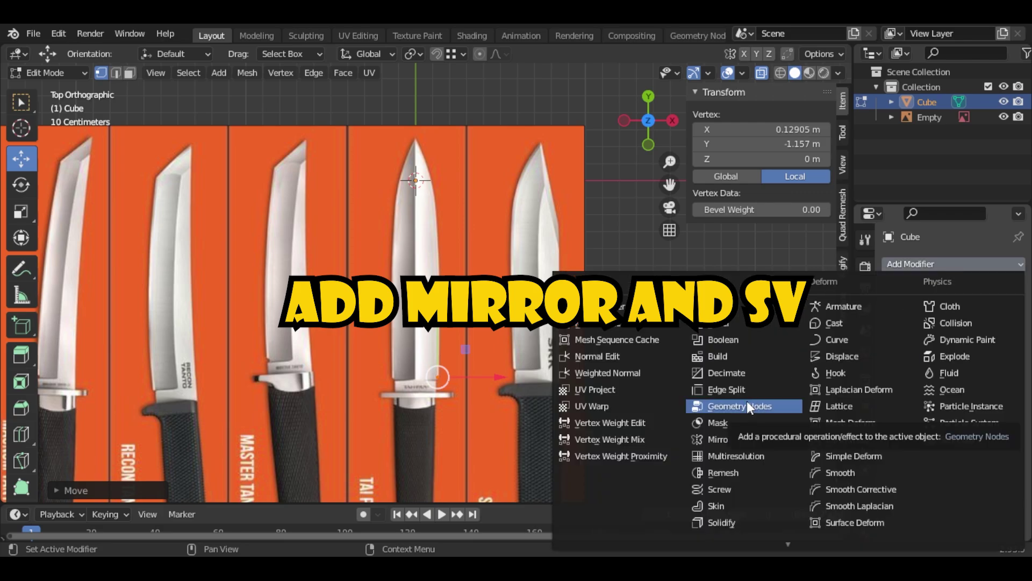
click(753, 439)
click(952, 263)
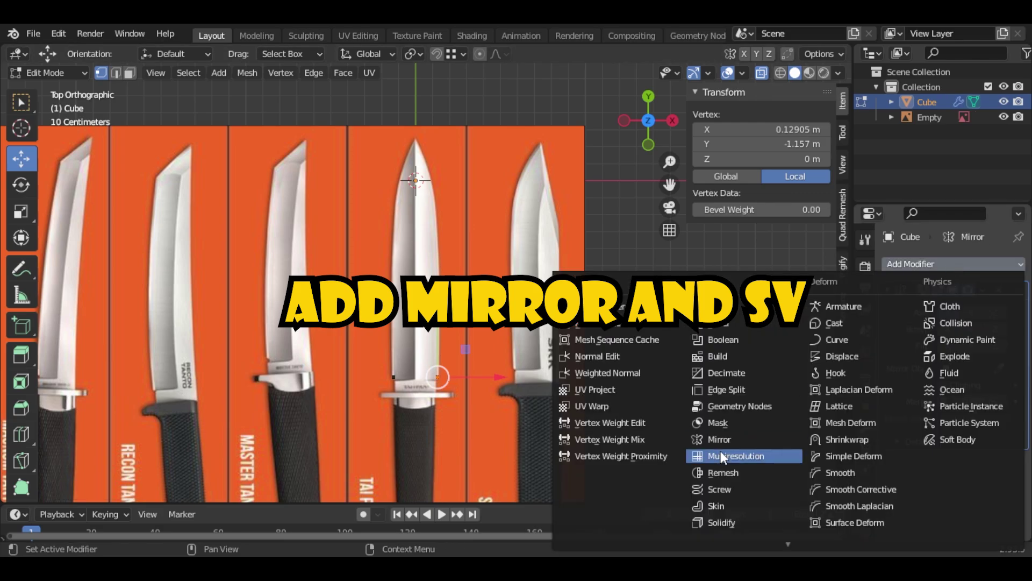
scroll(739, 516, down, 2)
click(738, 515)
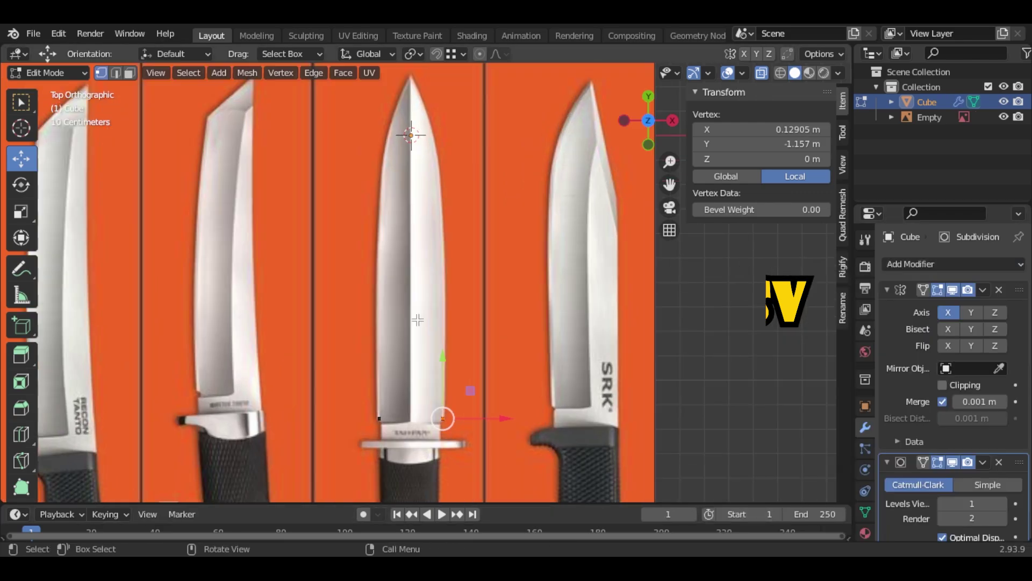
Extrude the base vertex up to the blade tip and set its X position to 0 m.
key(e)
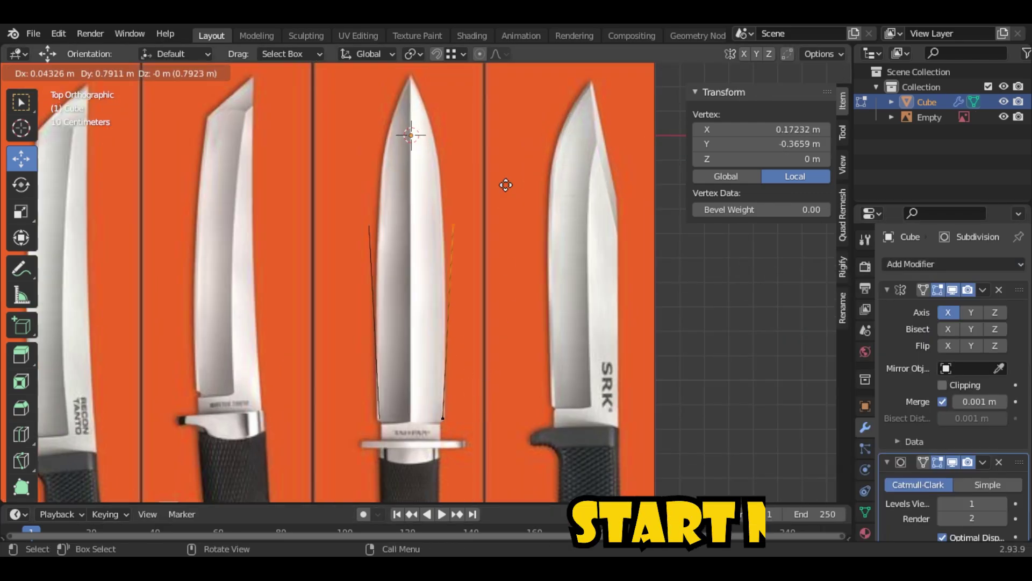
click(463, 502)
drag(484, 77, 486, 77)
click(800, 128)
text(09)
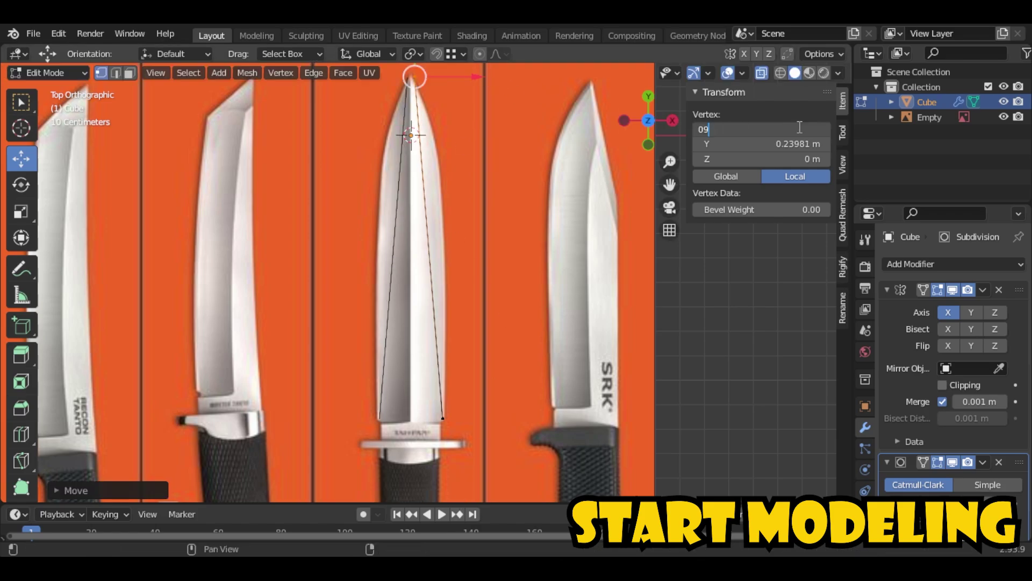
key(BackSpace)
key(Return)
Extrude a short guide edge upward past the blade tip.
drag(670, 184, 666, 265)
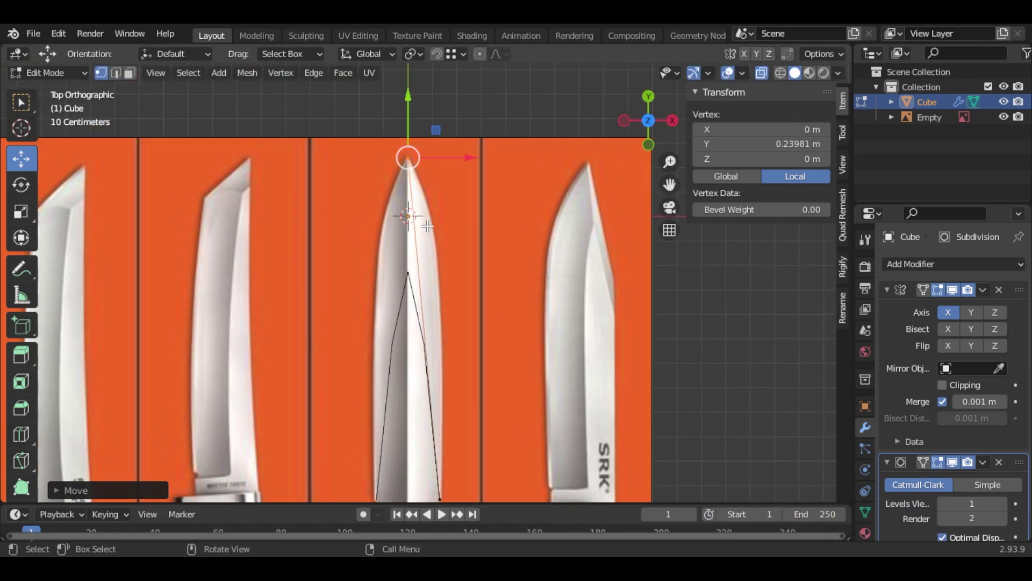
key(e)
click(414, 102)
Subdivide the blade's long side edge and move the new vertex outward to about X 0.157 m, Y -0.032 m.
click(116, 73)
click(422, 275)
right_click(425, 272)
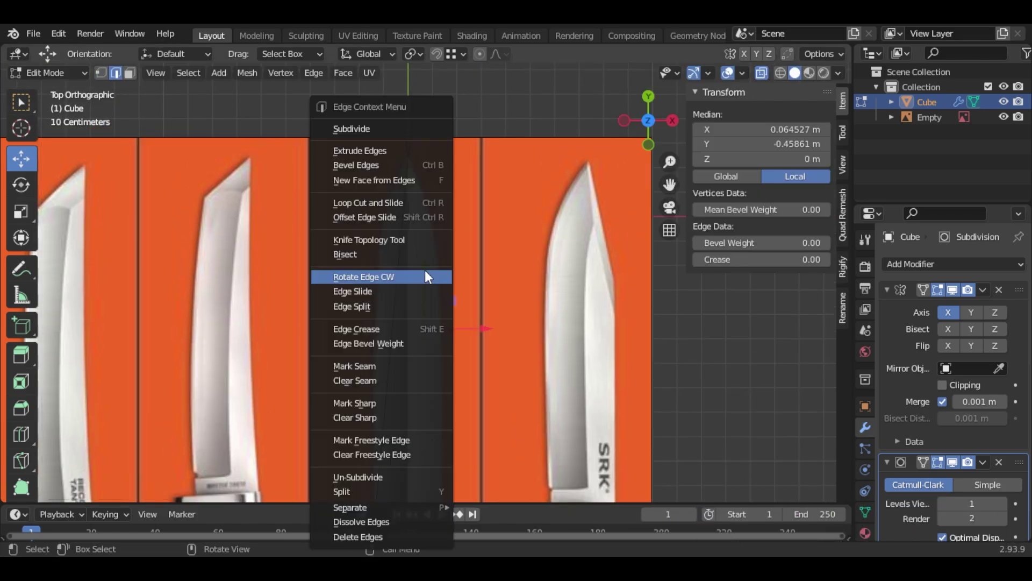
click(354, 127)
click(101, 73)
click(424, 327)
drag(452, 299, 474, 195)
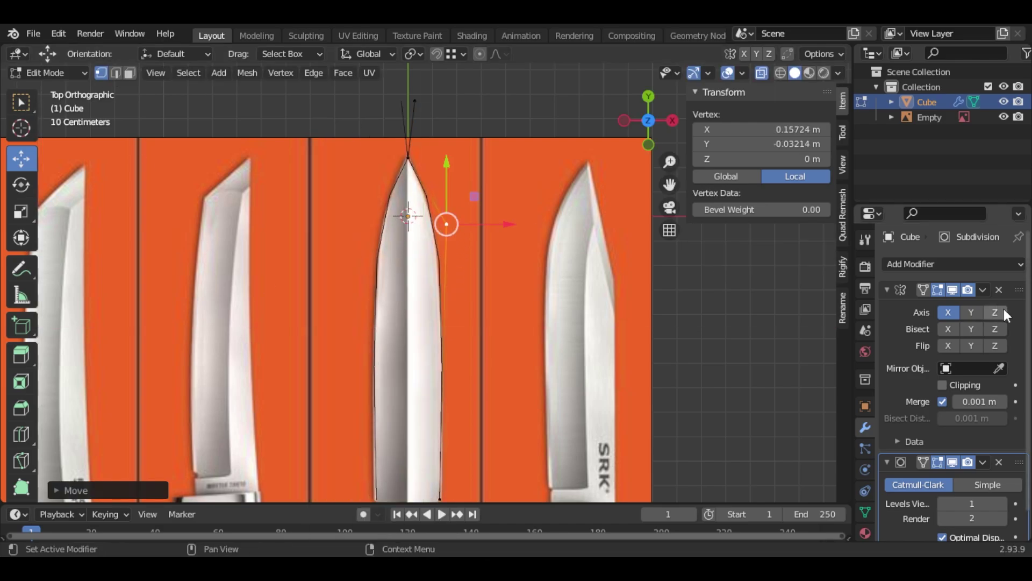
Set the subdivision viewport level to 4 and move the side vertex slightly inward so the curve follows the blade outline.
click(1000, 503)
scroll(483, 160, up, 2)
key(g)
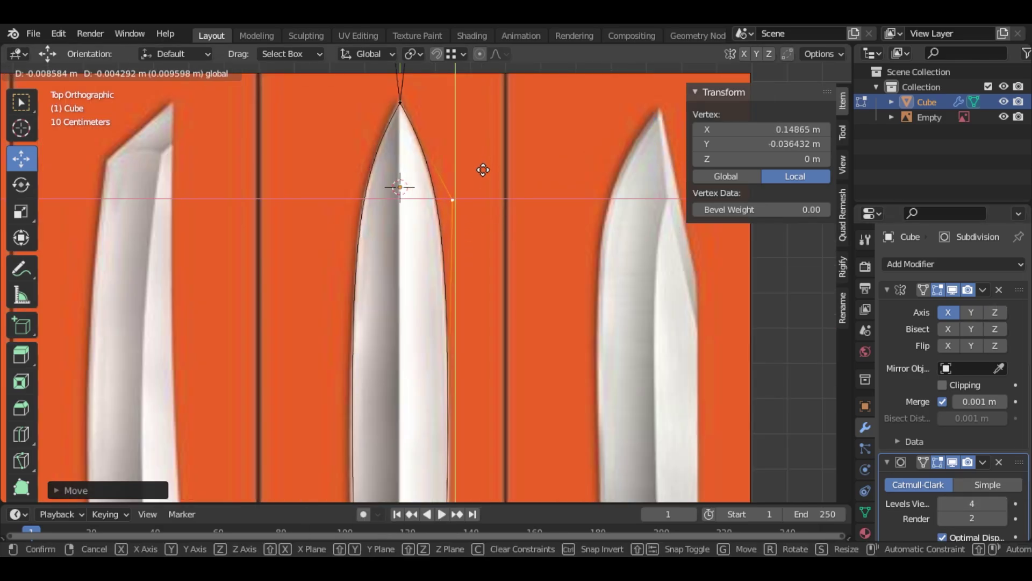
drag(482, 176, 485, 176)
scroll(419, 137, down, 1)
scroll(410, 132, up, 1)
Move the tip vertex up to the blade point and adjust the side vertex to about X 0.153 m, Y -0.051 m.
click(400, 102)
drag(401, 71, 399, 86)
click(457, 205)
click(398, 94)
click(398, 94)
click(454, 206)
drag(484, 175, 484, 175)
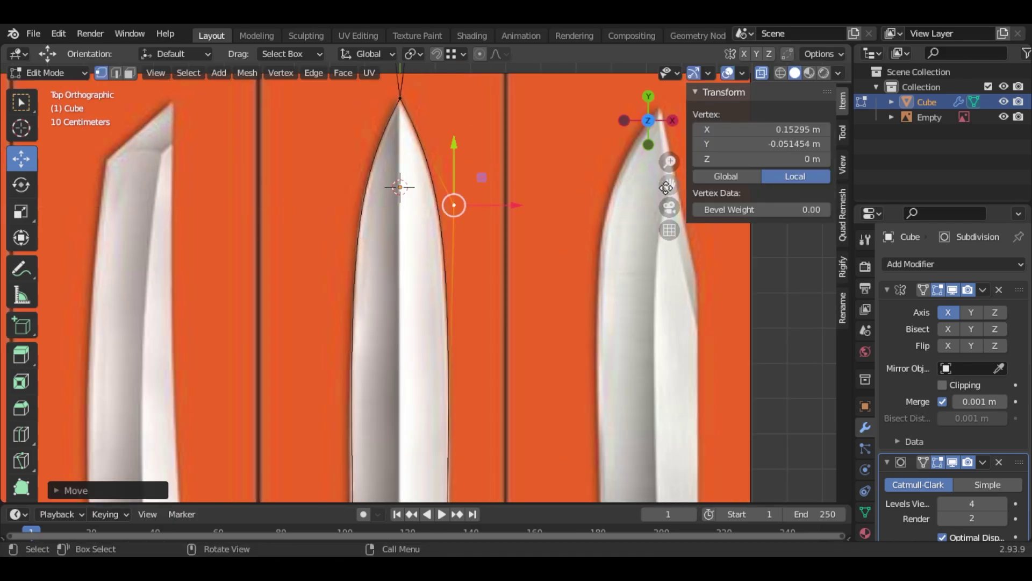
Move the vertex at the blade's base corner outward to about X 0.138 m.
shift+middle_drag(456, 347, 423, 113)
click(414, 367)
drag(451, 369, 455, 369)
From the base corner, extrude a short outward guide edge and a raised edge to the blade's centre at X 0 m.
scroll(450, 381, up, 2)
middle_drag(426, 410, 449, 272)
key(e)
click(543, 346)
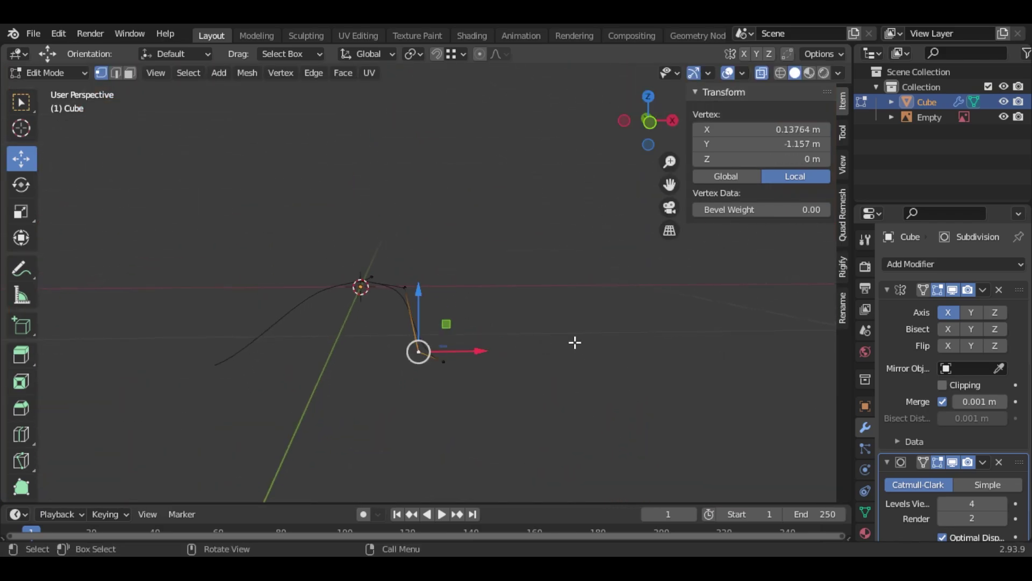
key(e)
click(490, 318)
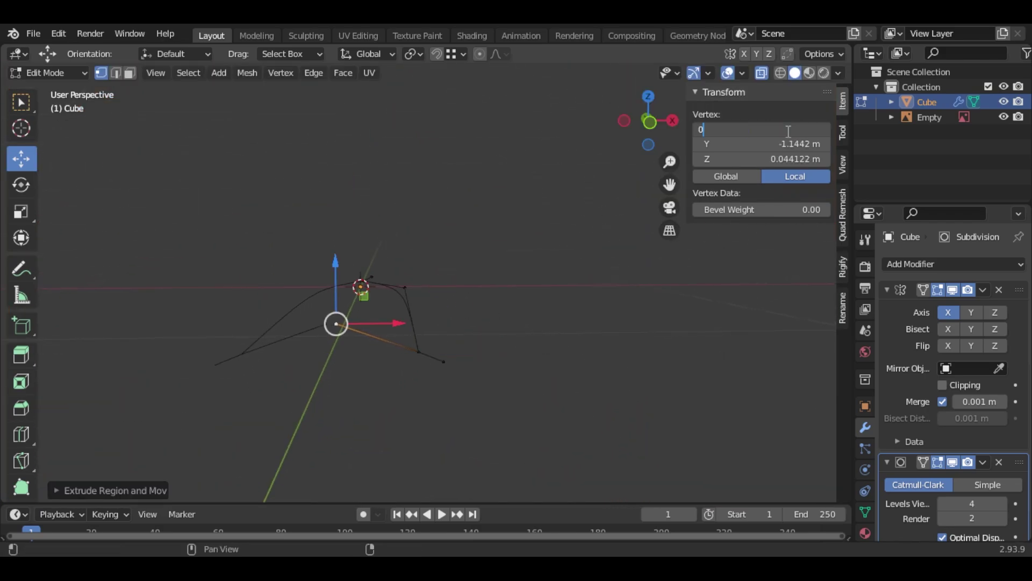
click(648, 98)
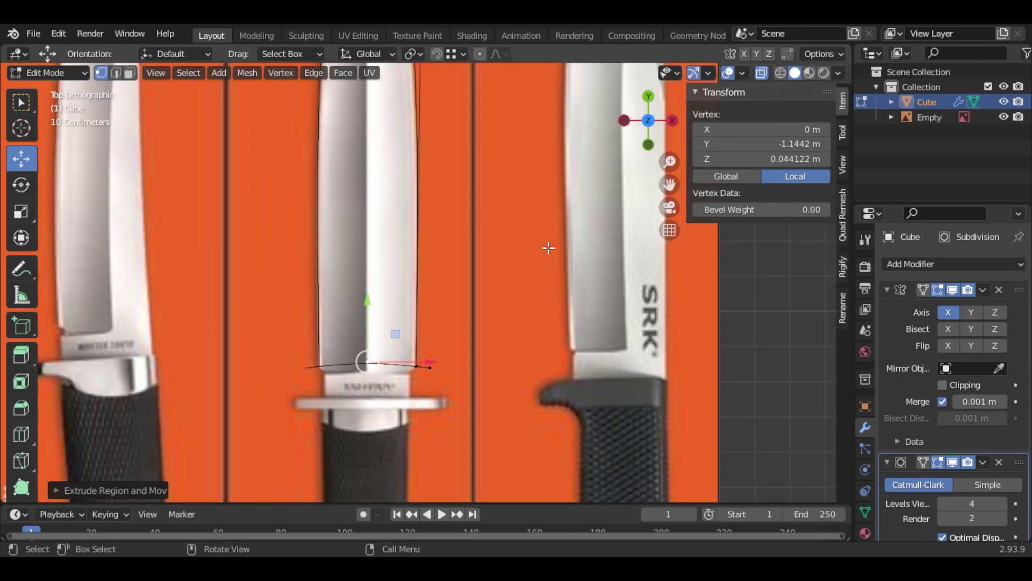
key(e)
click(536, 130)
middle_drag(425, 332, 482, 294)
key(ctrl+z)
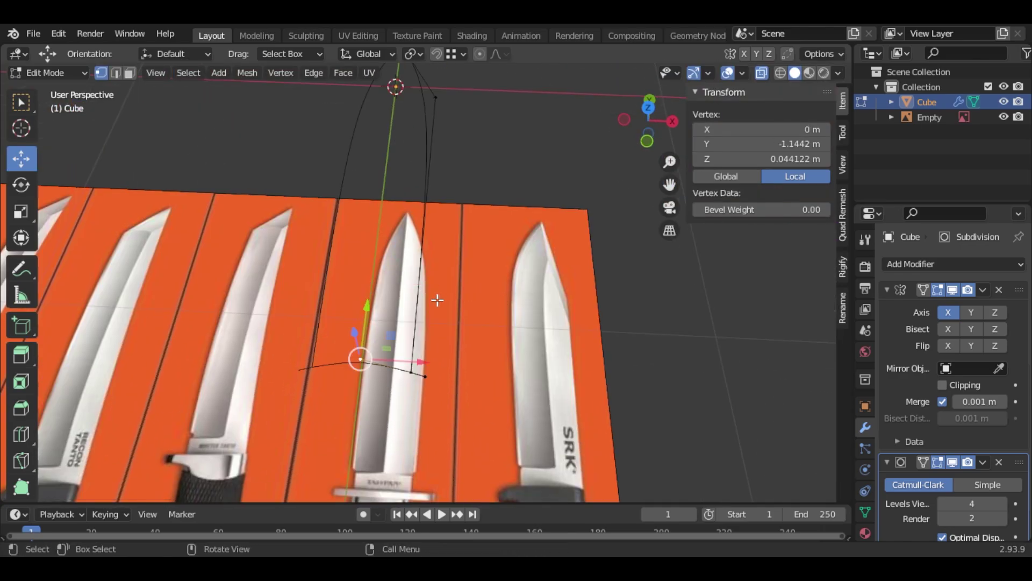
Extrude the raised centre vertex along the blade toward the tip, to about Y -0.817 m.
drag(366, 307, 379, 207)
middle_drag(448, 359, 424, 322)
Subdivide the base profile edge and move the new vertex to about X 0.045 m, Z 0.015 m to give a concave curve.
key(2)
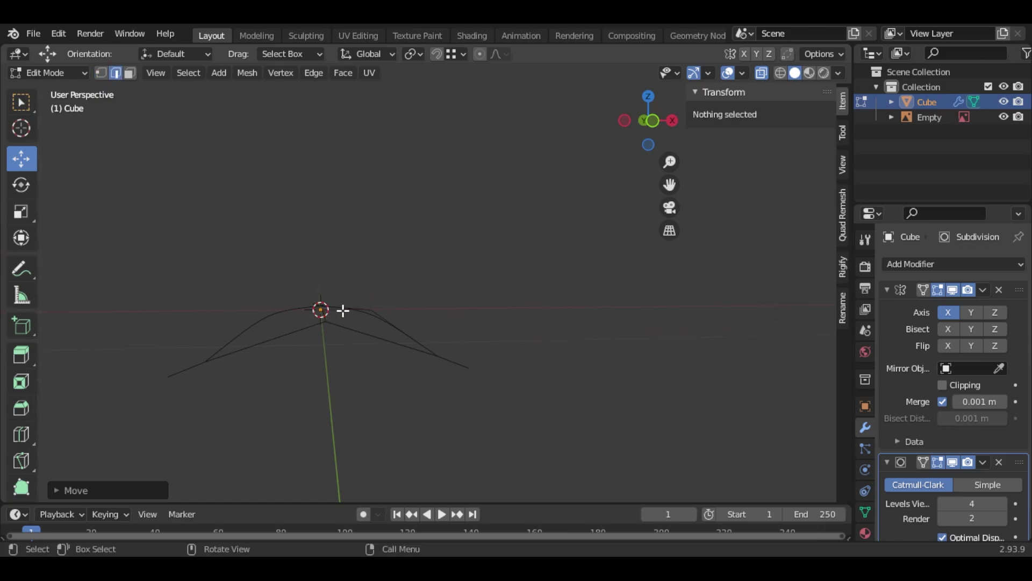
click(344, 320)
right_click(343, 317)
click(334, 128)
click(101, 72)
click(382, 339)
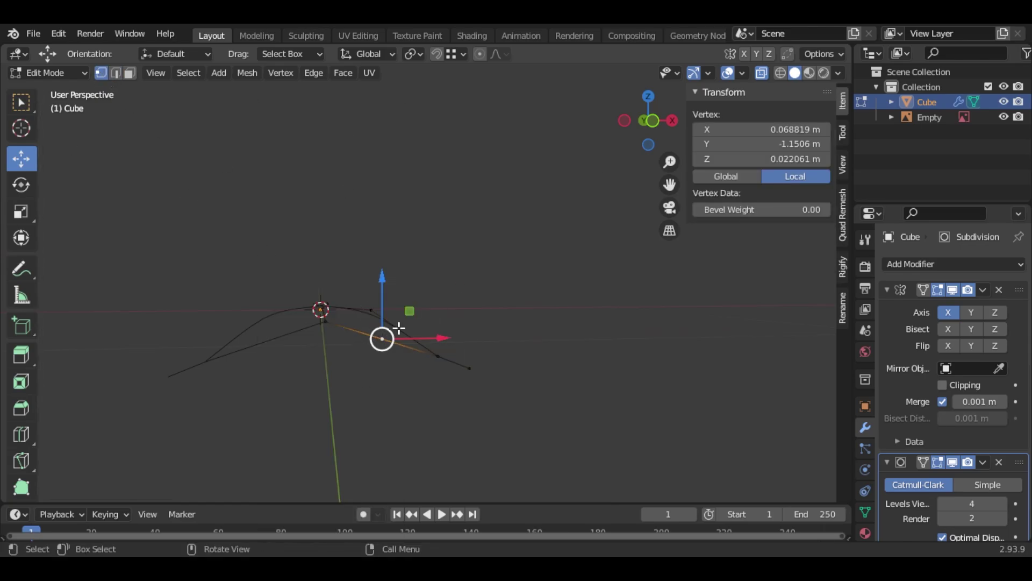
drag(404, 313, 385, 321)
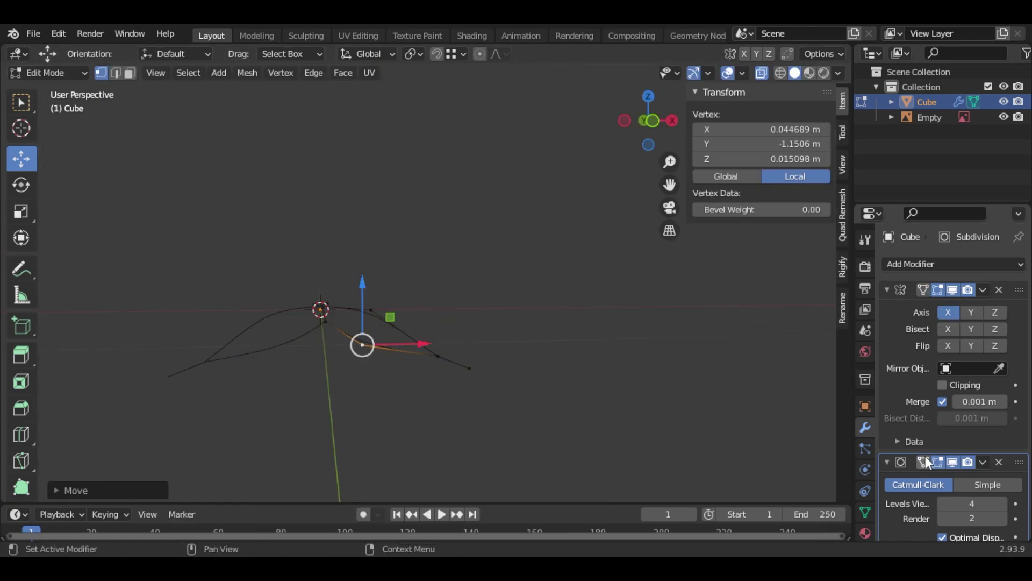
Show the subdivision result on the editing cage and fine-tune the middle vertex of the base profile.
scroll(396, 324, up, 2)
middle_drag(394, 324, 372, 324)
drag(383, 324, 377, 315)
click(472, 319)
click(115, 73)
click(101, 73)
middle_drag(376, 301, 361, 339)
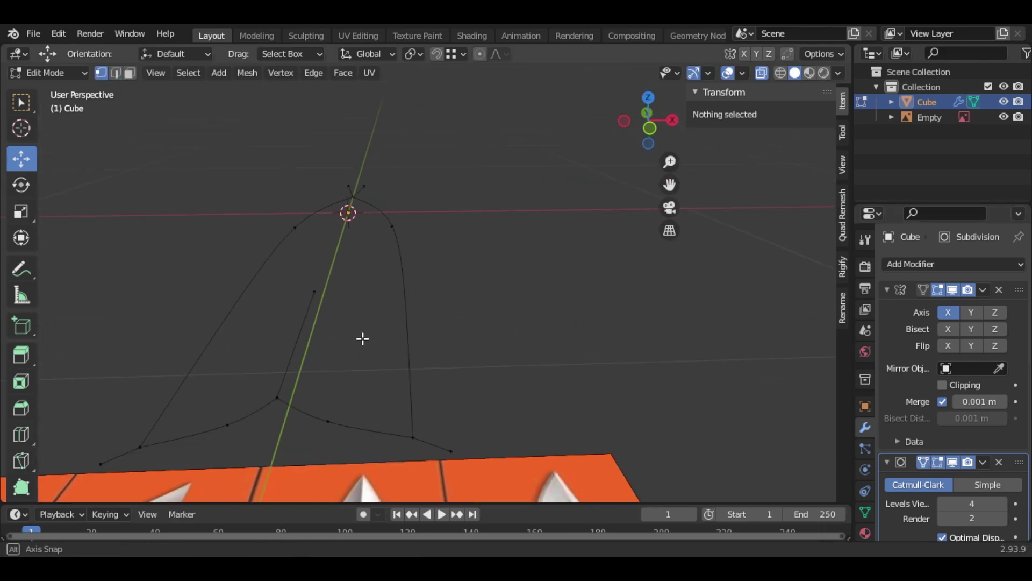
Adjust the outer guide vertex at the blade base and the middle vertex of the base profile.
click(451, 450)
middle_drag(473, 434, 470, 449)
drag(467, 448, 472, 433)
middle_drag(471, 433, 371, 335)
scroll(398, 409, down, 2)
scroll(371, 335, up, 1)
click(350, 364)
drag(375, 339, 377, 339)
middle_drag(377, 338, 554, 295)
middle_drag(463, 295, 528, 279)
Move the centre ridge's end vertex along the blade to near the tip and subdivide the ridge edge.
click(466, 325)
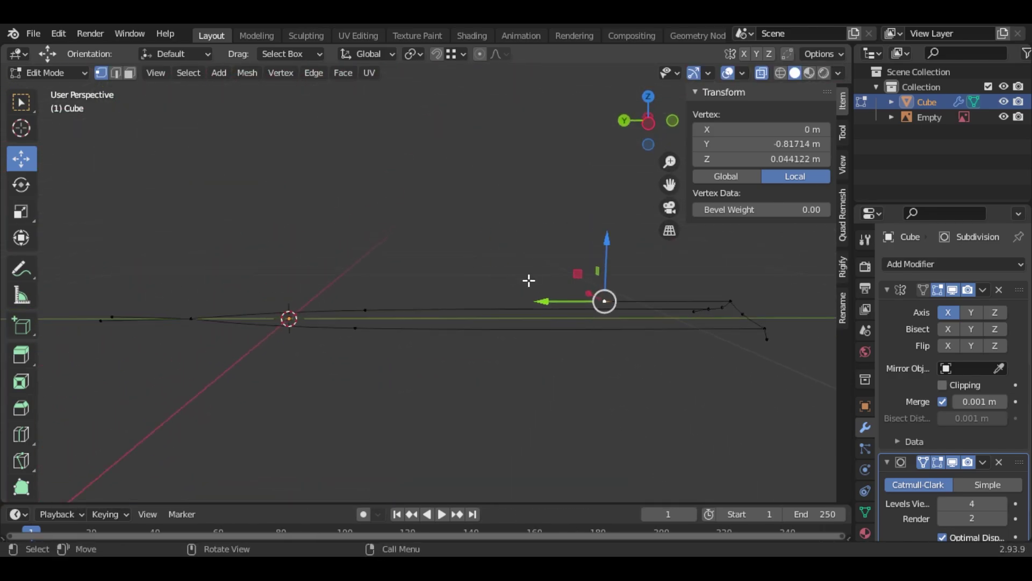
drag(535, 304, 486, 302)
drag(126, 317, 124, 317)
click(115, 73)
click(335, 302)
right_click(335, 301)
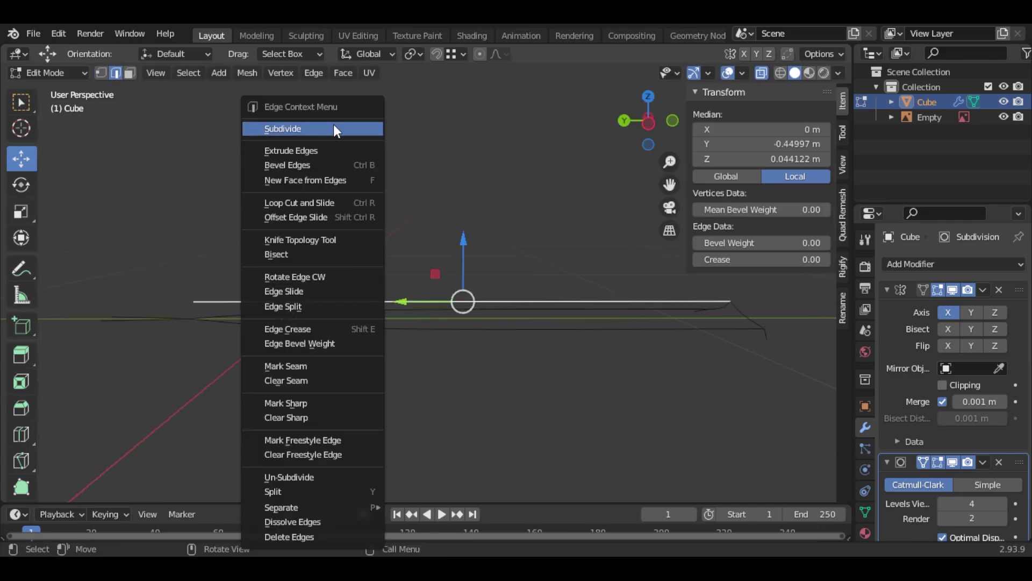
click(333, 125)
Slide the new ridge vertex toward the tip and snap the ridge's end vertex onto the blade tip.
key(1)
click(463, 301)
drag(404, 302, 133, 289)
scroll(137, 285, up, 2)
middle_drag(127, 289, 305, 322)
click(457, 54)
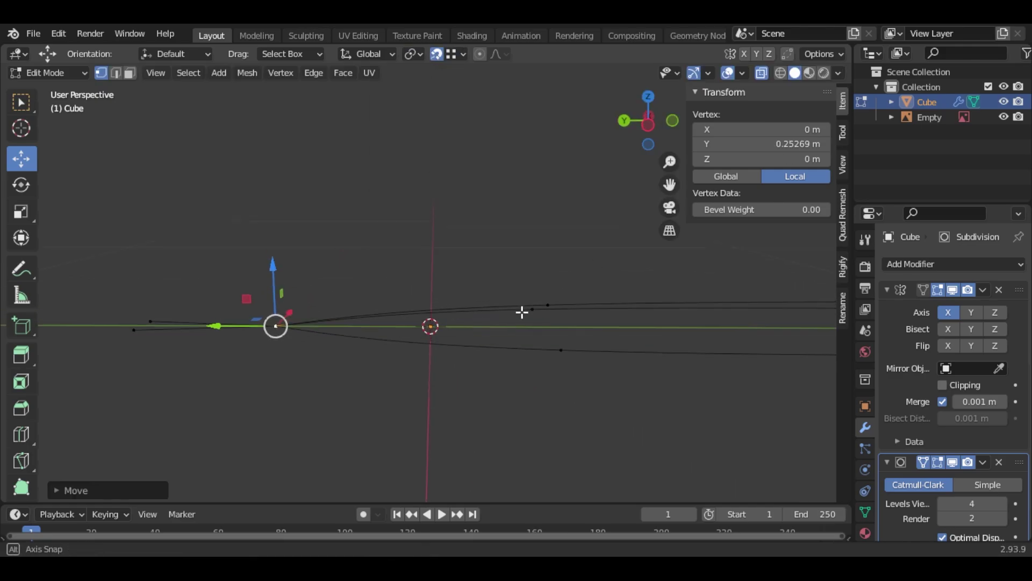
Subdivide the ridge edge next to the tip and raise the new vertex slightly to round the slope.
key(2)
click(454, 291)
right_click(385, 125)
click(385, 129)
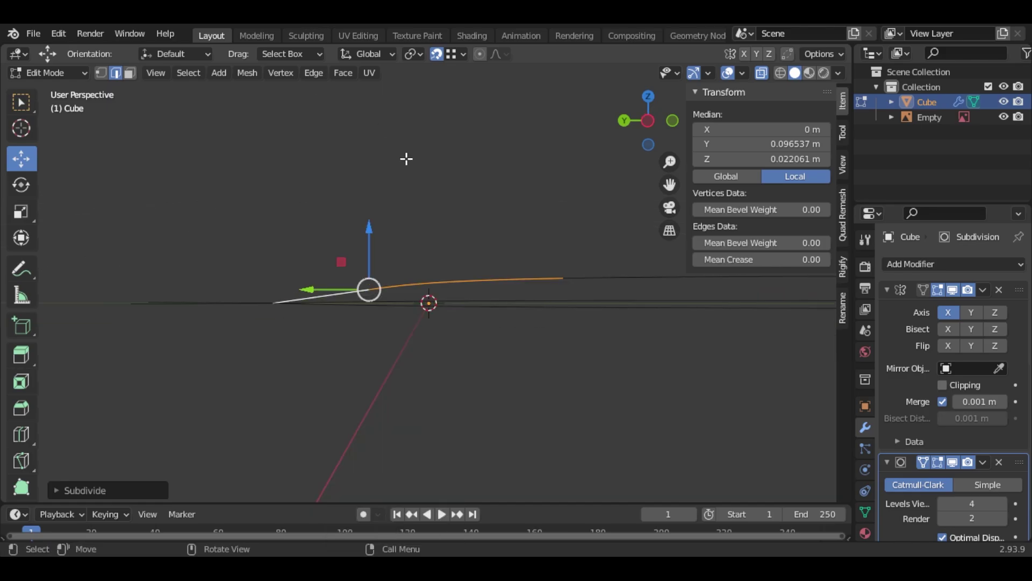
drag(427, 273, 478, 274)
click(372, 289)
drag(347, 262, 350, 259)
middle_drag(371, 301, 269, 336)
Extrude the two base profile edges along the blade to just short of the tip.
shift+middle_drag(376, 285, 670, 184)
key(2)
drag(669, 184, 425, 285)
click(508, 240)
scroll(516, 240, up, 2)
shift+click(592, 237)
scroll(385, 323, down, 2)
middle_drag(386, 323, 397, 344)
click(99, 74)
key(e)
right_click(561, 230)
middle_drag(560, 229, 564, 245)
drag(396, 383, 599, 276)
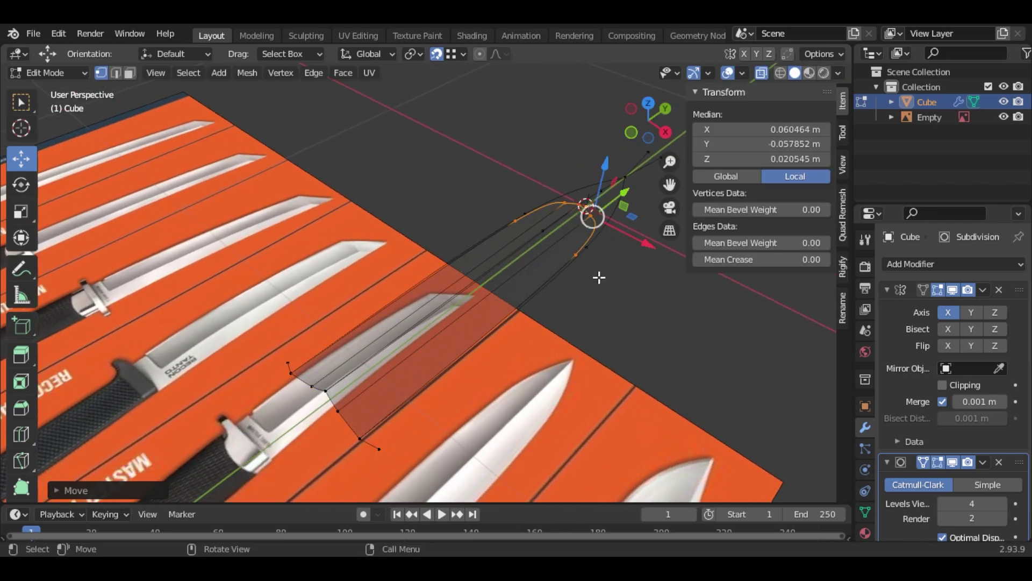
Snap the extruded row's centre and side vertices onto the ridge vertex and the blade's side vertex.
scroll(599, 277, up, 2)
middle_drag(599, 277, 618, 328)
middle_drag(640, 382, 541, 339)
scroll(541, 340, up, 1)
click(547, 347)
drag(579, 329, 521, 338)
click(617, 444)
drag(617, 444, 637, 453)
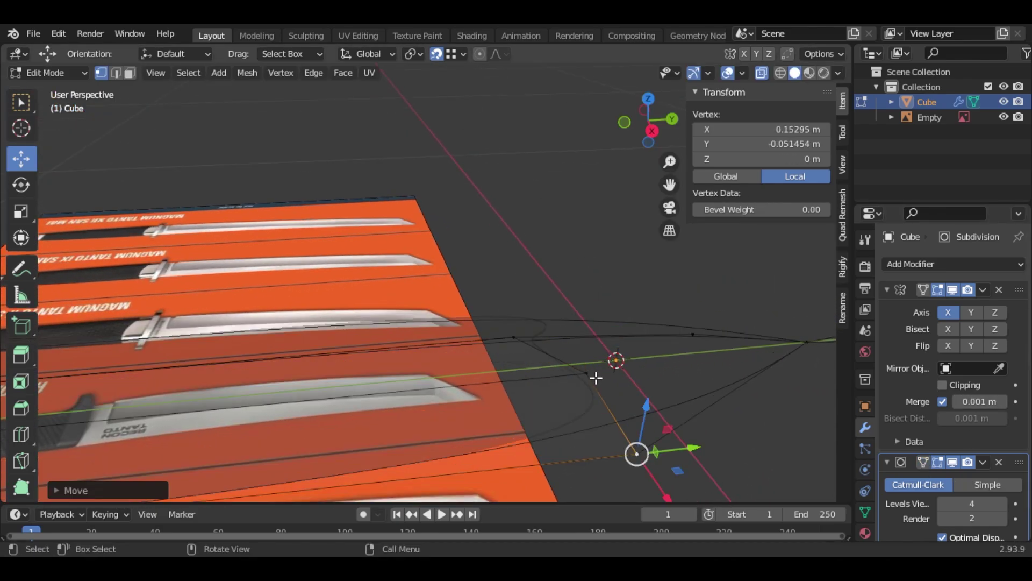
Reposition the middle vertex of the extruded row between the ridge and the side edge.
click(587, 374)
middle_drag(595, 376, 618, 435)
drag(648, 350, 618, 380)
Bridge the extruded row's edges with the ridge edges at the tip to fill the blade point.
middle_drag(618, 380, 613, 344)
key(2)
click(522, 380)
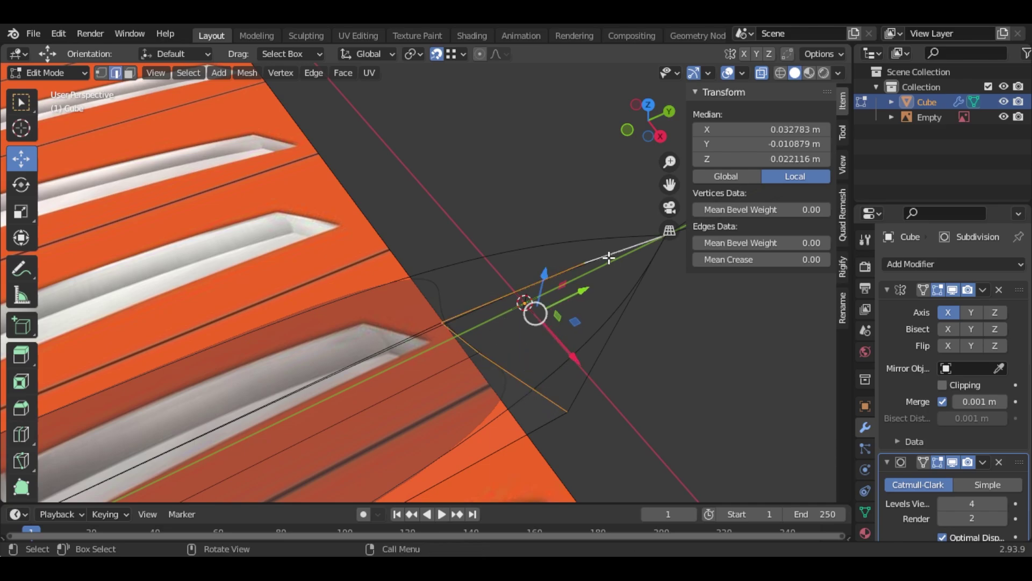
right_click(562, 151)
click(562, 151)
middle_drag(526, 360, 16, 48)
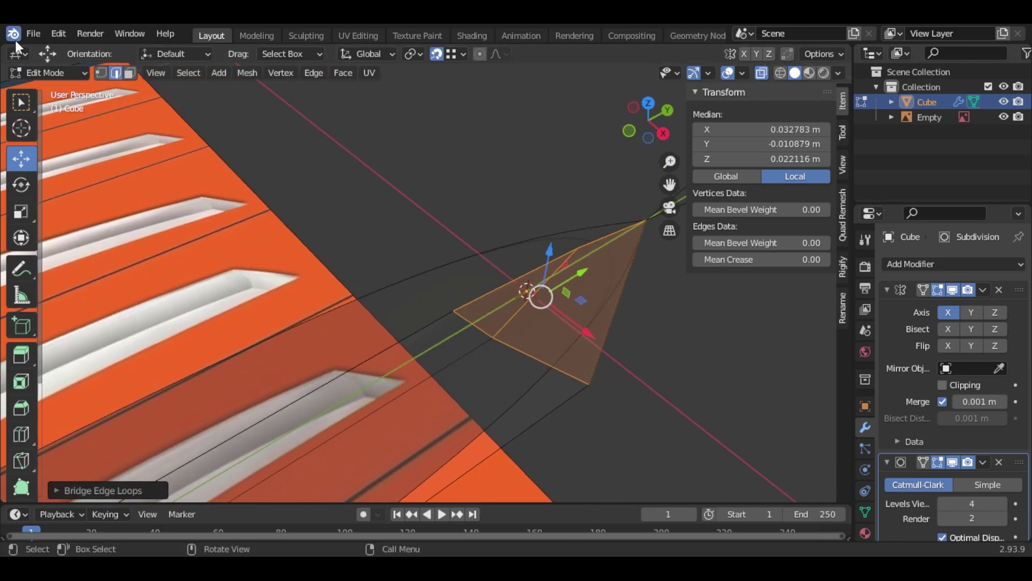
middle_drag(400, 295, 424, 286)
scroll(424, 285, down, 4)
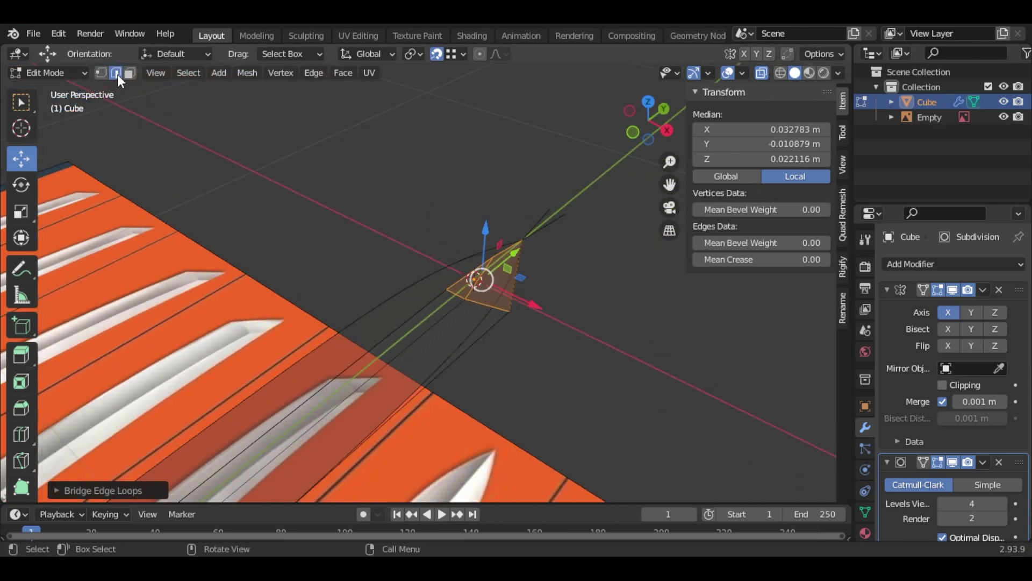
Delete the leftover guide edges beyond the blade tip and outside the base corner.
click(473, 352)
key(l)
click(543, 228)
middle_drag(517, 299, 507, 319)
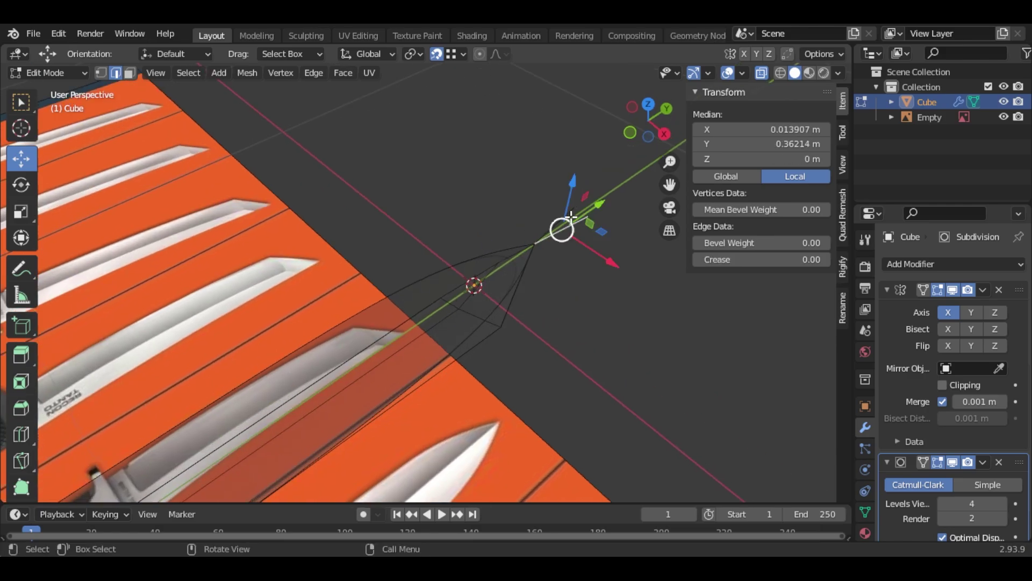
drag(670, 184, 716, 50)
middle_drag(314, 354, 315, 365)
shift+click(212, 455)
key(x)
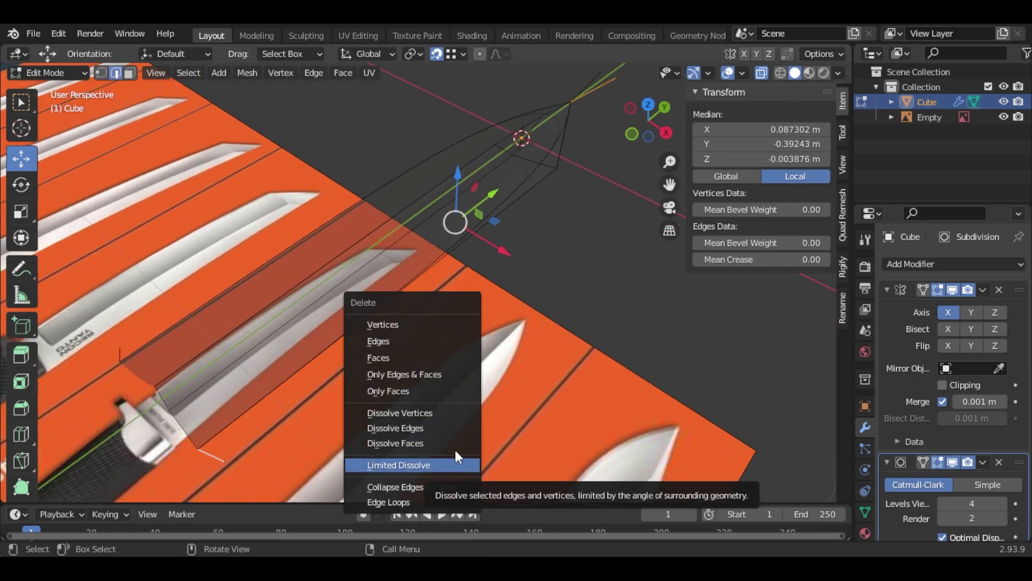
click(418, 336)
Merge the overlapping vertices at the blade tip into one.
drag(669, 185, 624, 342)
scroll(624, 242, up, 3)
key(1)
drag(612, 245, 594, 210)
key(m)
click(595, 210)
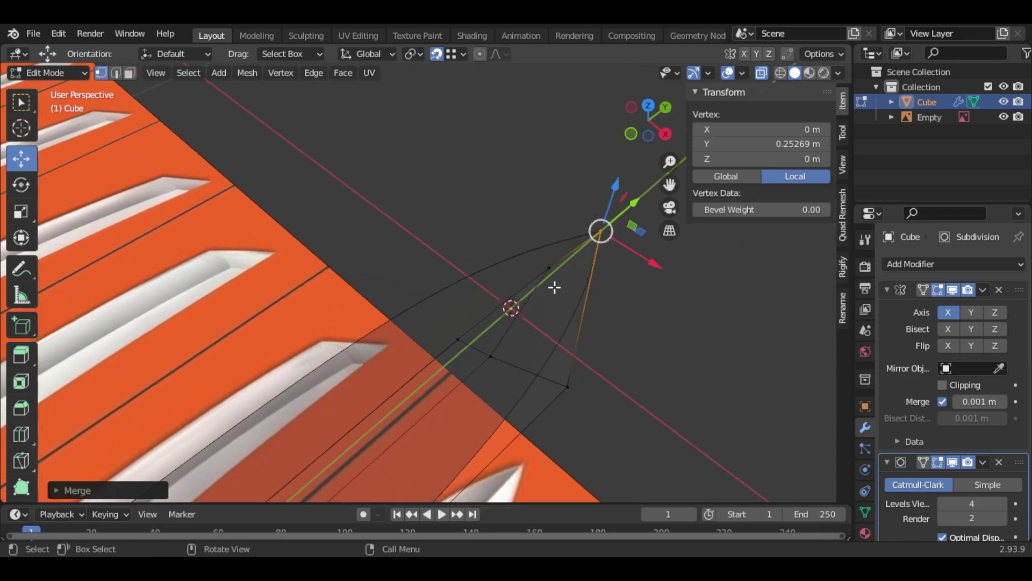
Merge the overlapping vertices at center at the ridge, middle and outer points just behind the blade tip.
drag(557, 289, 537, 253)
key(m)
click(538, 254)
drag(475, 356, 444, 329)
key(m)
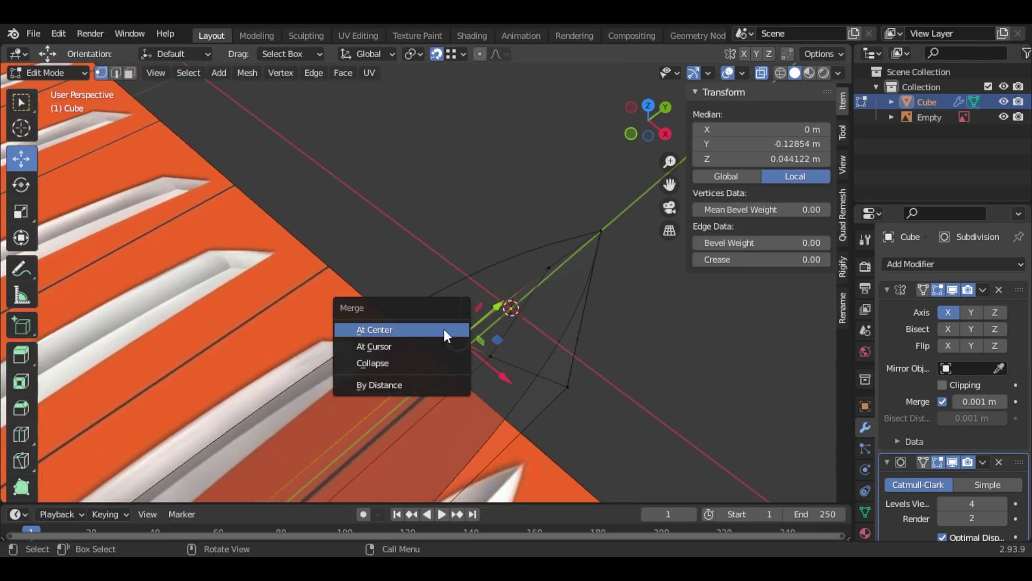
click(444, 330)
drag(587, 407, 539, 371)
key(m)
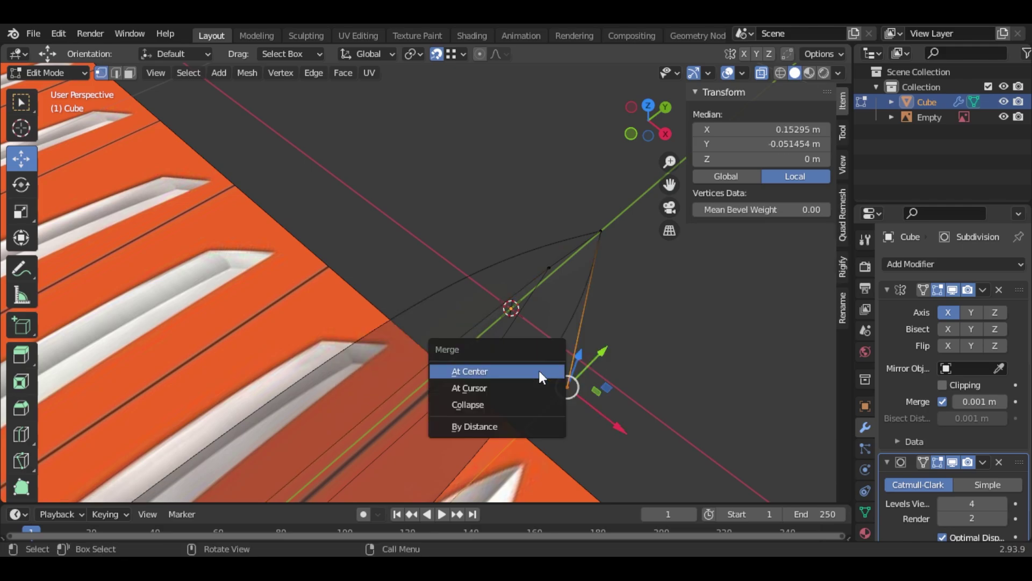
click(538, 370)
Merge the overlapping vertices at center at the outer, middle and ridge points of the blade base.
drag(670, 184, 807, 70)
drag(395, 477, 323, 384)
key(m)
click(353, 440)
key(m)
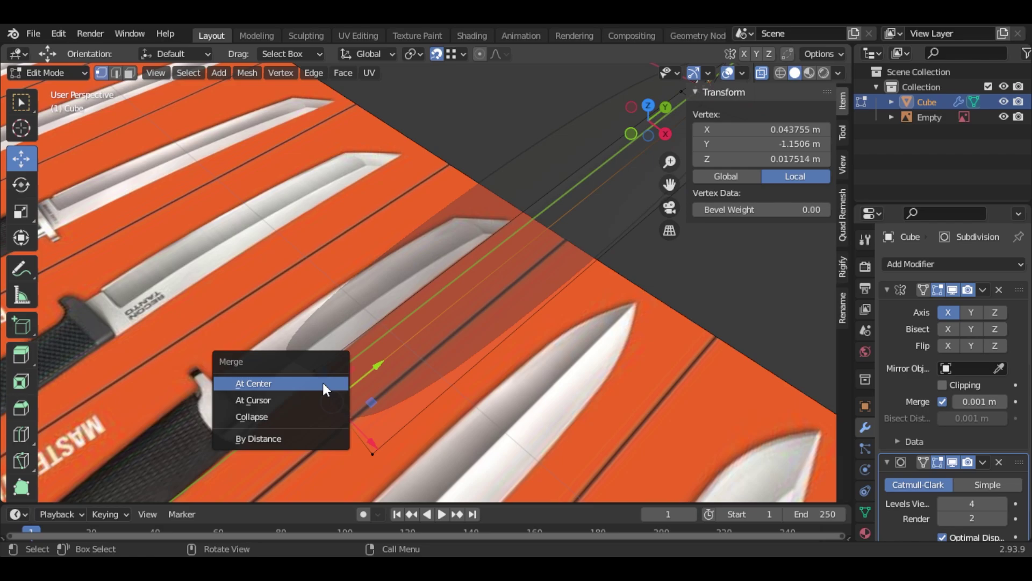
click(323, 382)
key(m)
click(322, 381)
Turn on the Subdivision modifier's on-cage display and recalculate the normals of the whole blade mesh.
middle_drag(322, 380, 640, 336)
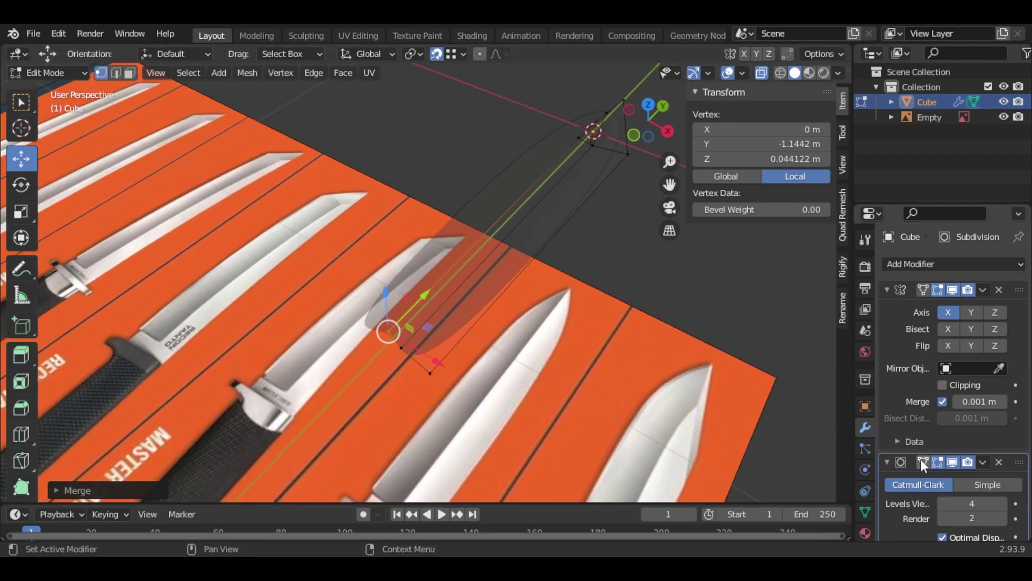
click(920, 460)
key(a)
click(247, 73)
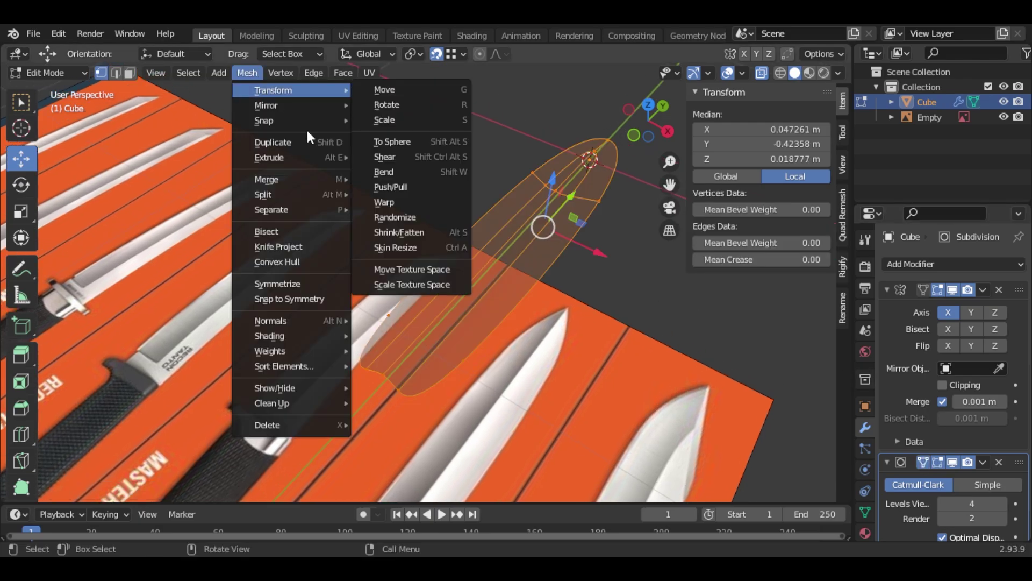
mouse_move(301, 320)
click(442, 104)
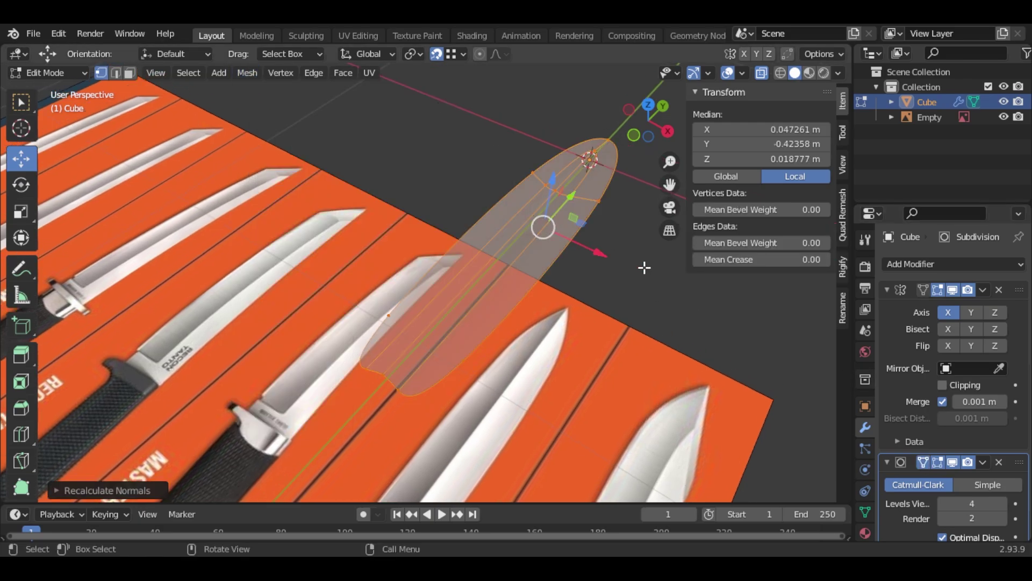
Set the crease of the center edge at the blade tip to 1.
key(alt+a)
middle_drag(643, 267, 609, 222)
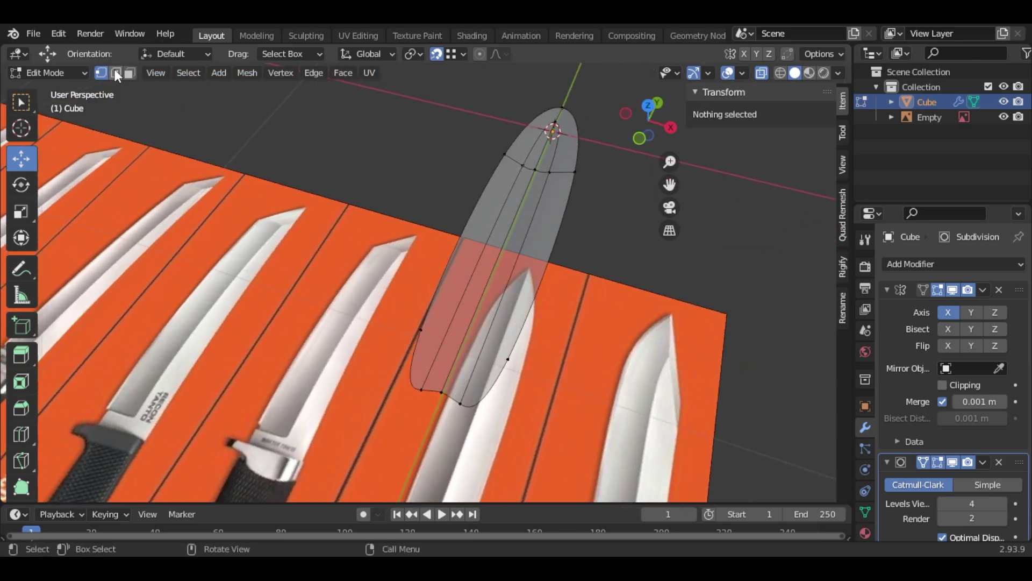
click(455, 401)
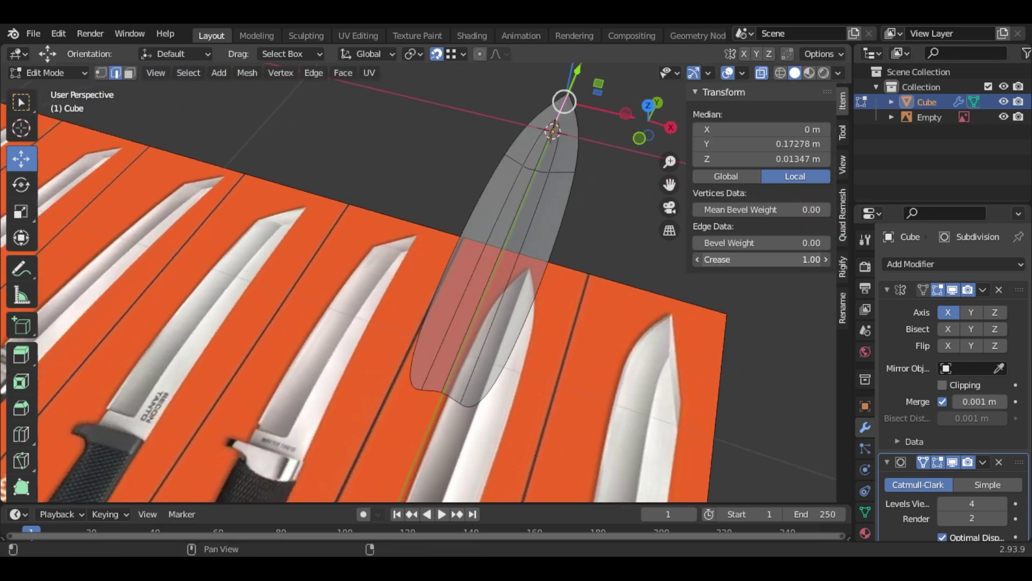
middle_drag(500, 344, 509, 318)
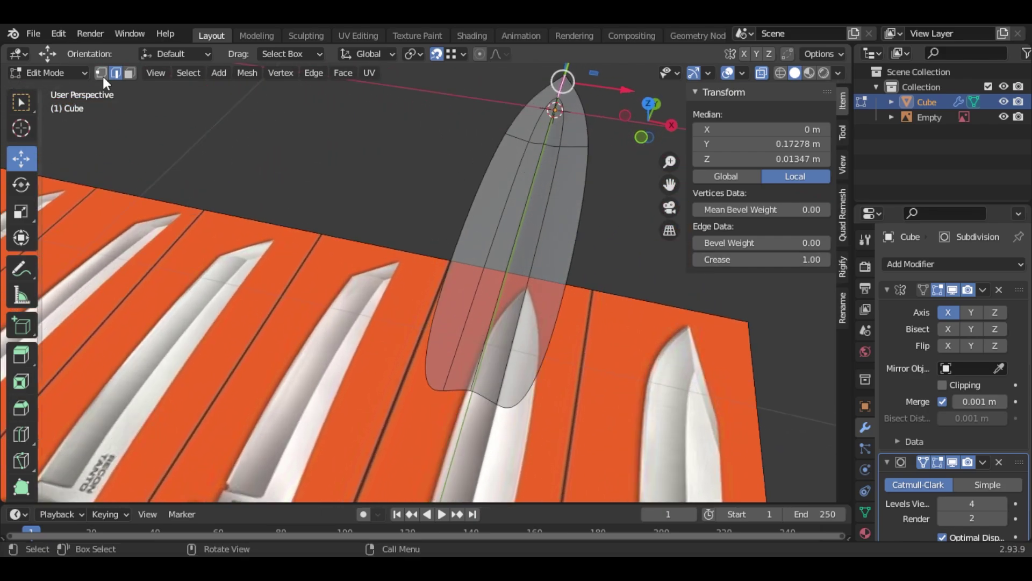
Mirror the blade across the Z axis as well and turn off X-ray display.
click(995, 312)
middle_drag(570, 376, 618, 152)
key(shift+alt+z)
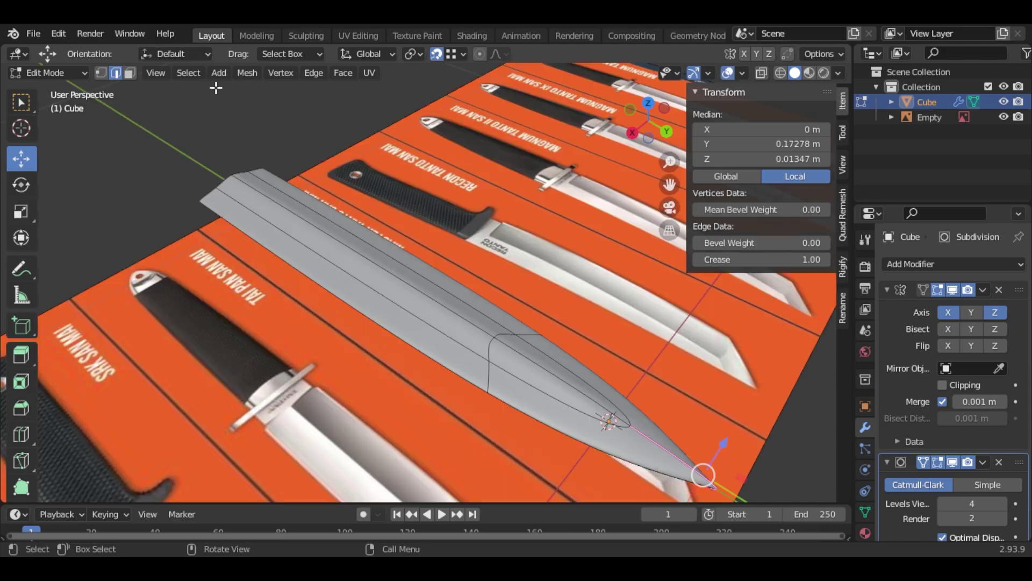
Set the mean crease of the blade's outer edge loop and central ridge edges to 1, and check the surface without overlays.
alt+click(373, 327)
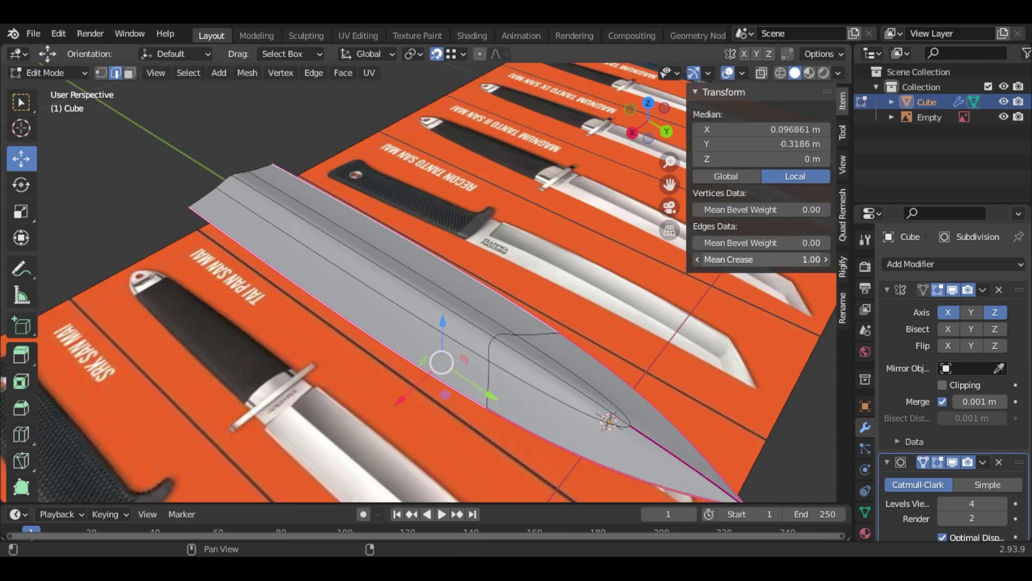
middle_drag(463, 396, 508, 406)
click(630, 360)
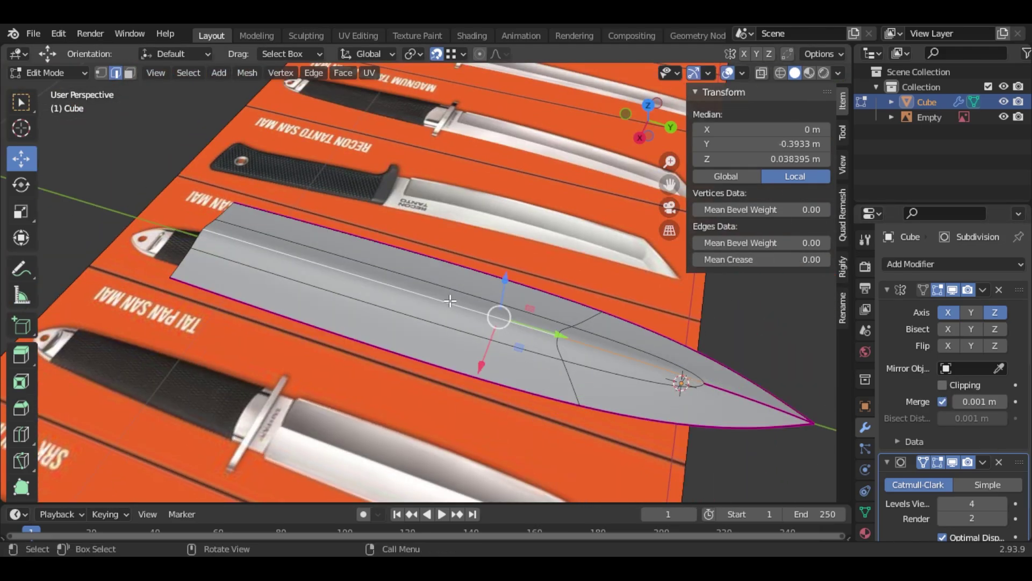
middle_drag(554, 317, 687, 285)
click(728, 73)
middle_drag(559, 371, 607, 344)
scroll(597, 301, down, 4)
middle_drag(586, 269, 505, 204)
click(728, 74)
Move the ridge and middle vertices of the blade base along Y to the end of the reference blade.
key(KP_7)
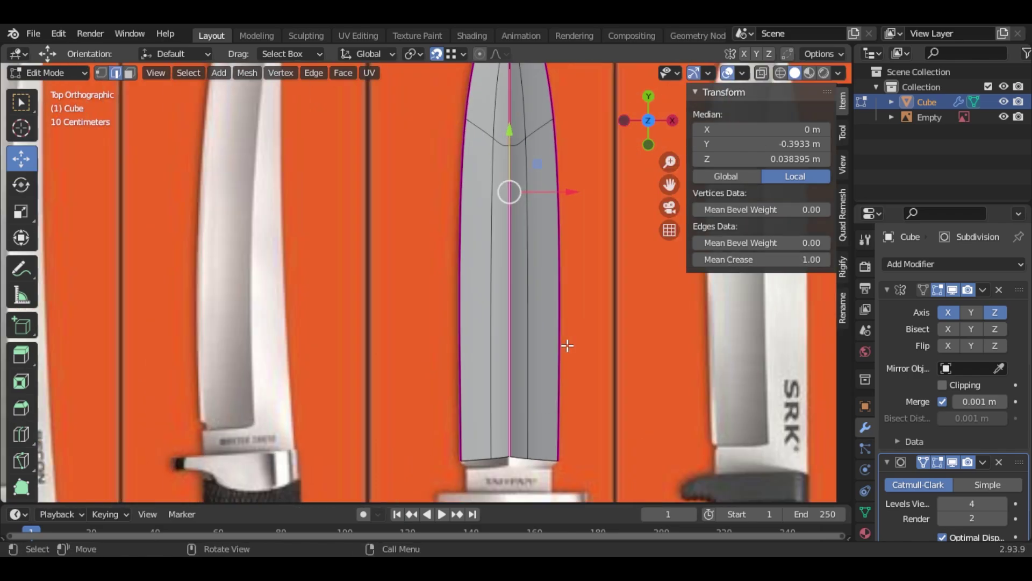
key(1)
click(483, 408)
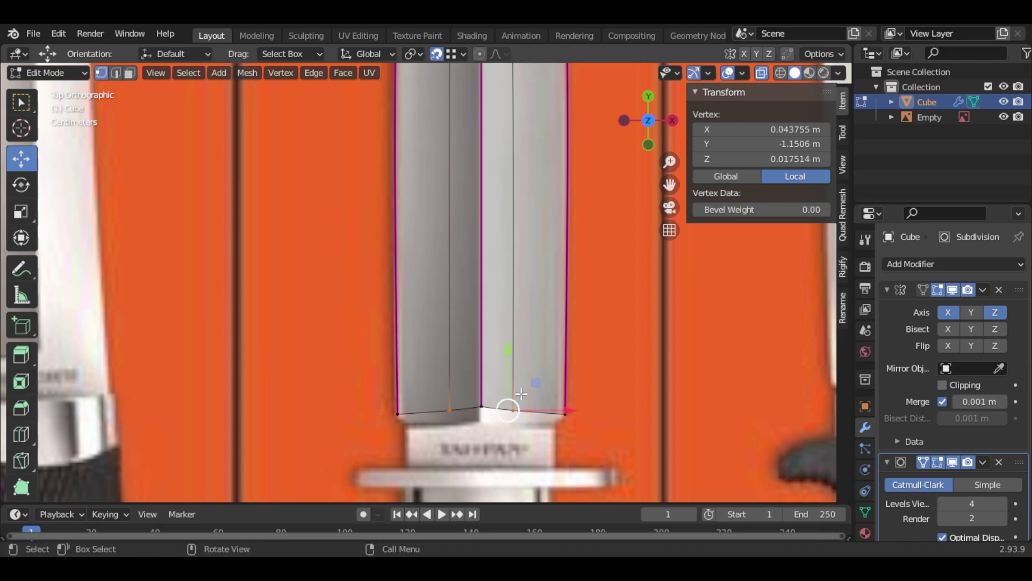
key(g)
key(y)
drag(486, 370, 486, 372)
drag(532, 440, 499, 412)
drag(508, 367, 508, 363)
Turn off snapping and align the outer corner vertex of the blade base with the reference at about Y -1.16 m.
drag(595, 431, 559, 401)
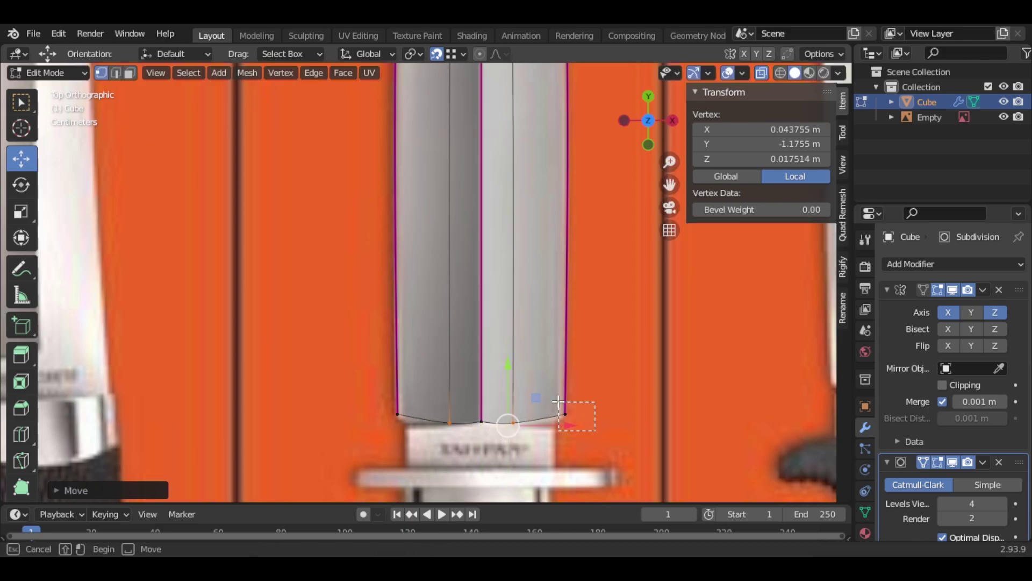
drag(539, 443, 500, 411)
drag(541, 397, 571, 426)
key(ctrl+z)
click(436, 57)
scroll(500, 269, up, 1)
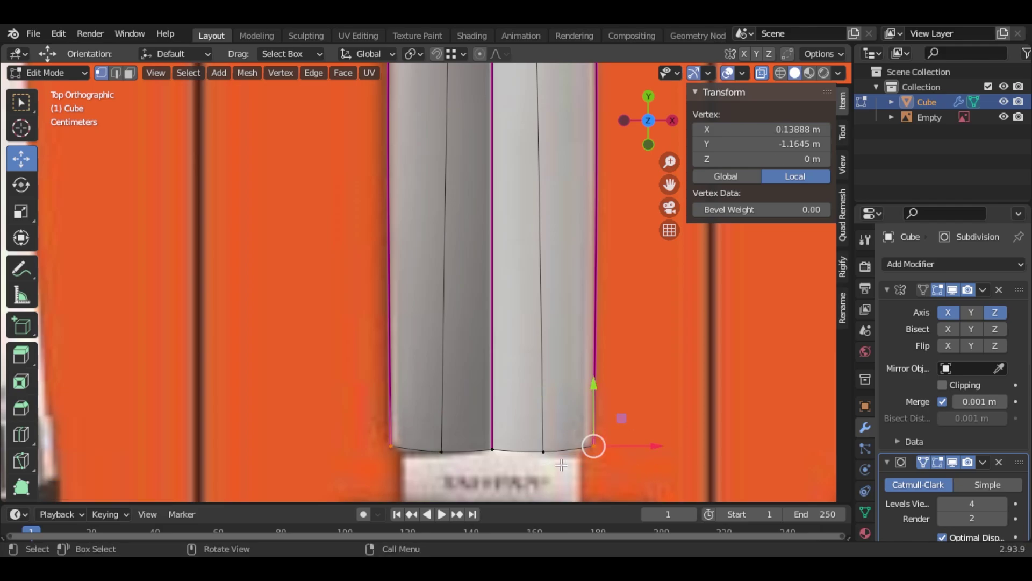
Set the pivot point to the 3D cursor and scale the whole blade thinner along Z.
middle_drag(562, 464, 500, 230)
middle_drag(618, 135, 252, 207)
click(728, 73)
key(a)
middle_drag(387, 166, 388, 175)
drag(338, 147, 337, 164)
key(ctrl+z)
click(414, 54)
click(459, 139)
click(415, 54)
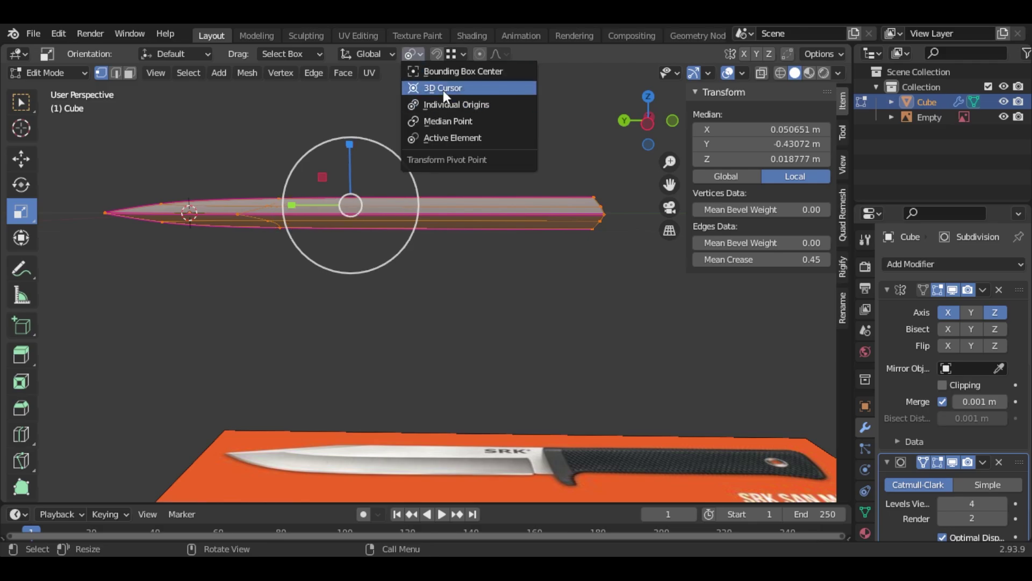
click(444, 91)
drag(187, 152, 188, 167)
Enable proportional editing, choose a falloff, and scale the blade tip along Z to taper its thickness.
middle_drag(177, 177, 173, 173)
click(102, 213)
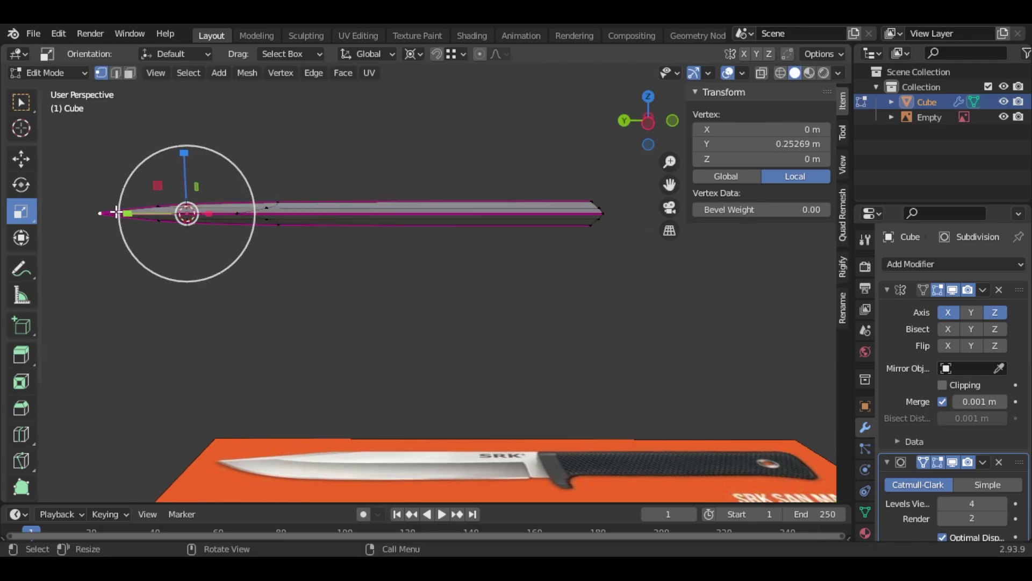
click(498, 55)
click(477, 53)
click(500, 55)
click(479, 198)
drag(184, 153, 183, 167)
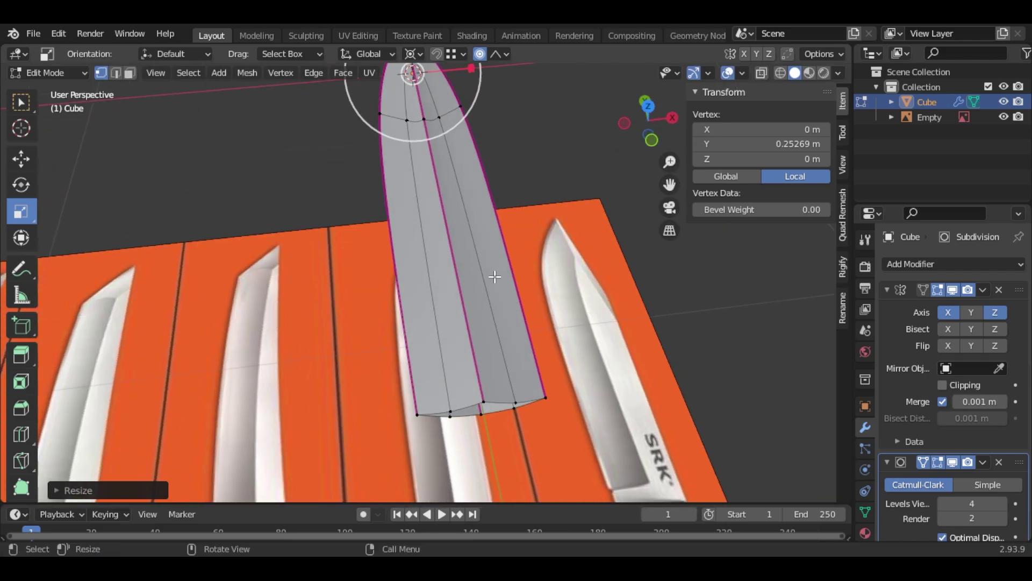
Add a cube to the mesh and turn off the Mirror modifier's edit-mode display.
shift+middle_drag(495, 277, 264, 123)
click(219, 73)
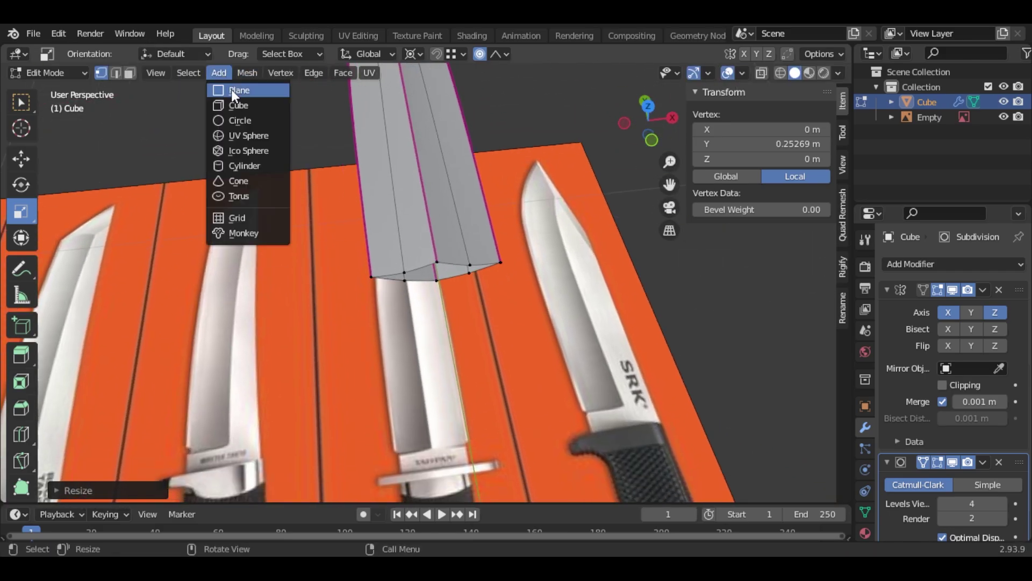
click(235, 106)
scroll(396, 203, down, 5)
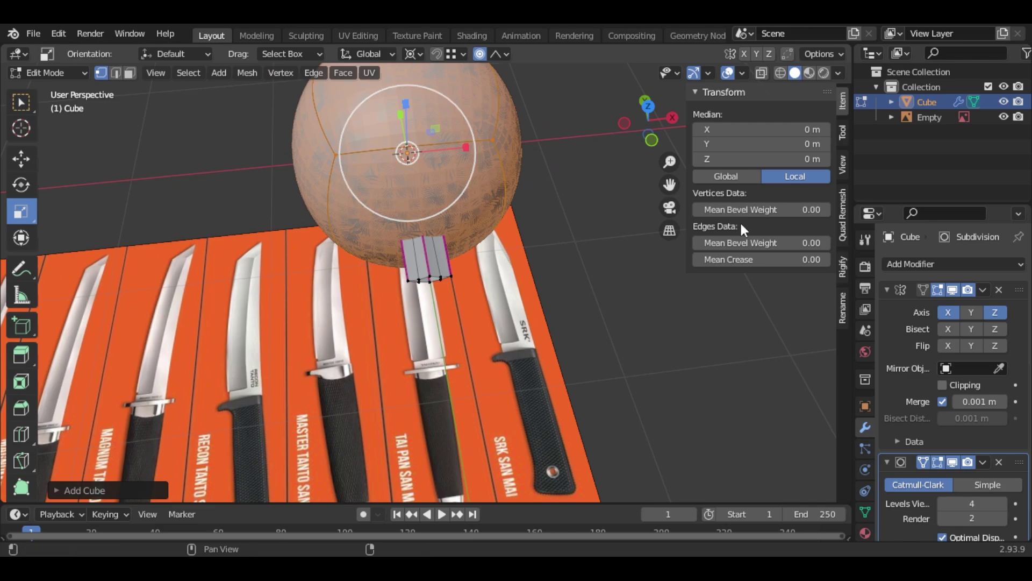
shift+middle_drag(445, 160, 449, 219)
click(938, 290)
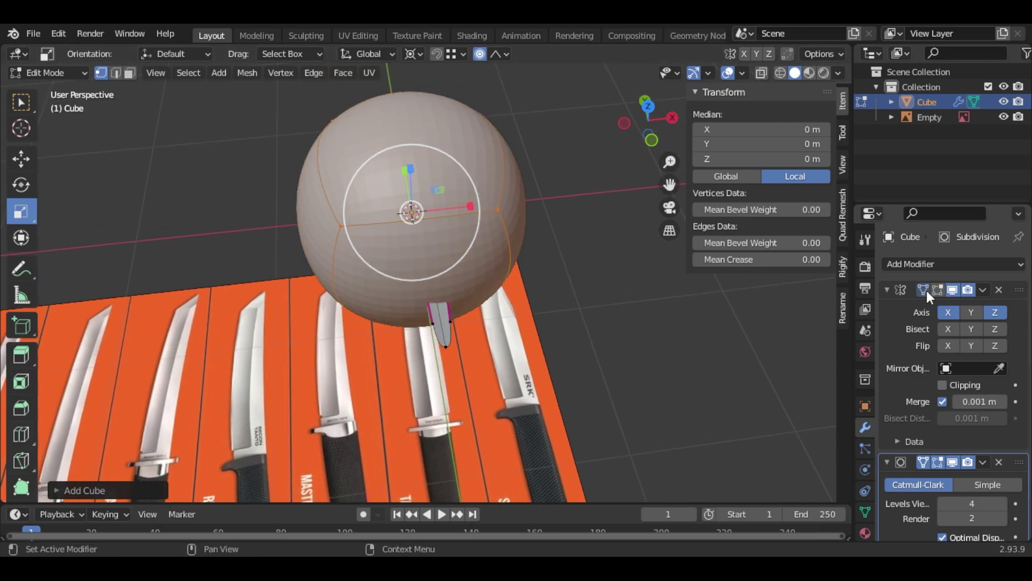
Add centered vertical and horizontal loop cuts around the cube and turn off the Subdivision modifier's edit-mode display.
key(ctrl+r)
click(447, 217)
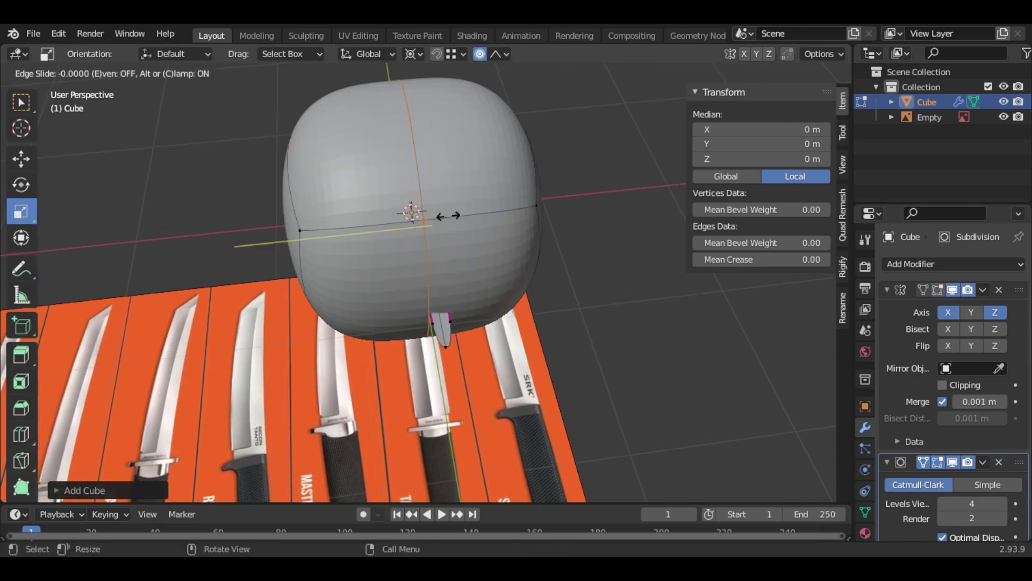
right_click(447, 217)
middle_drag(451, 217, 425, 182)
key(ctrl+r)
click(535, 267)
right_click(535, 268)
click(938, 462)
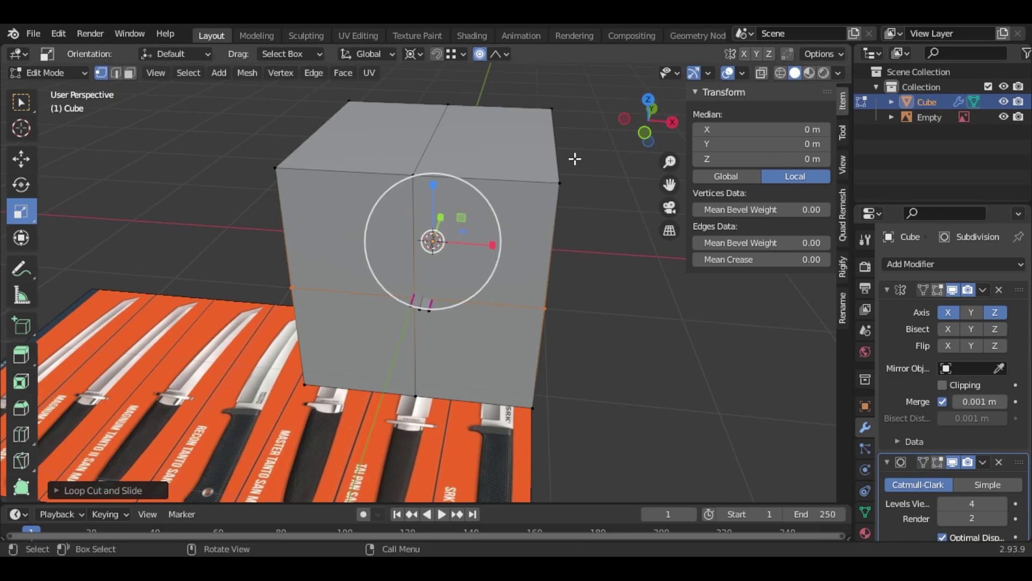
Delete the cube's faces on the negative X side and below the horizontal cut, keeping only one quarter.
key(3)
alt+click(346, 195)
middle_drag(346, 196, 602, 295)
alt+shift+click(527, 305)
key(x)
click(592, 315)
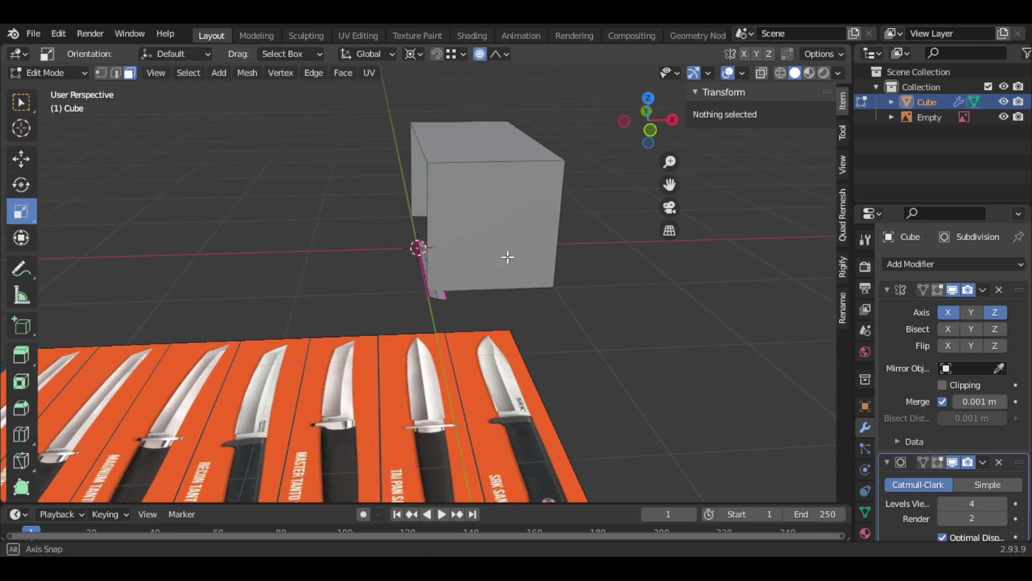
Enable X-ray, lower the block's top face to about Z 0.18 m and move its side face to about X 0.38 m.
middle_drag(507, 256, 523, 246)
drag(653, 100, 726, 107)
click(695, 98)
click(762, 73)
scroll(672, 175, up, 1)
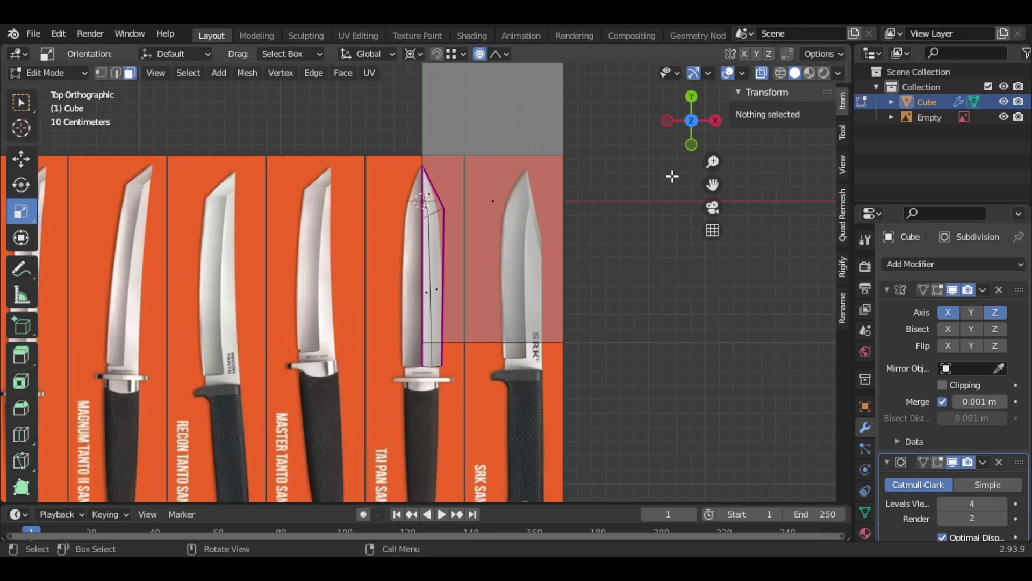
scroll(570, 231, down, 1)
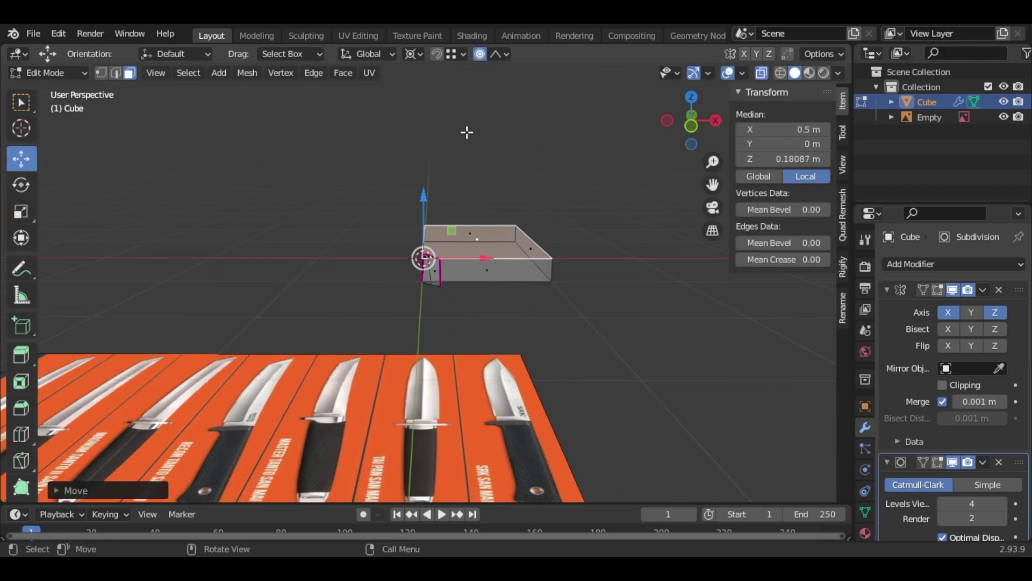
middle_drag(466, 131, 481, 231)
drag(723, 338, 584, 210)
drag(672, 235, 552, 235)
middle_drag(505, 225, 484, 284)
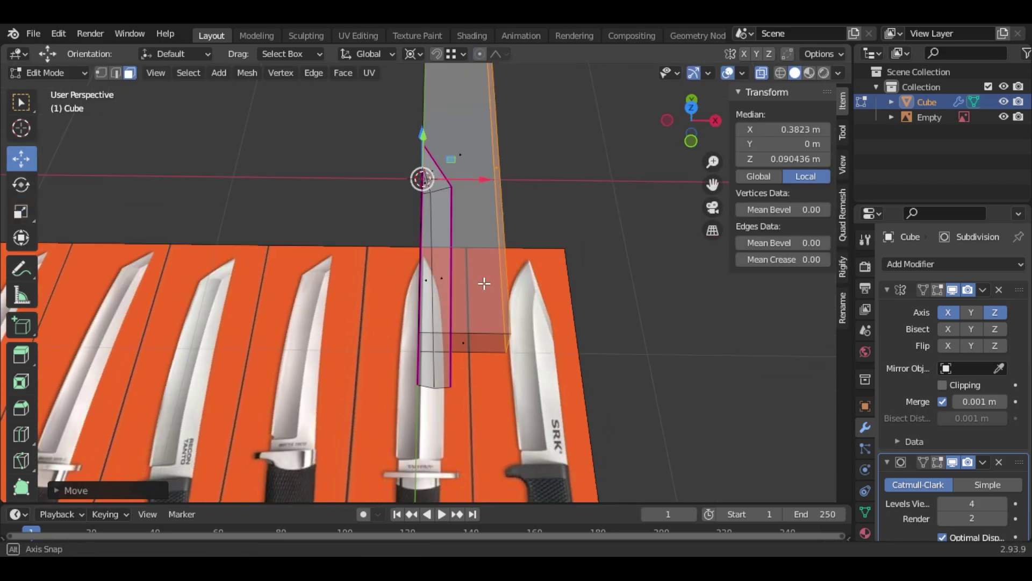
Shorten the block by moving its tip-side face along Y, and shift the whole block to about Y -0.92 m.
click(691, 114)
drag(423, 152, 423, 310)
scroll(468, 309, up, 4)
key(l)
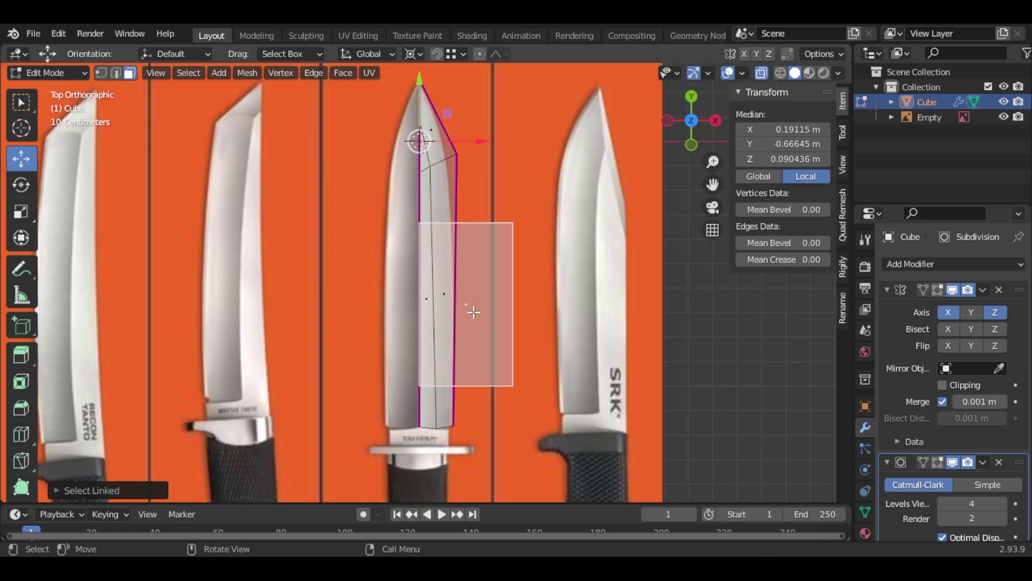
scroll(472, 308, down, 1)
click(414, 54)
click(434, 135)
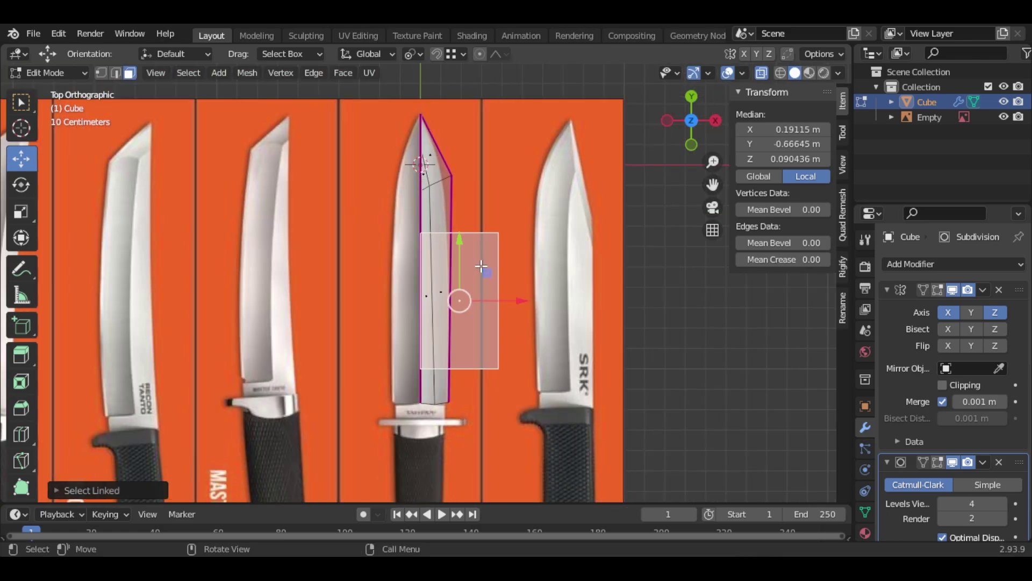
drag(461, 252, 461, 304)
scroll(484, 333, up, 1)
shift+middle_drag(578, 500, 581, 424)
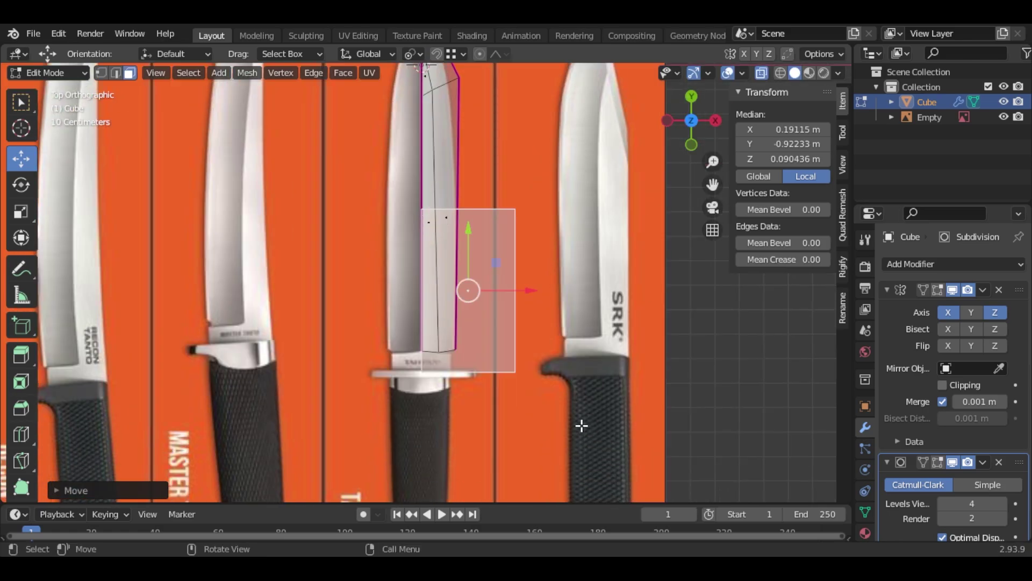
Move the block's side, guard-side and blade-side faces to match the reference collar between the blade base and guard.
drag(581, 425, 494, 242)
drag(575, 293, 511, 295)
scroll(506, 345, up, 2)
drag(485, 448, 421, 401)
drag(445, 365, 445, 362)
middle_drag(451, 312, 459, 236)
click(445, 203)
click(692, 111)
drag(443, 120, 444, 323)
Lower the collar block's top face along Z to about 0.016 m.
middle_drag(445, 323, 376, 225)
key(g)
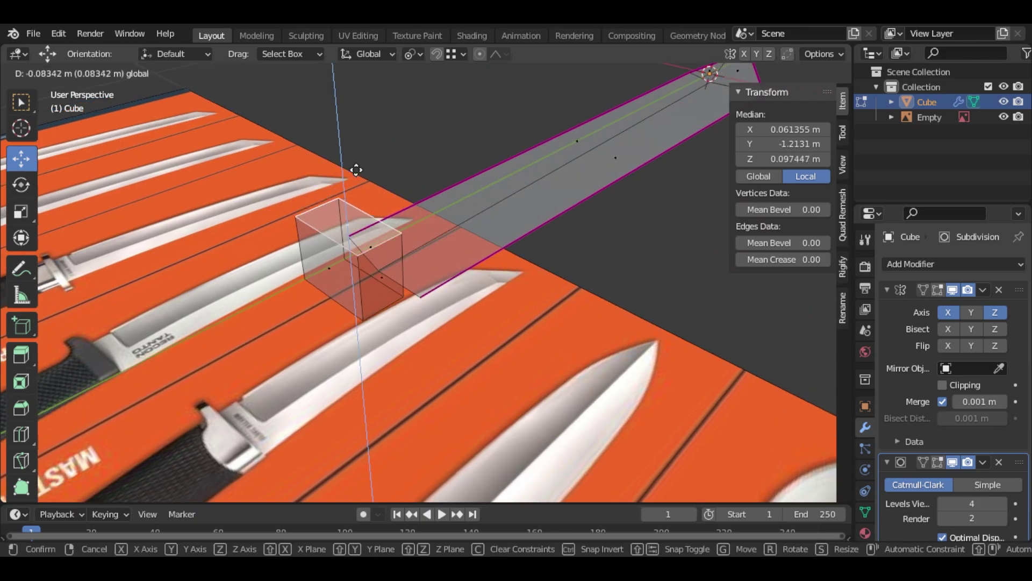
drag(361, 224, 361, 225)
middle_drag(420, 248, 566, 271)
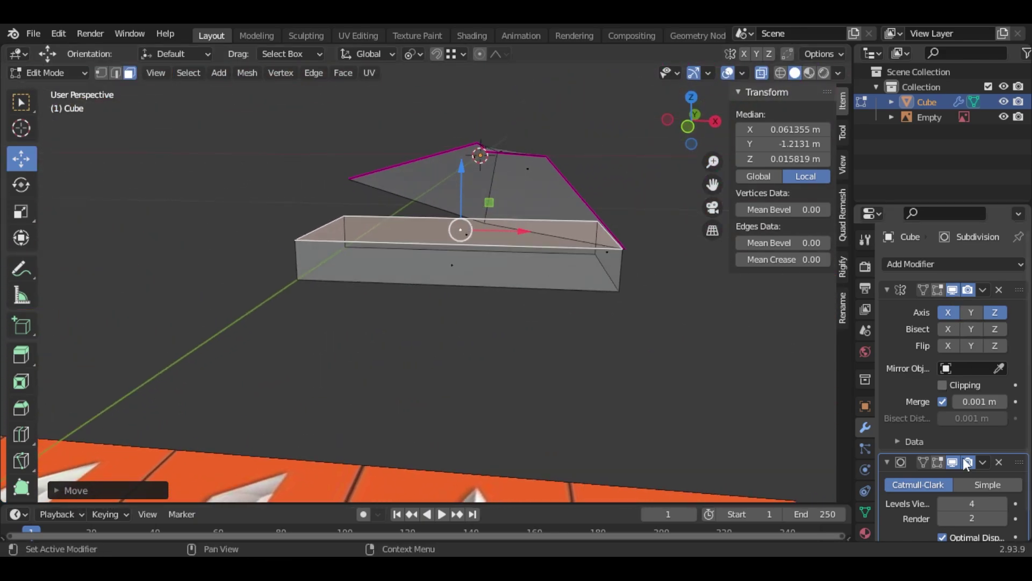
Split the collar block down its middle with a loop cut and set its outer edges' mean crease to 0.9.
scroll(406, 322, up, 3)
key(2)
click(407, 334)
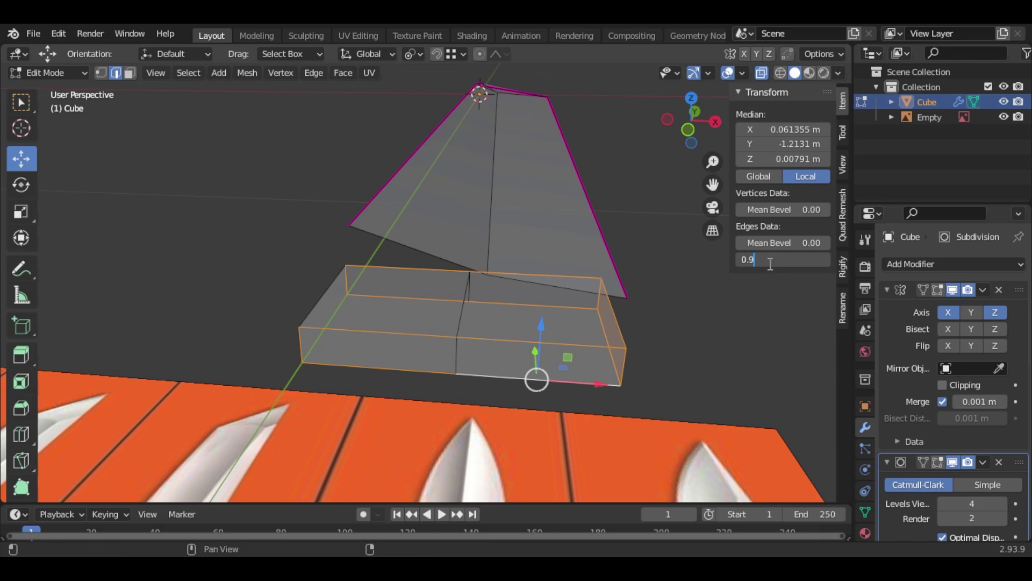
key(Return)
middle_drag(672, 301, 469, 302)
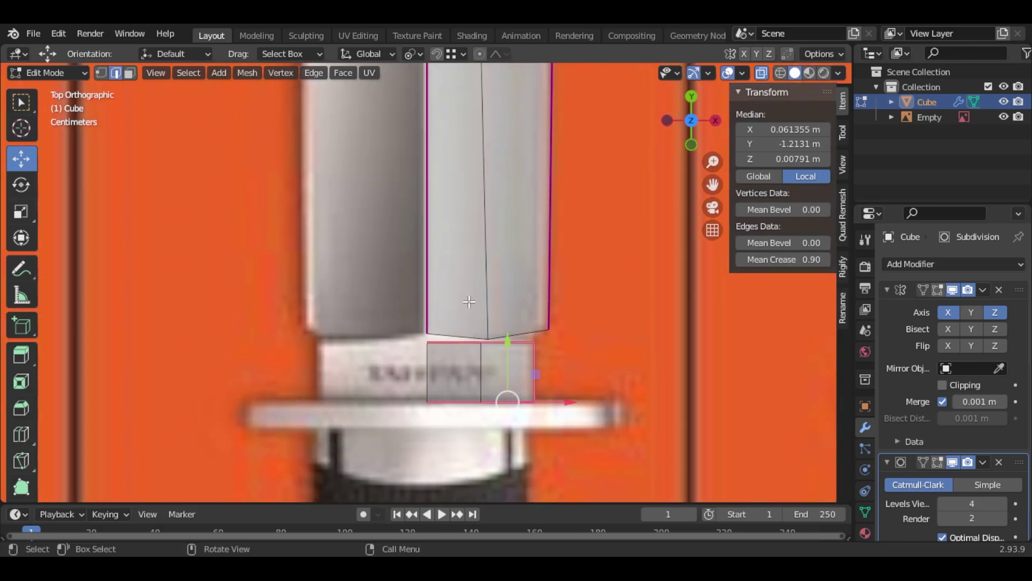
Move the collar's blade-side vertices along the blade's base outline and nudge its guard-side edge slightly toward the blade.
scroll(469, 301, up, 2)
key(1)
drag(428, 371, 419, 362)
drag(425, 336, 420, 325)
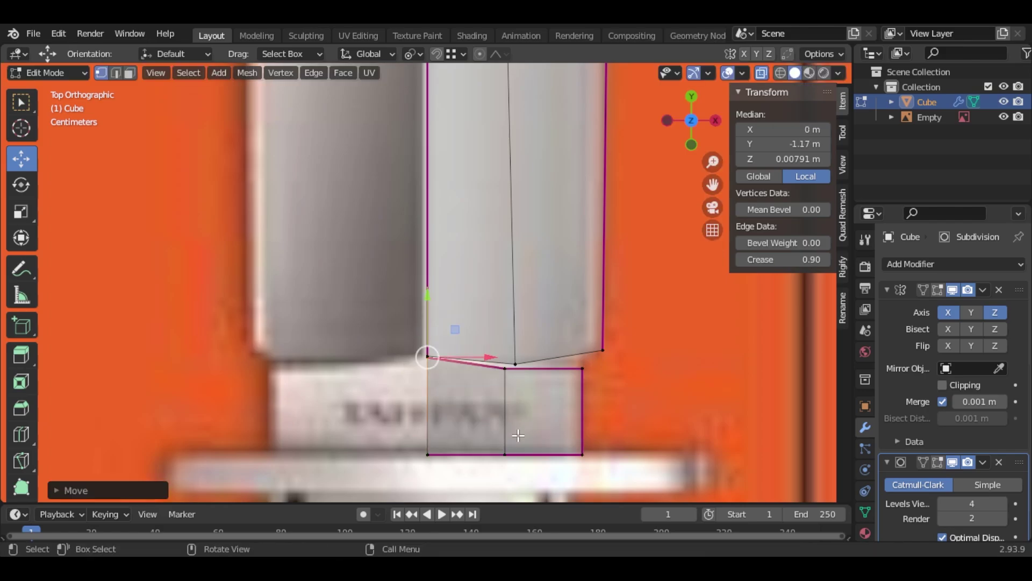
drag(600, 475, 412, 437)
drag(505, 401, 505, 396)
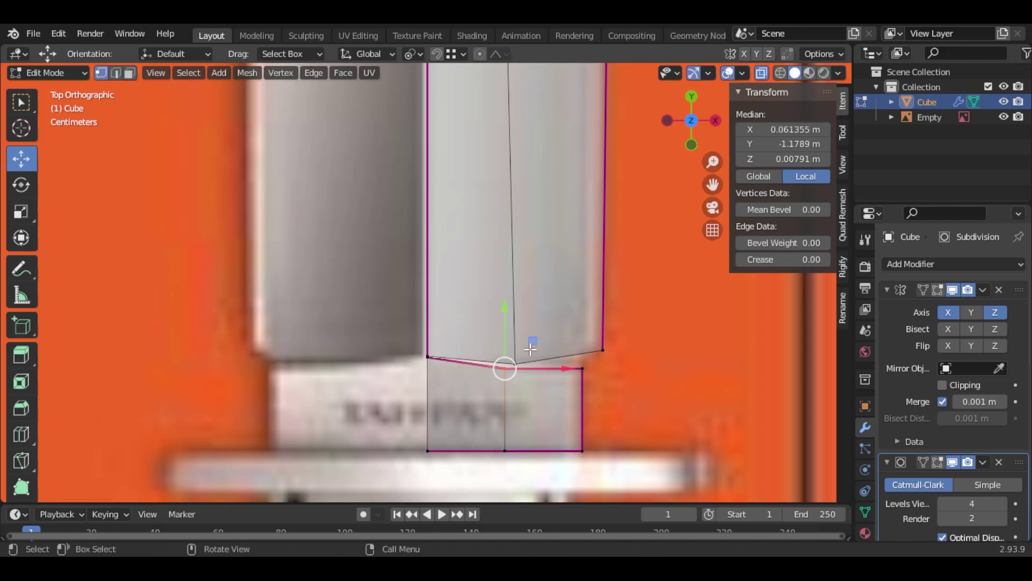
drag(533, 344, 539, 341)
drag(594, 381, 583, 326)
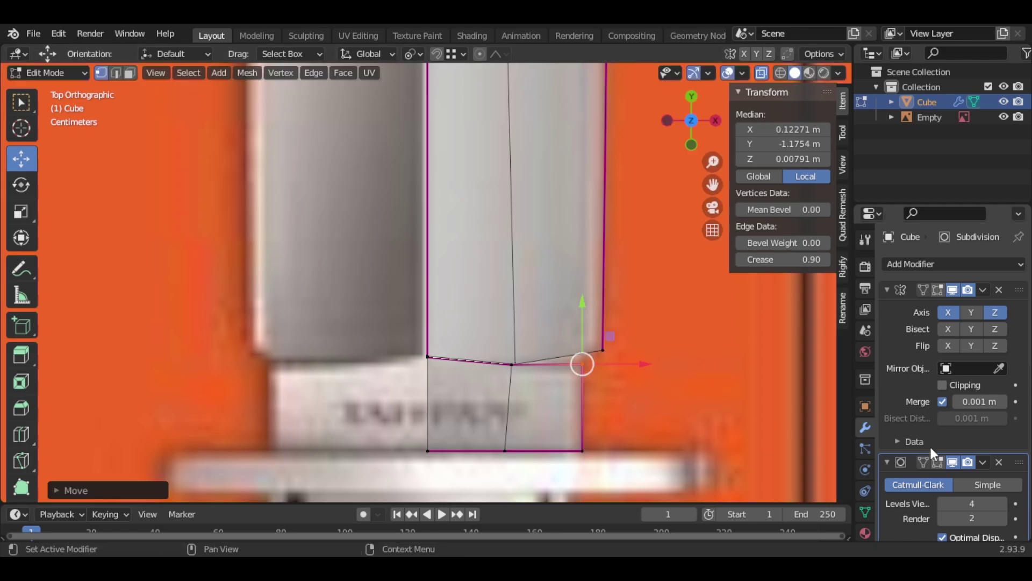
Lower the collar block's top faces slightly along Z to about 0.013 m.
middle_drag(537, 301, 527, 258)
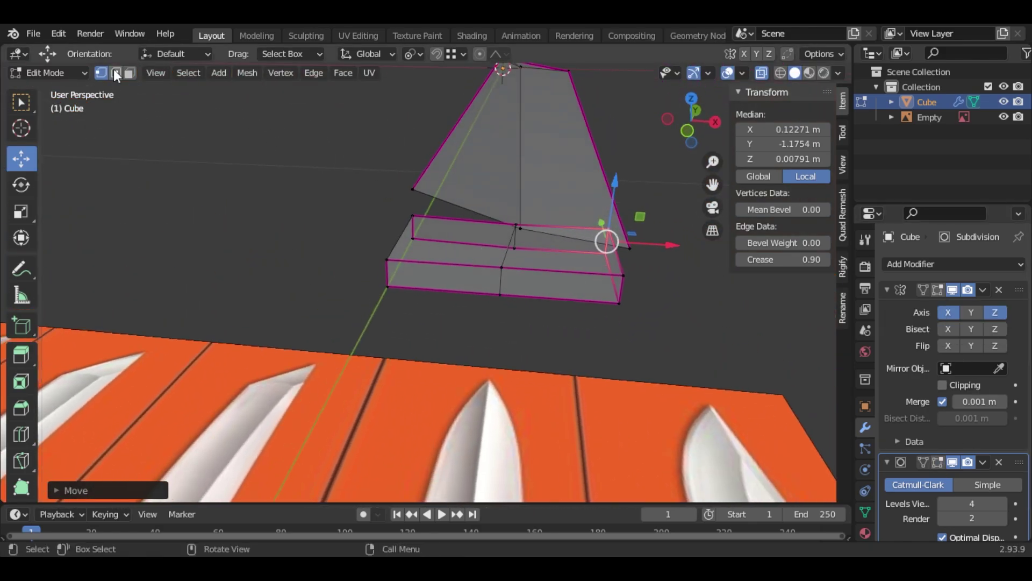
key(3)
click(559, 248)
shift+click(461, 233)
click(761, 73)
middle_drag(463, 233, 304, 234)
click(608, 242)
shift+click(462, 237)
key(1)
drag(201, 139, 201, 147)
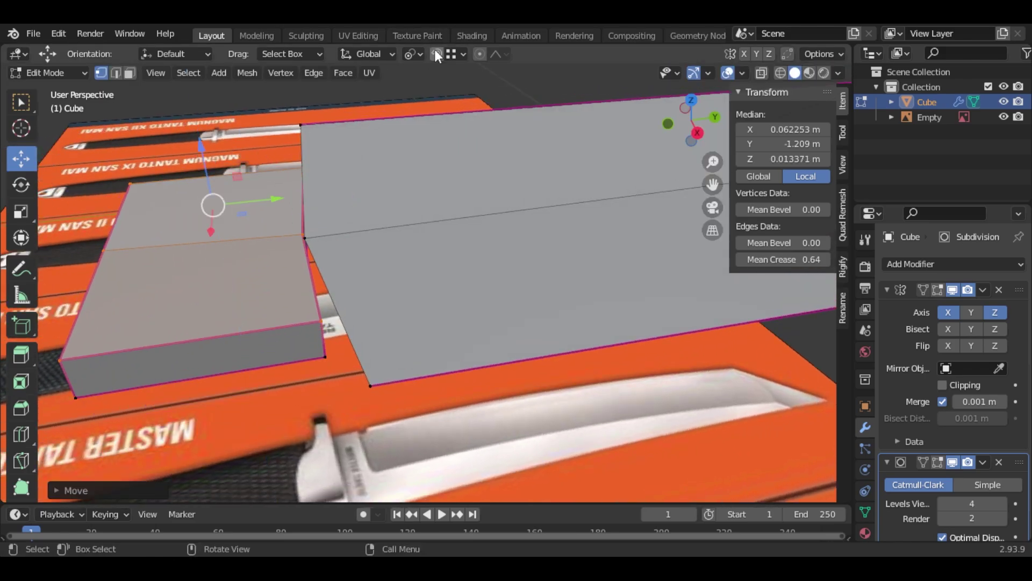
Turn on snapping and join the collar's blade-side edges to the blade's base edges with Bridge Edge Loops.
click(435, 53)
middle_drag(151, 269, 255, 255)
drag(311, 168, 458, 238)
middle_drag(457, 238, 398, 258)
shift+click(476, 317)
middle_drag(477, 319, 395, 366)
scroll(403, 316, down, 4)
click(395, 366)
right_click(379, 344)
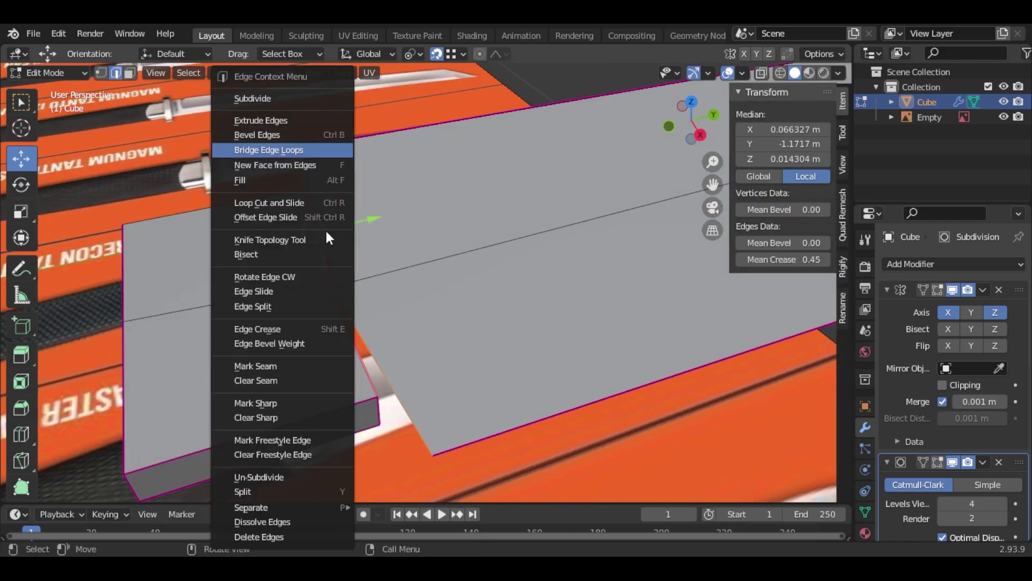
click(312, 148)
middle_drag(312, 149, 396, 320)
Raise the collar's two top faces slightly along Z.
click(129, 74)
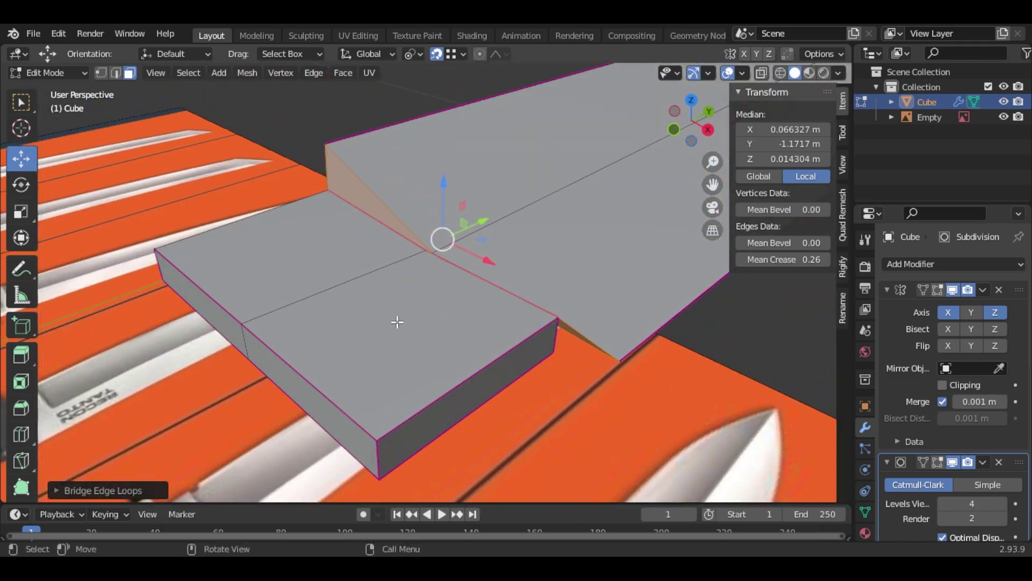
click(397, 321)
shift+click(307, 242)
drag(286, 200, 285, 195)
Set the mean crease of the blade's base edges above the collar to 0.9.
click(116, 74)
click(395, 197)
middle_drag(473, 330, 575, 325)
shift+click(720, 302)
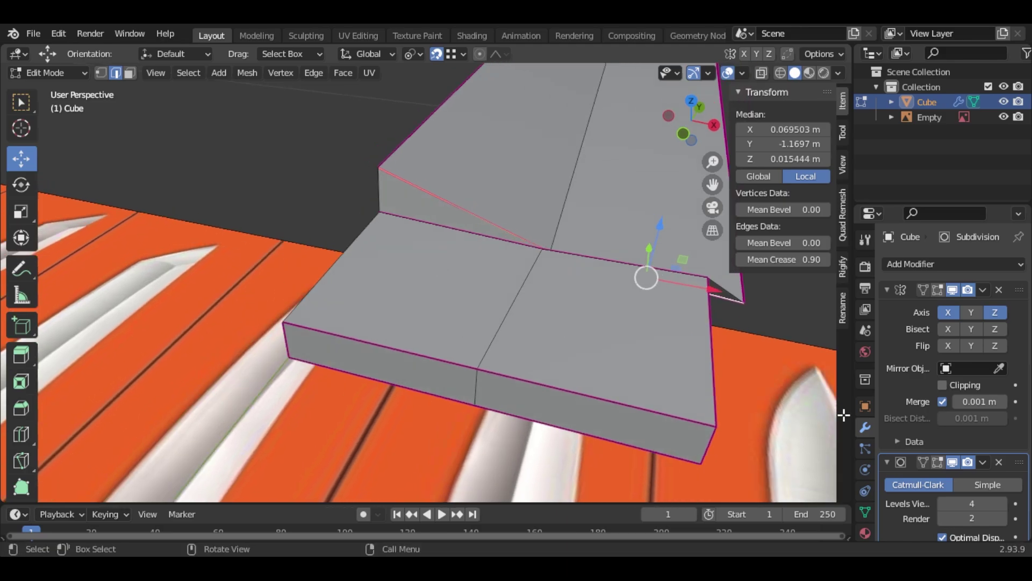
Show the Mirror and Subdivision results in Edit Mode while the collar joint is being edited.
click(938, 290)
click(937, 290)
click(938, 462)
click(938, 290)
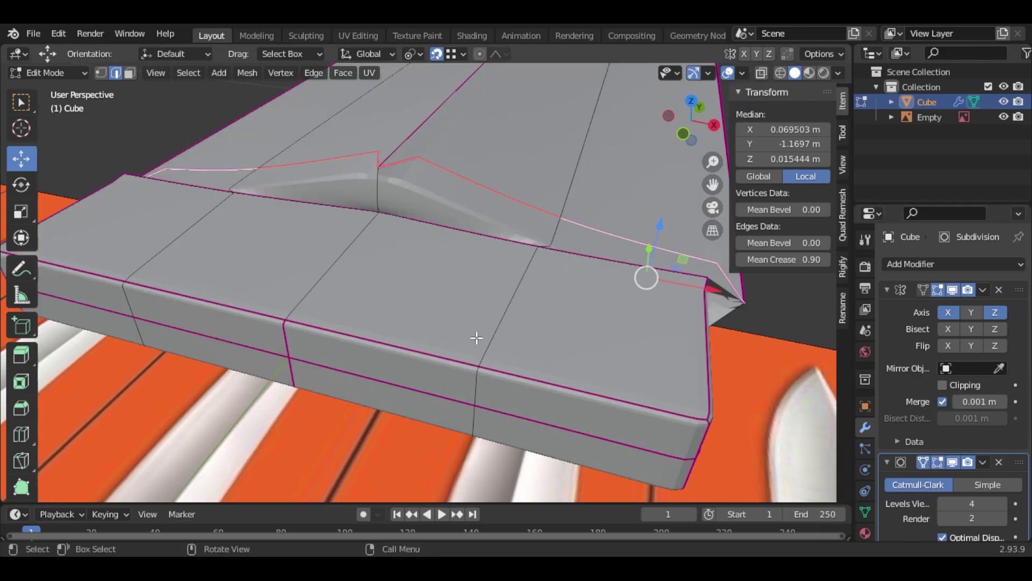
Set the crease of the short centre edge between the collar and the blade's ridge to 0.9.
middle_drag(477, 339, 494, 373)
click(412, 293)
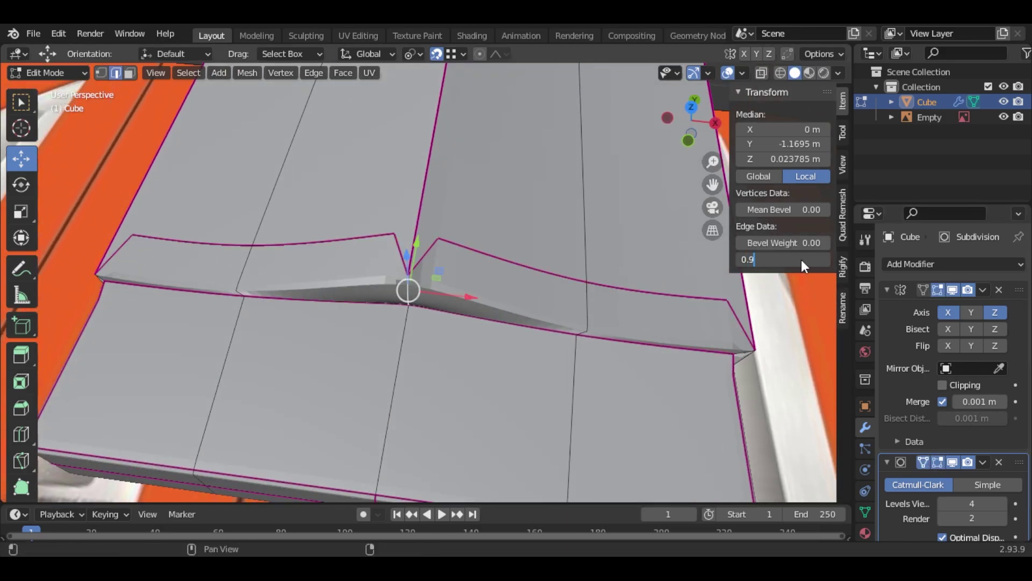
key(Return)
Raise the blade's Subdivision viewport levels to 6 and inspect the collar joint with overlays hidden.
click(728, 73)
middle_drag(543, 301, 537, 331)
scroll(537, 331, down, 4)
click(1002, 503)
click(1002, 504)
scroll(581, 388, up, 5)
middle_drag(581, 388, 512, 325)
scroll(511, 325, down, 4)
click(728, 73)
middle_drag(530, 242, 524, 263)
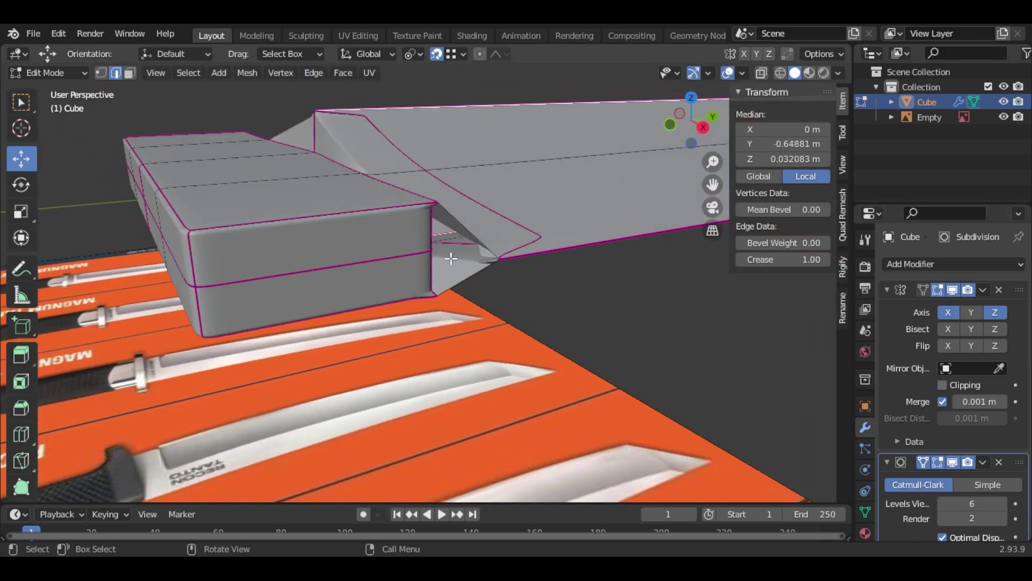
Set the crease of the sloping edge joining the collar's outer corner to the blade's base corner to 0.9.
middle_drag(451, 259, 405, 267)
click(252, 286)
scroll(258, 291, up, 2)
middle_drag(277, 296, 327, 280)
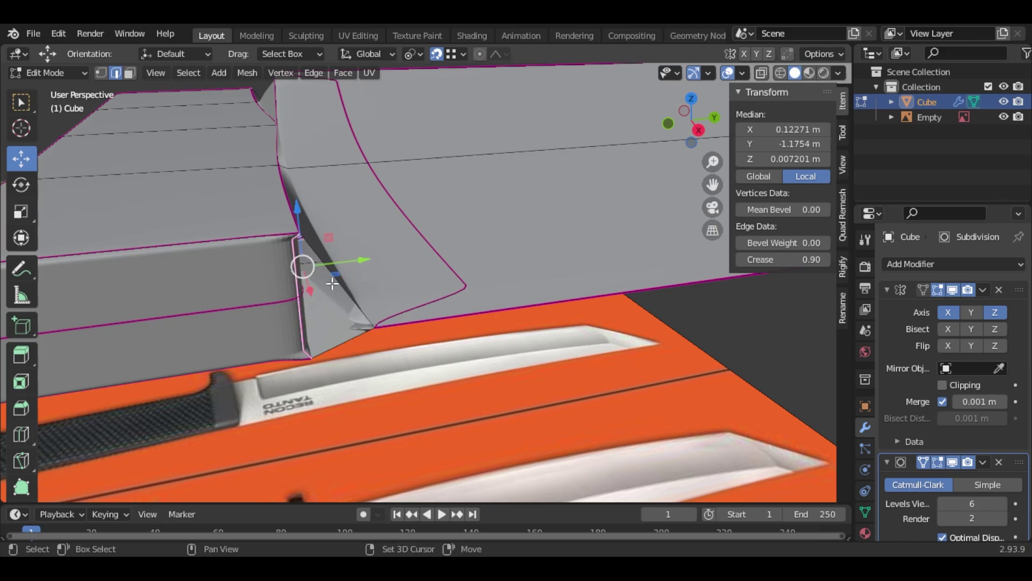
click(377, 324)
middle_drag(378, 323, 310, 337)
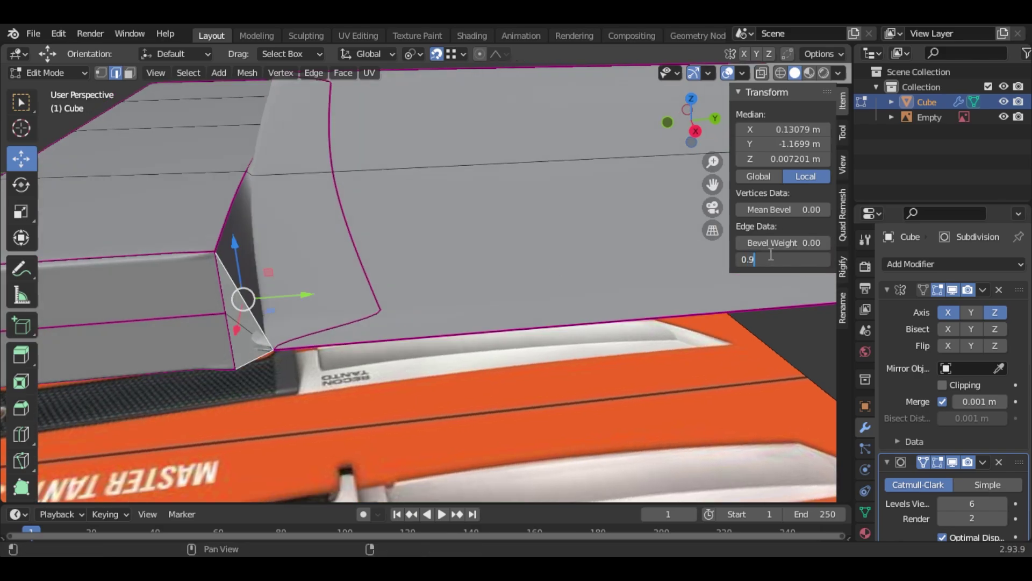
key(Return)
Return to Object Mode and add a new cube mesh for the guard.
click(377, 307)
middle_drag(377, 307, 371, 262)
click(382, 282)
right_click(381, 282)
click(488, 349)
middle_drag(748, 267, 405, 269)
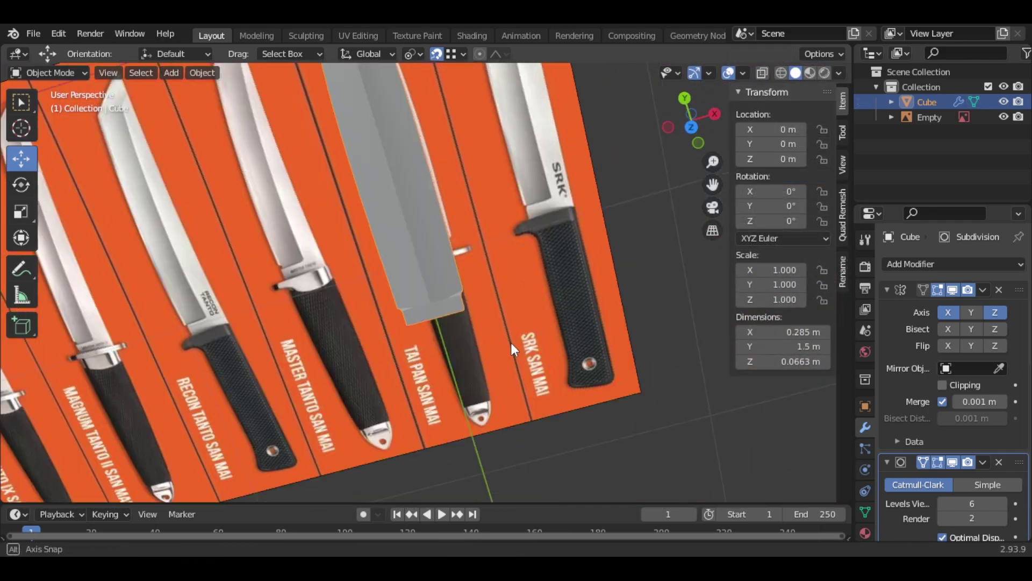
middle_drag(511, 343, 486, 294)
click(171, 73)
mouse_move(193, 90)
click(323, 104)
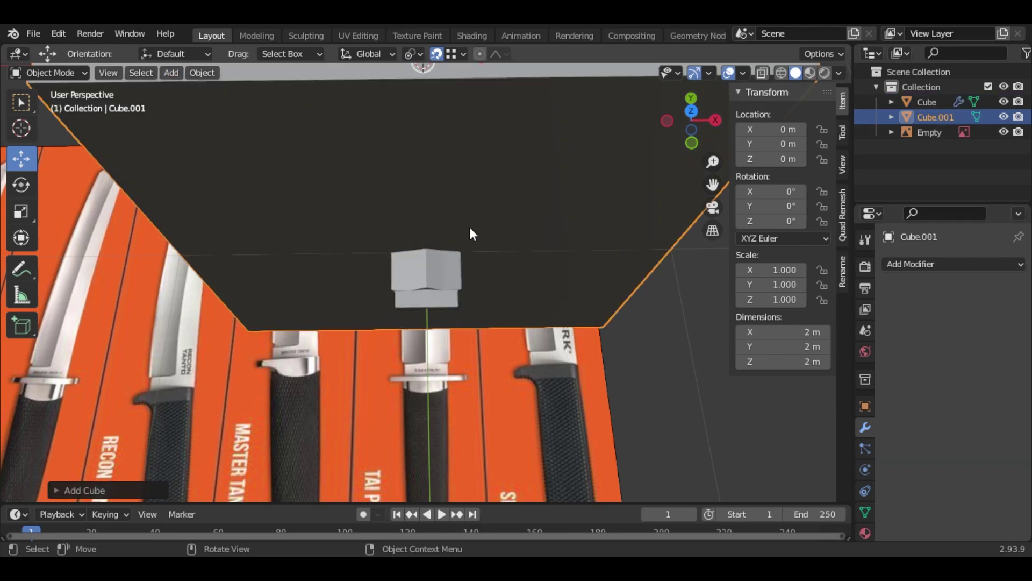
In Edit Mode, shorten the new cube by moving its tip-side vertices to about Y -0.205 m, and turn snapping off.
scroll(469, 225, down, 4)
middle_drag(469, 226, 486, 264)
click(693, 116)
click(59, 73)
click(67, 103)
drag(713, 185, 711, 235)
scroll(713, 184, up, 3)
click(762, 73)
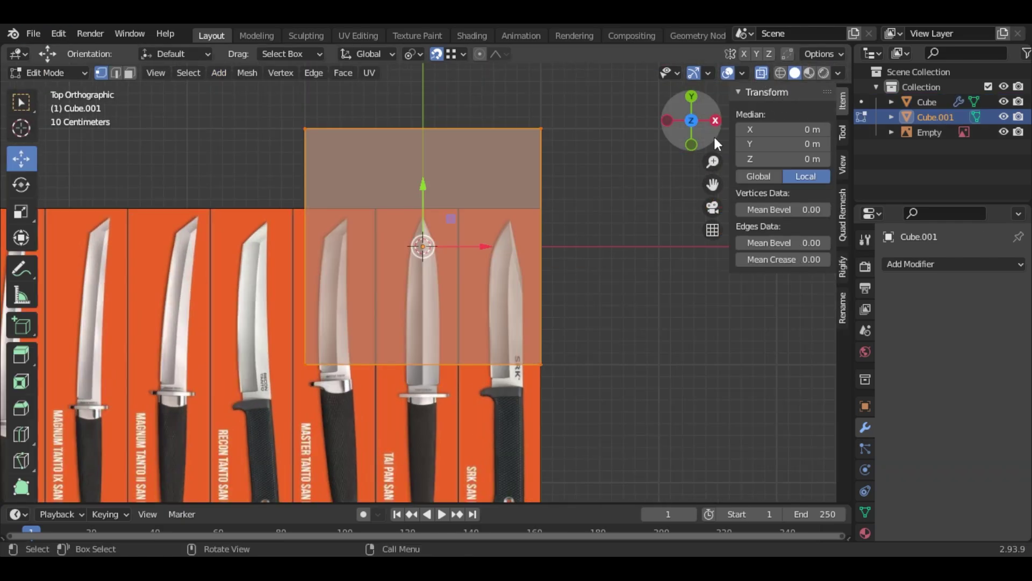
drag(242, 94, 586, 161)
drag(424, 67, 423, 209)
click(436, 54)
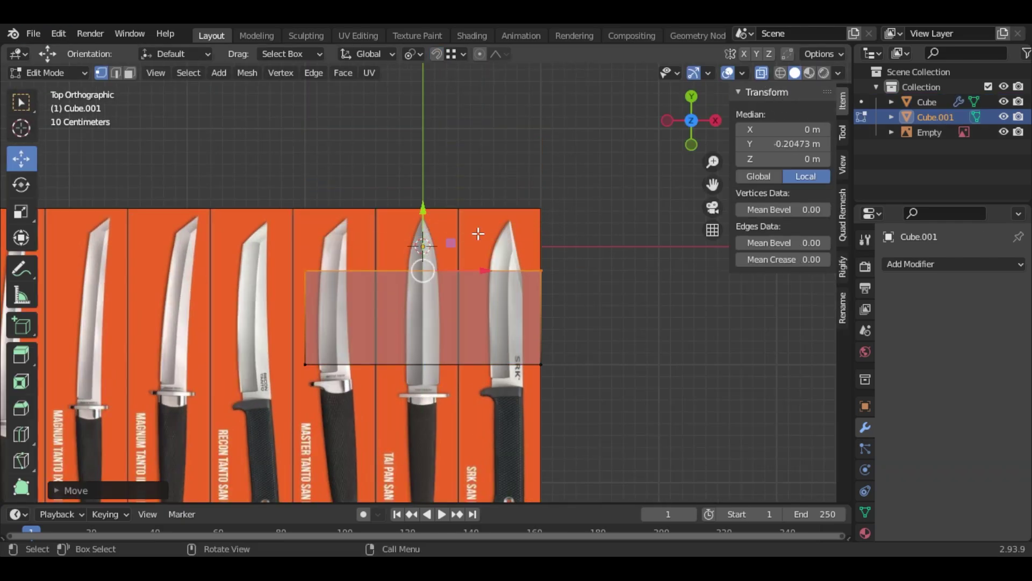
Move the whole guard block along Y down to the Tai Pan's guard in the reference image.
scroll(619, 352, up, 2)
scroll(597, 268, up, 1)
shift+middle_drag(598, 267, 621, 150)
key(l)
drag(415, 173, 419, 300)
Scale the guard block along X and Y to the reference guard and position it at about Y -1.26 m.
click(21, 211)
drag(465, 354, 422, 353)
drag(410, 298, 410, 348)
scroll(411, 348, up, 6)
shift+middle_drag(411, 348, 416, 170)
click(22, 158)
drag(386, 259, 373, 307)
scroll(381, 283, up, 1)
Flatten the guard block along Z to a low height around the blade.
click(21, 211)
scroll(376, 308, down, 5)
middle_drag(425, 371, 430, 231)
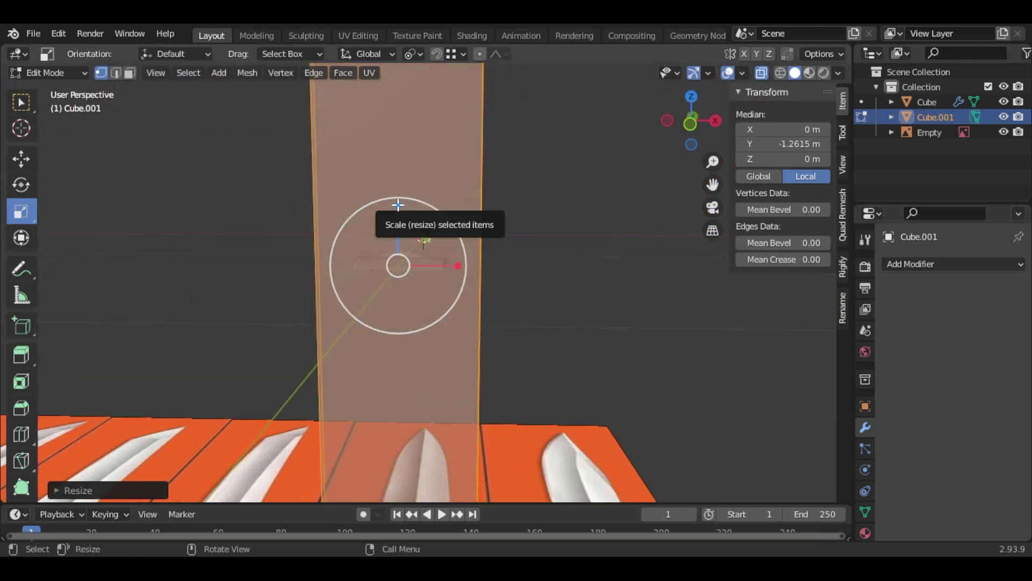
drag(398, 204, 403, 267)
scroll(404, 268, up, 2)
middle_drag(404, 270, 456, 346)
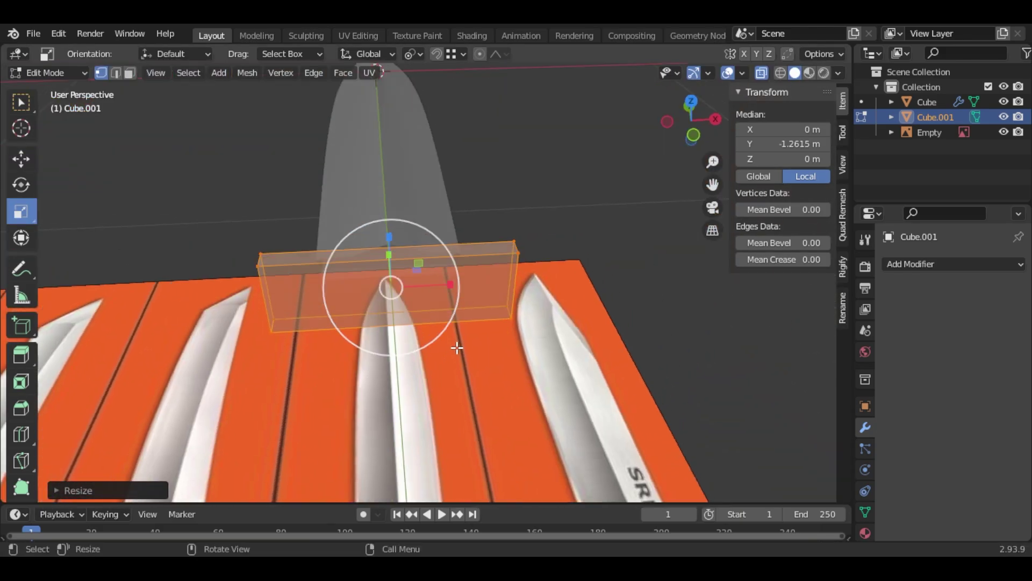
Divide the guard block with one loop cut at mid-height and three evenly spaced loop cuts across its length.
click(691, 104)
scroll(496, 284, up, 1)
middle_drag(516, 384, 497, 282)
key(ctrl+r)
click(496, 281)
right_click(415, 250)
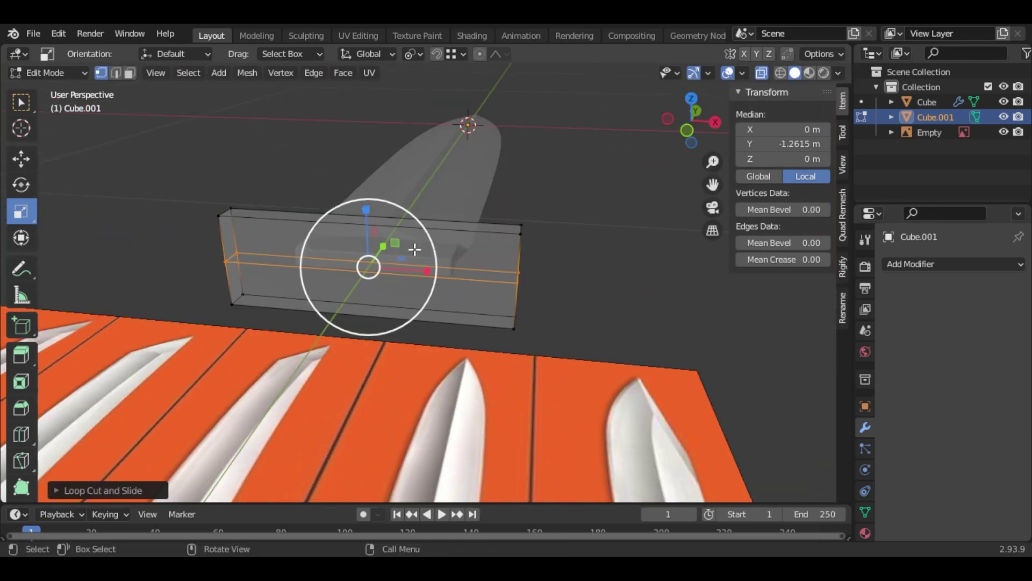
right_click(304, 228)
Crease the outline edges of the guard's front and back faces and add a Subdivision Surface modifier with 3 viewport levels.
click(911, 265)
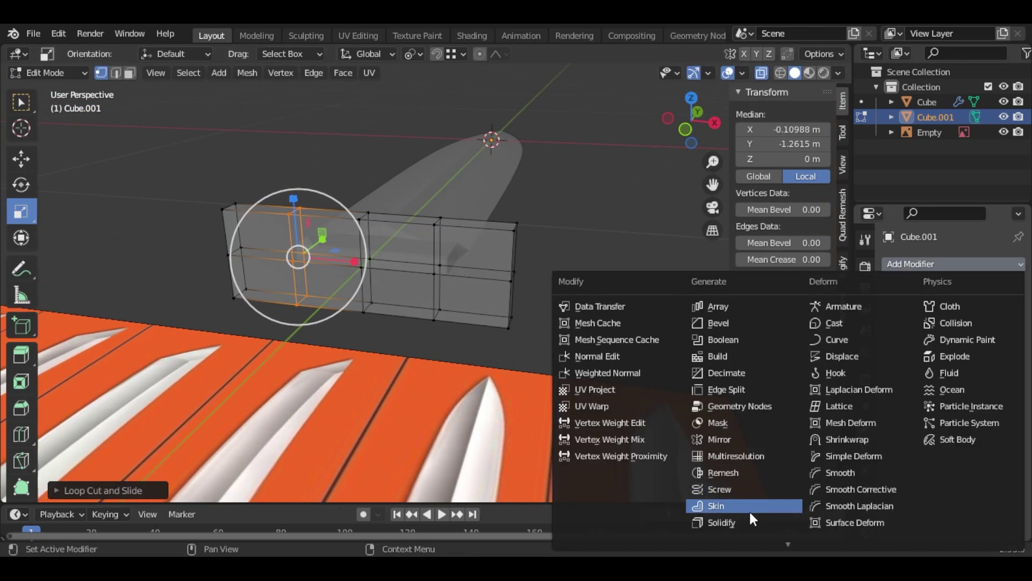
key(2)
drag(75, 141, 84, 184)
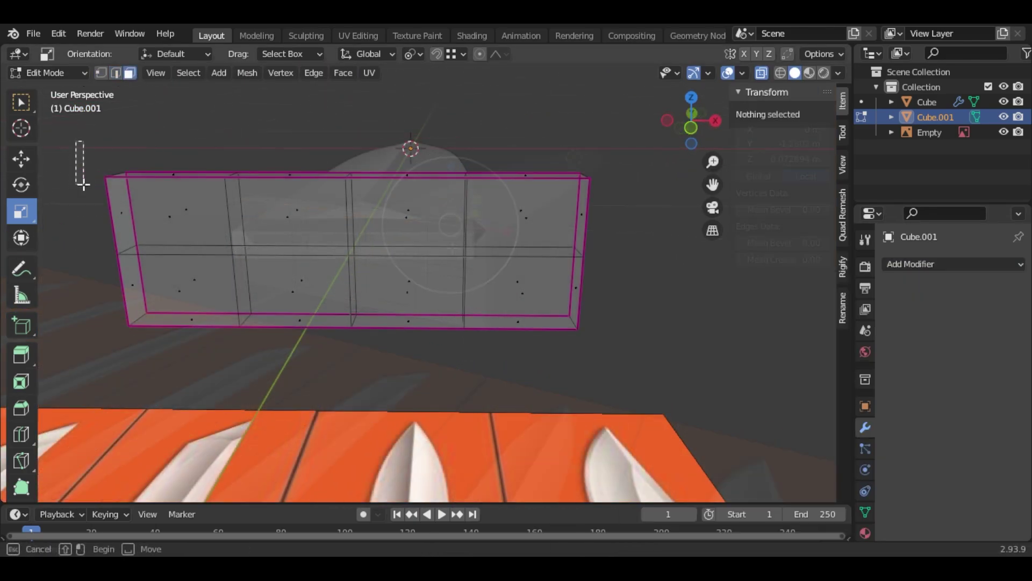
click(911, 264)
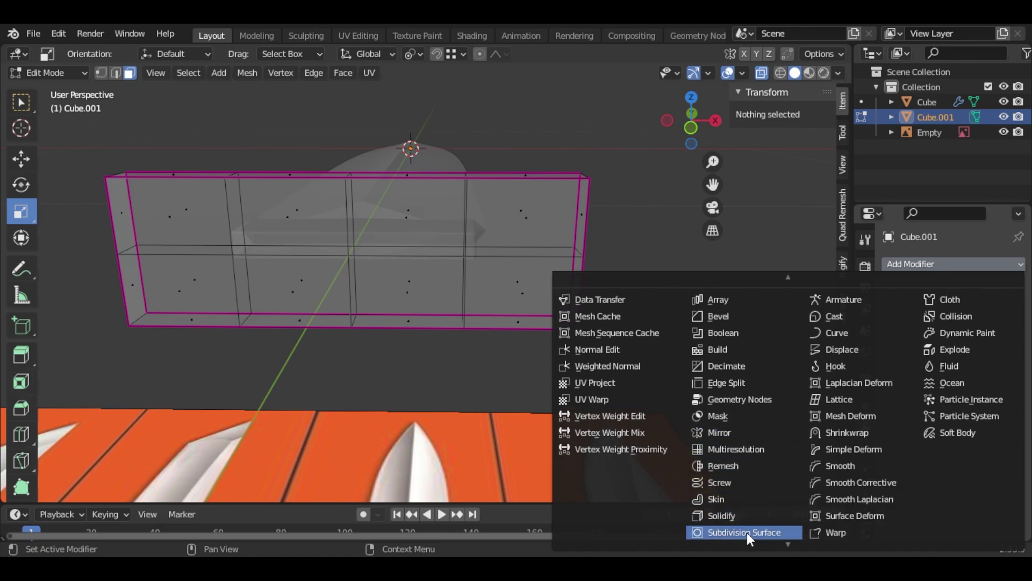
click(747, 532)
middle_drag(745, 205, 600, 231)
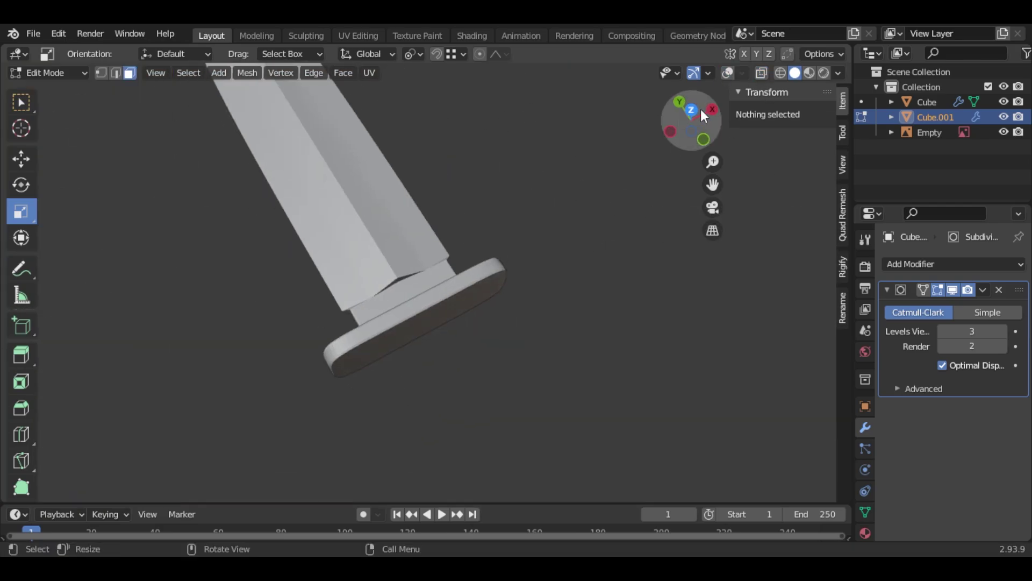
Scale the whole guard slightly along X and Y to match the reference guard from the top view.
click(693, 108)
click(728, 73)
scroll(534, 337, up, 2)
click(762, 72)
scroll(645, 178, up, 1)
click(54, 72)
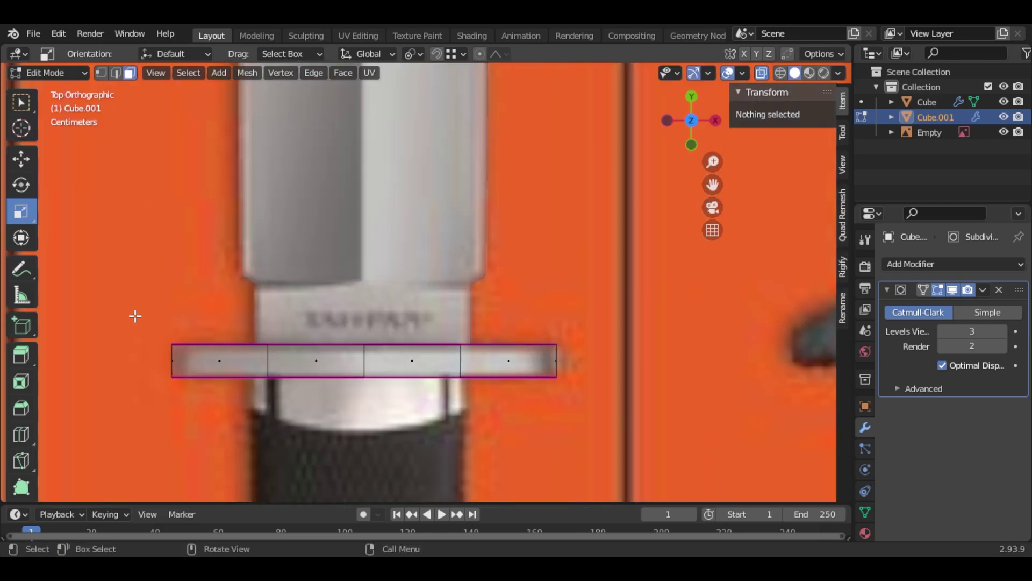
key(l)
scroll(437, 380, up, 1)
drag(403, 377, 402, 378)
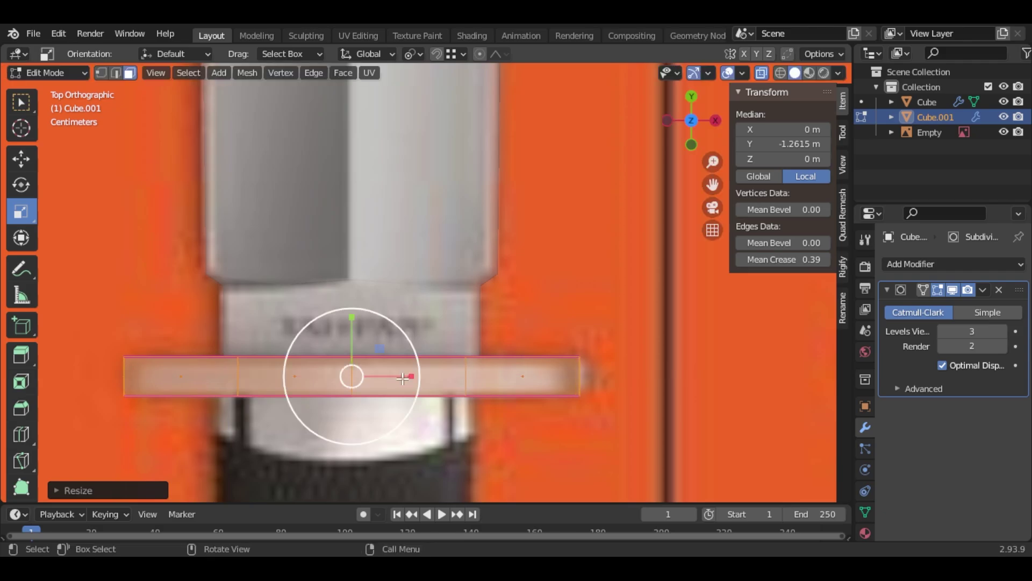
drag(351, 322, 351, 329)
Raise the guard's Subdivision viewport levels to 5 and set its outline edges' mean crease to 0.5.
middle_drag(351, 329, 282, 281)
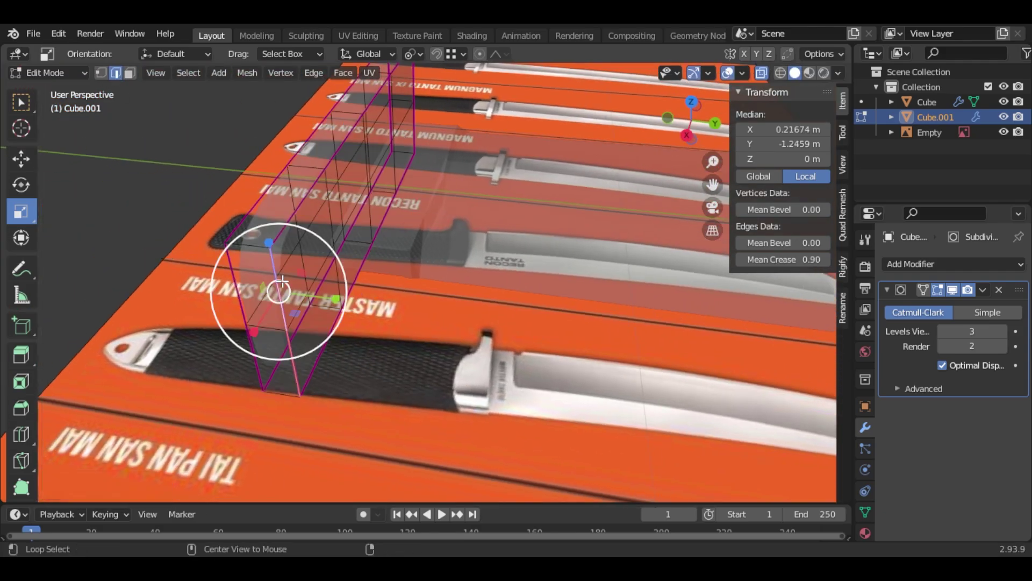
middle_drag(261, 335, 639, 277)
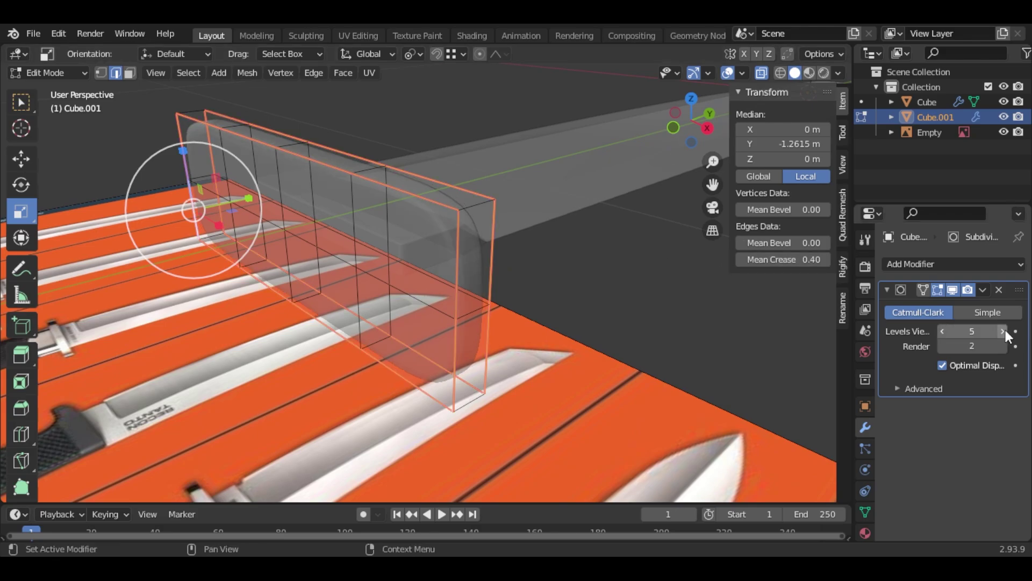
key(alt+z)
middle_drag(581, 226, 571, 259)
click(813, 256)
text(0.)
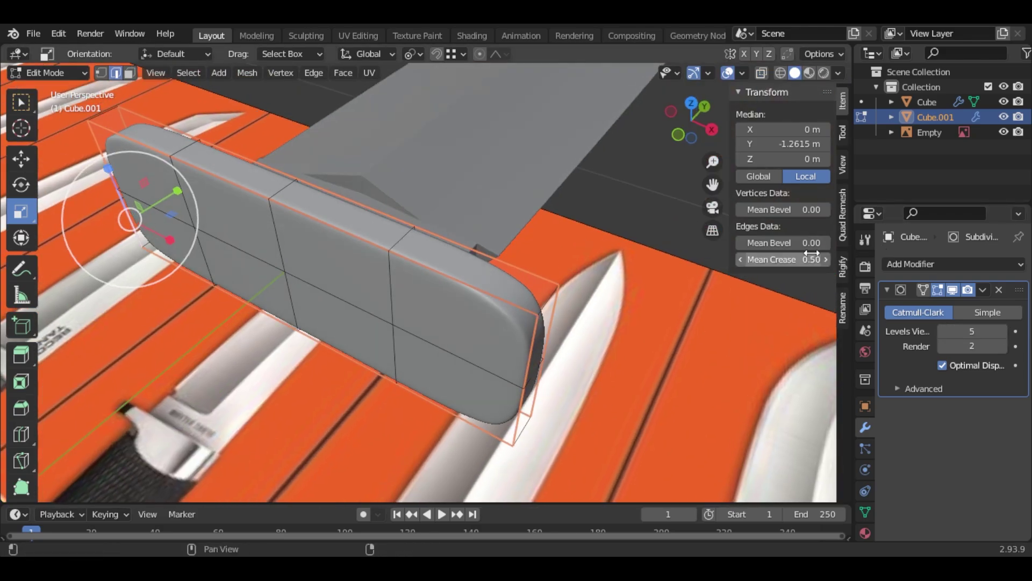
click(645, 355)
Set the mean crease of the guard's outline edges to 0.8.
middle_drag(646, 354, 733, 313)
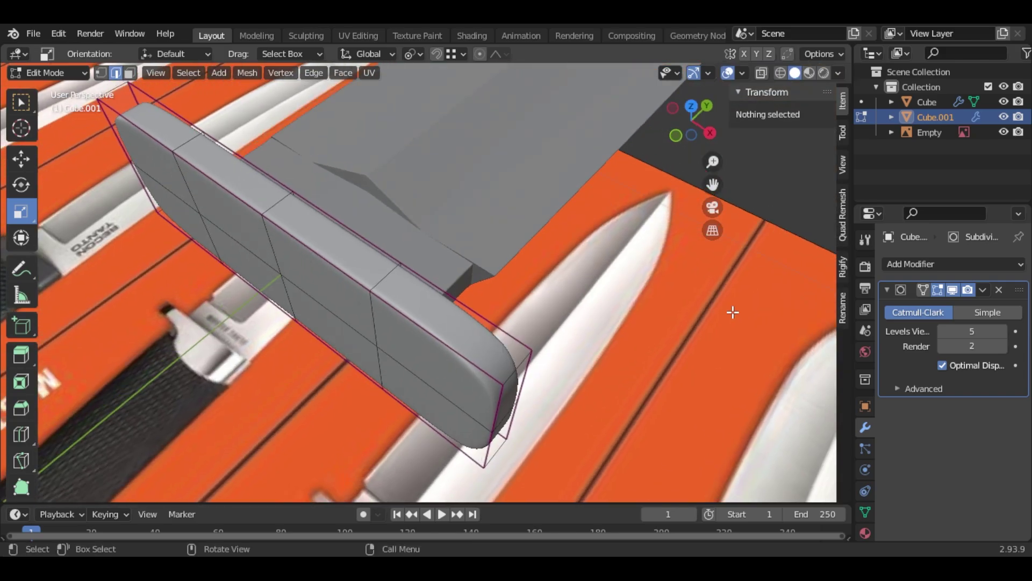
key(a)
click(778, 258)
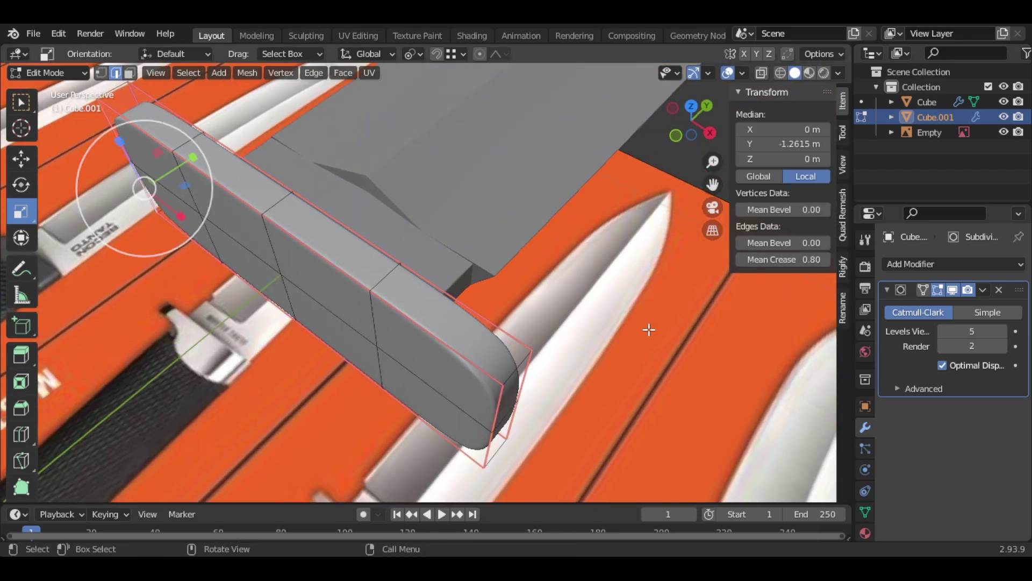
click(649, 330)
middle_drag(649, 330, 556, 244)
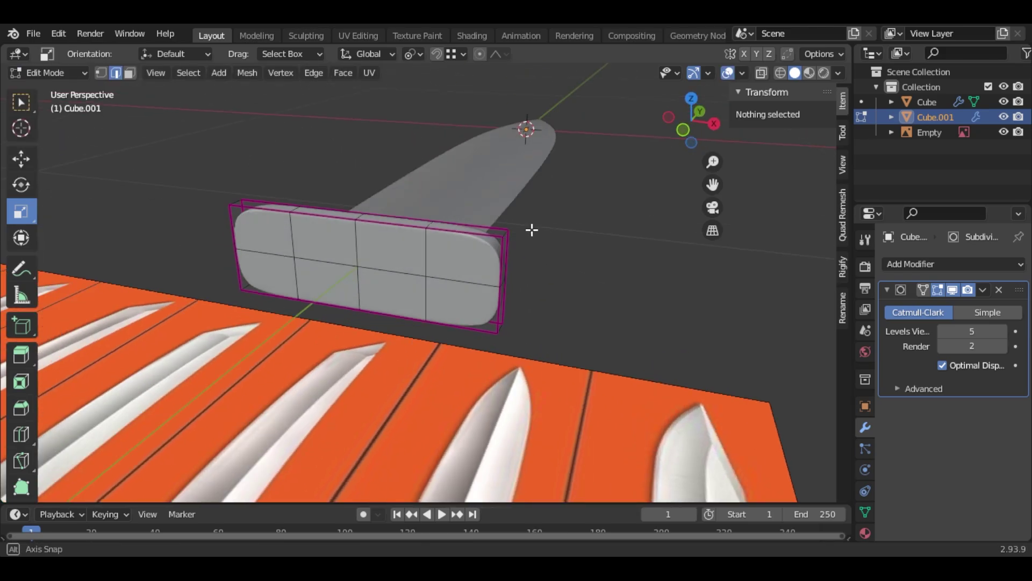
With X and Z mesh symmetry on, move the guard's upper corner edge to about X 0.195 m, Z 0.068 m.
key(a)
middle_drag(503, 230, 570, 167)
drag(570, 167, 571, 166)
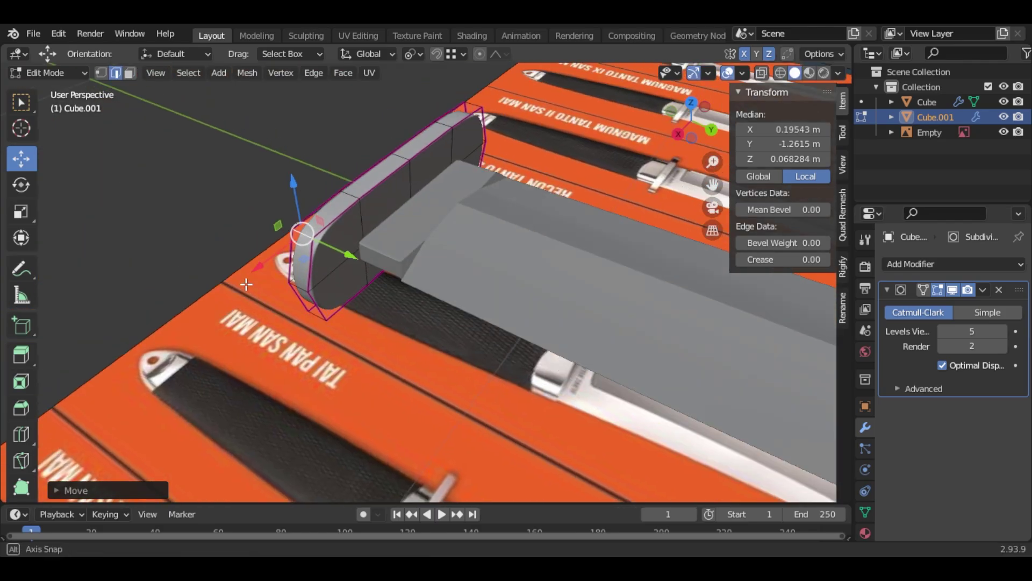
click(48, 73)
click(77, 92)
key(Tab)
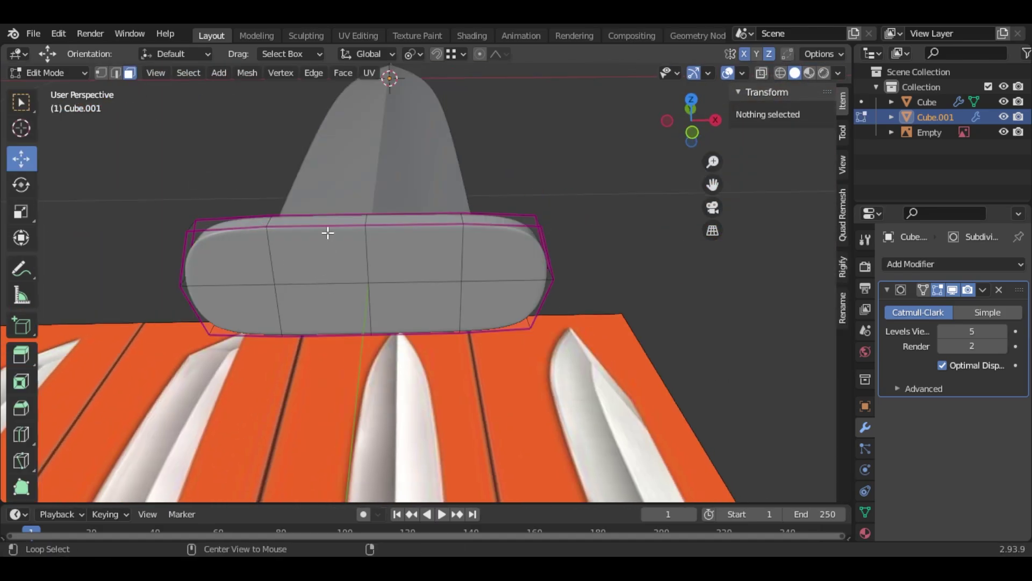
Delete the guard's lower half and negative-X faces, keeping only the upper positive-X quarter.
middle_drag(370, 307, 441, 322)
shift+click(287, 334)
shift+click(249, 333)
middle_drag(248, 333, 484, 333)
key(x)
click(491, 339)
Add a Mirror modifier above the guard's Subdivision modifier and enable mirroring across both X and Z.
click(911, 264)
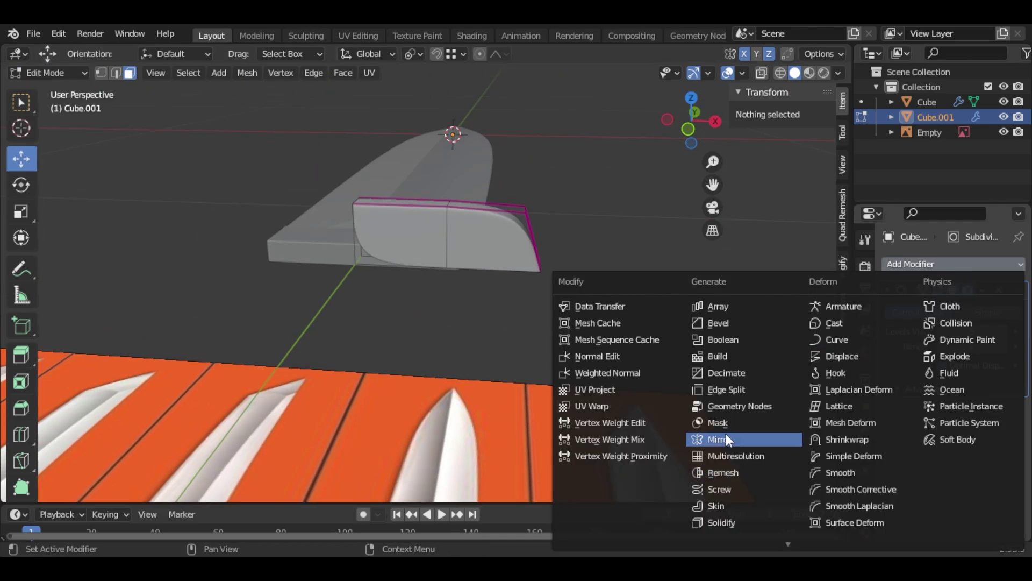
click(726, 436)
click(995, 406)
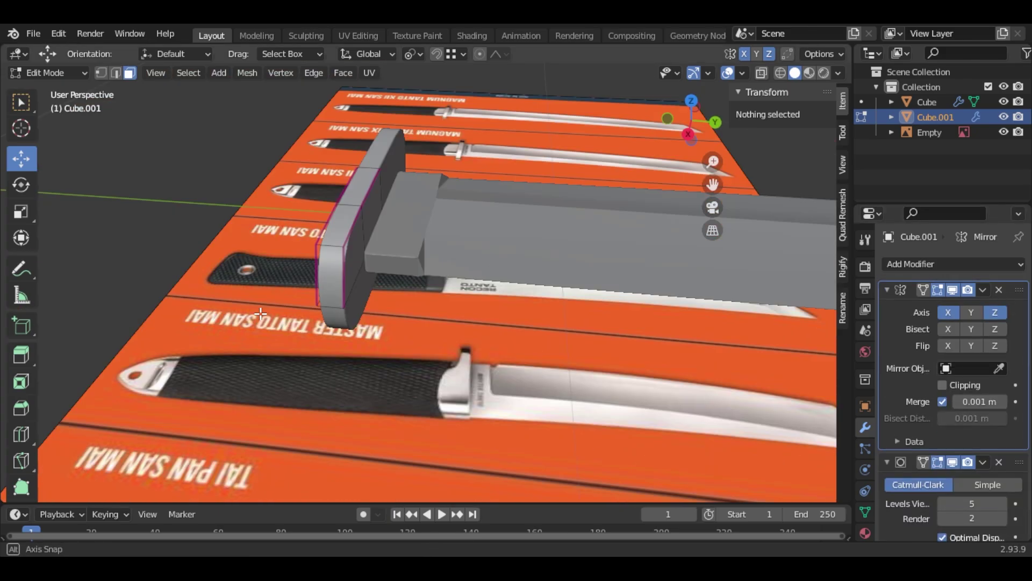
click(48, 72)
click(56, 90)
mouse_move(473, 317)
middle_down()
mouse_move(532, 343)
mouse_move(466, 312)
middle_up()
key(Tab)
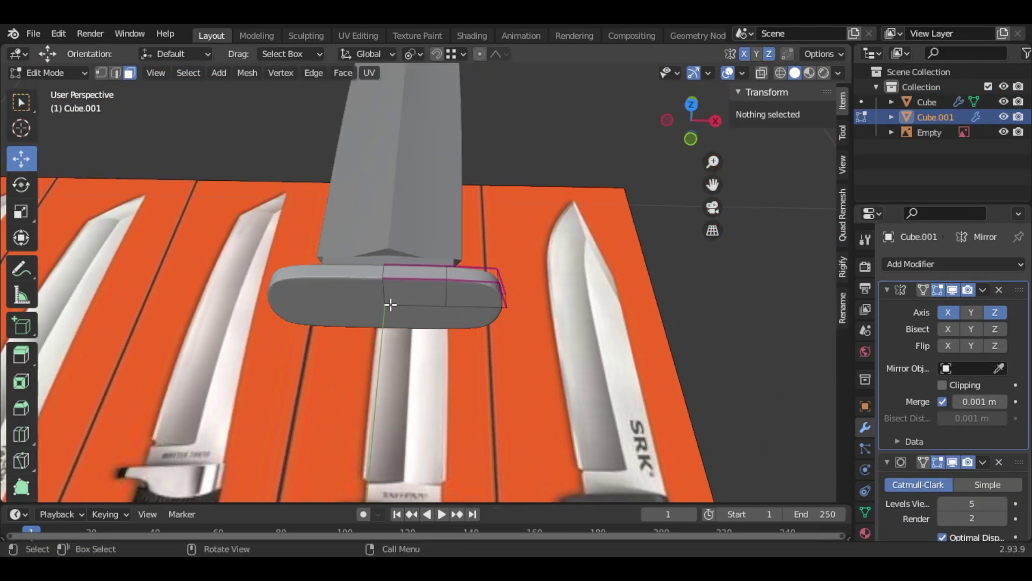
With the pivot at Median Point, narrow the inset faces on the guard's rear along X and enlarge them along Z.
middle_drag(389, 300, 629, 233)
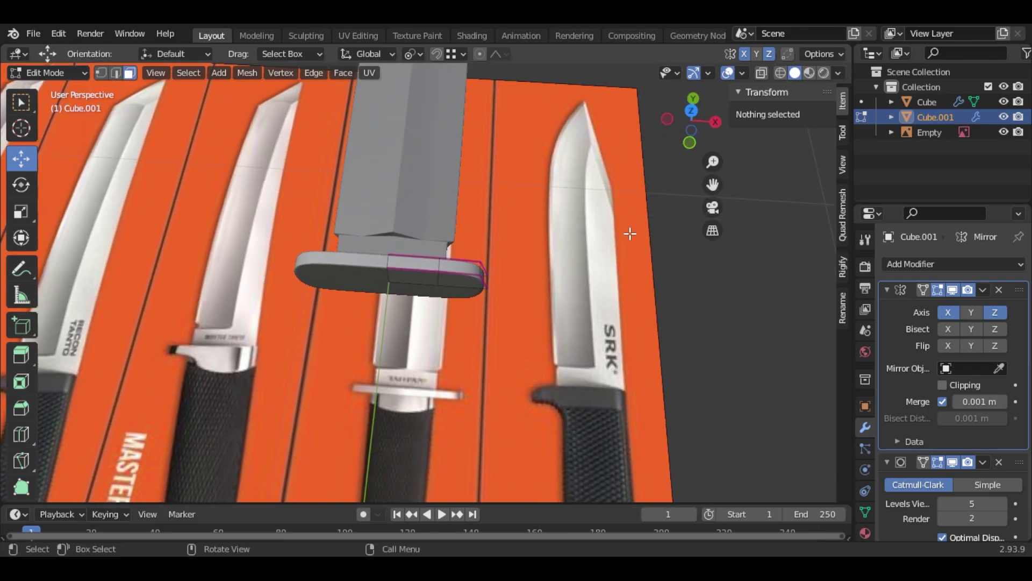
click(628, 274)
middle_drag(628, 275, 487, 292)
click(474, 259)
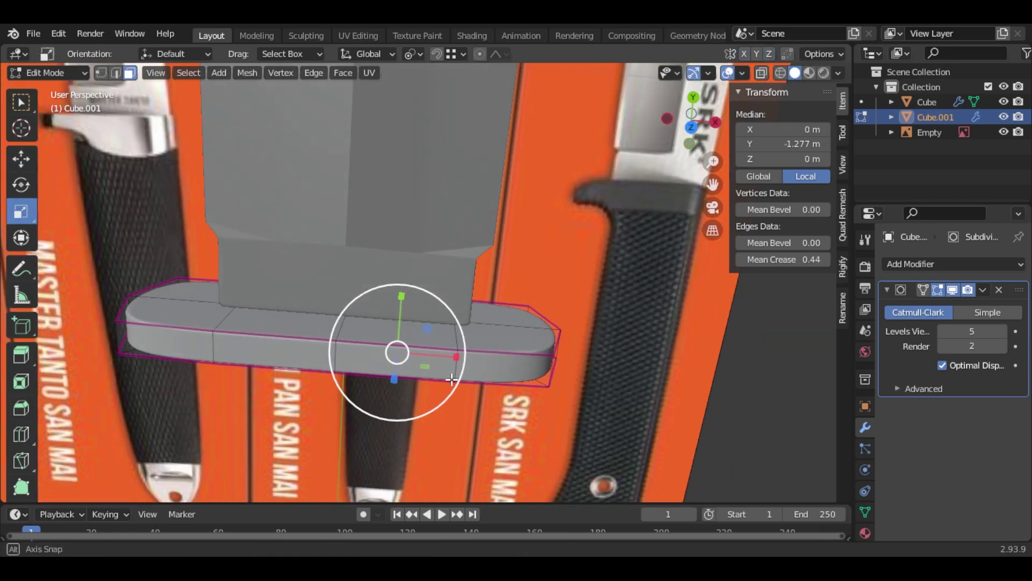
click(413, 54)
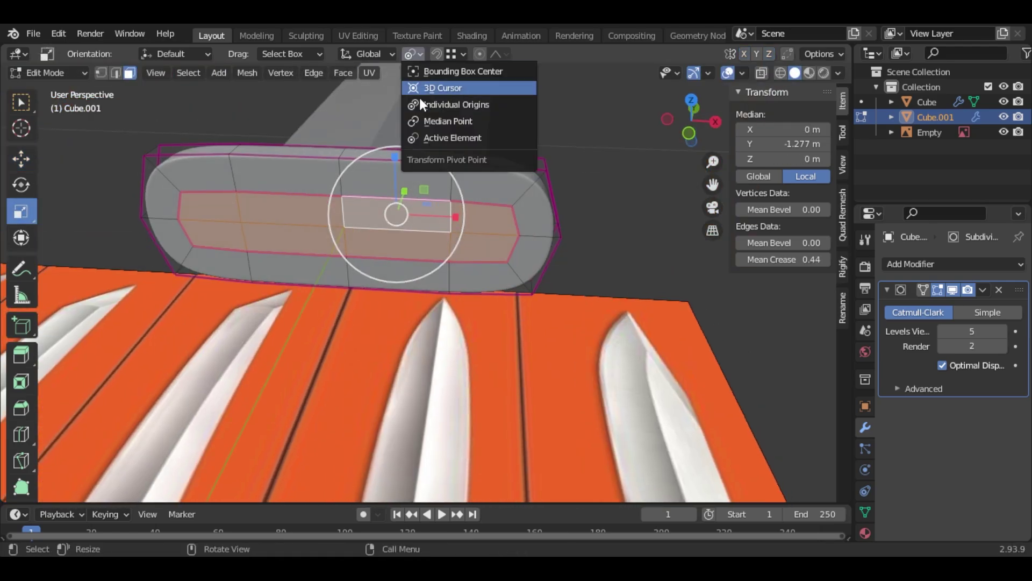
click(447, 124)
middle_drag(464, 185, 430, 141)
drag(406, 212, 384, 215)
drag(350, 149, 350, 132)
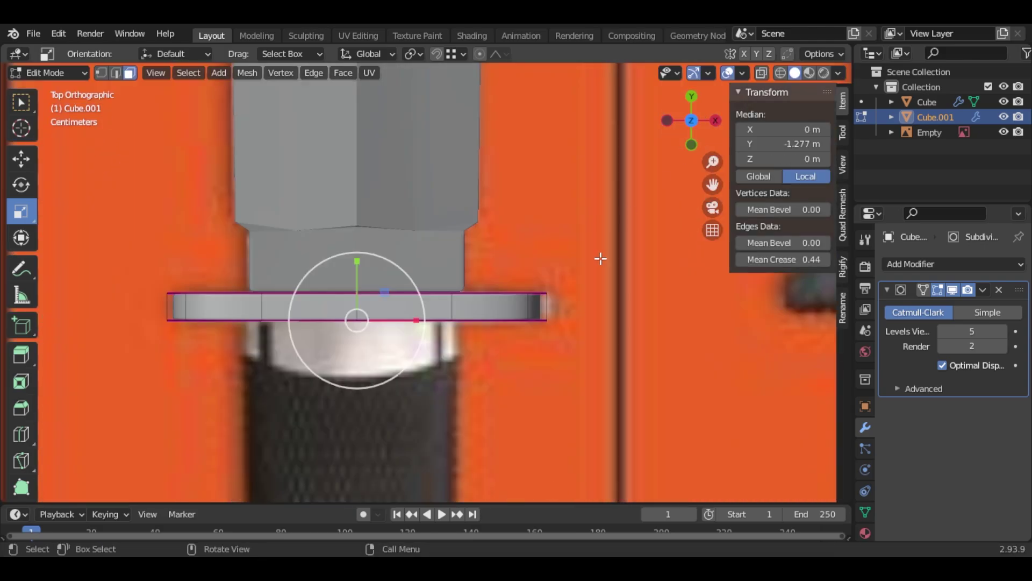
Try extruding the guard's inset rear faces toward the handle to about Y -1.318 m.
key(e)
click(600, 296)
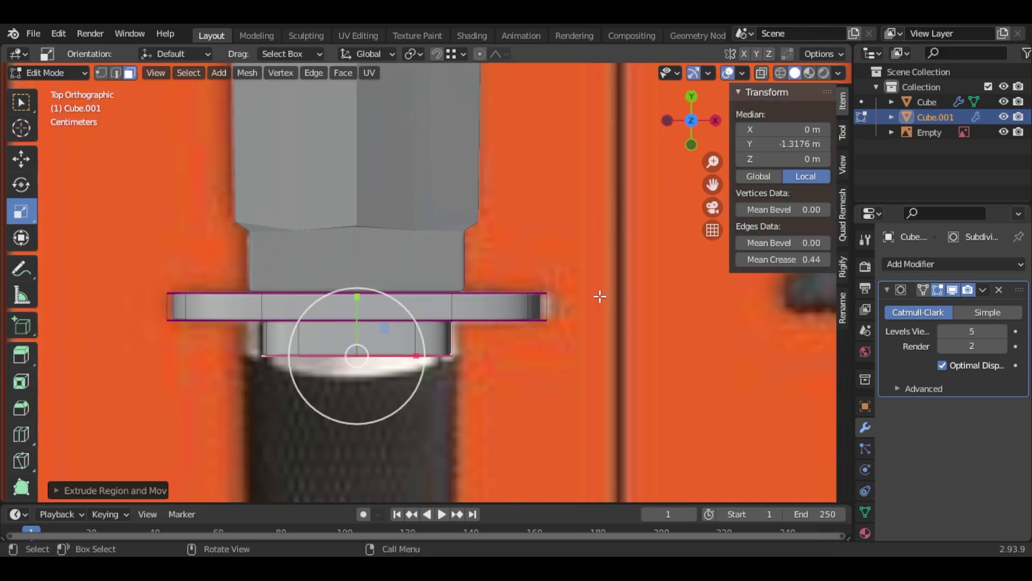
middle_drag(600, 296, 375, 255)
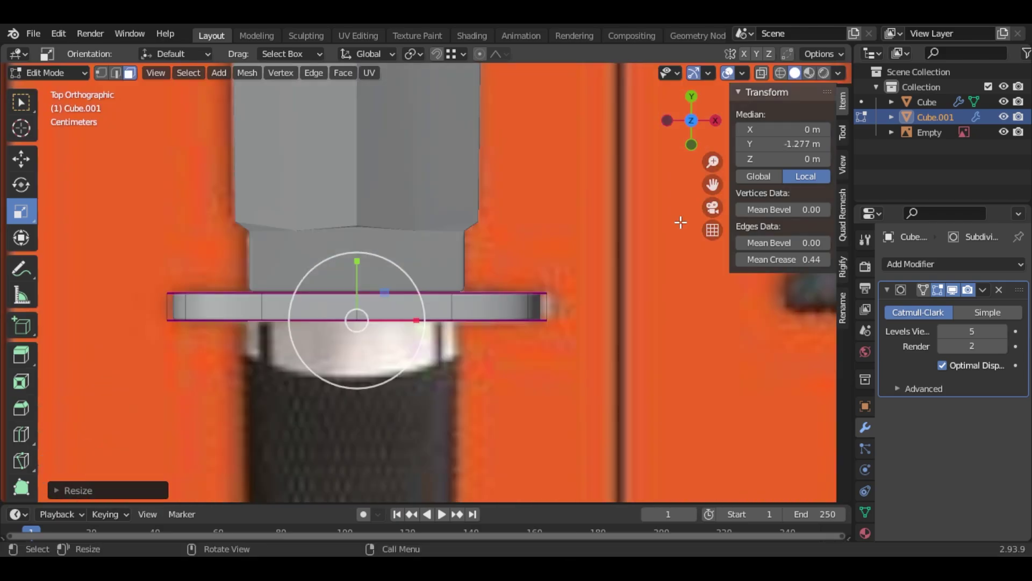
middle_drag(605, 302, 540, 245)
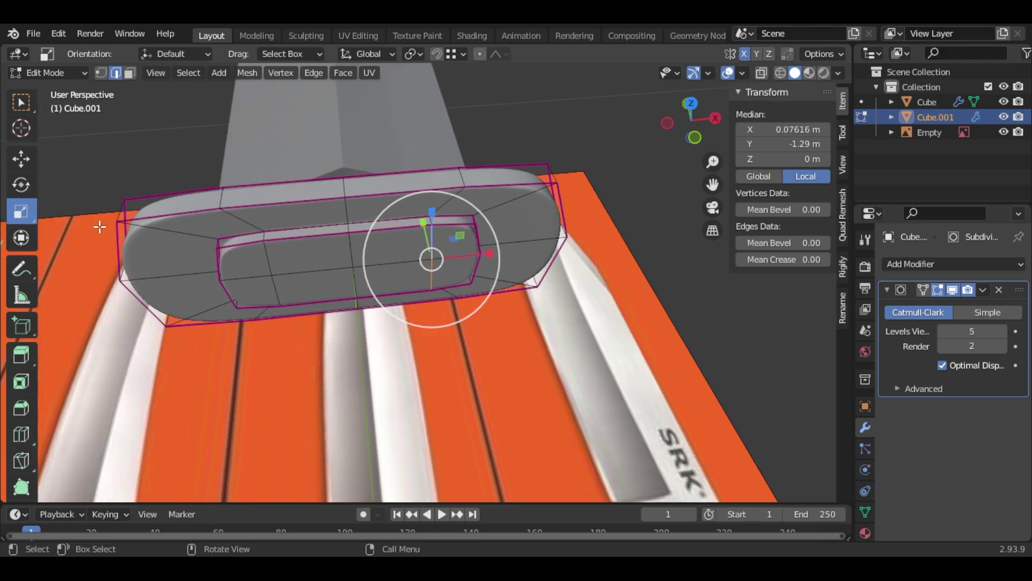
Extend the guard's rear extrusion to about Y -1.317 m and pull its centre vertices to about Y -1.354 m.
click(694, 106)
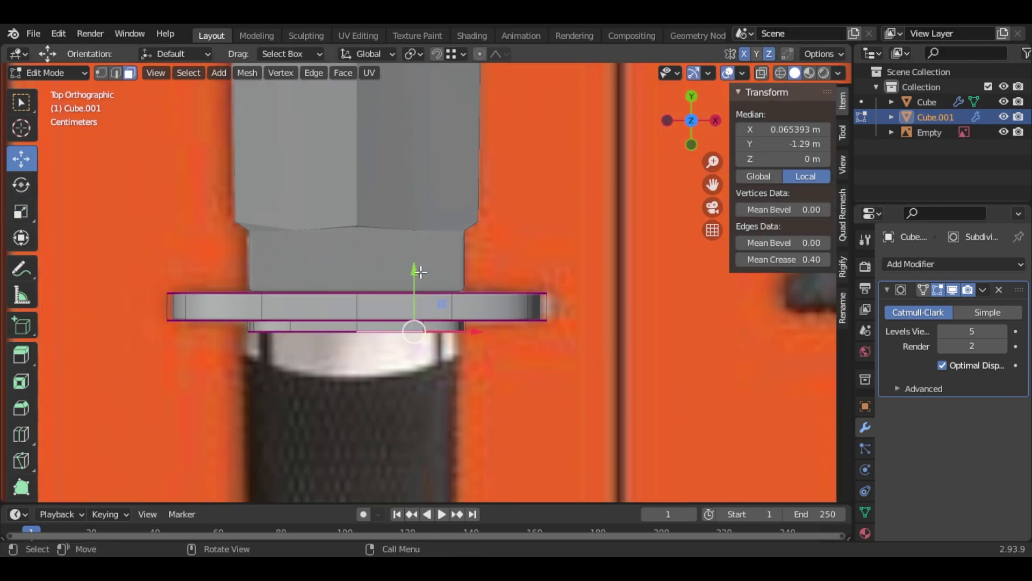
click(406, 306)
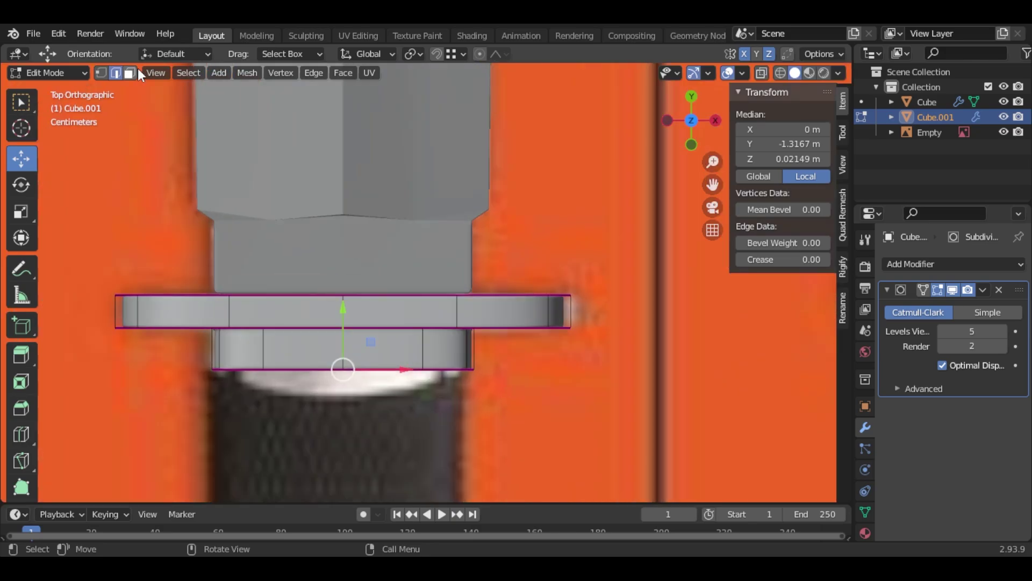
drag(338, 366, 334, 362)
drag(342, 337, 340, 374)
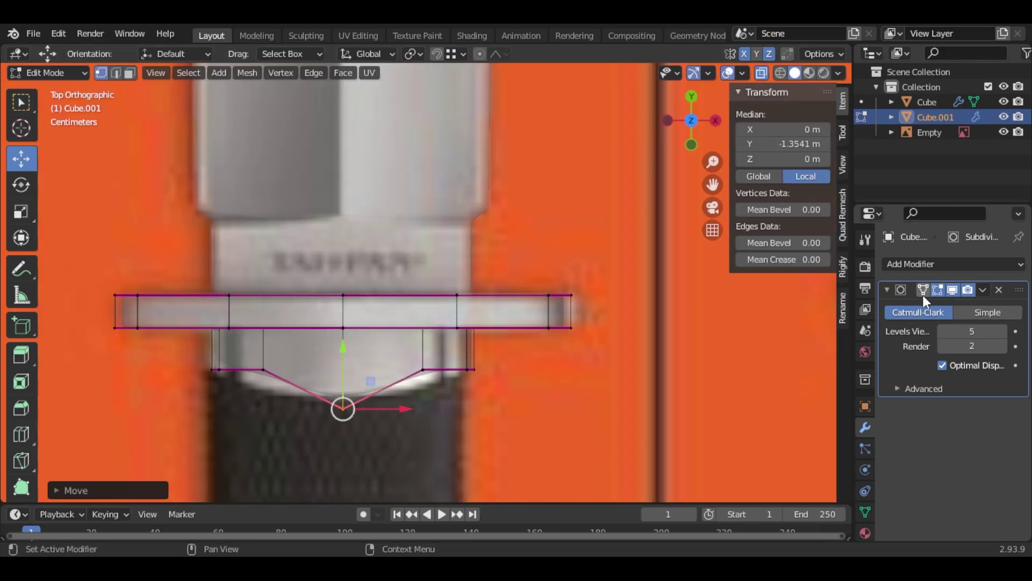
Show the Subdivision result on the edit cage and shift the extrusion's inner end vertices to follow the reference's curved edge.
click(922, 291)
scroll(444, 414, up, 1)
drag(438, 426, 397, 366)
drag(424, 347, 471, 395)
middle_drag(470, 395, 468, 319)
Lower an upper edge of the rear extrusion slightly along Z.
scroll(607, 274, up, 2)
middle_drag(609, 285, 600, 259)
click(502, 248)
middle_drag(502, 247, 498, 213)
click(115, 74)
click(466, 243)
drag(530, 167, 531, 183)
middle_drag(524, 185, 520, 207)
Try raising another upper edge of the rear extrusion along Z, and undo the move.
click(310, 209)
drag(307, 177, 300, 132)
key(ctrl+z)
middle_drag(342, 204, 463, 295)
Set the mean crease of the edge loop around the extrusion's curved rear end to 0.9.
alt+click(463, 295)
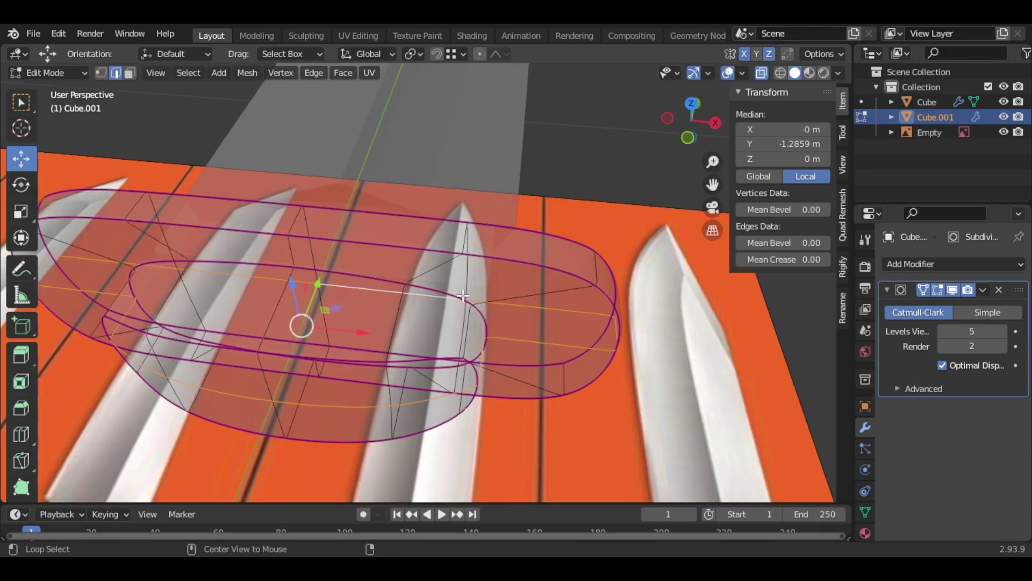
middle_drag(457, 331, 500, 323)
alt+click(401, 355)
alt+click(161, 371)
alt+shift+click(126, 342)
middle_drag(118, 323, 142, 332)
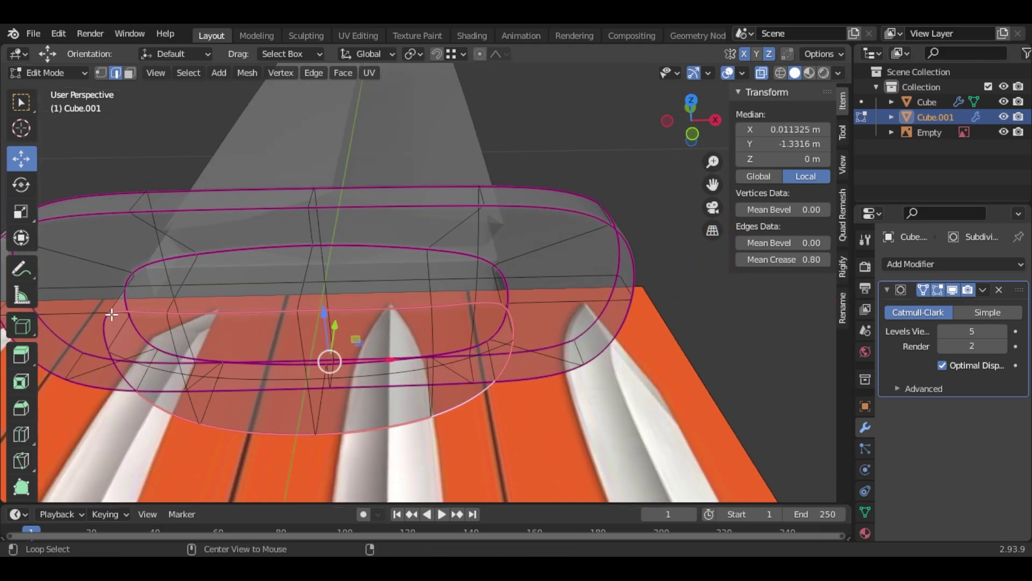
key(Return)
Set the mean crease of the loop joining the extrusion to the guard to 1, and check the shape without overlays.
middle_drag(470, 299, 450, 302)
click(762, 73)
click(728, 73)
middle_drag(646, 183, 570, 188)
click(728, 72)
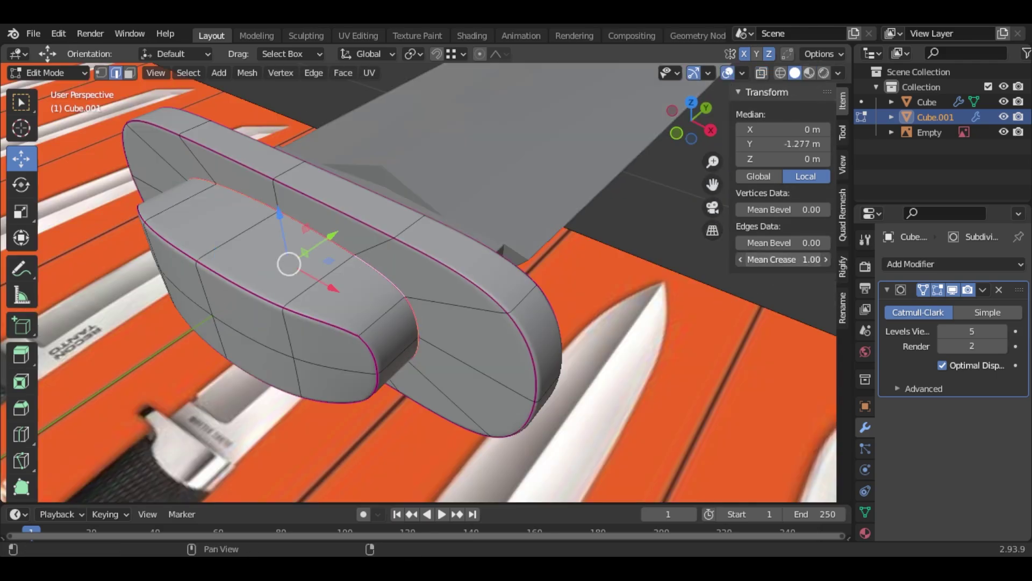
click(727, 72)
middle_drag(489, 200, 559, 200)
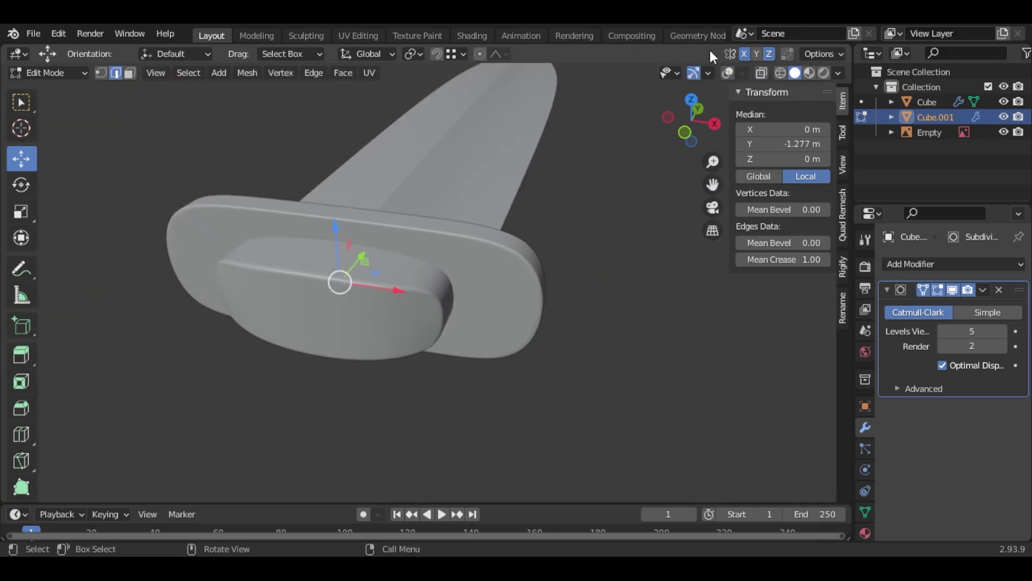
click(728, 72)
Extrude the curved rear end faces toward the handle to about Y -1.433 m.
middle_drag(430, 216, 142, 86)
click(395, 295)
mouse_move(395, 295)
middle_down()
mouse_move(276, 415)
mouse_move(410, 308)
middle_up()
middle_drag(352, 237, 323, 344)
click(561, 274)
click(360, 294)
key(e)
click(258, 369)
middle_drag(258, 369, 693, 117)
click(691, 112)
click(727, 73)
drag(711, 186, 679, 65)
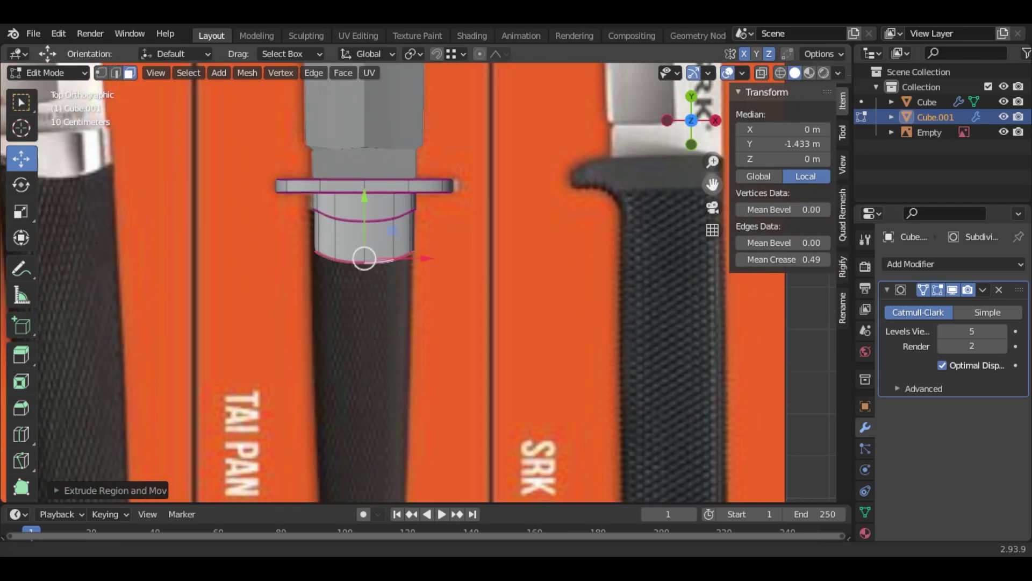
With X-ray on, move the handle's end faces to about Y -1.782 m and flatten them along Y.
scroll(490, 336, up, 1)
scroll(491, 337, down, 3)
click(759, 74)
scroll(492, 341, up, 3)
drag(493, 341, 238, 234)
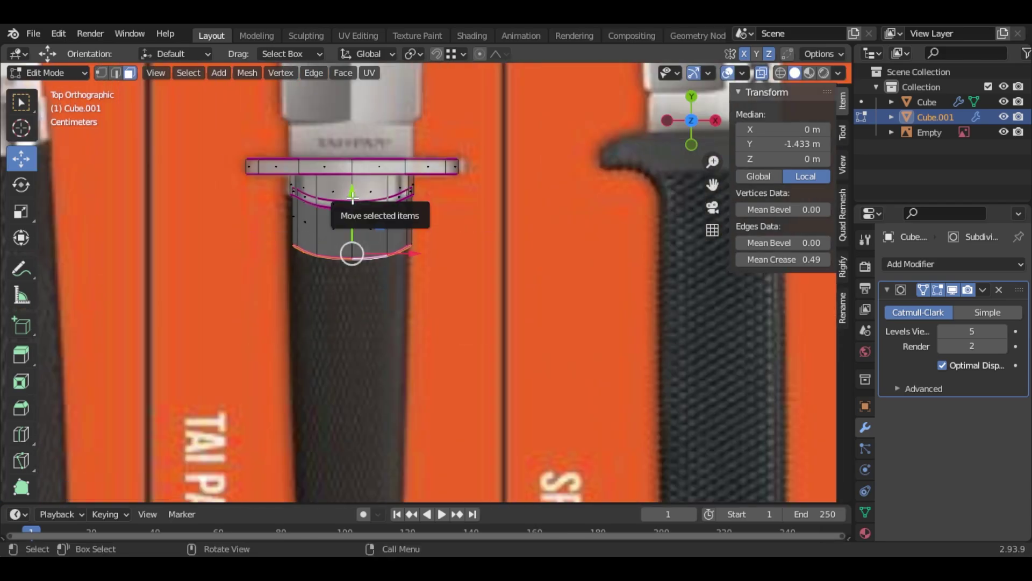
drag(352, 197, 353, 371)
scroll(71, 264, down, 3)
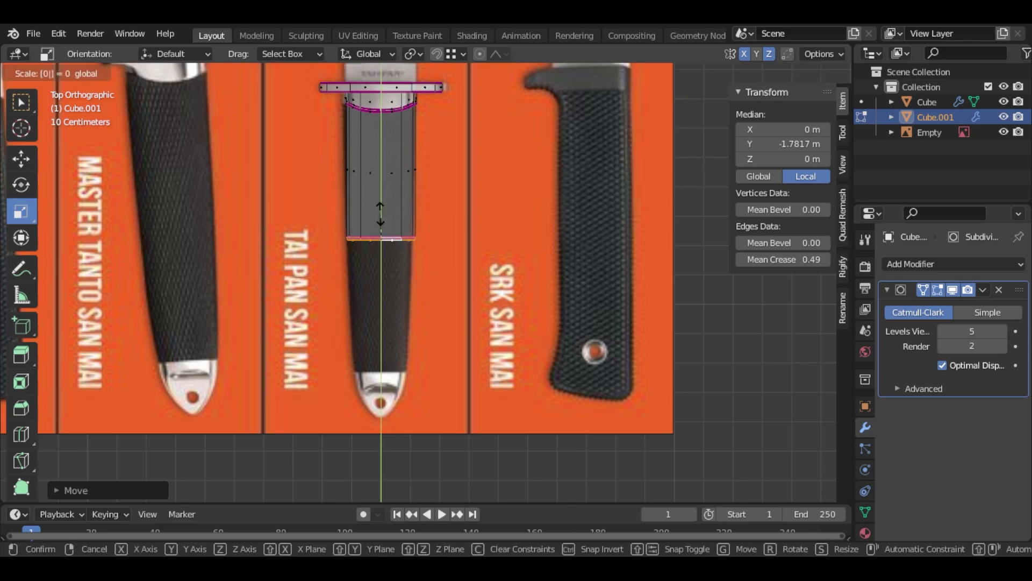
drag(380, 316, 380, 316)
Place the handle's end at the metal pommel, about Y -2.232 m, and narrow it along X to match the reference.
scroll(461, 341, up, 7)
mouse_move(259, 372)
mouse_down()
mouse_move(259, 397)
mouse_move(259, 368)
mouse_up()
click(22, 212)
drag(311, 418, 297, 418)
scroll(579, 212, down, 6)
Add a loop cut around the handle's middle, shift it toward the guard and scale it to the reference outline.
key(ctrl+r)
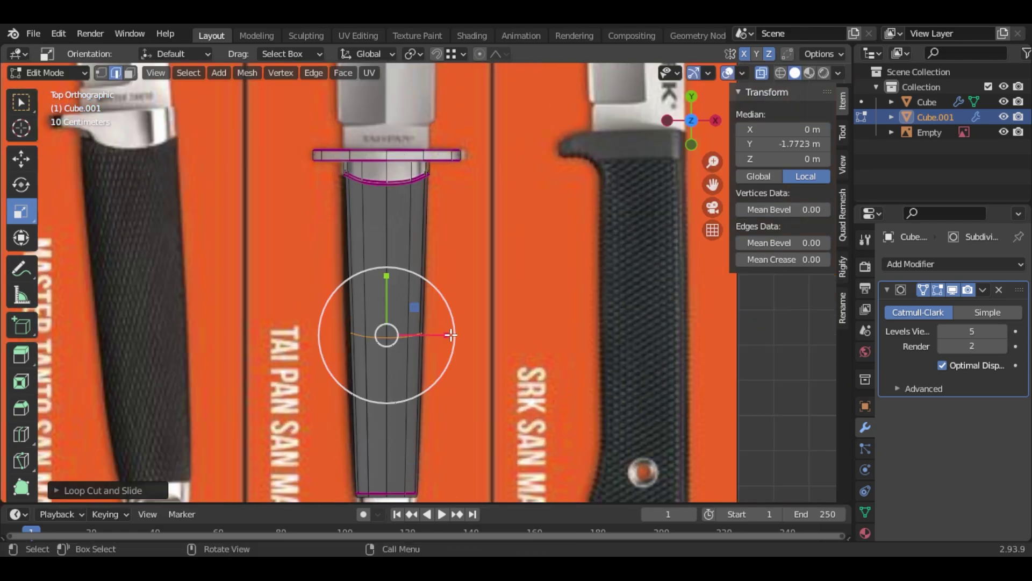
drag(461, 333, 461, 333)
click(463, 334)
click(21, 160)
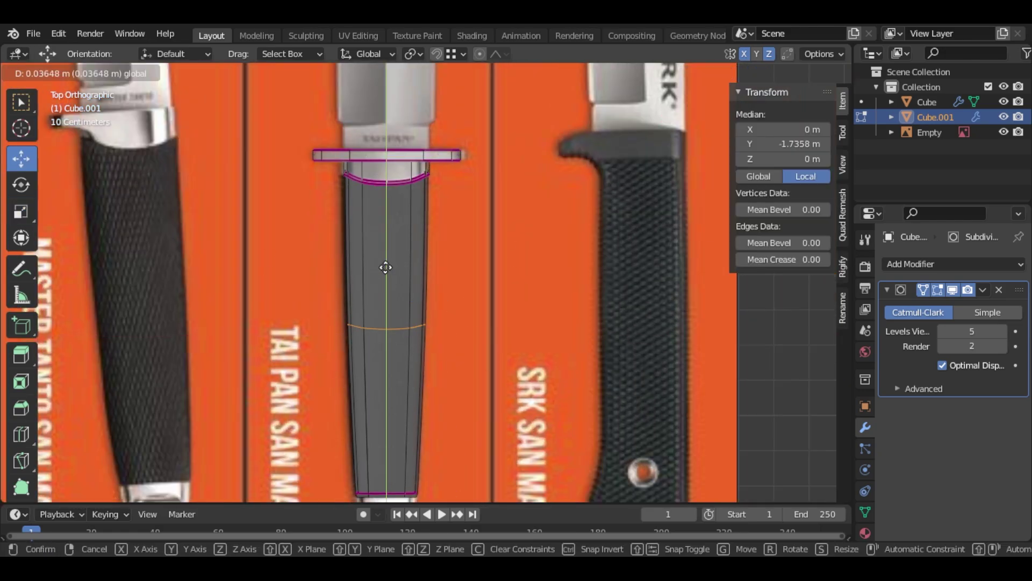
drag(386, 268, 385, 233)
click(27, 214)
scroll(425, 282, up, 2)
scroll(443, 292, down, 4)
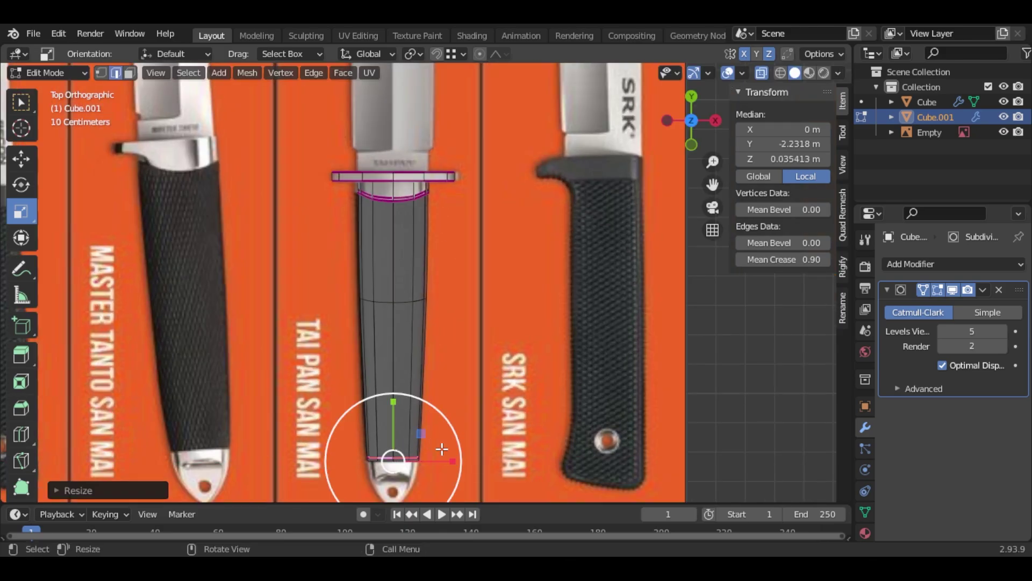
In the side view, scale the handle's middle edge loop along Z to thicken the grip.
middle_drag(442, 449, 599, 242)
click(692, 121)
scroll(672, 242, up, 3)
shift+middle_drag(511, 354, 323, 387)
drag(322, 387, 223, 240)
scroll(234, 294, up, 1)
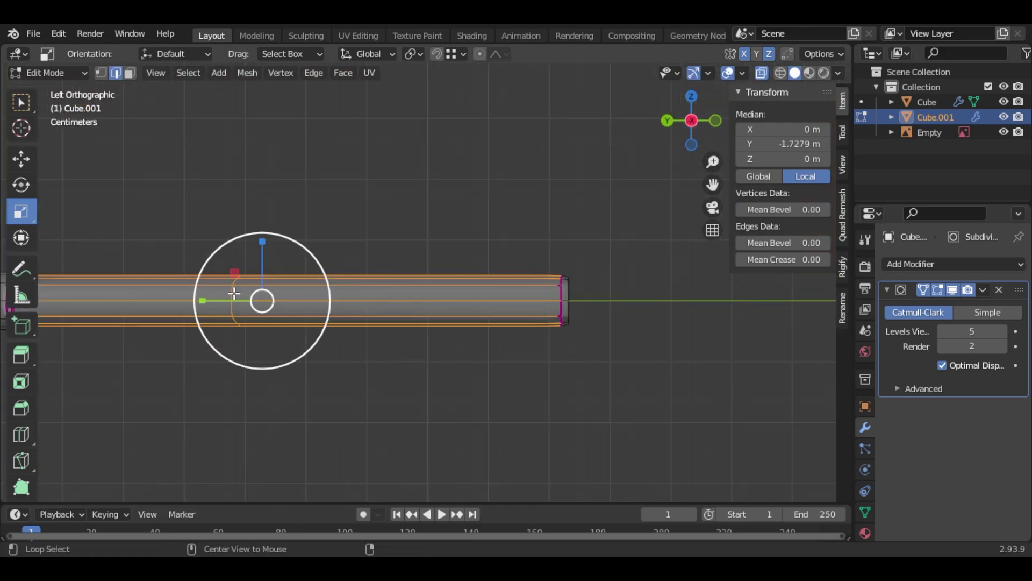
alt+click(234, 293)
key(s)
key(z)
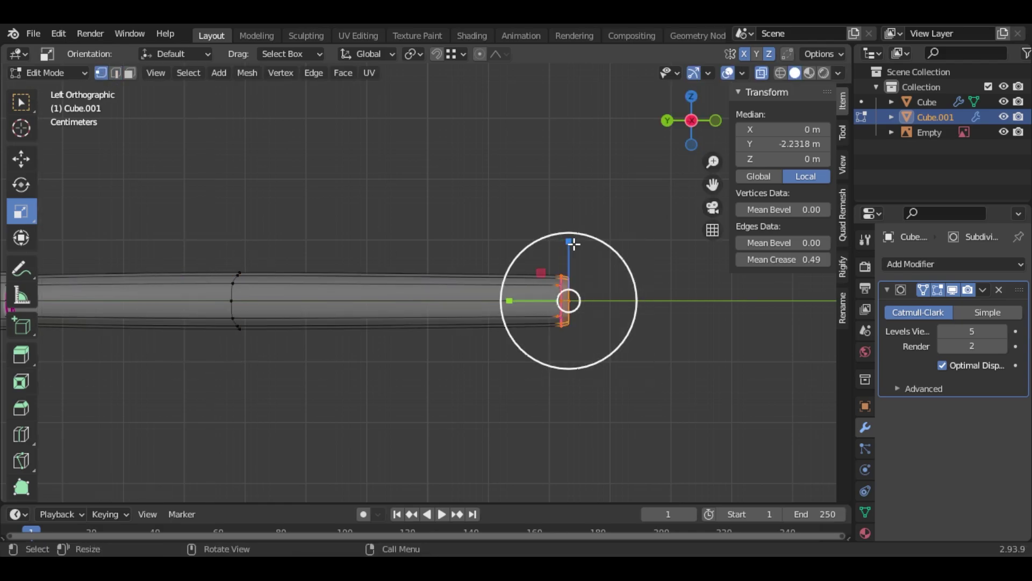
Reduce the thickness of the handle's pommel end along Z.
drag(574, 244, 573, 254)
scroll(572, 261, down, 3)
middle_drag(495, 313, 619, 266)
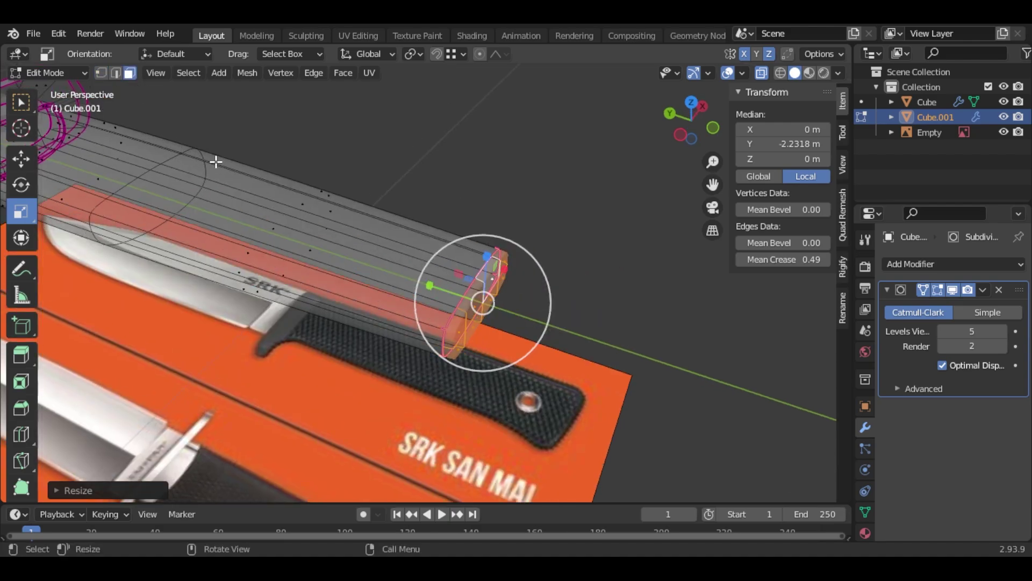
Delete the faces closing the handle's pommel end.
key(x)
click(515, 299)
click(692, 103)
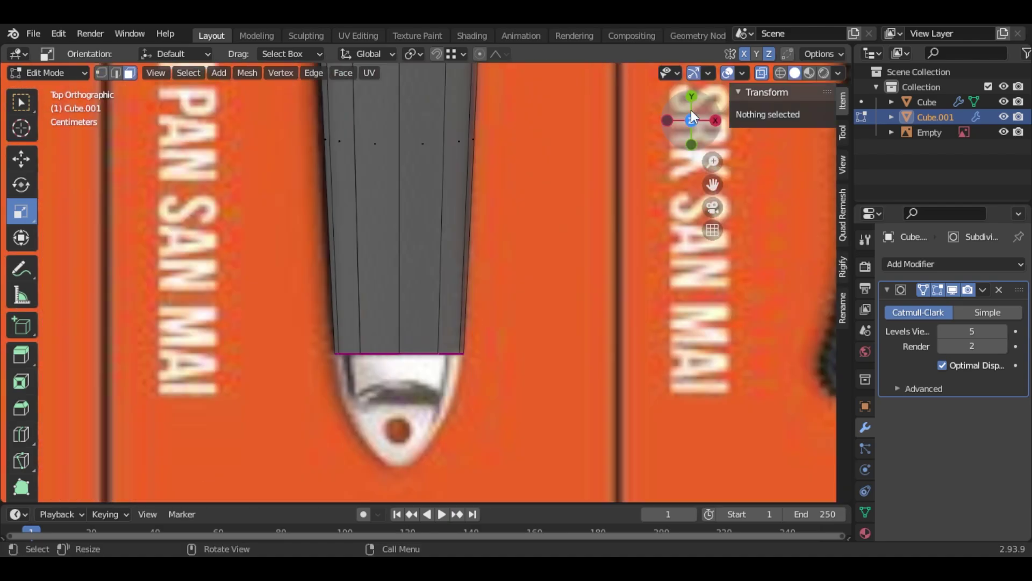
Extrude the handle's open end loop along Y and scale the new loop inward to form an inner lip.
middle_drag(431, 349, 408, 301)
alt+click(421, 232)
key(e)
key(y)
click(415, 285)
key(s)
click(478, 317)
key(s)
click(592, 344)
middle_drag(592, 344, 516, 298)
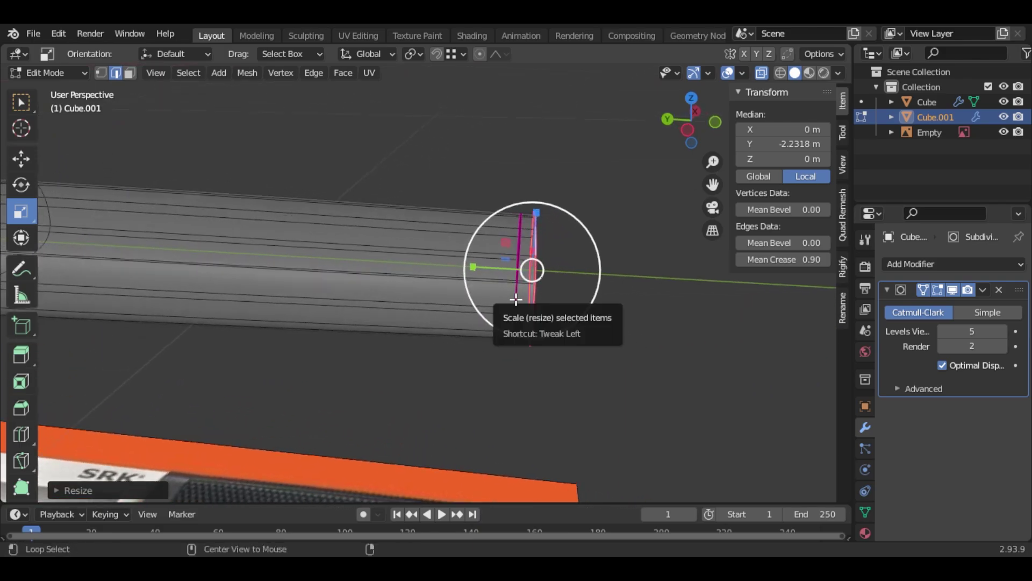
Select the inner edge loop at the handle's open end and adjust its height along Z in the front view.
middle_drag(473, 258, 323, 236)
alt+click(388, 171)
click(392, 170)
click(691, 122)
scroll(464, 167, up, 3)
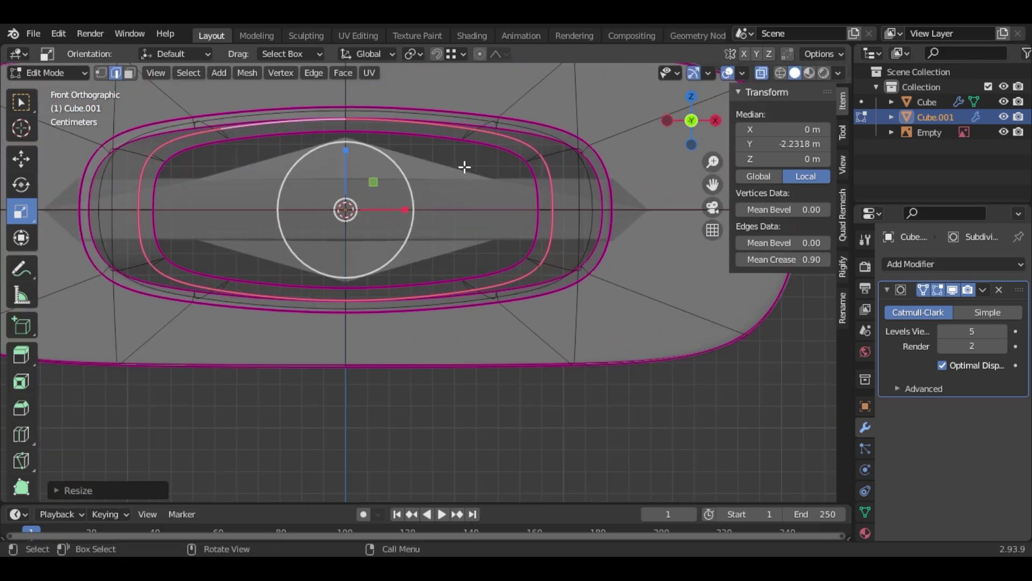
drag(349, 151, 351, 151)
Extrude the inner end loop outward to about Y -2.269 m and scale it to about 0.97 to start the pommel.
middle_drag(365, 161, 385, 269)
click(695, 118)
scroll(560, 237, up, 3)
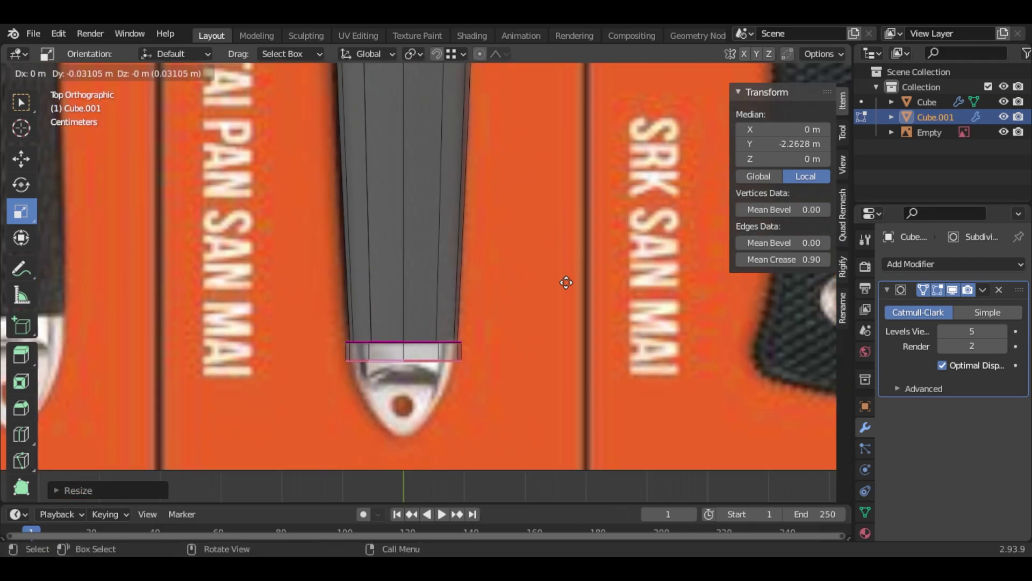
key(s)
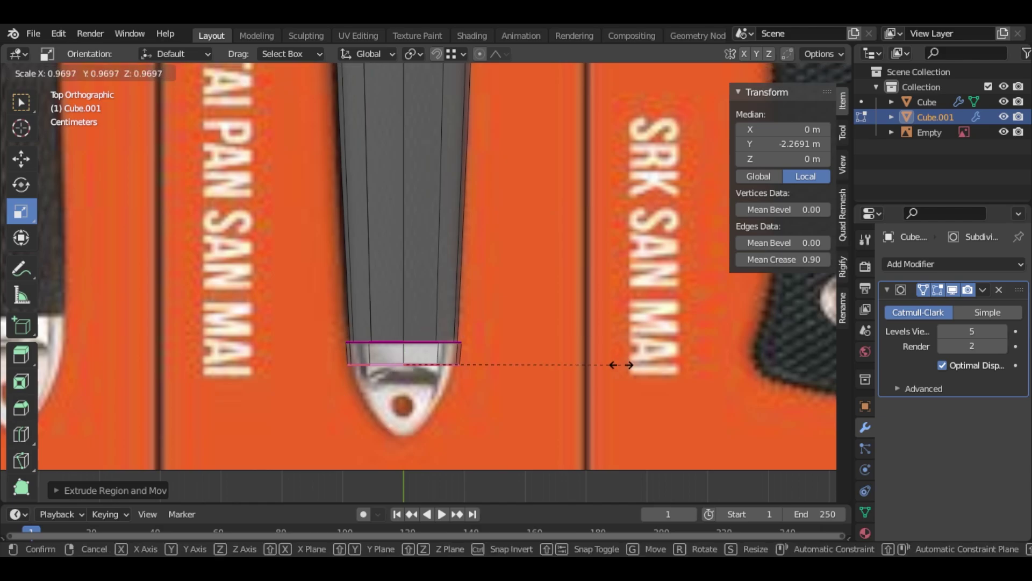
click(617, 365)
mouse_move(617, 364)
middle_down()
mouse_move(376, 301)
mouse_move(431, 346)
mouse_move(404, 322)
mouse_move(432, 322)
mouse_move(414, 301)
mouse_move(428, 308)
mouse_move(492, 293)
middle_up()
key(g)
middle_drag(535, 267, 484, 301)
Try raising the guard's top centre edge along Z, and undo the move.
alt+click(387, 174)
middle_drag(386, 173, 402, 226)
scroll(402, 226, up, 5)
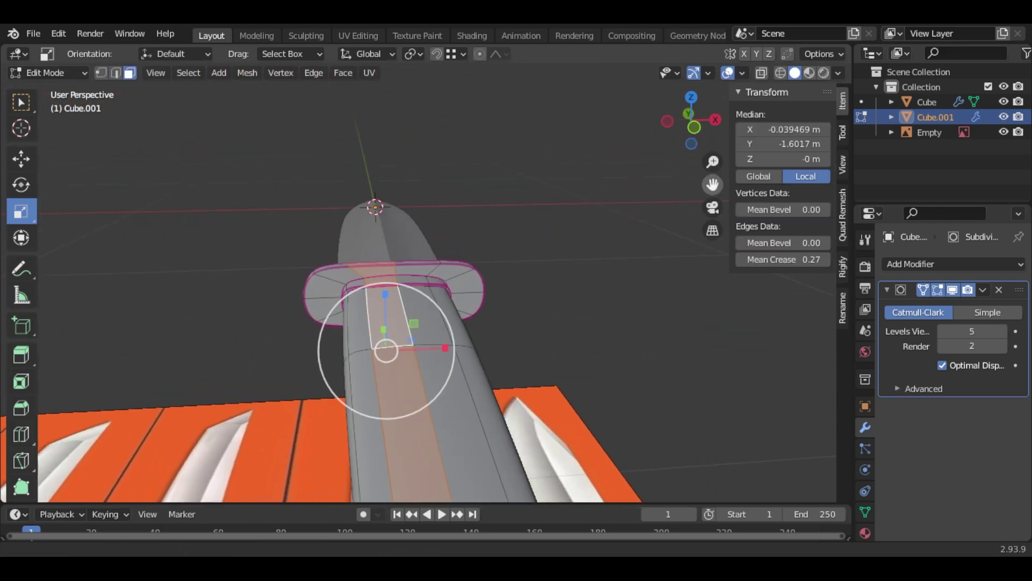
key(KP_Decimal)
scroll(476, 251, down, 4)
middle_drag(475, 251, 466, 244)
click(22, 159)
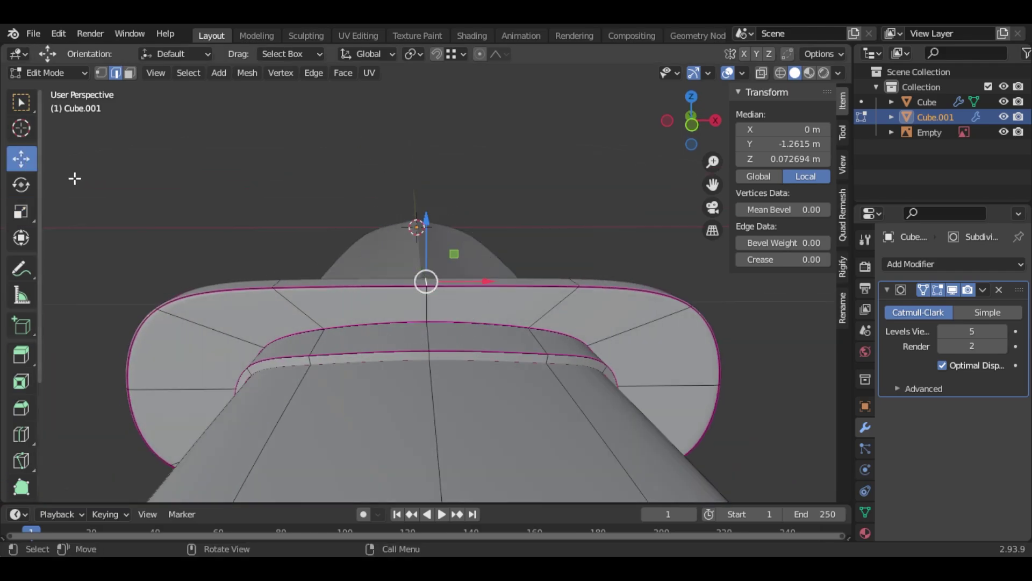
drag(427, 223, 429, 205)
key(ctrl+z)
Enable mesh symmetry across X and Z and raise the guard's top centre edge to about Z 0.088 m.
scroll(433, 206, down, 4)
click(744, 54)
click(769, 55)
scroll(411, 232, up, 3)
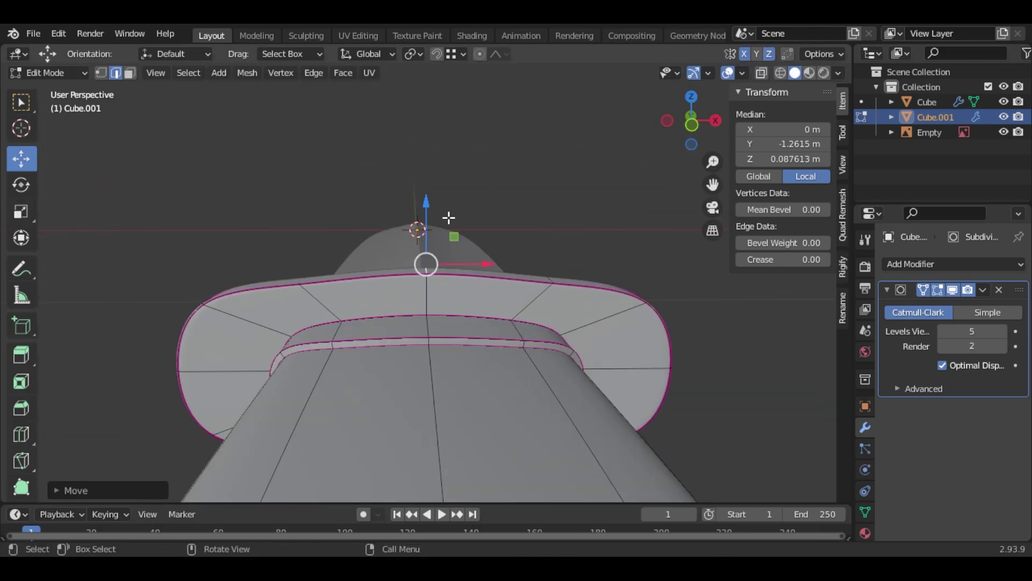
Round the guard's upper rim by adjusting its side and corner edges and raising the centre edge to about Z 0.096 m.
click(553, 281)
drag(553, 237, 556, 224)
middle_drag(504, 251, 561, 222)
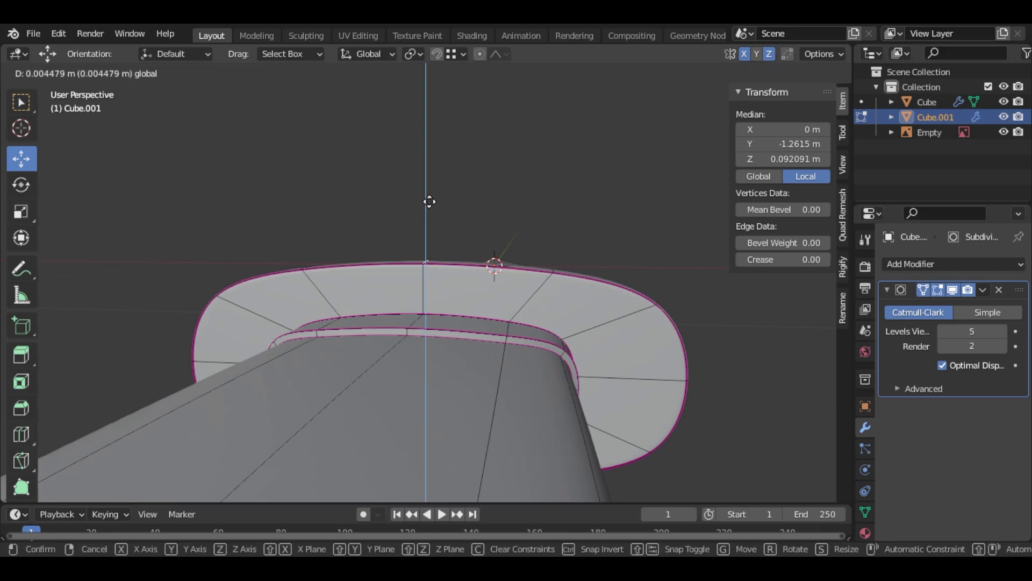
click(429, 201)
middle_drag(444, 247, 656, 301)
drag(706, 258, 698, 253)
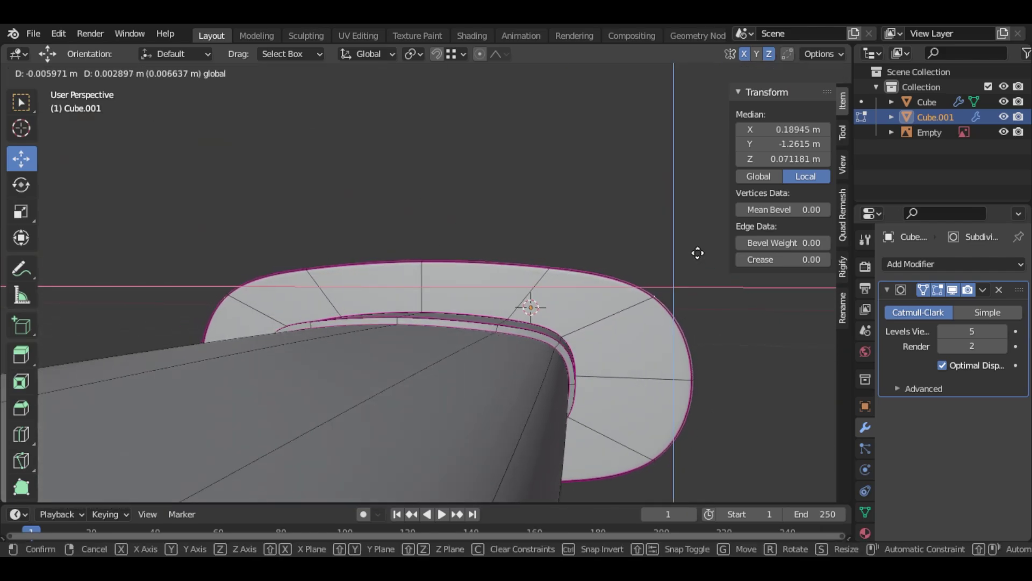
middle_drag(683, 236, 571, 226)
click(555, 272)
drag(589, 248, 590, 233)
click(428, 256)
click(427, 258)
drag(455, 233, 456, 220)
middle_drag(457, 222, 553, 156)
scroll(588, 247, down, 5)
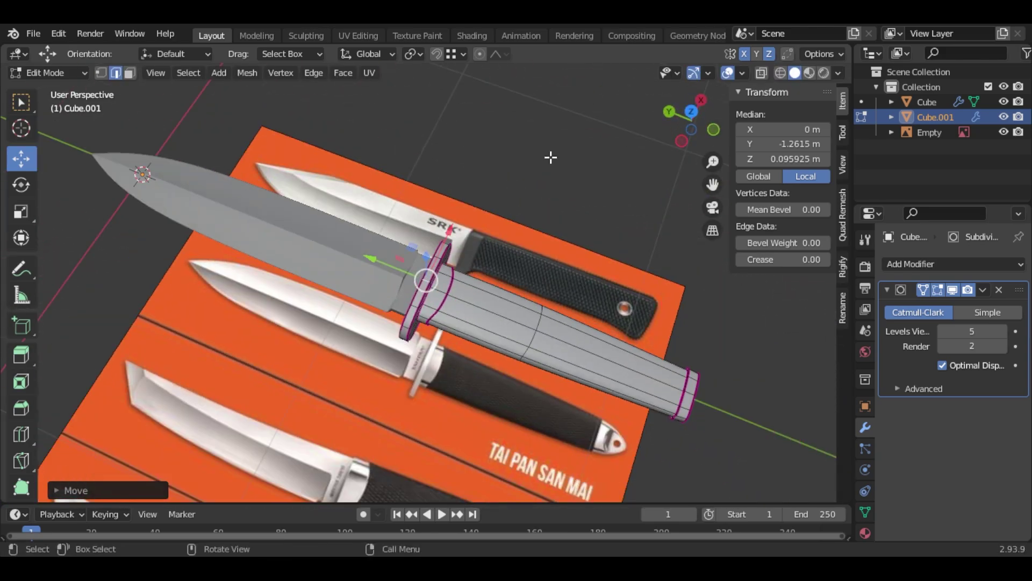
Delete the guard and handle faces on the negative X and negative Z sides, leaving one quarter of the mesh.
scroll(553, 157, up, 3)
alt+click(604, 301)
middle_drag(604, 300, 288, 267)
key(x)
click(570, 302)
alt+click(335, 274)
key(x)
click(335, 275)
key(l)
key(l)
key(x)
click(289, 269)
Add a Mirror modifier above the Subdivision modifier and mirror the mesh on both X and Z.
click(953, 266)
click(709, 395)
drag(1018, 408, 1017, 293)
click(996, 312)
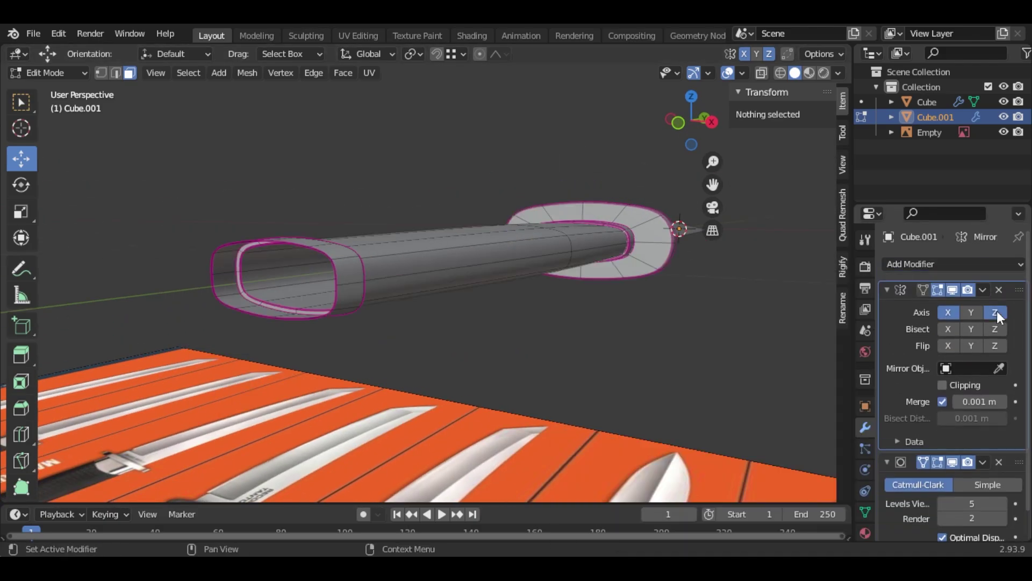
Extrude the side edge of the handle's end loop along the reference pommel to about X 0.030 m, Y -2.380 m.
middle_drag(570, 323, 657, 438)
scroll(690, 445, down, 3)
click(692, 112)
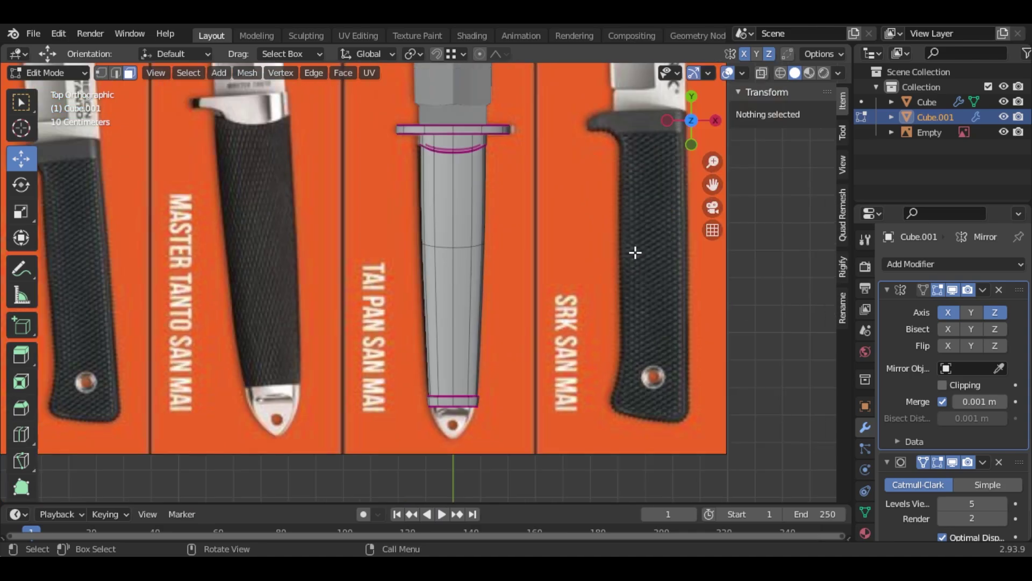
scroll(635, 285, down, 1)
scroll(581, 328, up, 4)
middle_drag(511, 371, 458, 263)
scroll(405, 263, down, 6)
scroll(406, 263, up, 5)
click(446, 254)
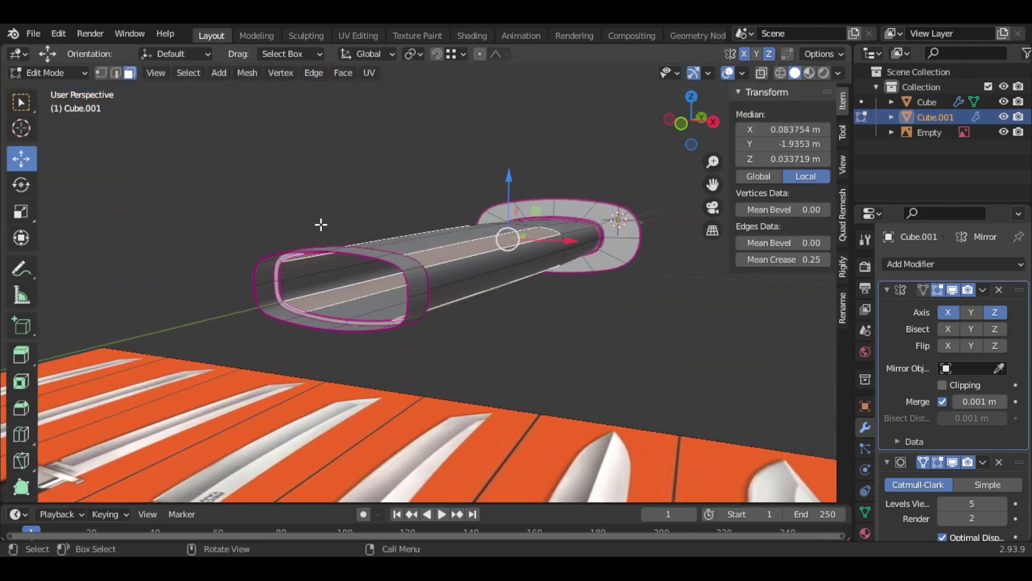
click(691, 97)
scroll(672, 278, up, 2)
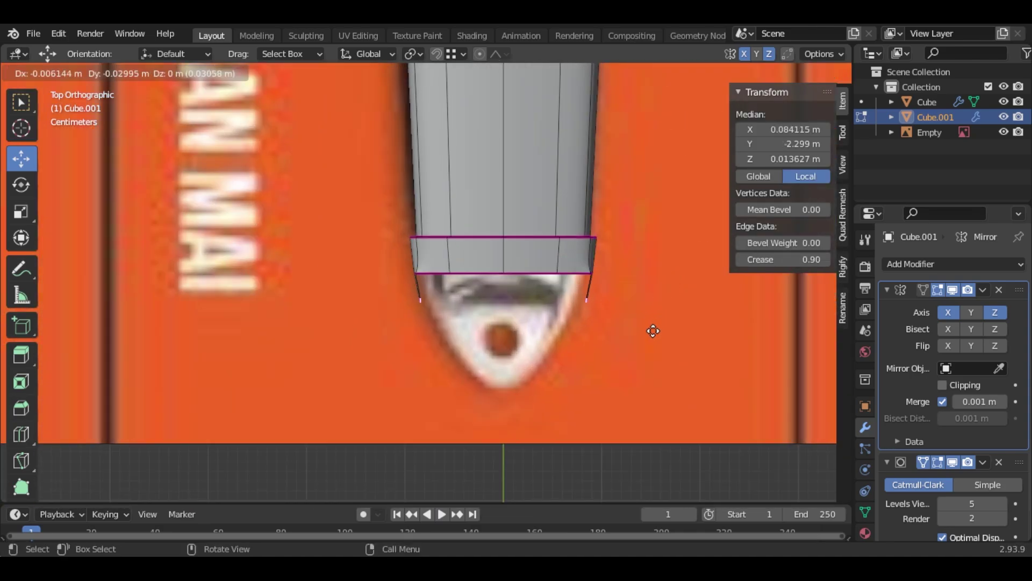
middle_drag(601, 408, 607, 345)
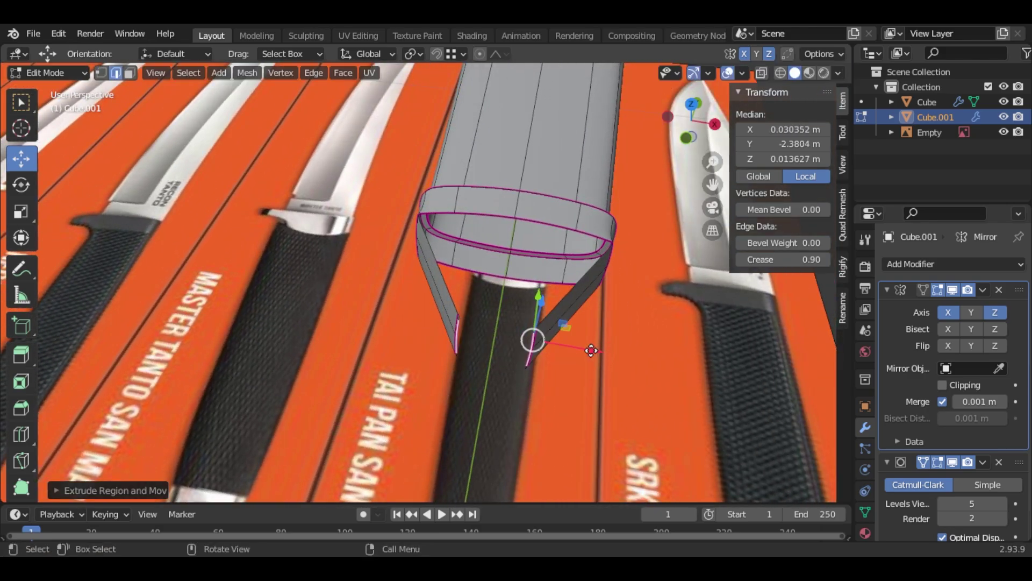
Close the pommel strip's end on the centre line by bringing its edge inward and setting the end vertices to X 0 m.
drag(591, 351, 568, 349)
click(806, 130)
text(0)
key(Return)
middle_drag(640, 290, 643, 260)
middle_drag(657, 353, 660, 374)
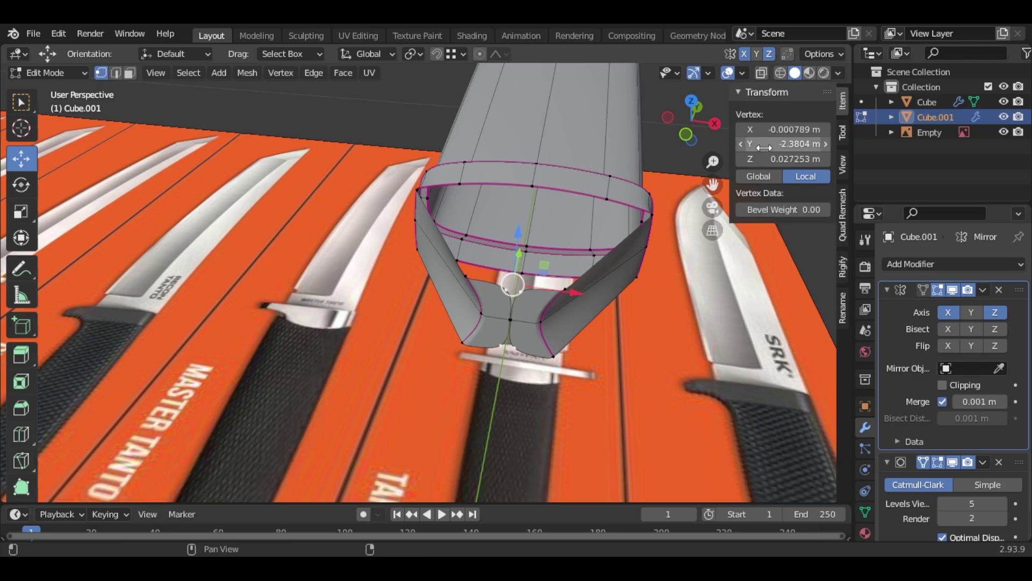
drag(583, 293, 585, 293)
click(772, 128)
text(0)
key(Return)
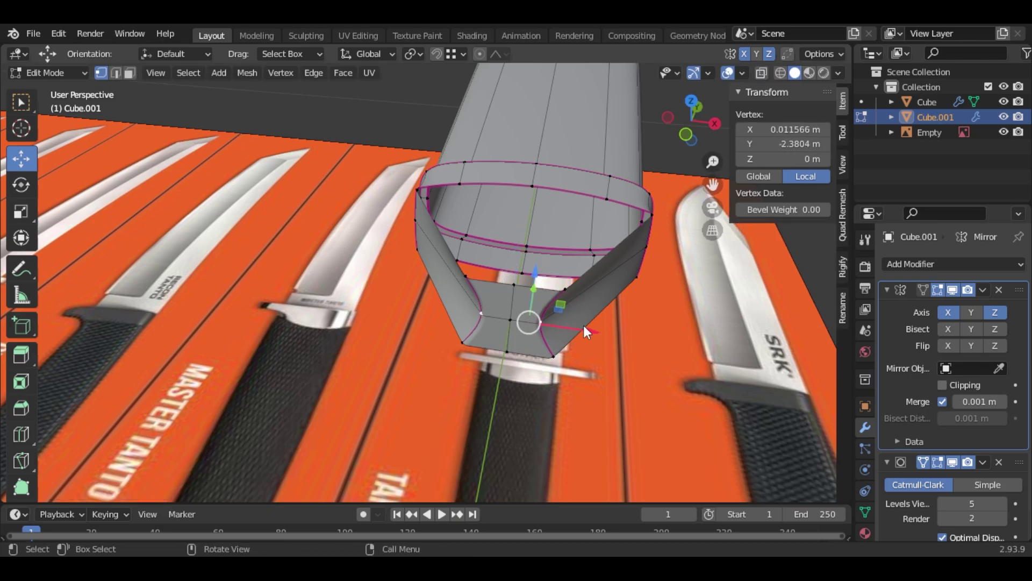
Move the pommel tip's mid-height corner vertex outward along X to about 0.03 m.
drag(585, 329, 619, 331)
click(692, 101)
scroll(659, 221, up, 3)
shift+middle_drag(728, 331, 683, 238)
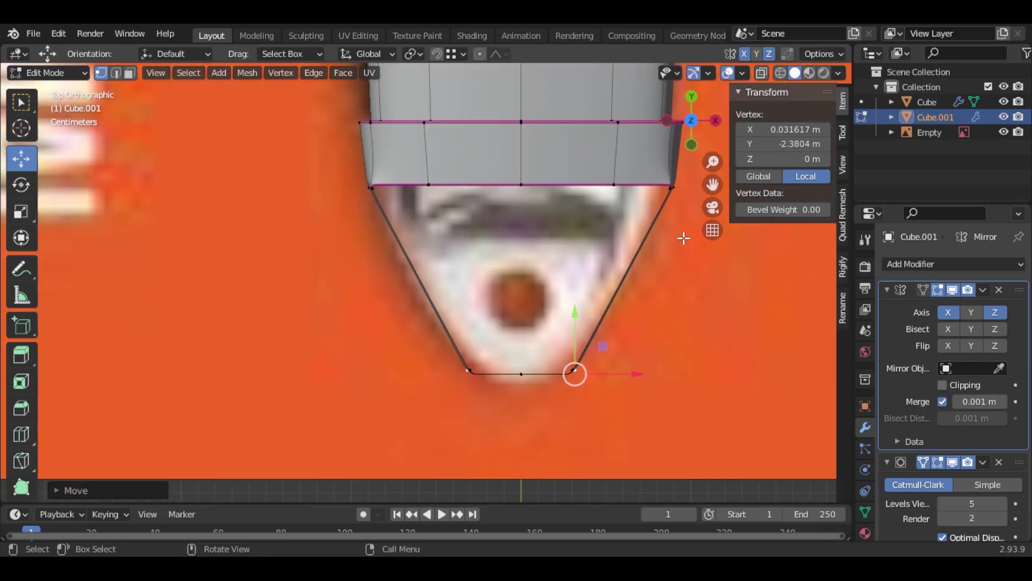
key(ctrl+z)
scroll(697, 412, up, 2)
scroll(577, 385, down, 2)
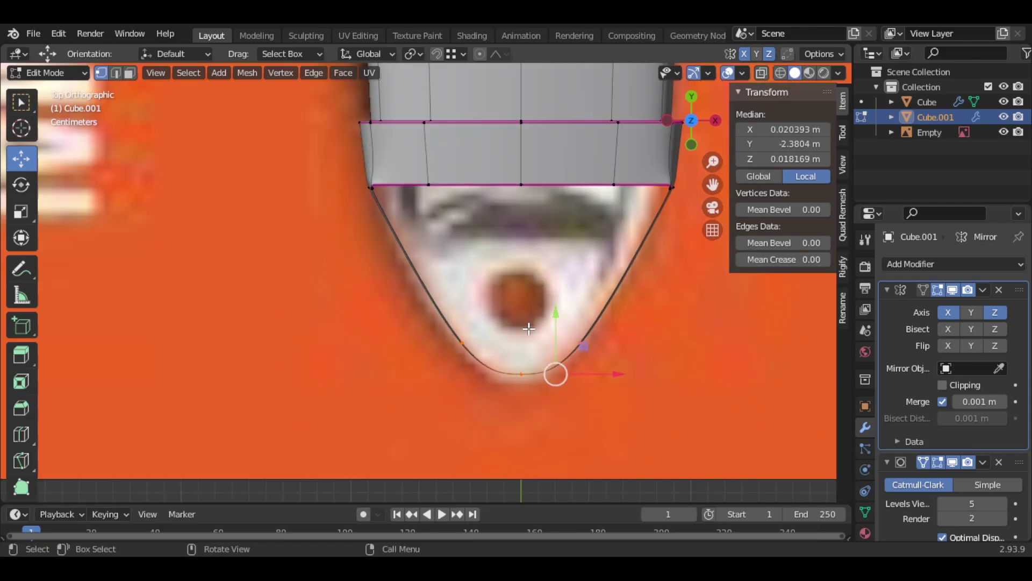
Turn on X-ray and move the pommel tip's centre vertices outward along Y to the reference's rounded end.
drag(556, 321, 556, 333)
key(ctrl+z)
key(alt+z)
drag(615, 423, 498, 334)
drag(547, 326, 544, 338)
click(632, 396)
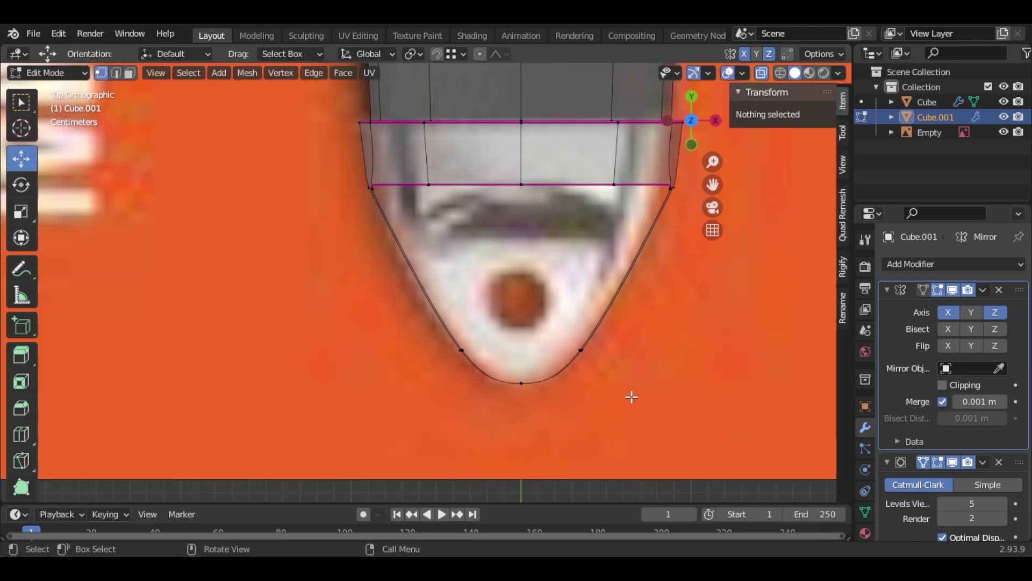
Fine-tune the pommel tip's side and centre vertices to the reference outline, with the centre at about Y -2.390 m.
click(630, 391)
scroll(628, 376, up, 1)
drag(635, 375, 636, 375)
drag(578, 425, 510, 381)
drag(638, 392, 596, 345)
drag(633, 378, 636, 370)
drag(578, 425, 510, 380)
scroll(658, 384, down, 2)
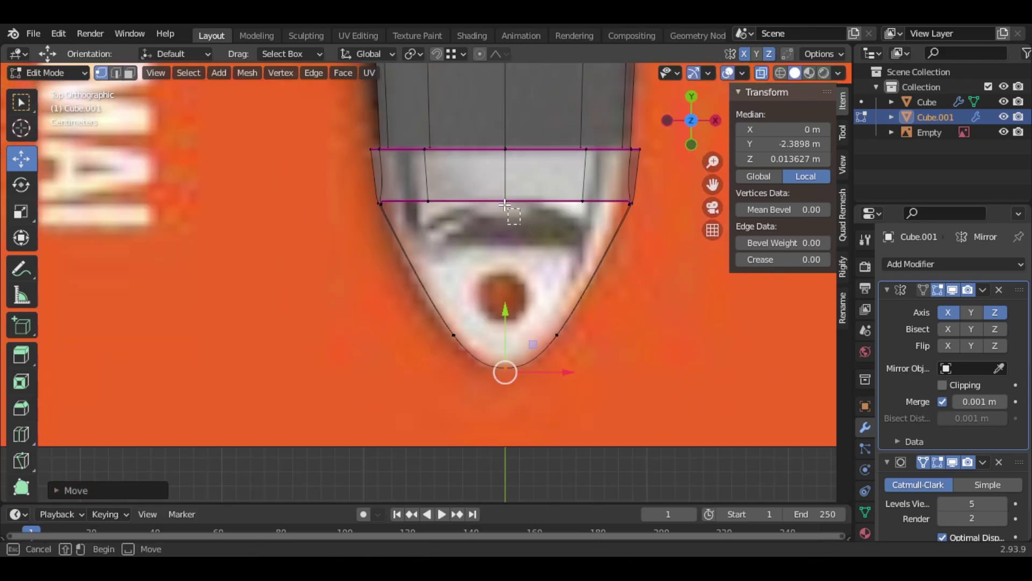
Curve the handle-end loop on the pommel by moving its centre vertex toward the handle and the neighbouring vertices toward the tip.
drag(506, 167, 507, 164)
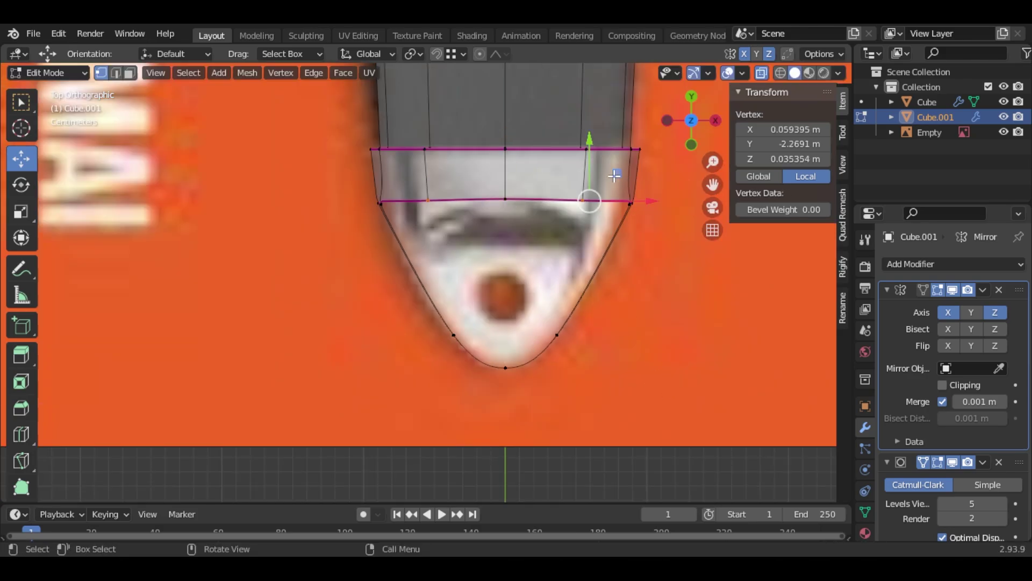
drag(615, 176, 609, 191)
click(505, 201)
drag(506, 163, 506, 153)
scroll(508, 156, up, 2)
click(646, 178)
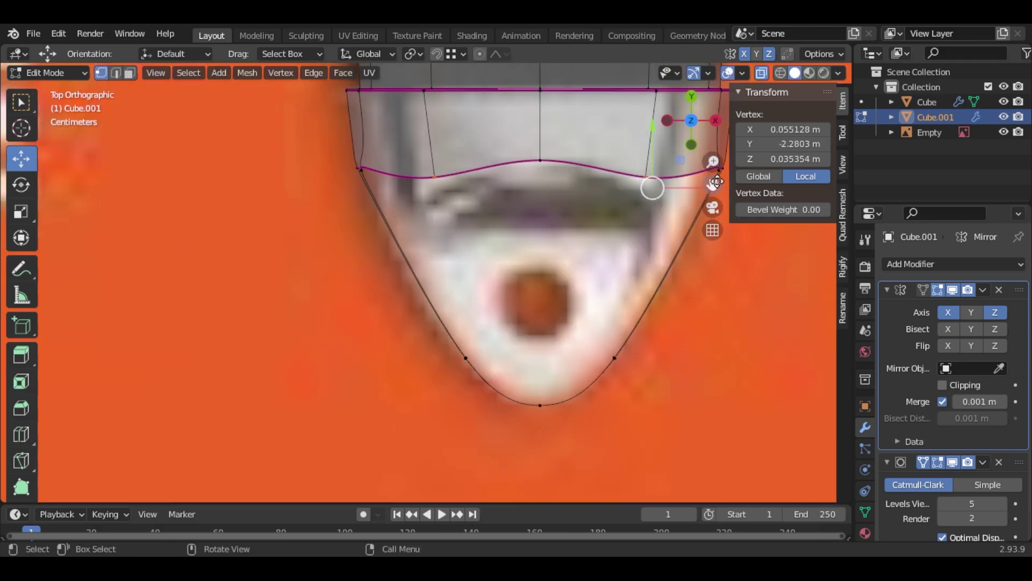
drag(718, 182, 665, 200)
drag(628, 178, 635, 197)
click(488, 183)
drag(488, 132, 488, 120)
click(598, 206)
drag(634, 197, 637, 196)
Select the pommel tip's upper vertices and shift them slightly inward along Y.
middle_drag(546, 334, 454, 261)
click(430, 237)
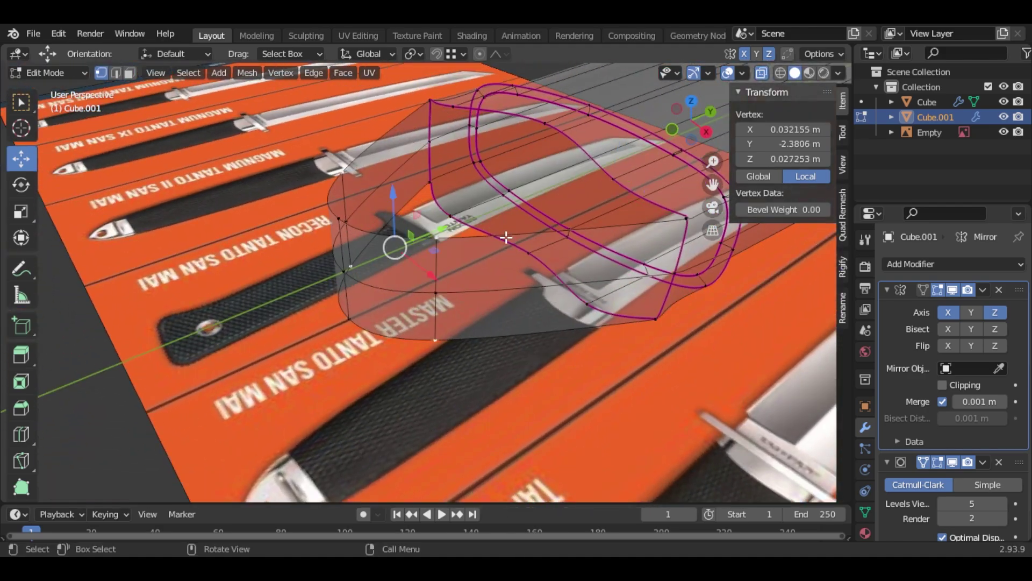
middle_drag(505, 237, 465, 252)
shift+click(317, 209)
drag(388, 212, 405, 208)
key(KP_7)
Adjust the upper corner vertices where the pommel's side strip meets the handle's end loop.
middle_drag(597, 255, 508, 188)
click(650, 308)
middle_drag(652, 312, 667, 330)
drag(719, 363, 709, 355)
middle_drag(709, 355, 678, 350)
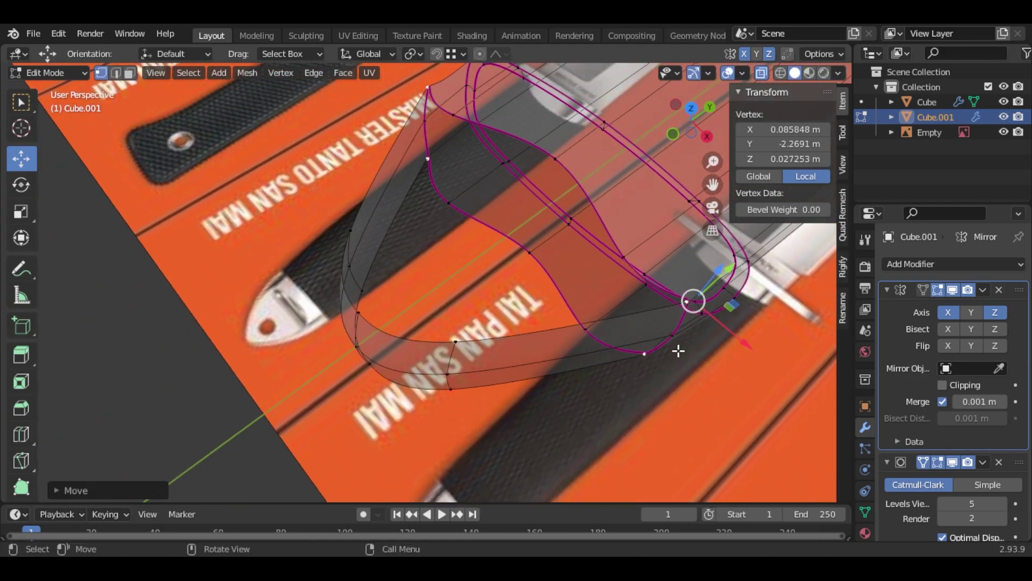
click(677, 328)
drag(776, 260, 720, 260)
middle_drag(709, 304, 763, 336)
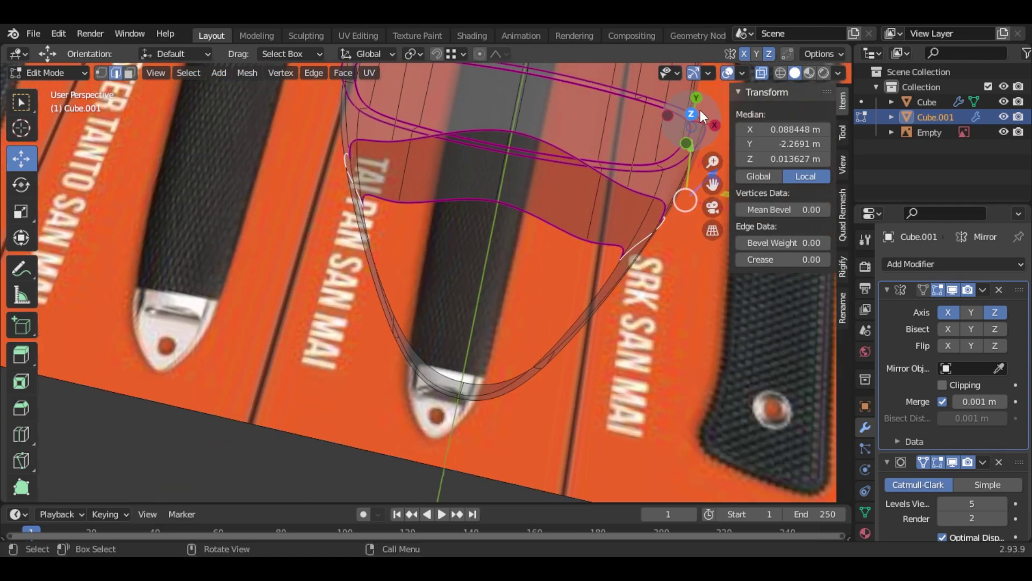
Reshape the pommel recess's corner and side edge to the reference curve and place its centre vertex at about Y -2.261 m.
key(KP_7)
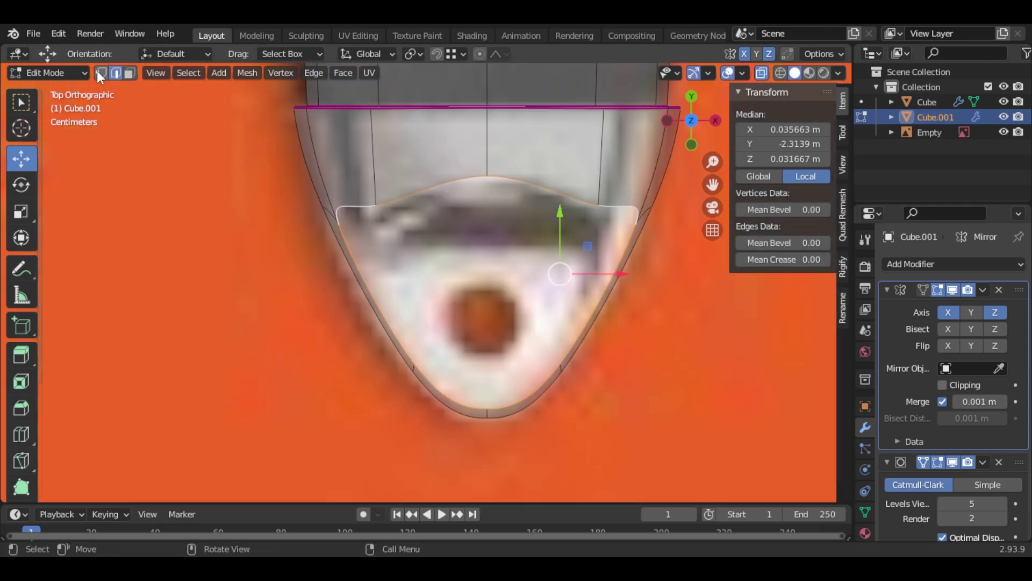
drag(712, 184, 636, 202)
drag(545, 234, 564, 248)
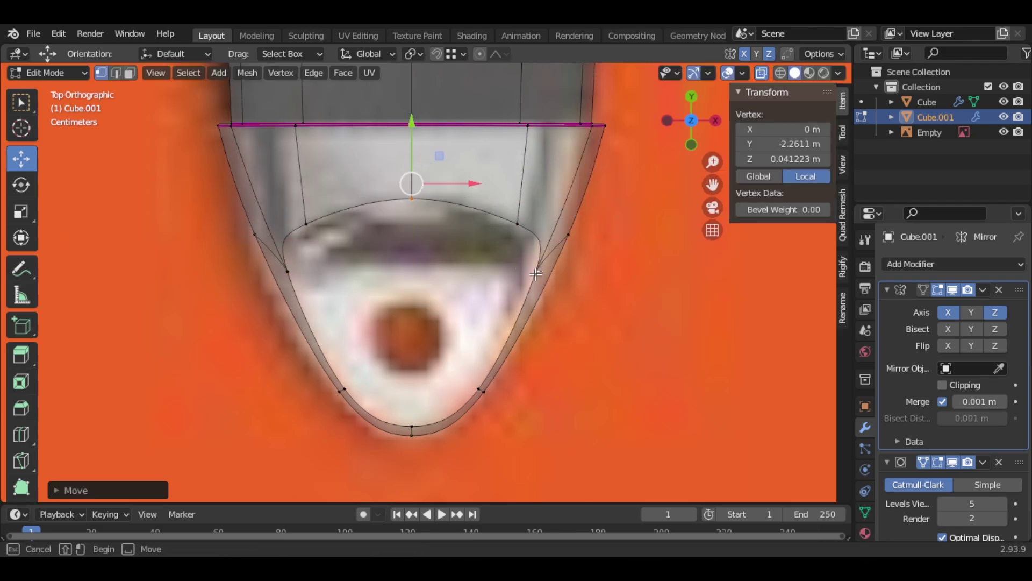
middle_drag(406, 143, 530, 187)
key(2)
click(538, 197)
middle_drag(535, 236, 614, 228)
click(21, 212)
click(577, 160)
middle_drag(577, 159, 479, 190)
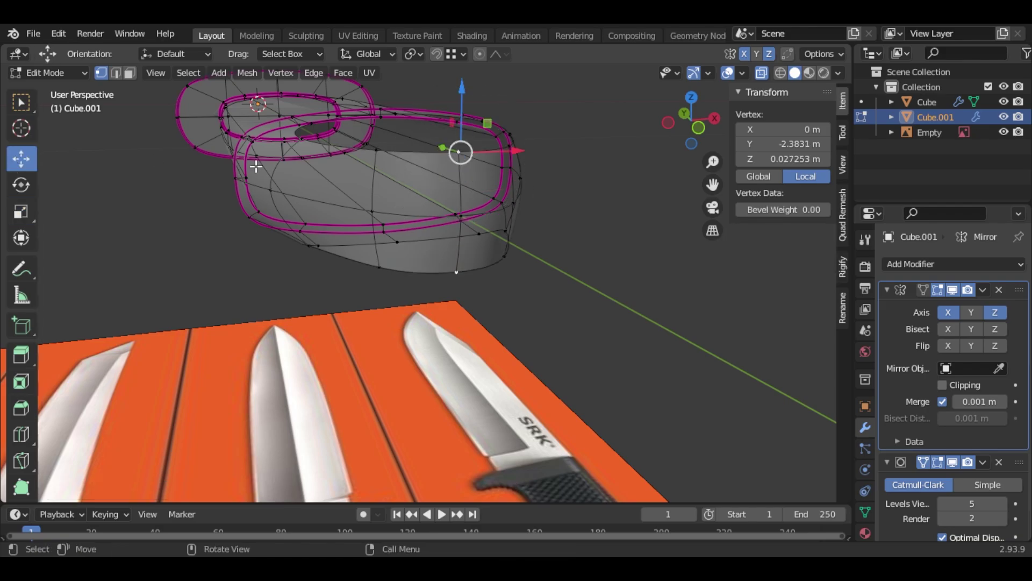
Taper the pommel by lowering its upper vertices along Z, bringing the centre tip vertex to about Z 0.011 m.
middle_drag(256, 166, 290, 161)
drag(511, 116, 519, 153)
middle_drag(519, 154, 549, 151)
click(538, 144)
drag(554, 107, 553, 131)
middle_drag(553, 132, 581, 134)
click(537, 176)
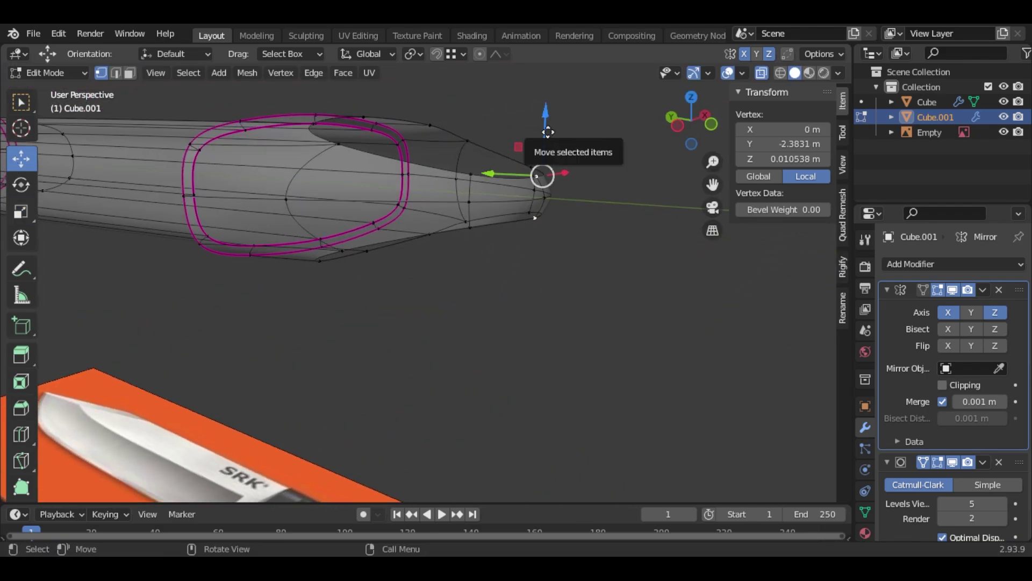
drag(548, 132, 547, 130)
middle_drag(547, 129, 555, 160)
click(441, 135)
drag(425, 92, 424, 104)
Extrude the pommel's inner side edge toward the centre line and turn off the subdivision display in edit mode.
middle_drag(424, 105, 343, 250)
middle_drag(445, 273, 484, 231)
click(507, 273)
key(e)
drag(545, 242, 492, 238)
middle_drag(492, 238, 519, 278)
drag(937, 463, 924, 463)
middle_drag(450, 293, 449, 279)
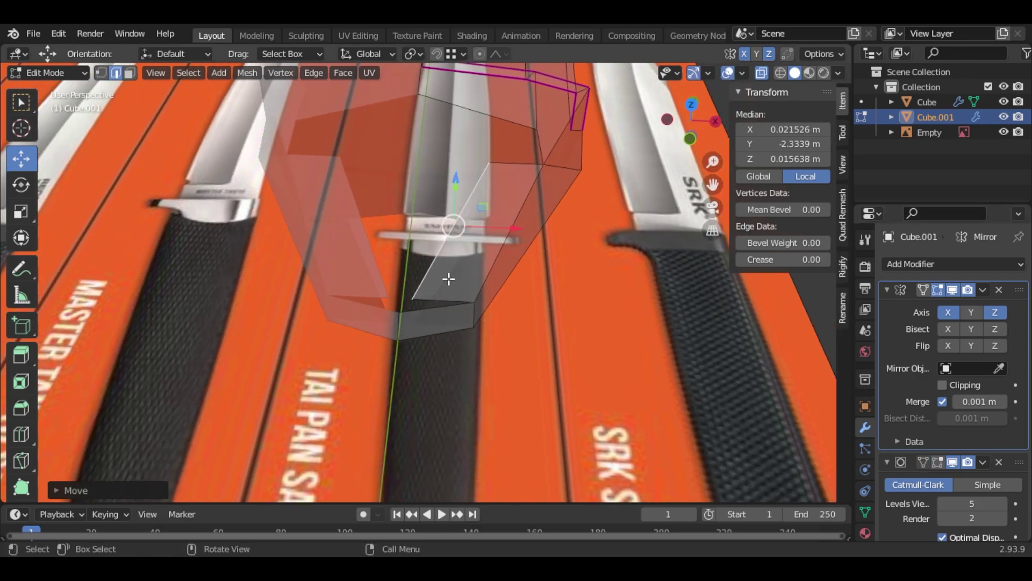
Snap the new edge's lower vertex onto the centre tip vertex and set its other end to X 0 m.
scroll(424, 253, up, 1)
drag(410, 305, 391, 322)
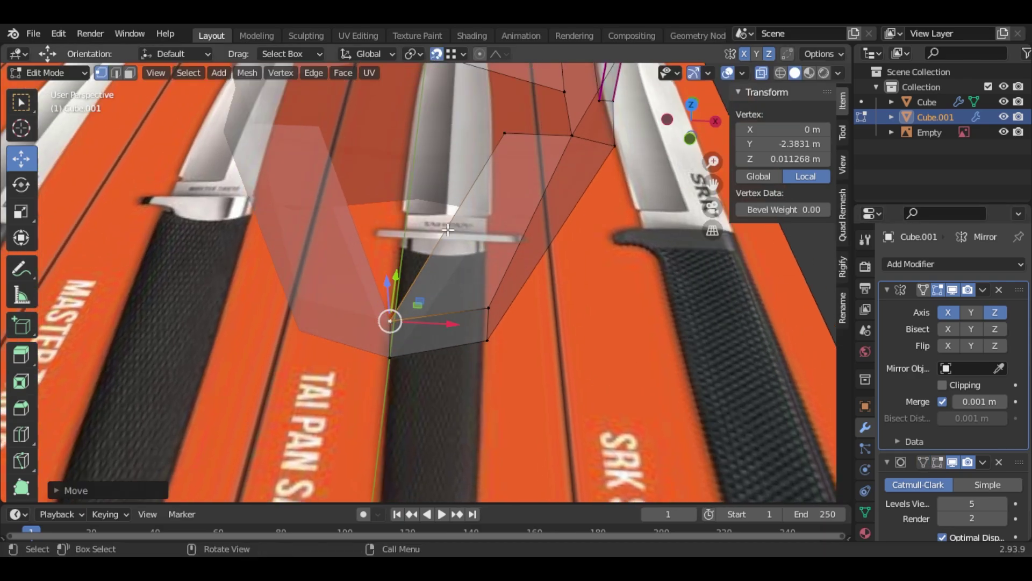
drag(562, 135, 492, 132)
click(791, 130)
text(0)
key(Return)
Merge the overlapping vertices at the pommel's tip and at the upper end of its centre line.
middle_drag(452, 275, 525, 325)
drag(530, 366, 498, 338)
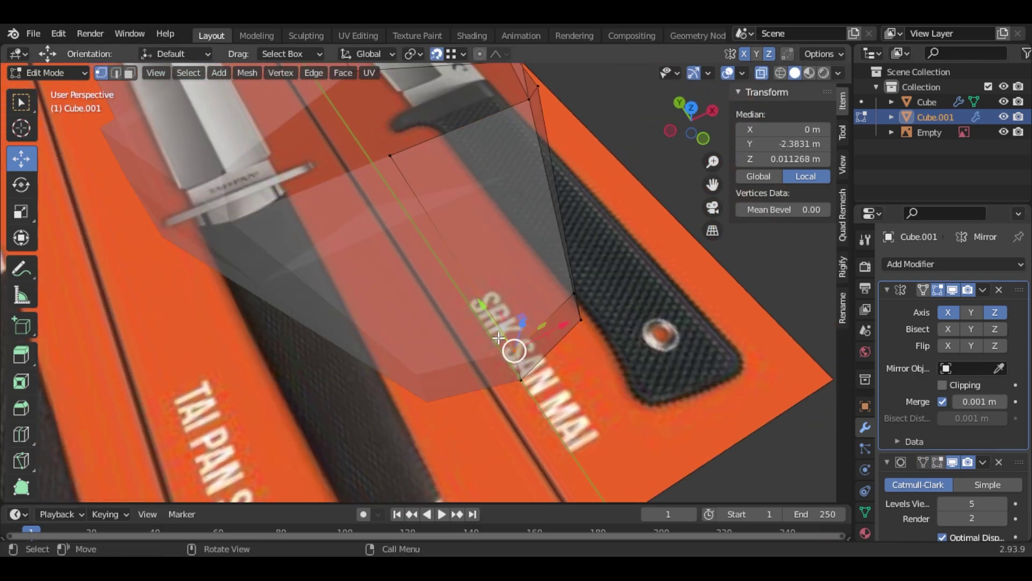
middle_drag(498, 338, 499, 293)
drag(371, 117, 411, 154)
key(m)
click(412, 156)
middle_drag(471, 216, 428, 183)
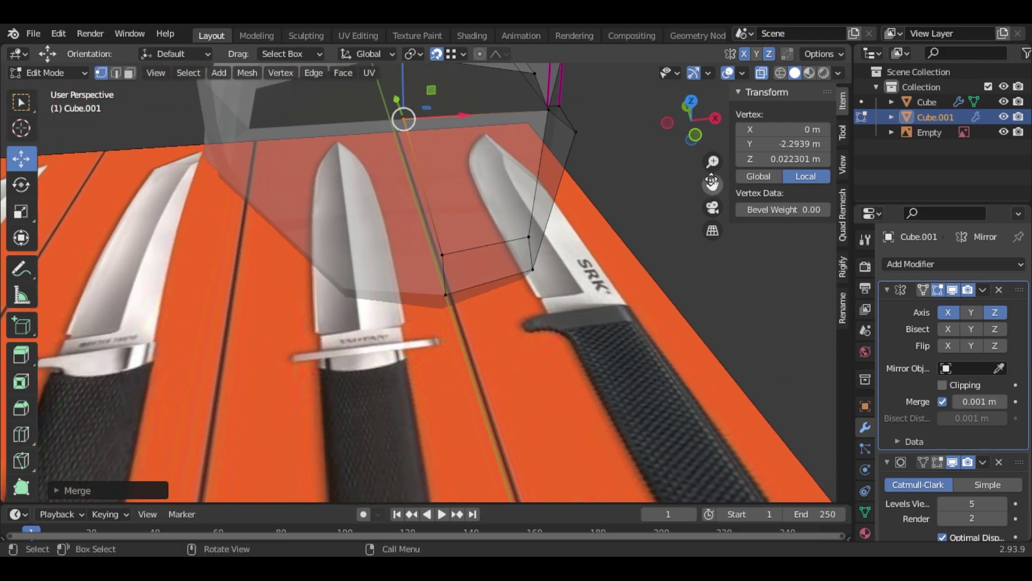
Turn off snapping and move the flat face's upper centre vertex toward the handle along Y.
drag(713, 185, 720, 244)
middle_drag(624, 228, 469, 203)
click(695, 118)
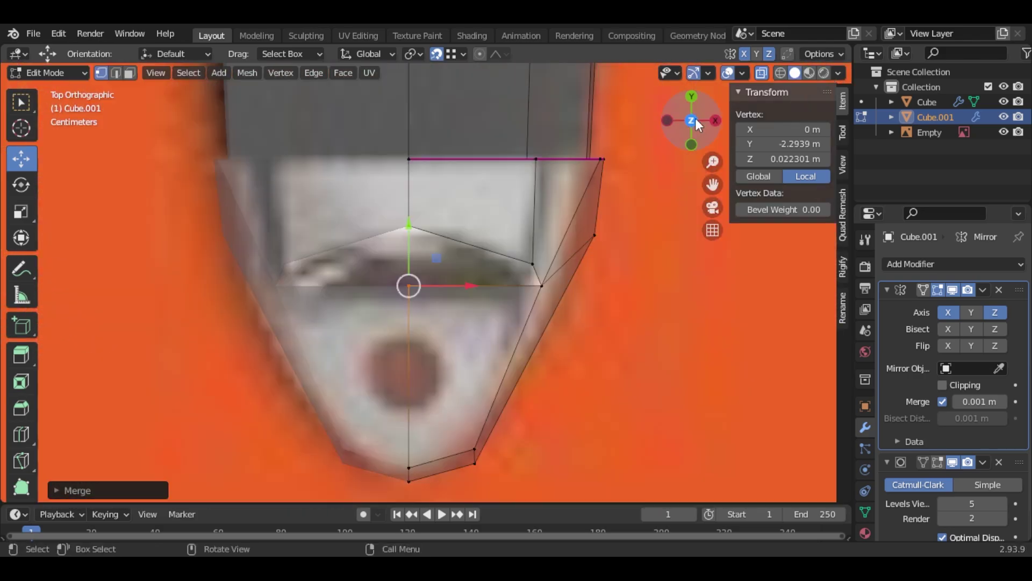
click(436, 56)
drag(409, 225, 413, 212)
Bridge the pommel recess's curved upper edge with the top edge of the flat face.
middle_drag(360, 207, 328, 131)
shift+click(470, 210)
right_click(453, 203)
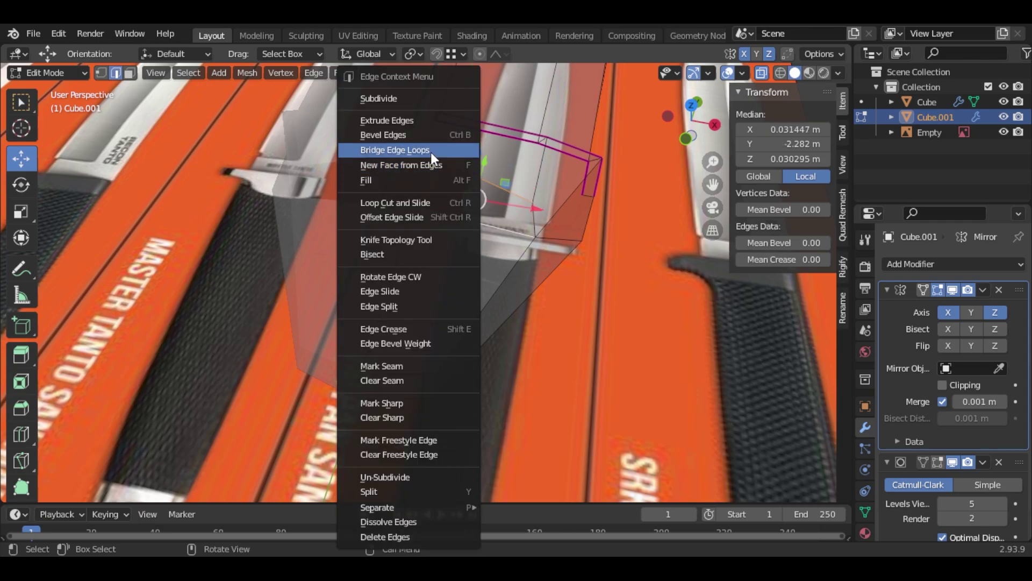
click(431, 152)
Crease the pommel's inner rim edges, giving the flat face's crosswise top edge a crease of 0.54.
middle_drag(430, 153, 525, 250)
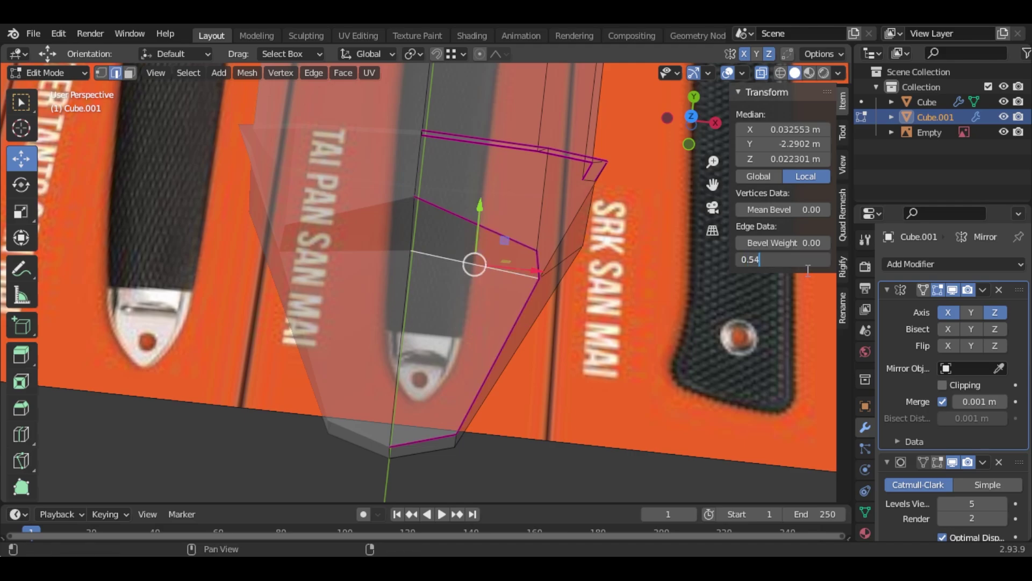
middle_drag(780, 377, 527, 396)
click(691, 120)
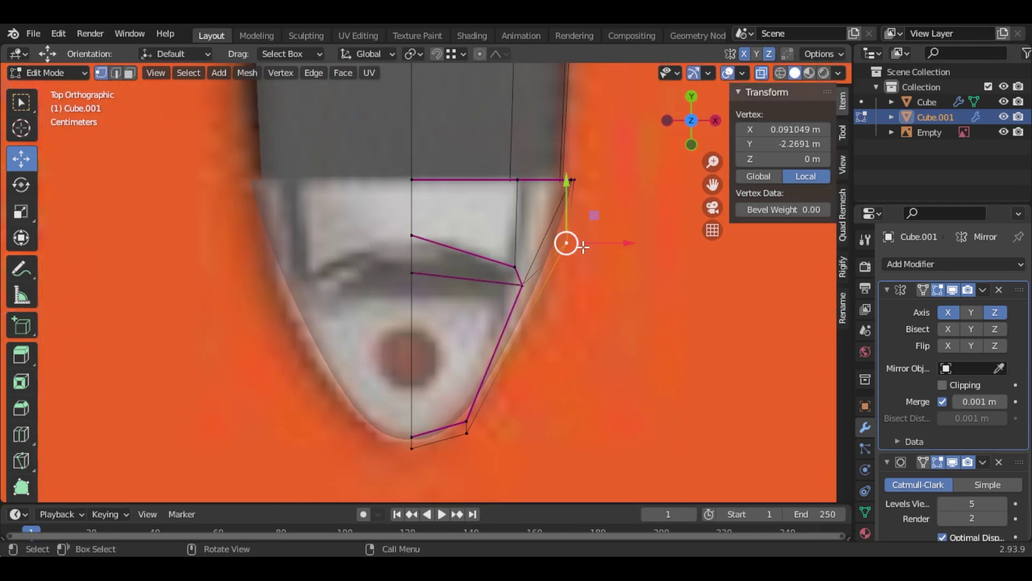
Preview the subdivision in Edit Mode and reposition the pommel's outer side and lower corner vertices to follow the reference outline.
drag(583, 247, 585, 271)
click(524, 287)
scroll(538, 284, up, 1)
click(923, 461)
scroll(592, 269, up, 1)
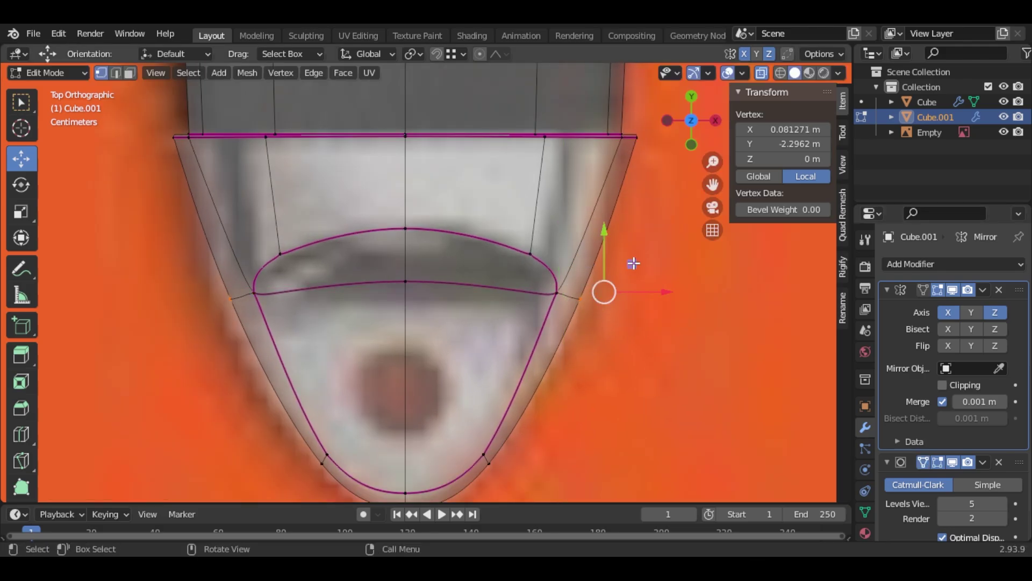
scroll(633, 263, down, 2)
click(469, 407)
key(g)
click(506, 394)
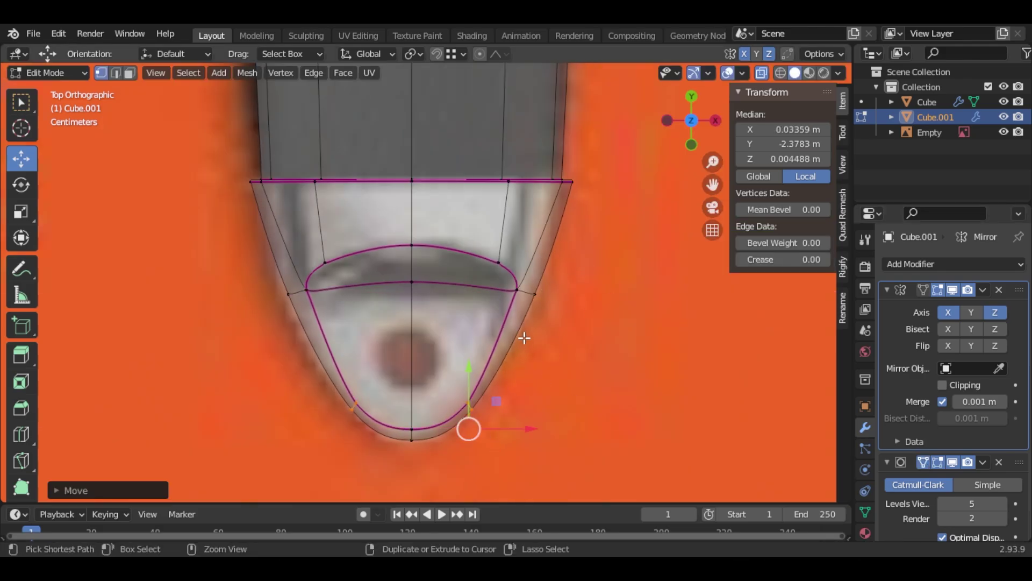
Cut a crosswise loop through the lower pommel and inset the flat faces around the hole area.
key(ctrl+r)
click(504, 345)
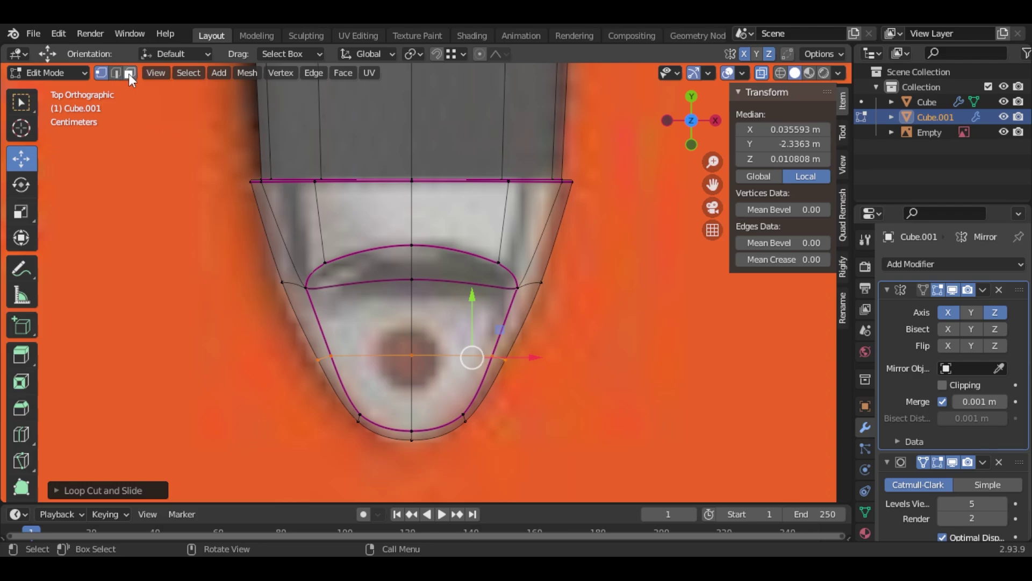
click(129, 74)
click(437, 391)
key(i)
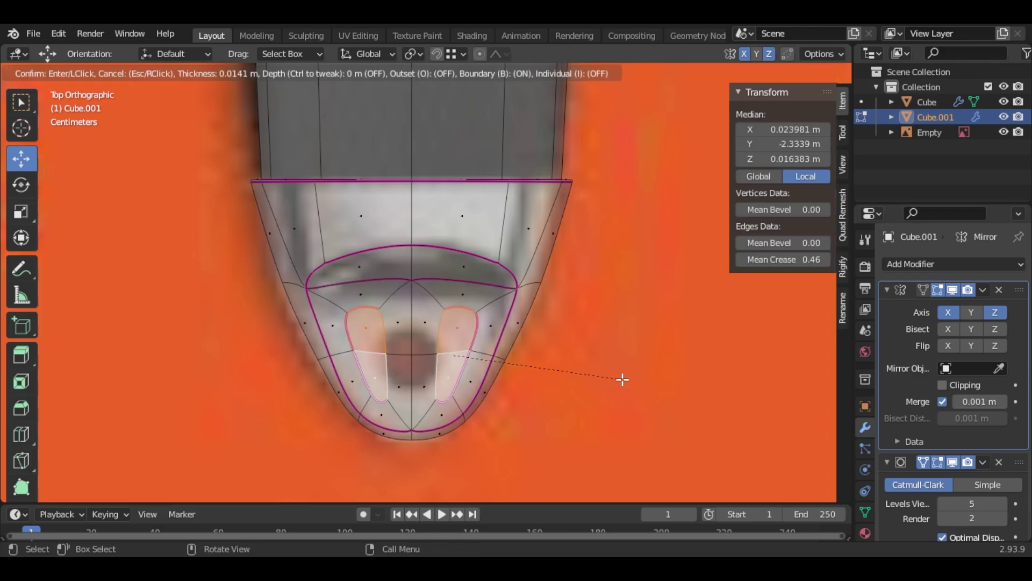
click(622, 380)
Delete the inset's centre strip faces and pull the inner loop's open ends onto the centre line.
scroll(413, 342, up, 2)
click(413, 343)
shift+click(412, 414)
key(x)
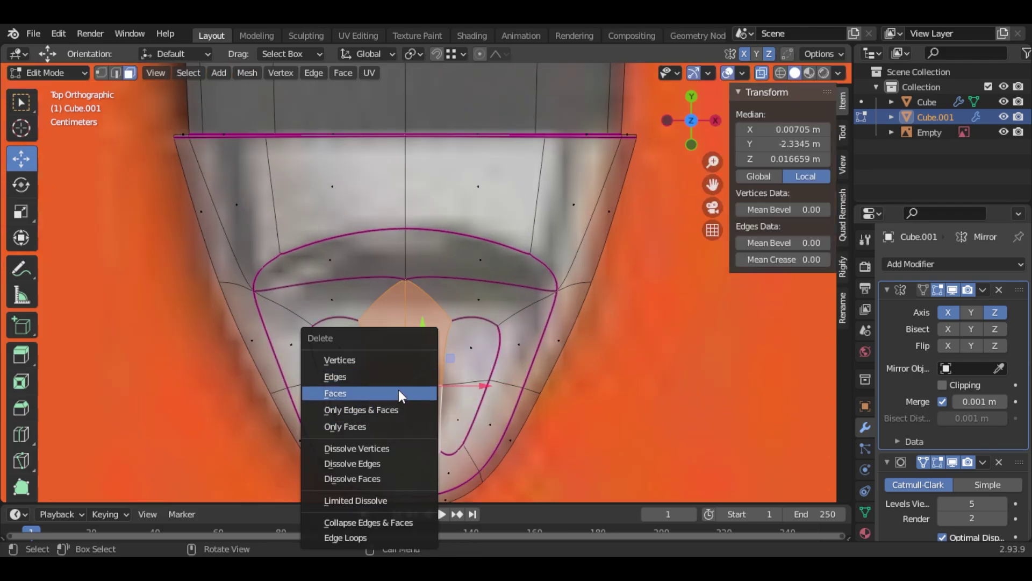
click(399, 393)
shift+scroll(180, 154, down, 1)
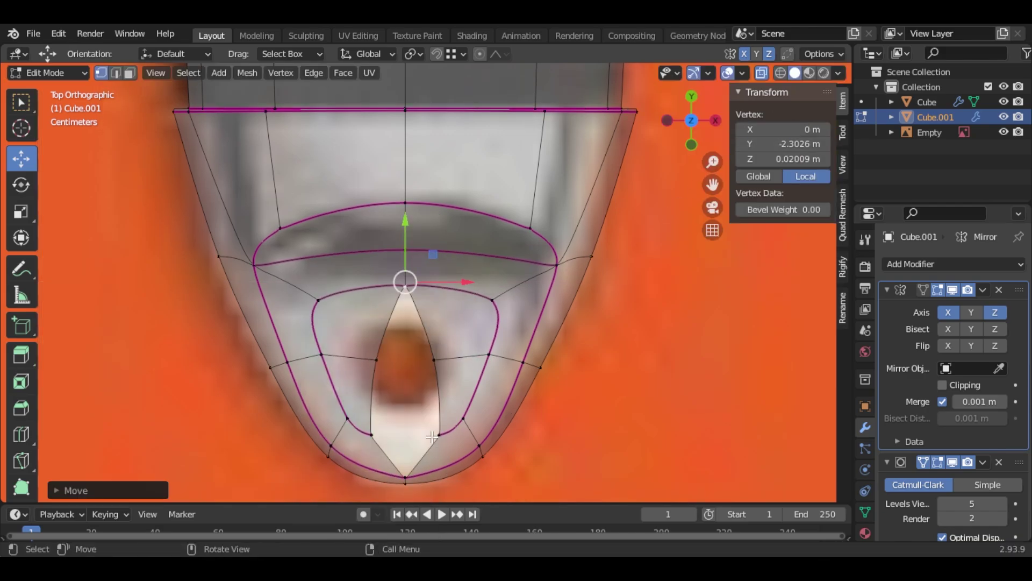
key(g)
click(476, 438)
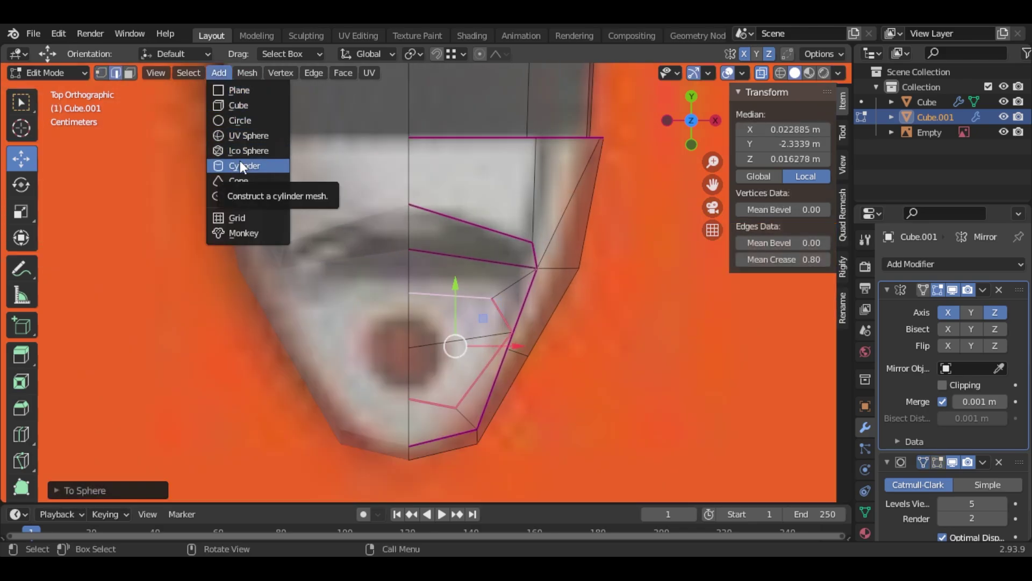
Add an eight-sided cylinder to the mesh as a guide for the pommel hole.
click(240, 164)
scroll(322, 269, down, 8)
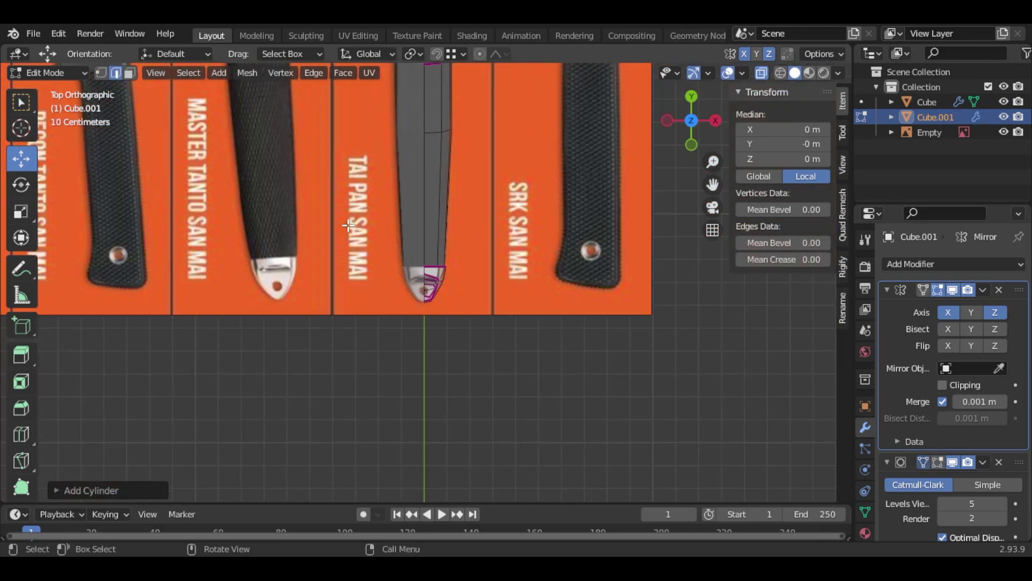
click(81, 490)
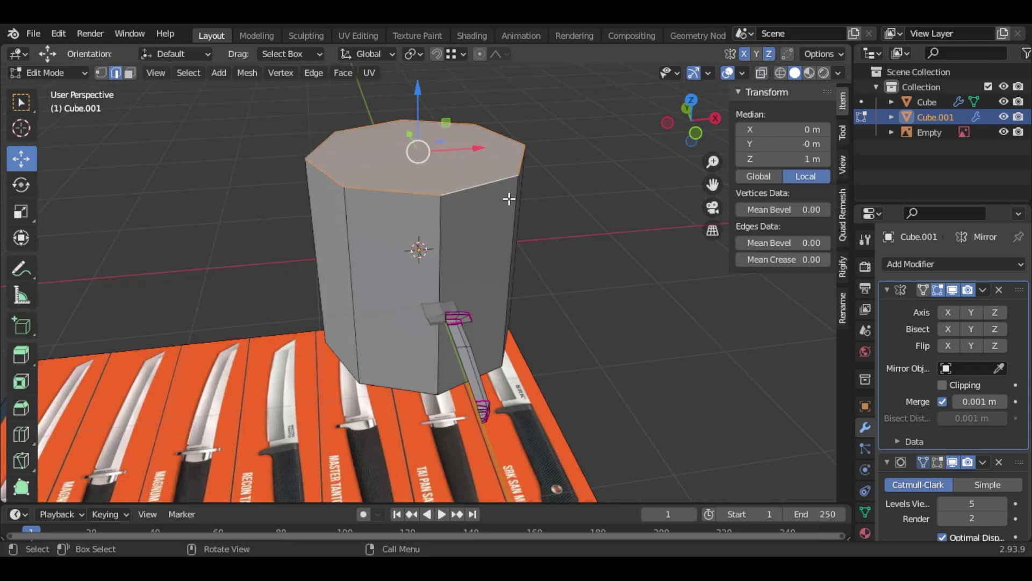
Duplicate the cylinder's top cap in place and delete the rest of the cylinder.
key(shift+d)
right_click(456, 178)
click(485, 246)
key(l)
key(x)
click(481, 243)
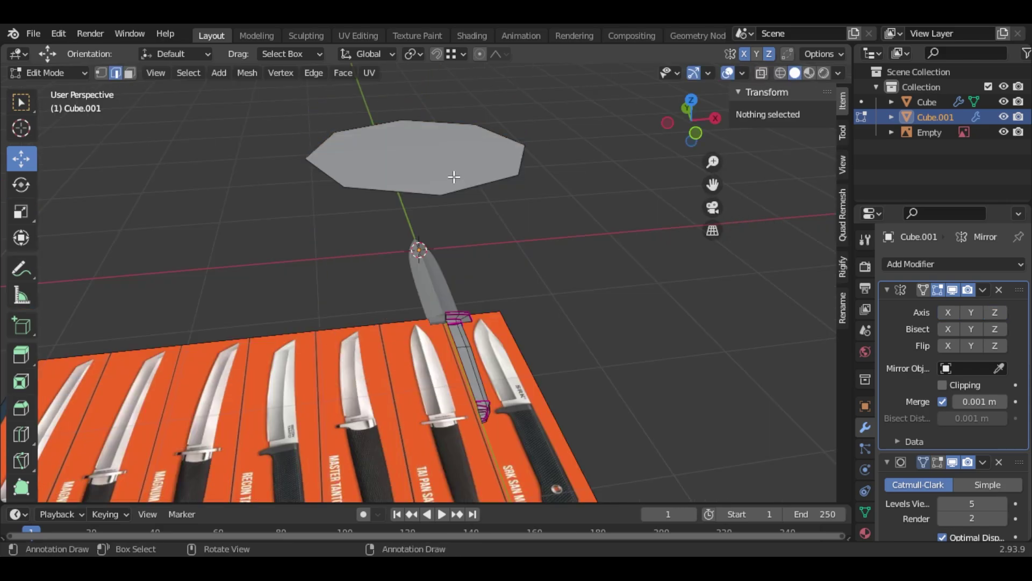
Move the octagonal cap about -1.83 m along Y toward the pommel in top view.
key(l)
click(692, 102)
key(g)
key(y)
key(Return)
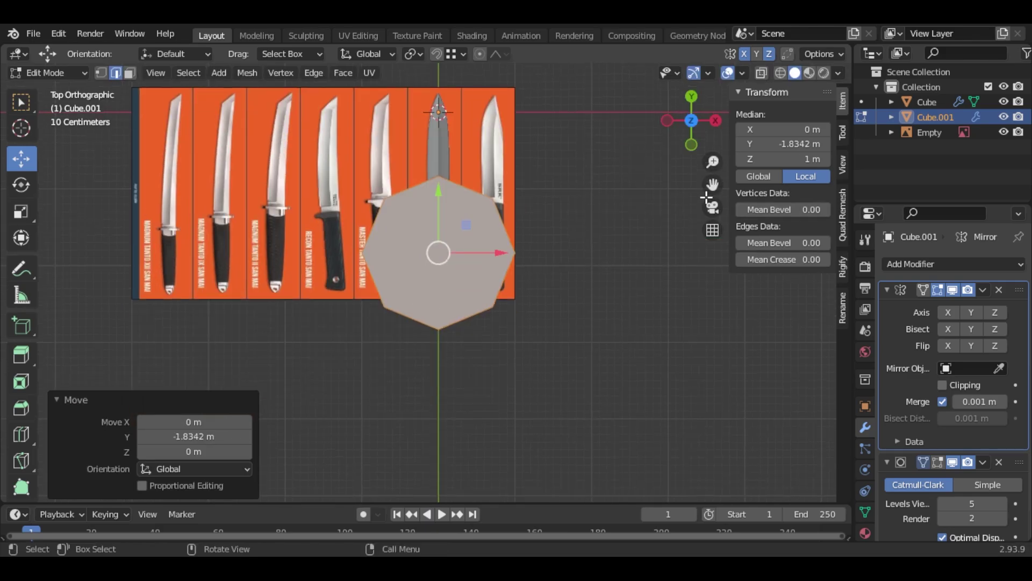
Show the subdivision in Edit Mode, turn on X-ray, and roughly shrink and move the guide disc over the pommel.
scroll(446, 231, up, 2)
click(936, 463)
scroll(774, 301, up, 1)
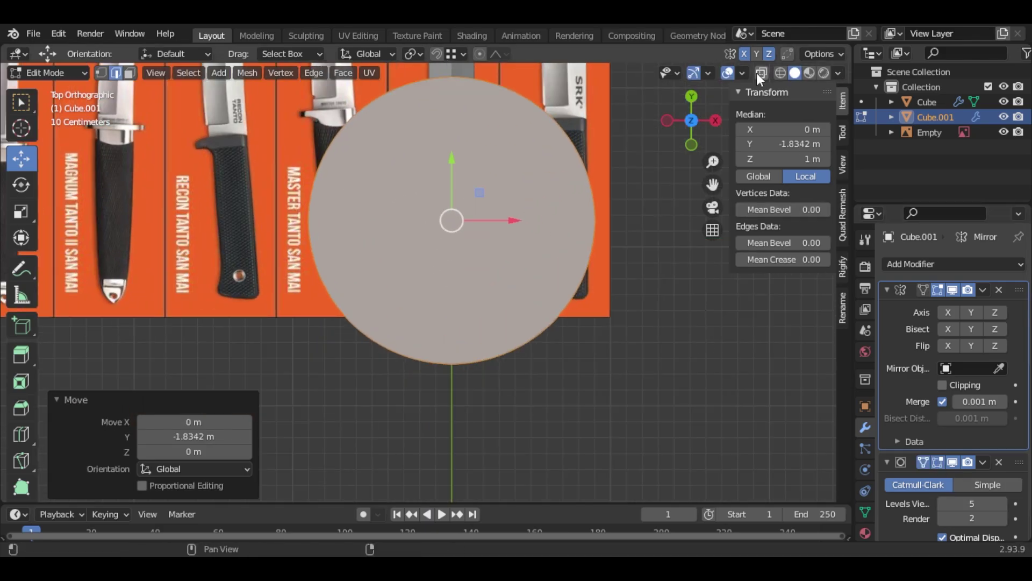
click(757, 74)
scroll(739, 295, up, 2)
key(s)
click(564, 241)
drag(465, 138, 465, 228)
key(s)
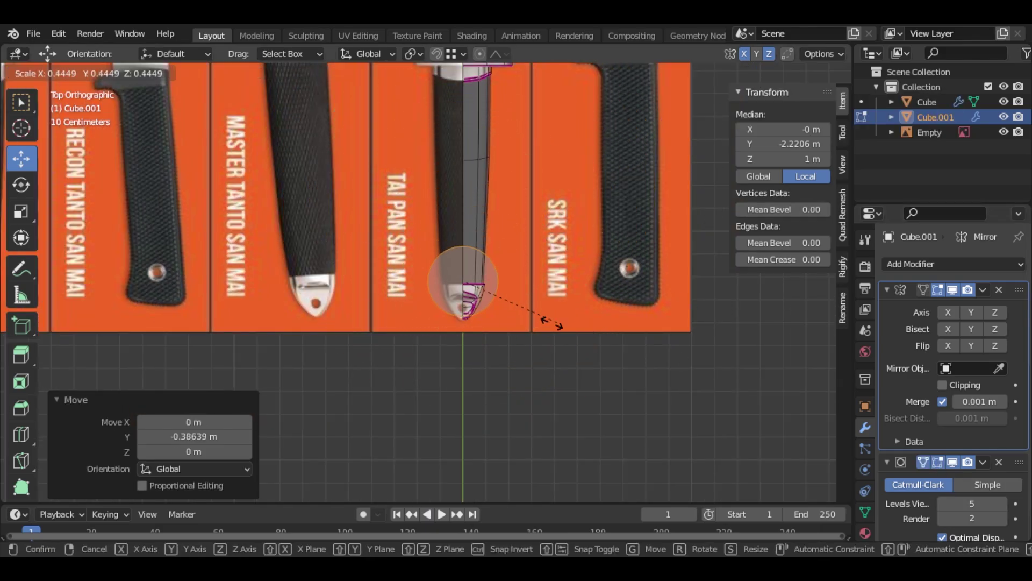
click(547, 320)
Scale and move the guide disc along Y until it matches the hole in the reference pommel.
scroll(487, 319, up, 7)
key(s)
click(485, 225)
scroll(446, 263, up, 3)
key(s)
click(570, 217)
drag(410, 143, 411, 308)
key(s)
click(539, 367)
key(s)
click(562, 351)
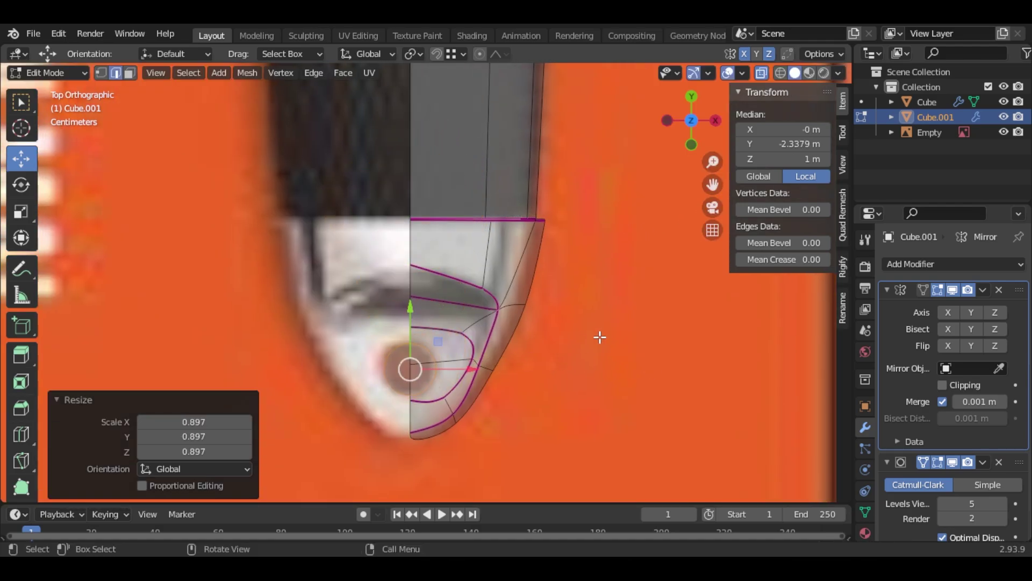
Delete the two inset flat faces that overlap the guide disc.
scroll(580, 347, up, 4)
shift+middle_drag(535, 375, 535, 257)
click(129, 73)
click(431, 312)
shift+click(471, 372)
key(x)
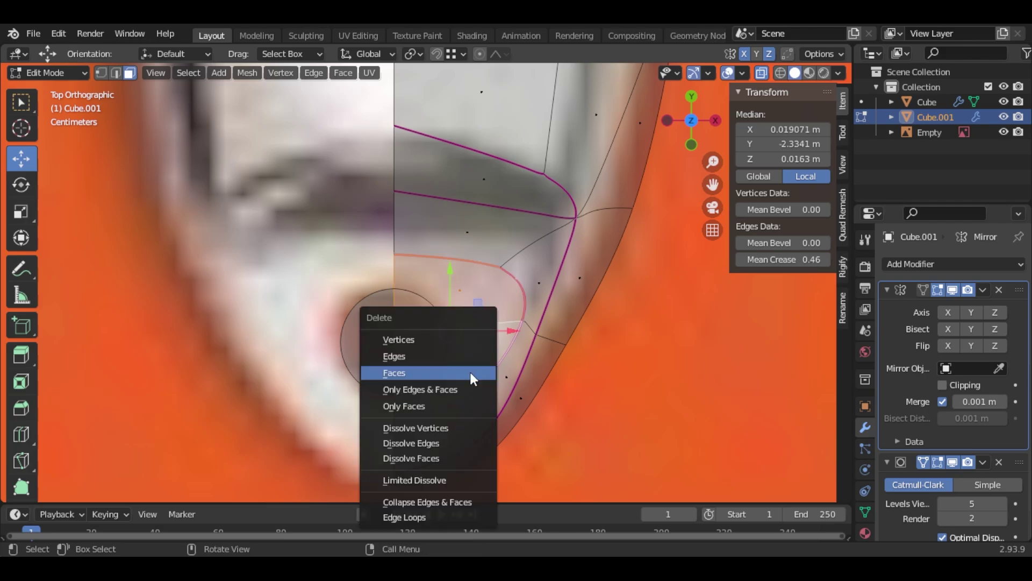
click(471, 373)
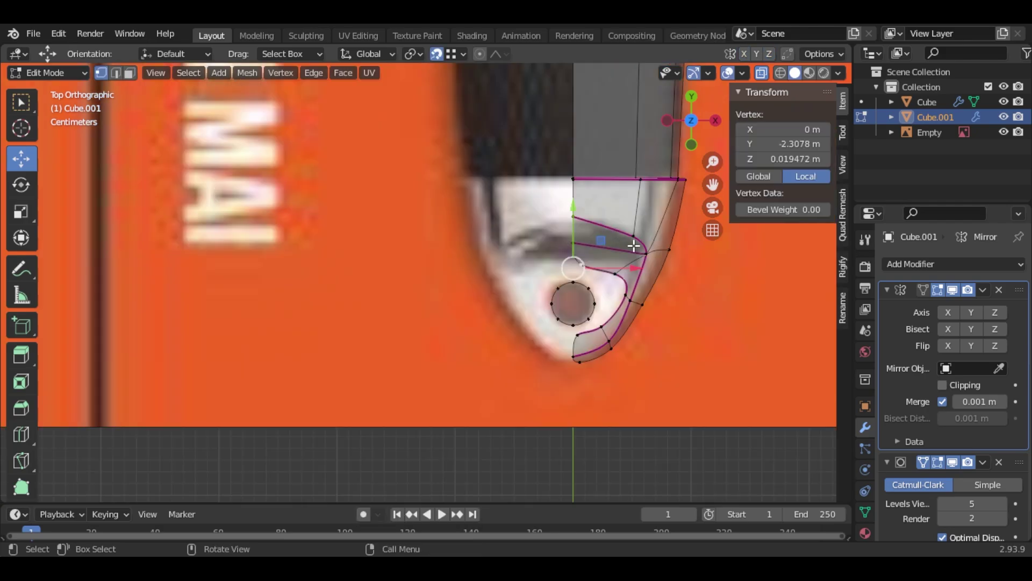
Snap the inner loop's vertices onto the guide disc's vertices to form the half-round hole.
scroll(636, 244, up, 3)
drag(535, 246, 535, 267)
click(609, 315)
drag(646, 282, 565, 337)
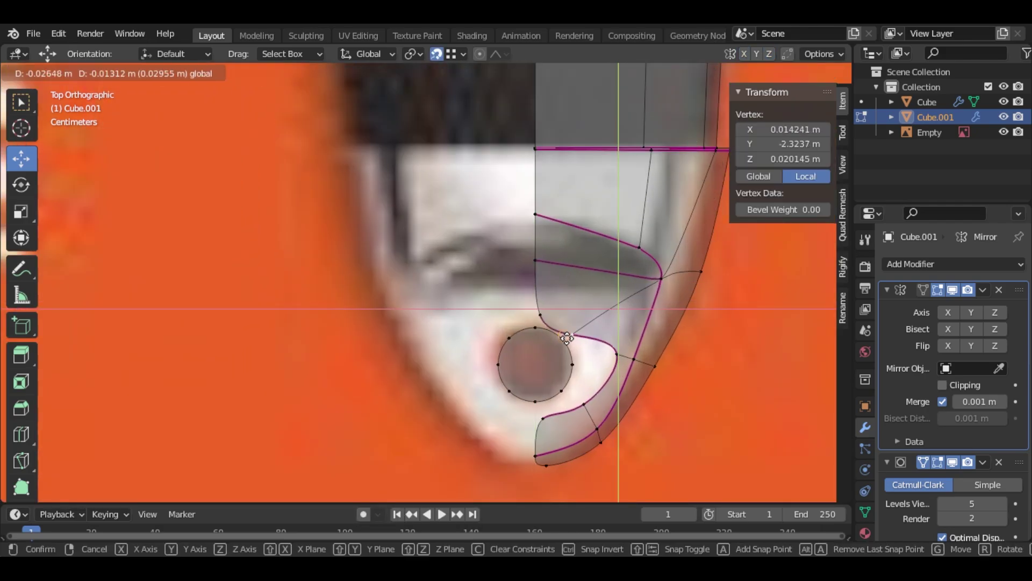
click(626, 349)
drag(666, 314, 563, 392)
click(584, 404)
click(537, 418)
drag(535, 354, 535, 400)
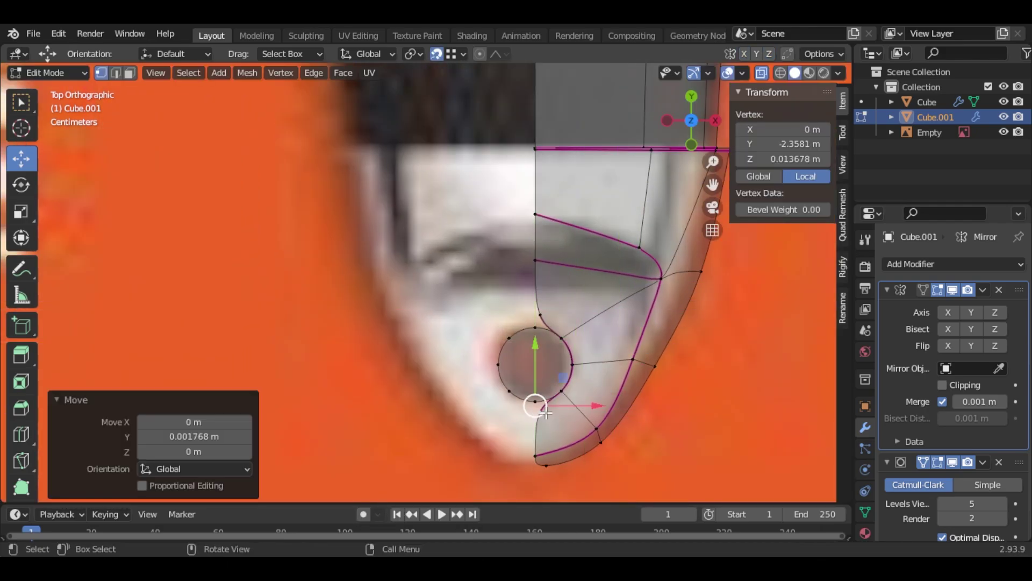
Delete the guide disc floating above the pommel.
scroll(536, 376, down, 2)
middle_drag(533, 350, 565, 320)
click(116, 73)
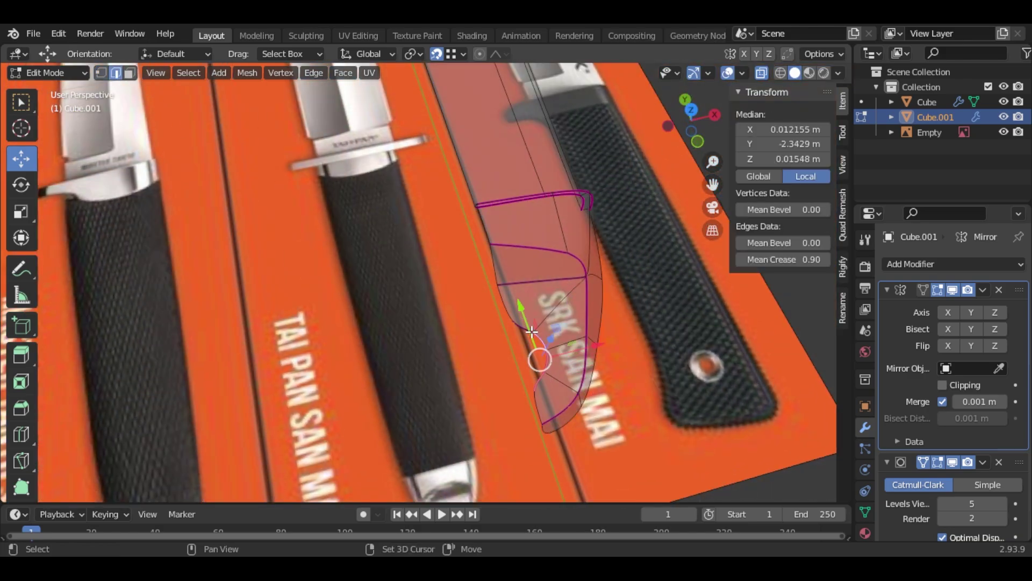
click(657, 389)
scroll(657, 390, down, 5)
middle_drag(657, 389, 700, 367)
drag(406, 70, 532, 186)
key(x)
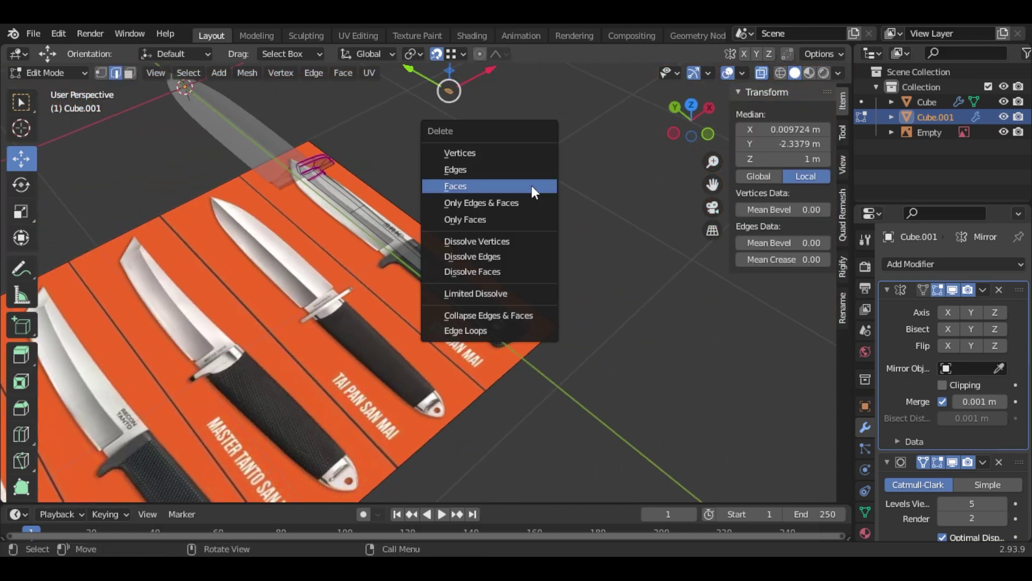
click(531, 187)
Extrude the hole's rim edges and move the new edges about 0.018 m down along Z.
scroll(509, 316, up, 5)
click(594, 366)
middle_drag(538, 371, 609, 325)
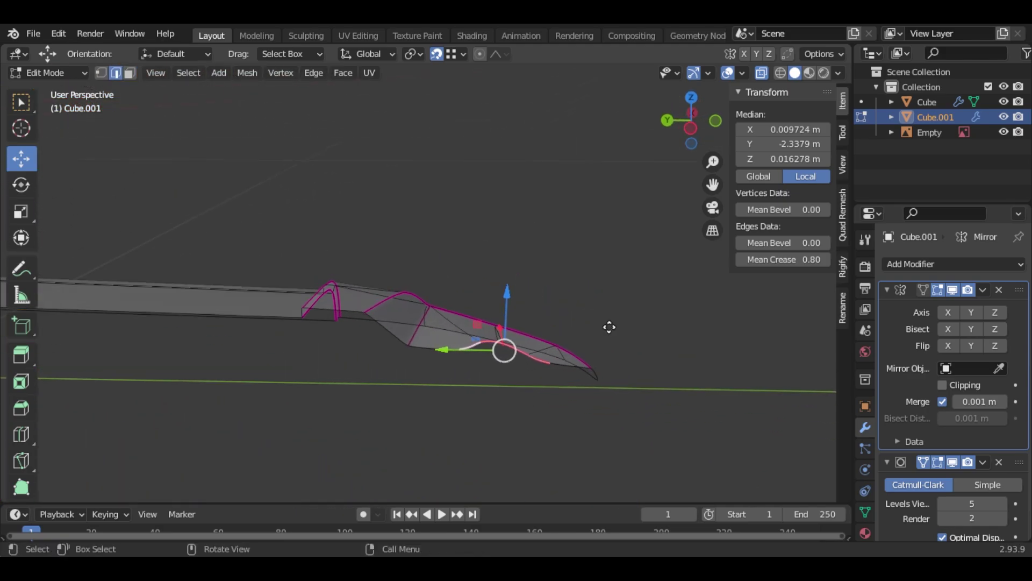
key(e)
key(z)
right_click(509, 317)
key(g)
key(z)
click(502, 434)
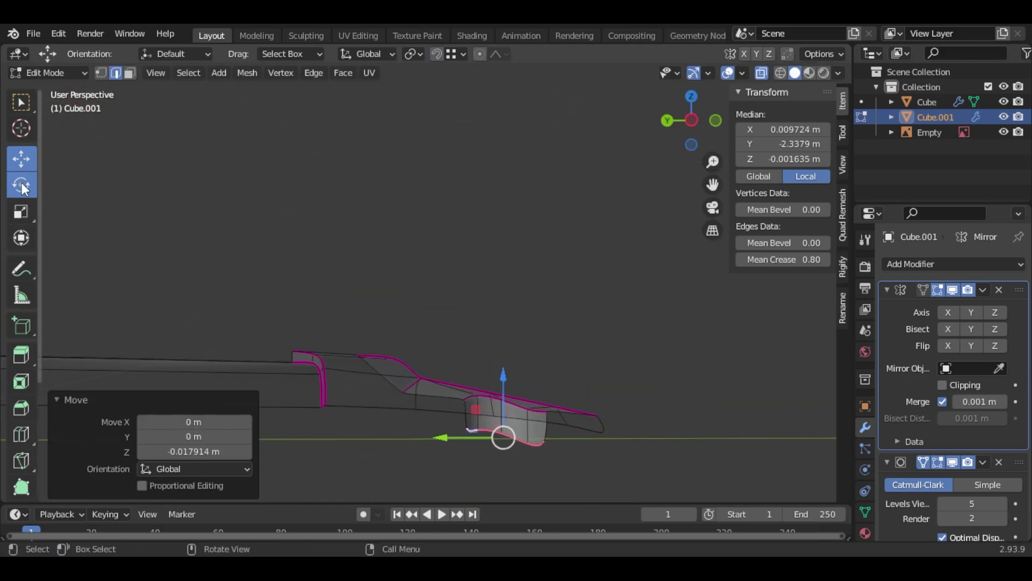
Flatten the extruded rim by scaling it to 0 along Z and set its Z position to 0 m.
key(s)
key(z)
key(0)
key(Return)
middle_drag(502, 434, 538, 461)
scroll(383, 290, up, 3)
middle_drag(382, 291, 514, 320)
double_click(781, 159)
Raise the crease of the hole's lower rim and set the upper rim's crease to 0.90.
click(691, 98)
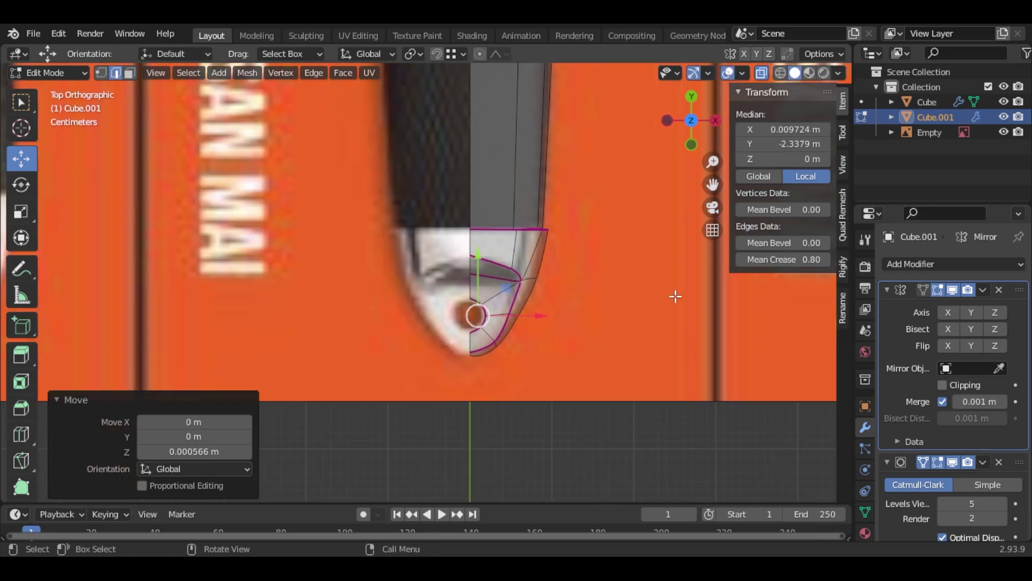
scroll(676, 295, up, 5)
drag(774, 260, 812, 259)
alt+click(554, 328)
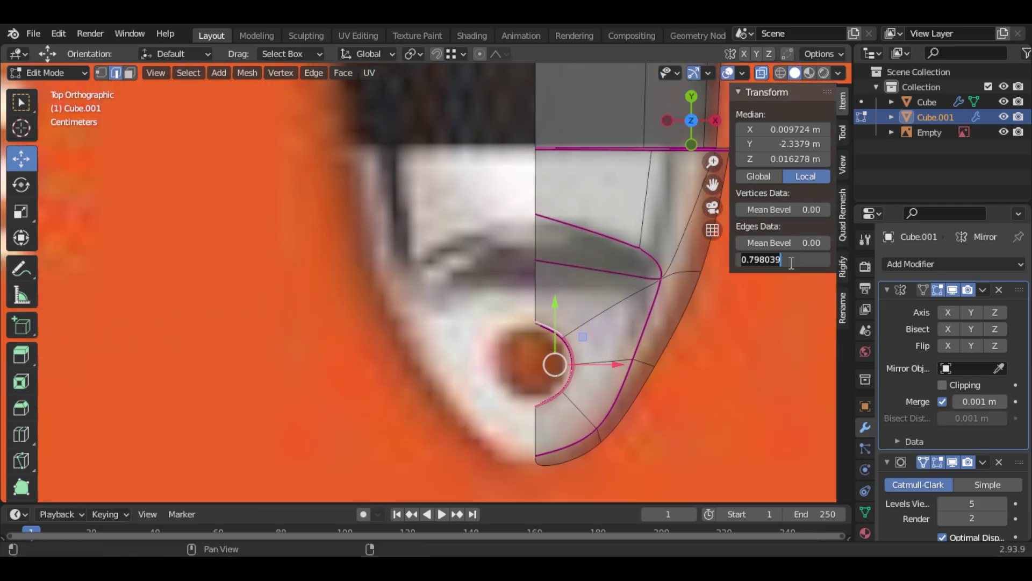
Turn the mirroring back on for the X and Z axes.
click(922, 292)
click(949, 312)
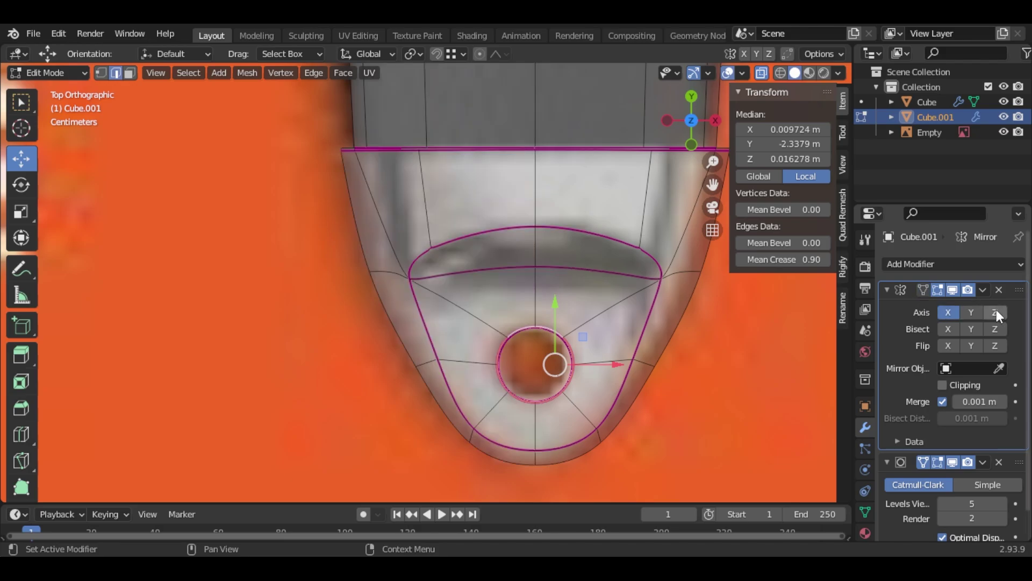
click(995, 309)
middle_drag(607, 376, 571, 355)
click(692, 110)
Nudge the pommel's outer side edge and the side vertices beside the hole to follow the reference outline.
scroll(656, 275, down, 1)
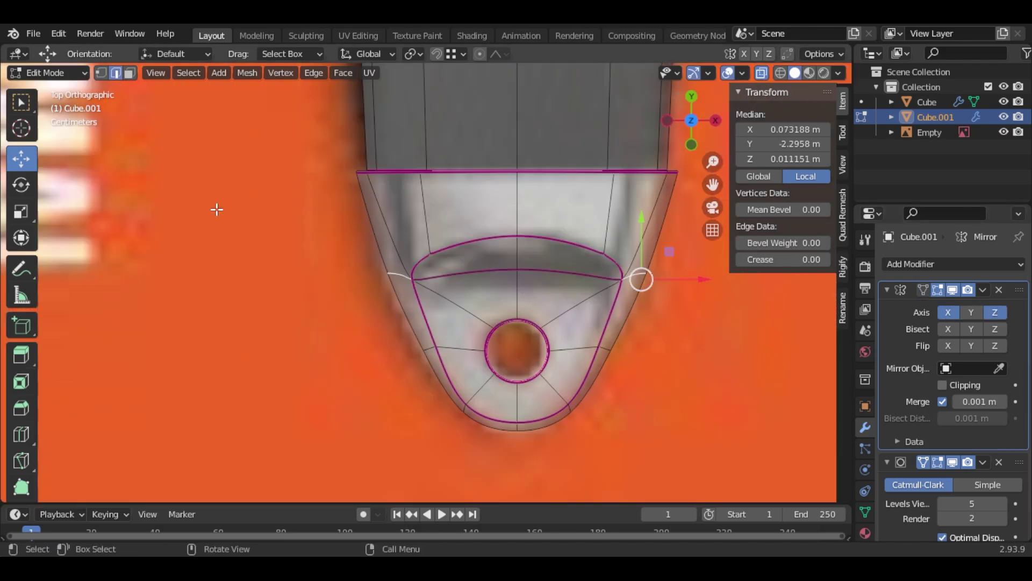
drag(670, 252, 668, 256)
click(101, 74)
drag(589, 336, 625, 364)
drag(635, 320, 638, 320)
Add a centred loop cut between the pommel's straight upper edge and the curved recess edge.
key(ctrl+r)
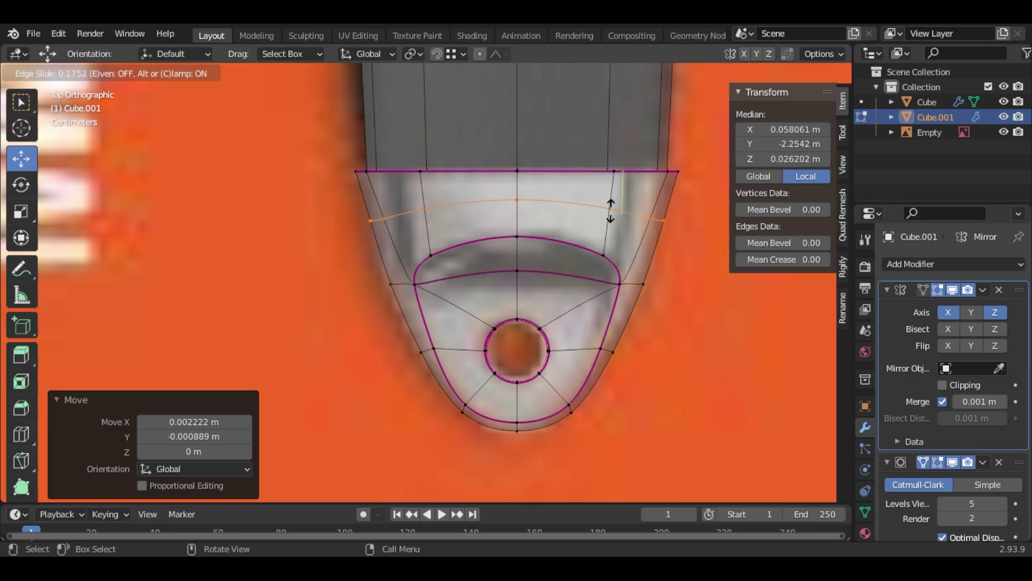
click(610, 218)
right_click(611, 219)
shift+middle_drag(617, 155, 572, 168)
scroll(441, 89, down, 3)
scroll(441, 89, up, 2)
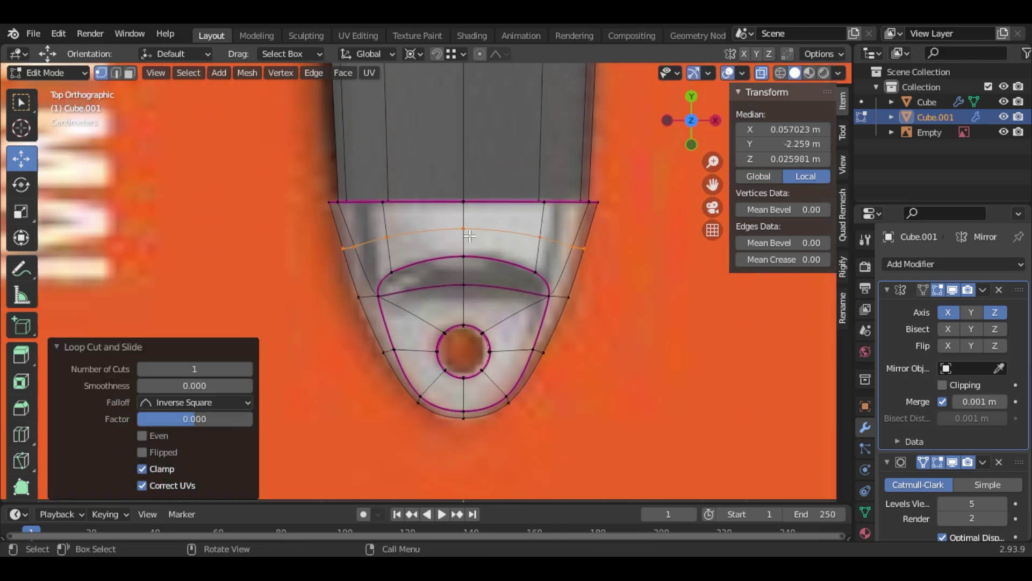
Change the transform pivot point and widen the new edge loop slightly along X.
click(414, 54)
click(432, 106)
scroll(231, 159, up, 1)
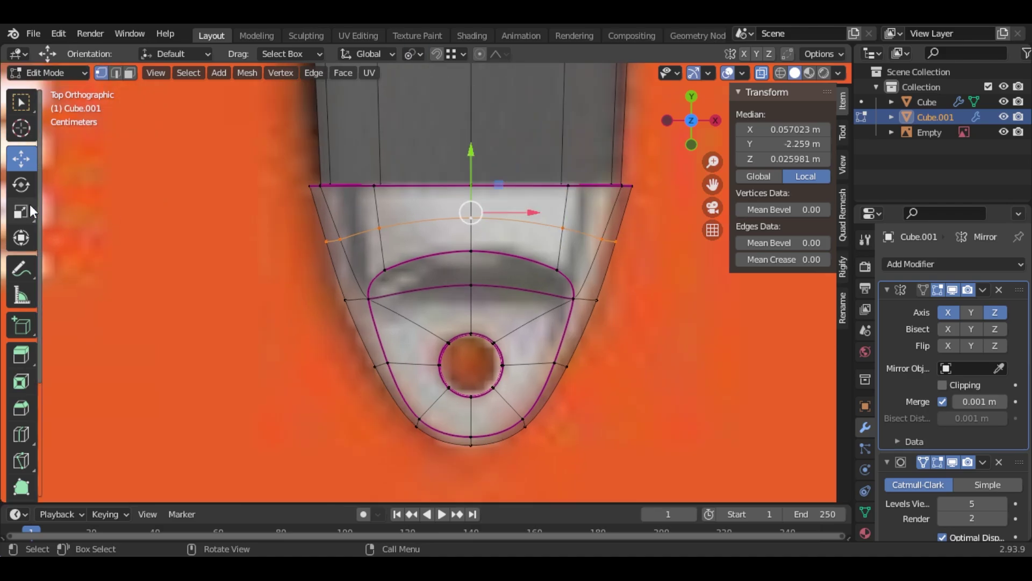
drag(533, 211, 535, 212)
Move the pommel's outer side vertex beside the recess about -0.003 m in X and -0.012 m in Y.
click(603, 303)
key(g)
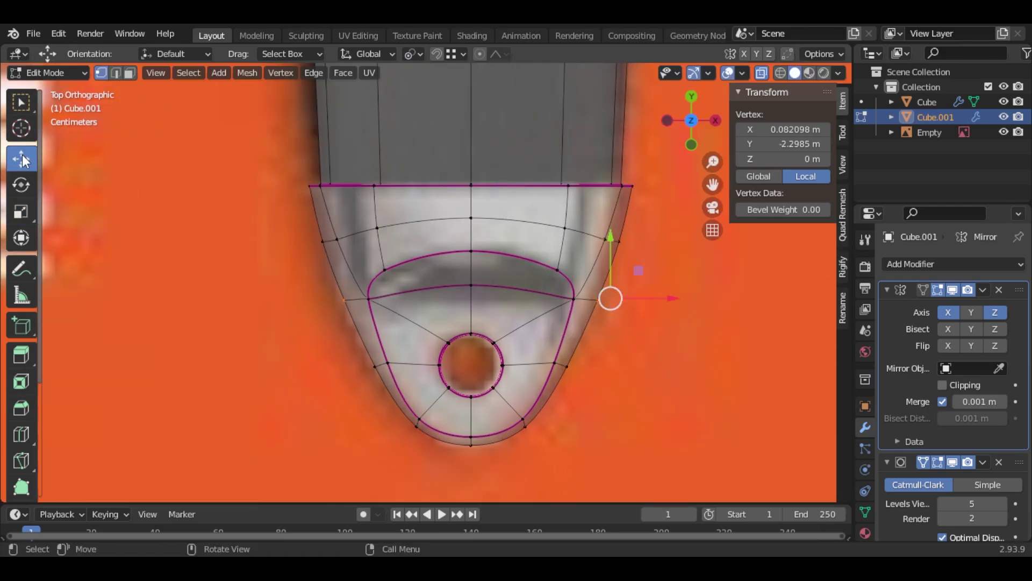
drag(636, 273, 635, 284)
click(635, 284)
Turn off X-ray and lower the hole's upper rim loop about 0.0028 m along Z.
middle_drag(618, 301, 658, 296)
key(alt+z)
scroll(688, 219, up, 2)
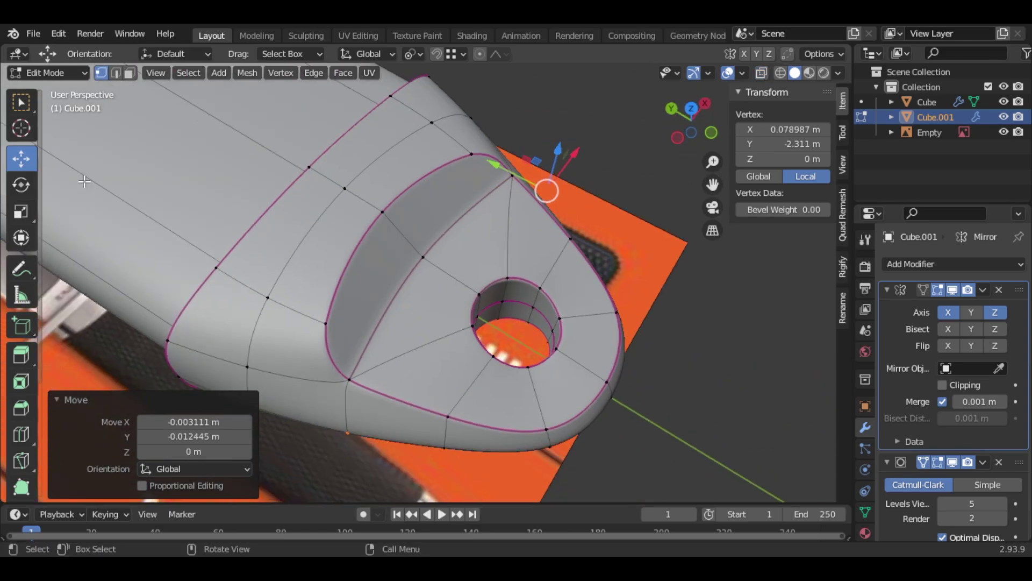
alt+click(476, 297)
middle_drag(476, 297, 518, 251)
drag(500, 237, 500, 248)
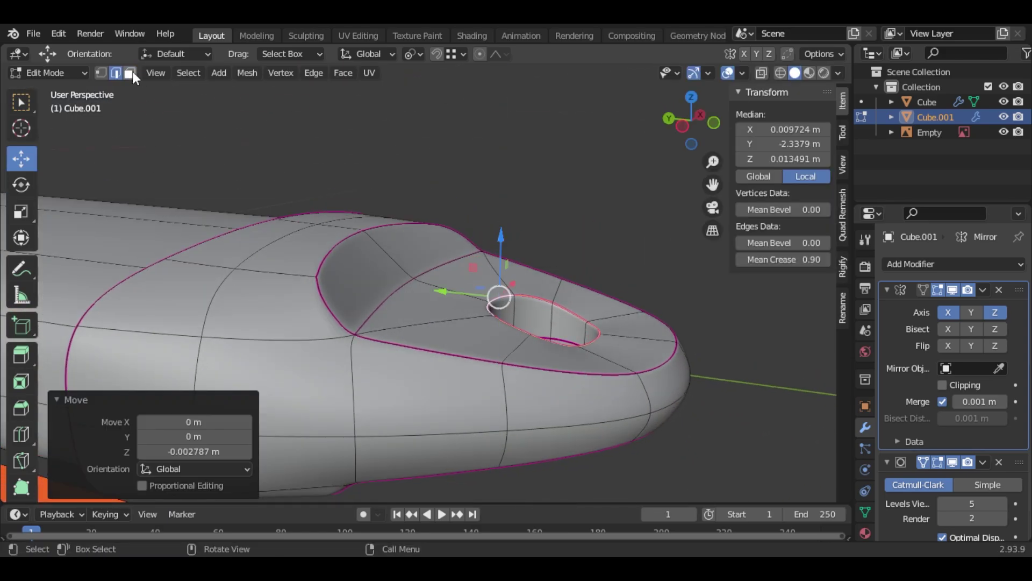
Inset the pommel's recess and flat faces around the hole by about 0.0016 m.
click(131, 73)
alt+click(530, 218)
middle_drag(560, 156, 618, 301)
key(i)
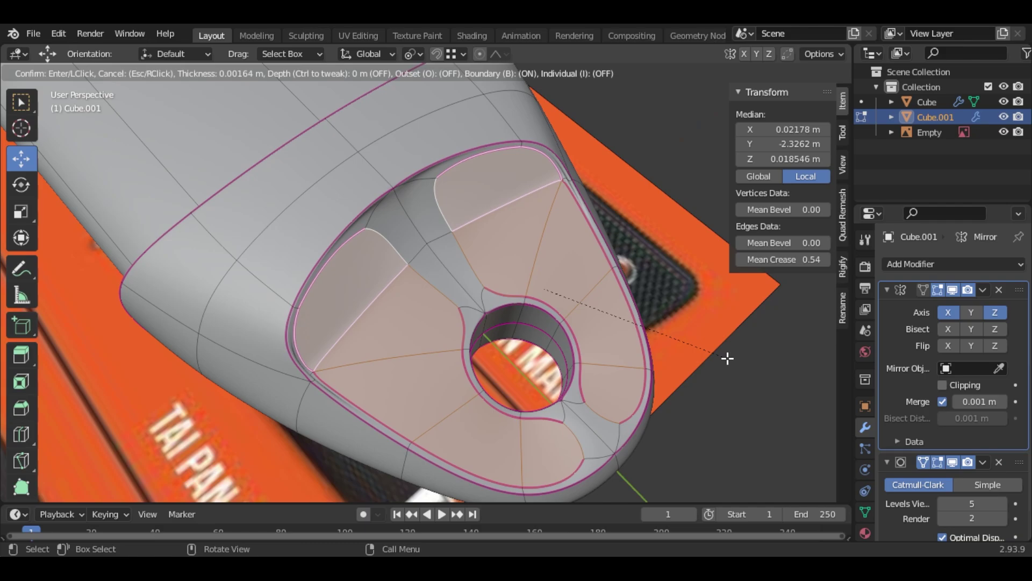
click(728, 358)
Dissolve the uninset centre strip faces between the pommel's recess and hole, and delete the resulting faces.
click(451, 266)
key(x)
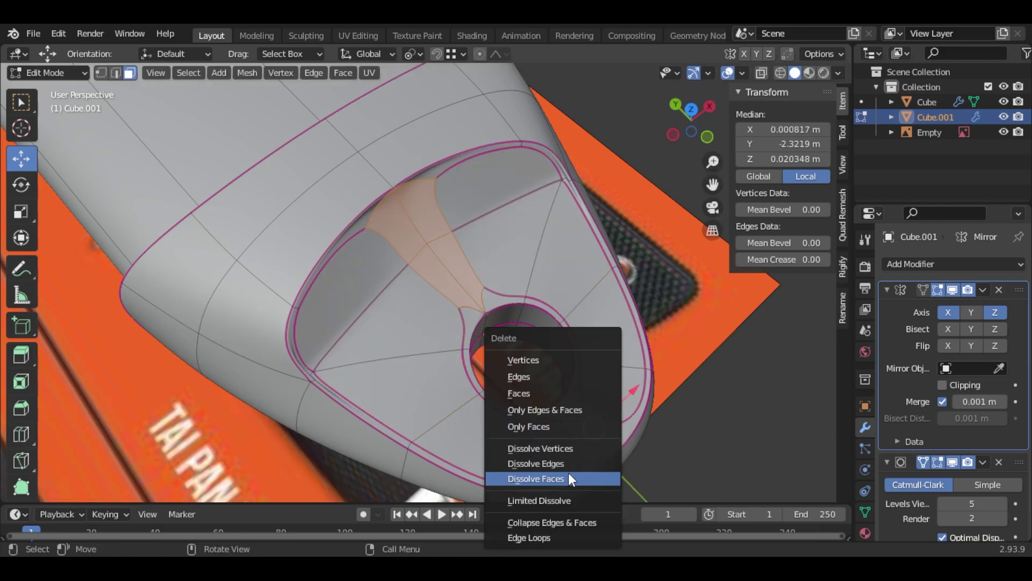
click(569, 476)
key(x)
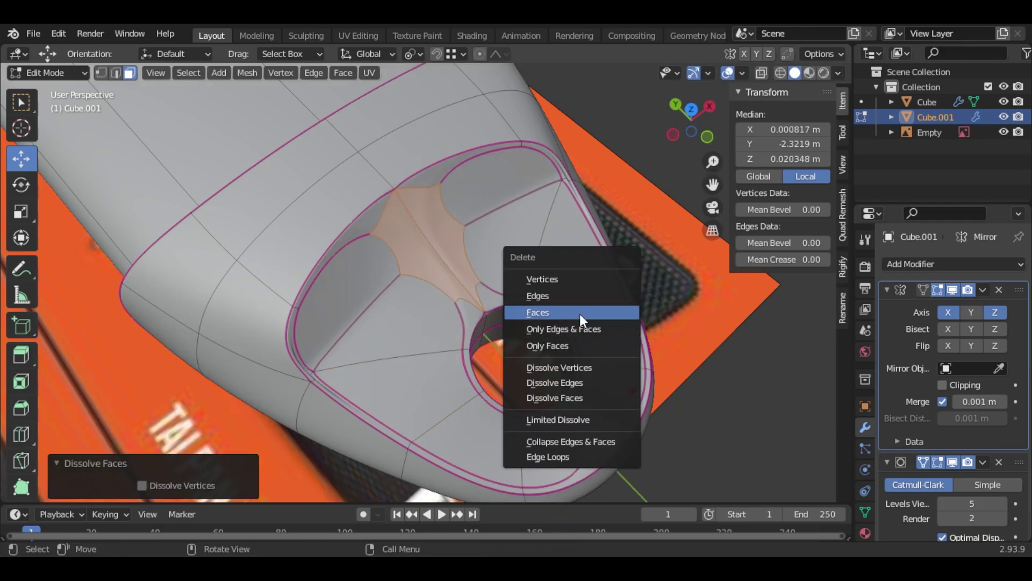
click(579, 314)
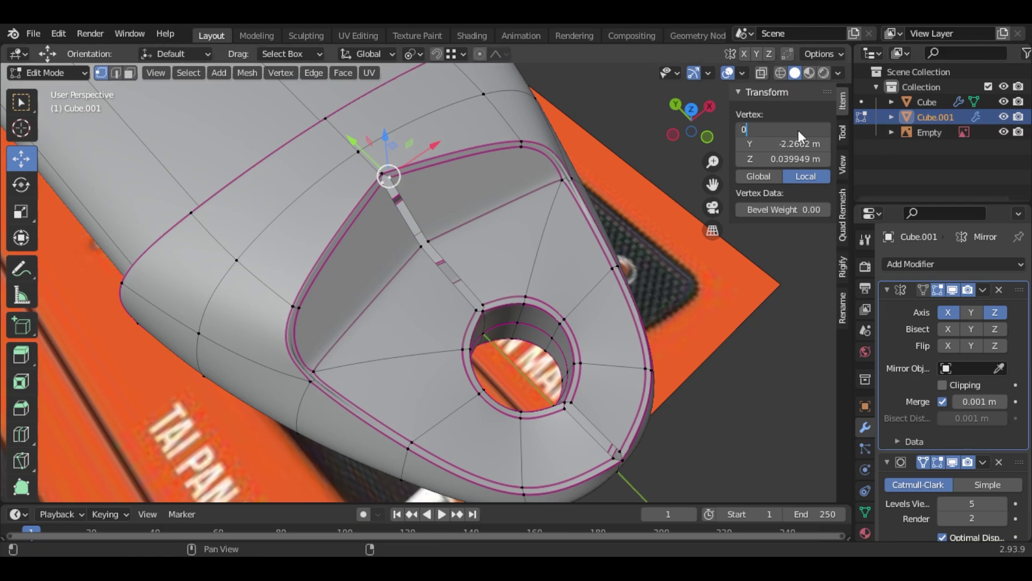
Set X to 0 for the inset's centre vertices running from the recess rim past the hole to the pommel's end.
key(ctrl+z)
middle_drag(465, 197, 431, 145)
scroll(430, 148, up, 1)
drag(430, 159, 432, 159)
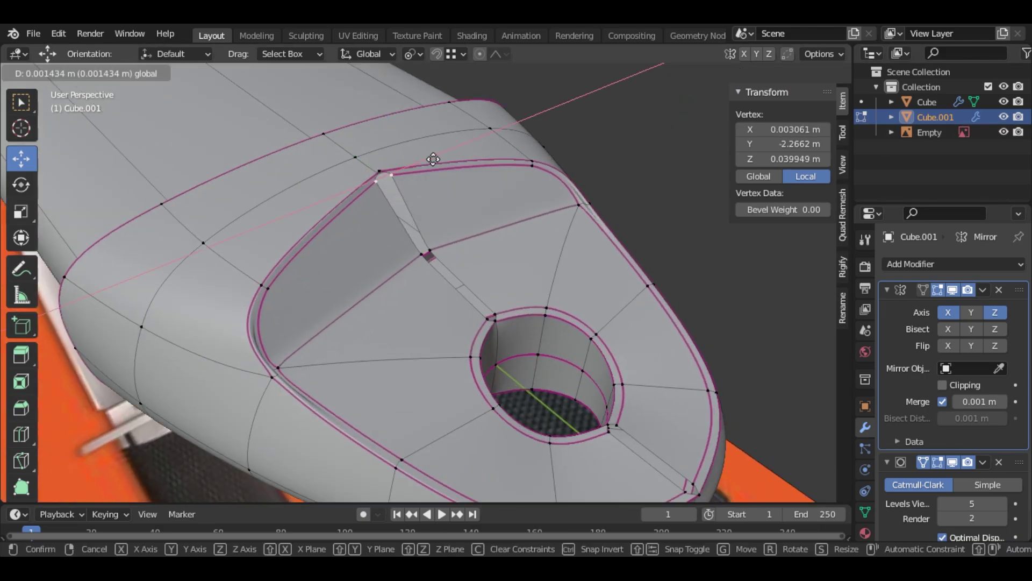
click(803, 130)
text(0)
key(Return)
click(429, 250)
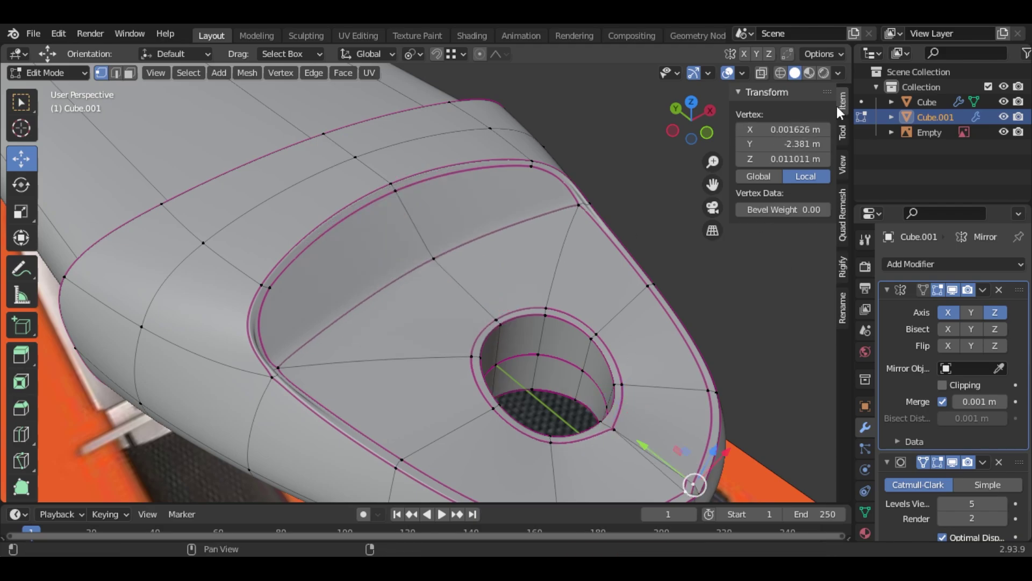
click(803, 130)
text(0)
key(Return)
middle_drag(583, 223, 539, 281)
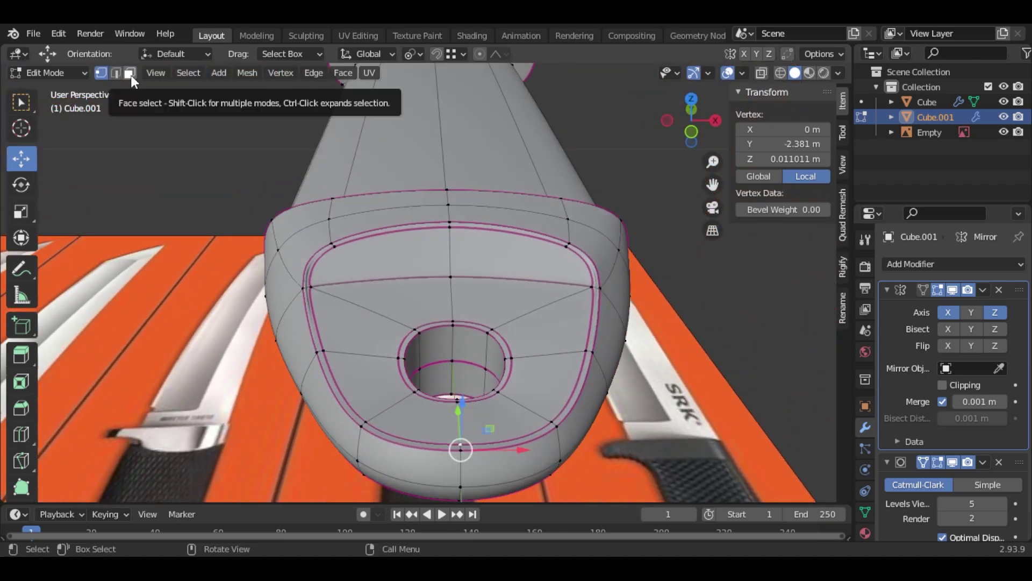
Merge the doubled vertex pairs around the hole's upper rim at their centres.
click(130, 75)
shift+click(513, 346)
key(m)
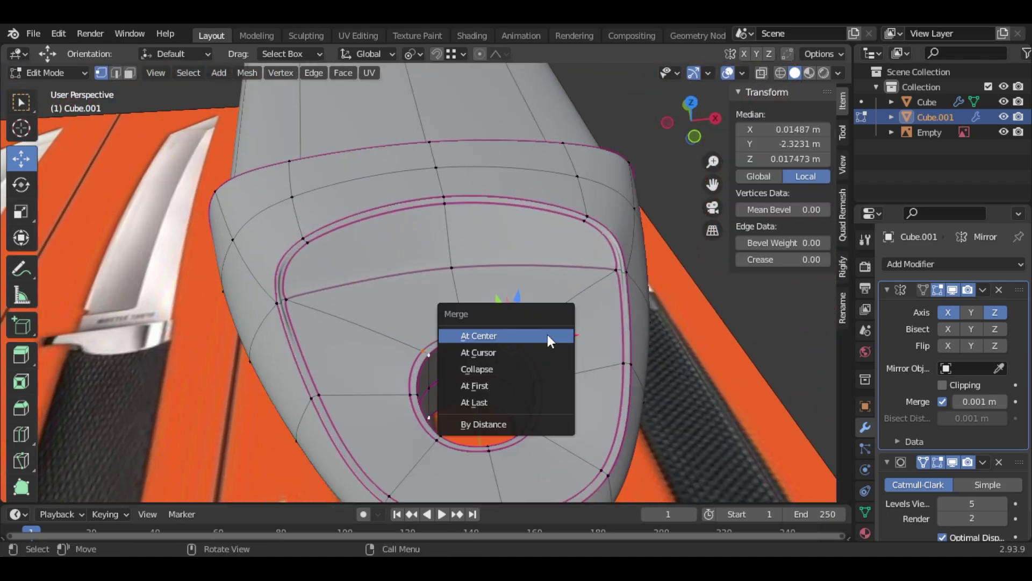
click(548, 335)
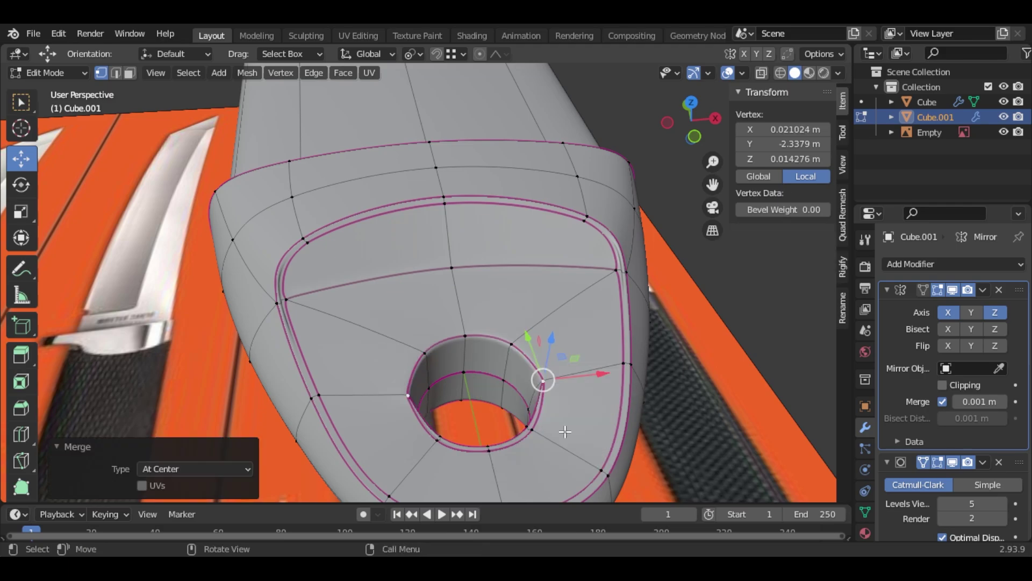
click(532, 430)
shift+click(526, 427)
key(m)
click(565, 430)
click(521, 445)
shift+click(557, 416)
key(m)
click(589, 417)
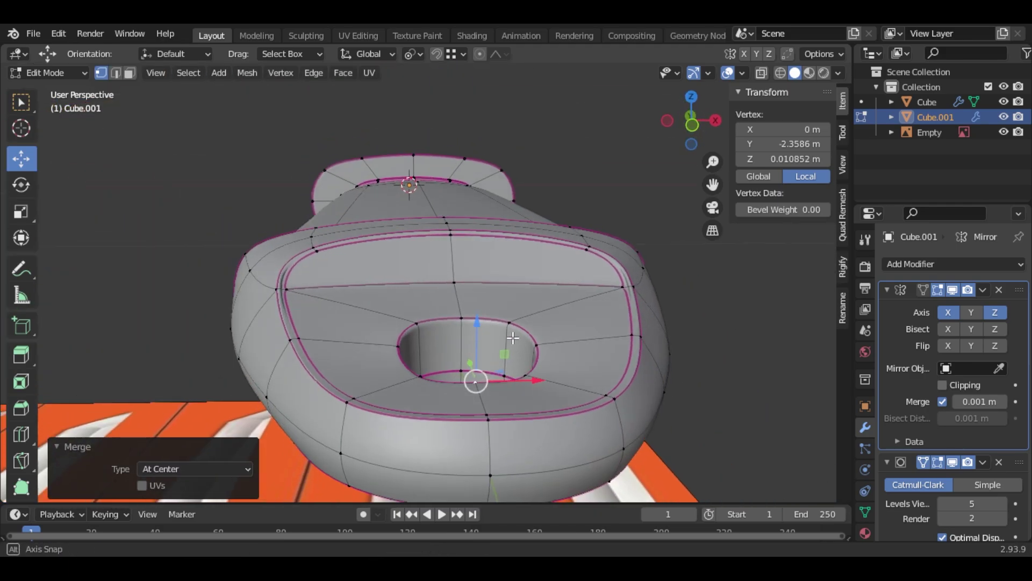
Select the recess and flat faces around the hole and lower them slightly along Z.
middle_drag(513, 338, 502, 393)
click(130, 73)
click(479, 253)
shift+click(507, 308)
shift+click(565, 341)
shift+click(571, 400)
shift+click(516, 450)
middle_drag(516, 451, 555, 372)
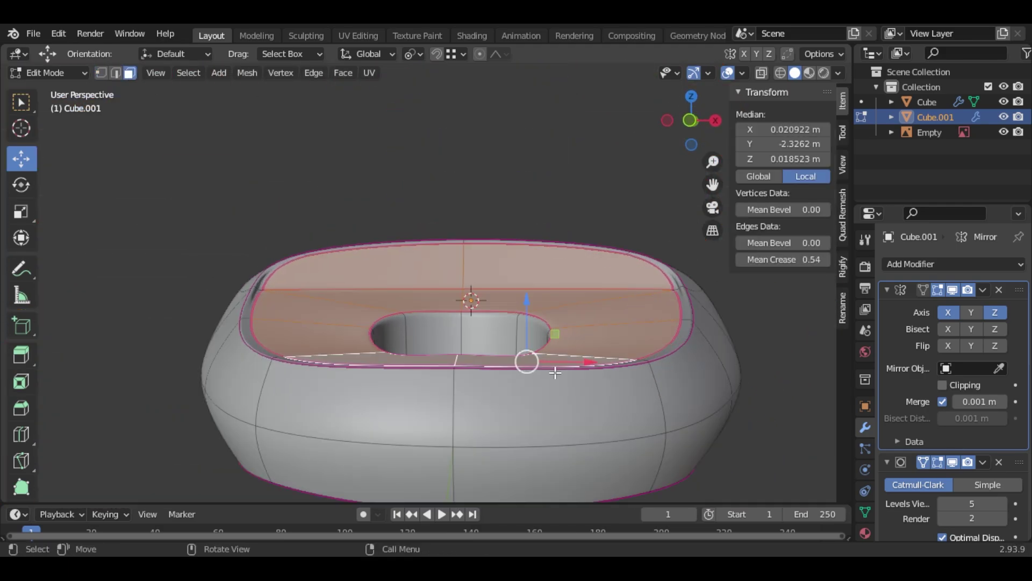
drag(527, 301, 525, 312)
middle_drag(524, 313, 495, 373)
Select the whole mesh and recalculate its normals to the outside.
key(a)
click(219, 73)
click(248, 73)
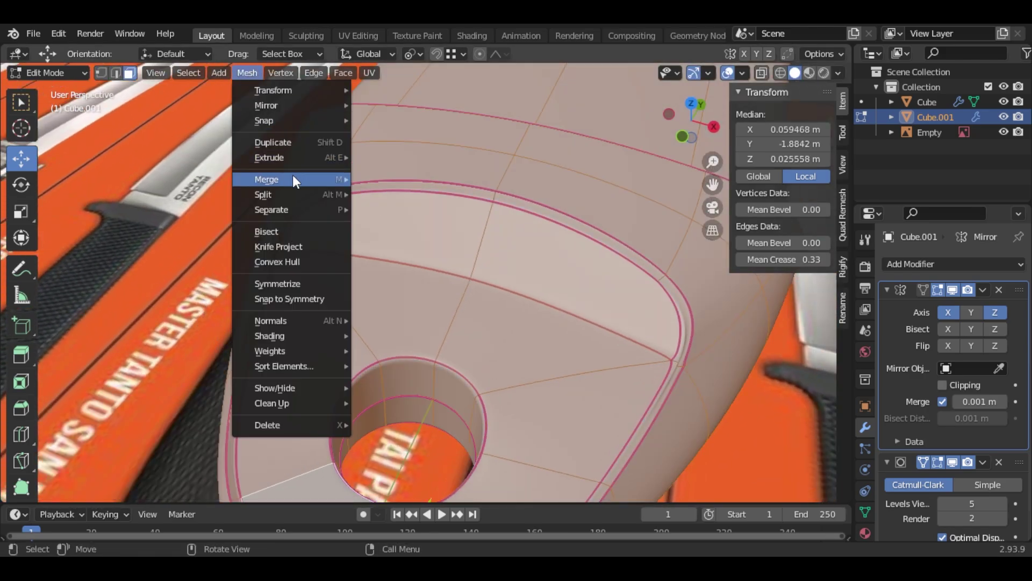
mouse_move(321, 320)
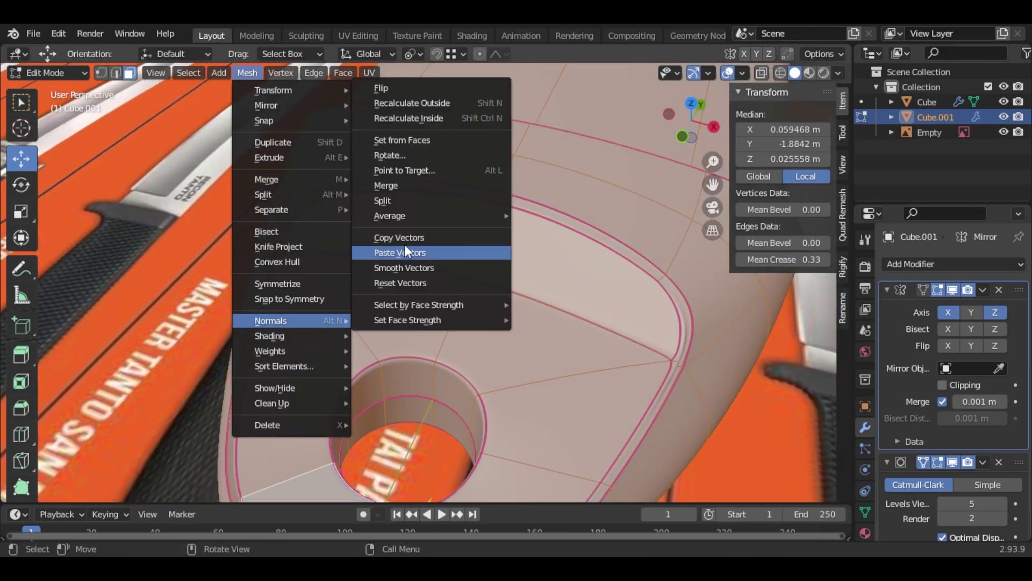
click(442, 104)
Examine the pommel's smoothed shading around the recess and hole with and without overlays.
click(437, 212)
key(shift+alt+z)
middle_drag(438, 215, 537, 280)
click(728, 72)
middle_drag(409, 269, 457, 381)
key(shift+alt+z)
click(101, 73)
key(shift+alt+z)
scroll(643, 268, up, 1)
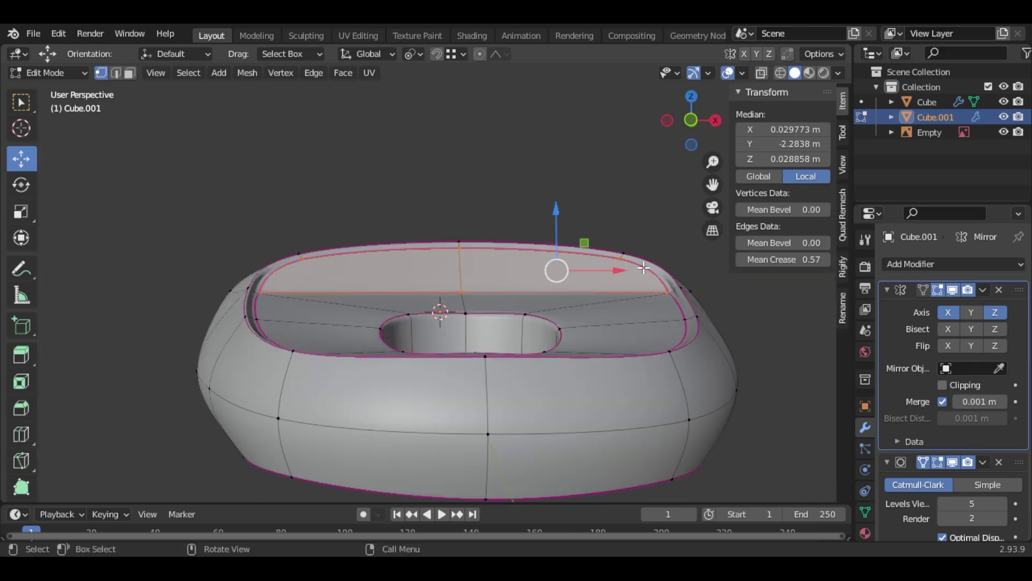
scroll(555, 324, up, 1)
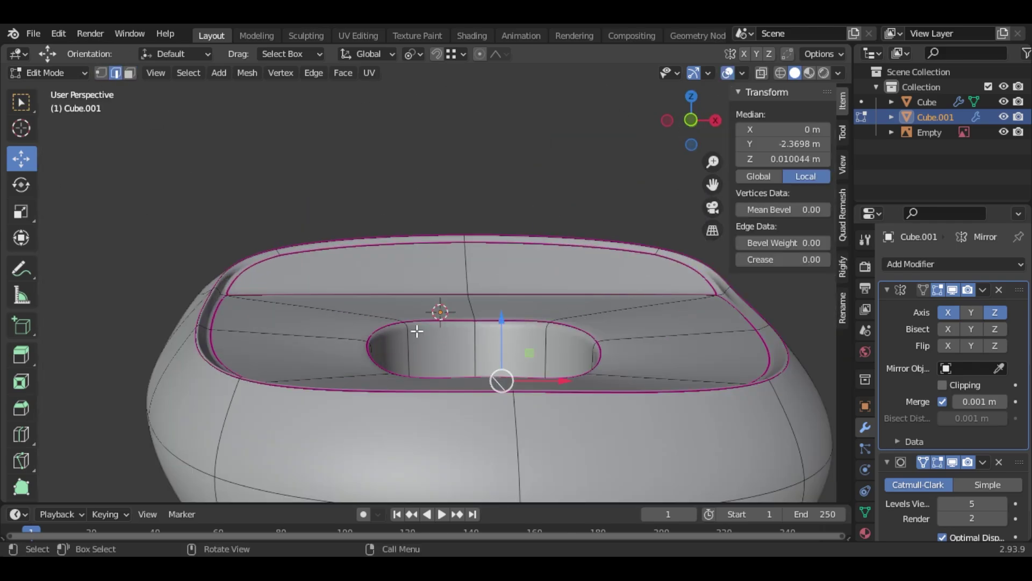
Adjust the edge at the hole's rear and its neighbours slightly along Z to even out the flat face.
click(494, 374)
middle_drag(524, 403, 534, 394)
drag(500, 316, 500, 316)
click(582, 345)
middle_drag(529, 333, 245, 349)
scroll(374, 286, up, 2)
click(367, 230)
drag(365, 199, 365, 204)
click(305, 240)
drag(297, 211, 295, 201)
Fine-tune the height of two more mesh elements near the hole along Z.
middle_drag(379, 252, 571, 330)
click(467, 318)
drag(468, 286, 468, 283)
middle_drag(468, 282, 312, 338)
key(2)
click(428, 351)
drag(428, 300, 426, 303)
middle_drag(426, 303, 508, 396)
Select the short edges between the two rim loops at the recess corners and change their crease.
key(alt+shift+z)
middle_drag(508, 396, 355, 121)
key(alt+shift+z)
alt+click(353, 118)
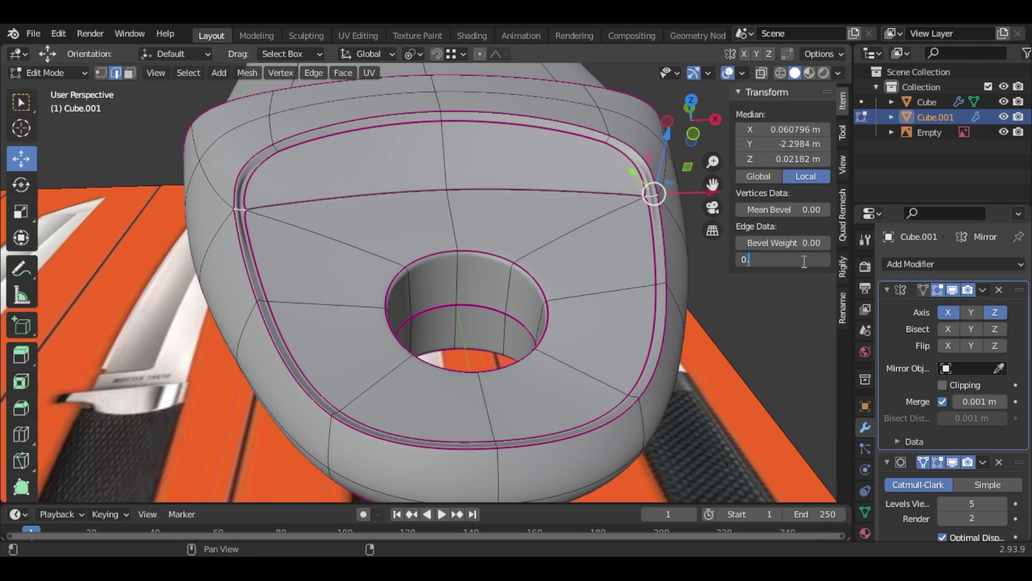
key(Return)
Clear the selection and examine the pommel's surface and rim from several angles.
key(alt+a)
click(727, 73)
scroll(468, 258, down, 5)
middle_drag(459, 258, 486, 263)
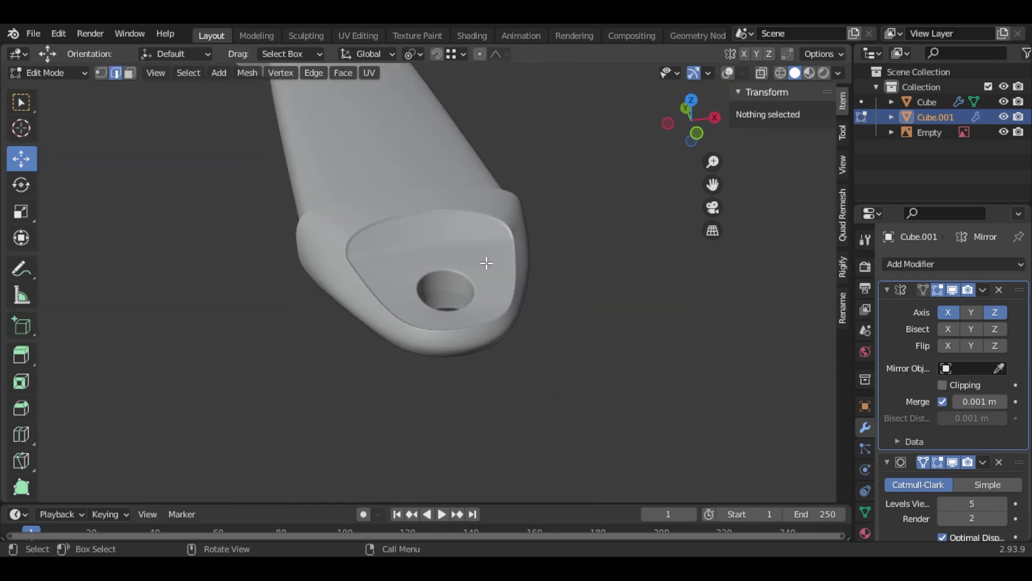
scroll(500, 284, up, 3)
middle_drag(511, 306, 510, 364)
key(alt+shift+z)
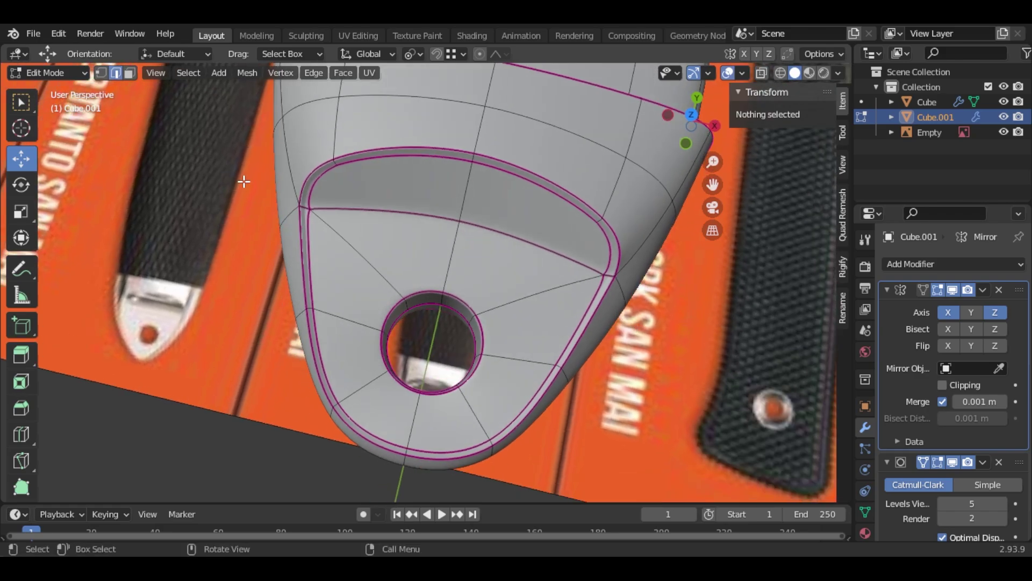
scroll(640, 188, down, 1)
mouse_move(640, 189)
middle_down()
mouse_move(643, 203)
mouse_move(635, 183)
middle_up()
scroll(629, 232, up, 1)
Move the inner rim vertex at the recess's outer corner slightly to smooth the corner.
click(612, 279)
middle_drag(696, 342, 659, 314)
key(alt+shift+z)
click(728, 74)
click(101, 73)
click(599, 348)
drag(657, 388, 648, 376)
middle_drag(594, 338, 622, 341)
click(728, 74)
middle_drag(610, 264, 462, 290)
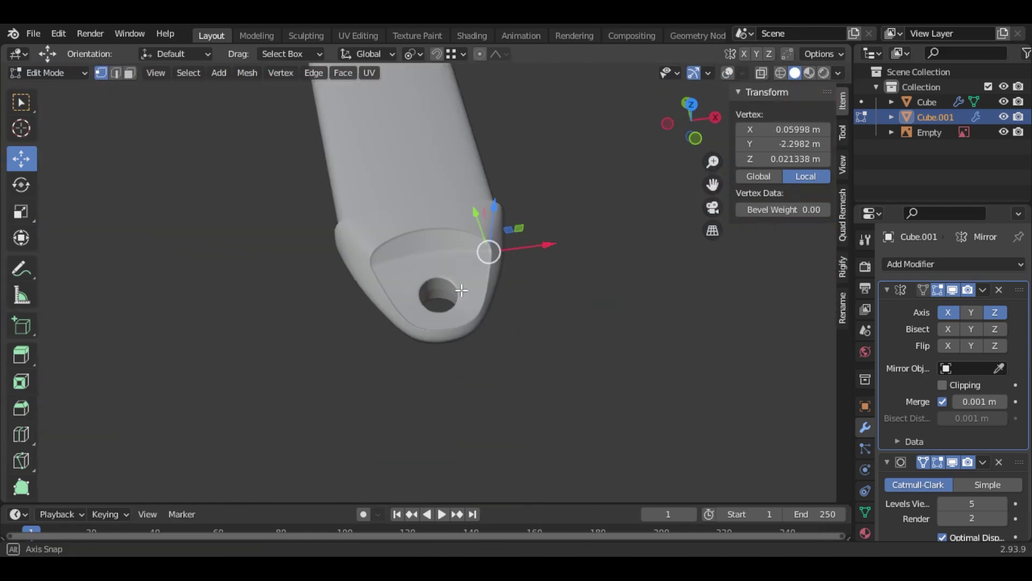
Lower the hole's upper rim loop about 0.0014 m along Z.
click(728, 74)
scroll(466, 265, up, 5)
click(115, 73)
alt+click(503, 269)
middle_drag(533, 298, 544, 269)
drag(557, 219, 557, 226)
Examine the handle and pommel against the reference image from several angles, with and without overlays.
middle_drag(530, 263, 598, 301)
scroll(597, 302, down, 10)
middle_drag(487, 309, 525, 325)
scroll(526, 324, down, 4)
middle_drag(613, 199, 530, 166)
scroll(531, 167, up, 3)
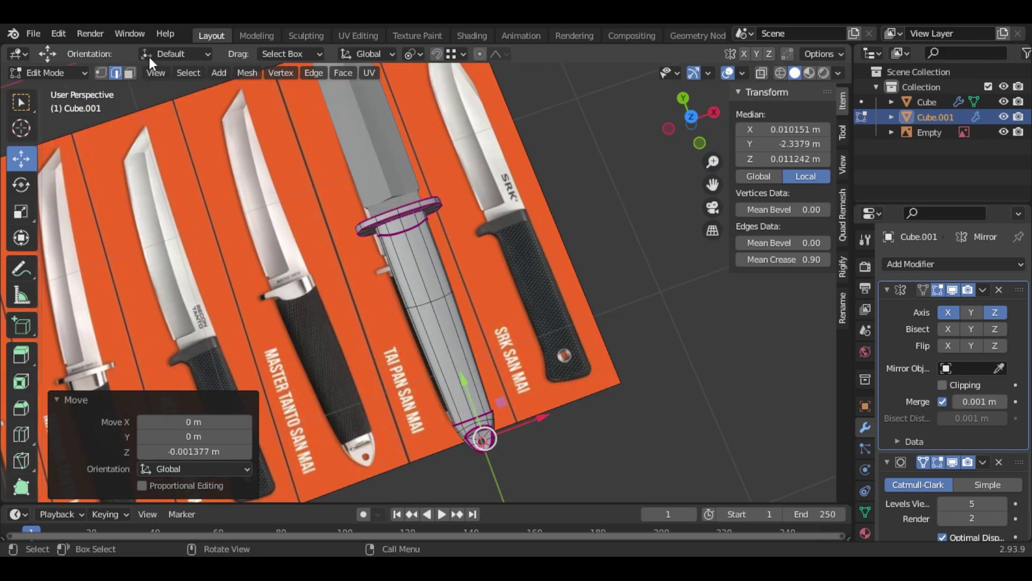
click(728, 73)
middle_drag(638, 231, 584, 398)
drag(718, 184, 715, 64)
middle_drag(607, 302, 671, 227)
drag(713, 184, 627, 307)
scroll(627, 306, up, 6)
click(728, 73)
Select the cross edges on both sides of the hole and lower them slightly along Z.
middle_drag(613, 215, 290, 329)
alt+click(589, 258)
alt+click(585, 271)
click(505, 253)
middle_drag(500, 274, 396, 352)
ctrl+click(455, 363)
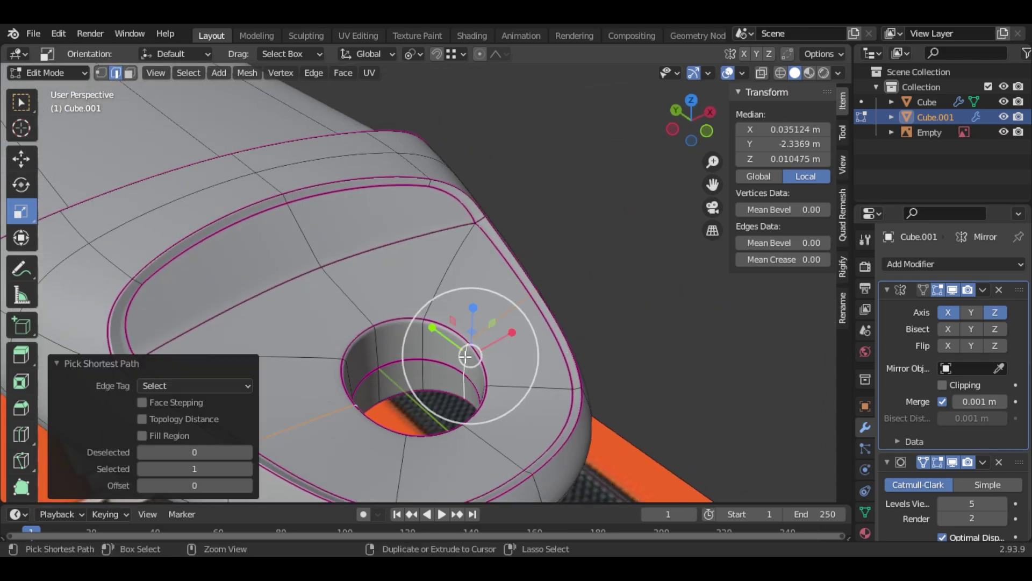
middle_drag(455, 364, 516, 242)
click(21, 158)
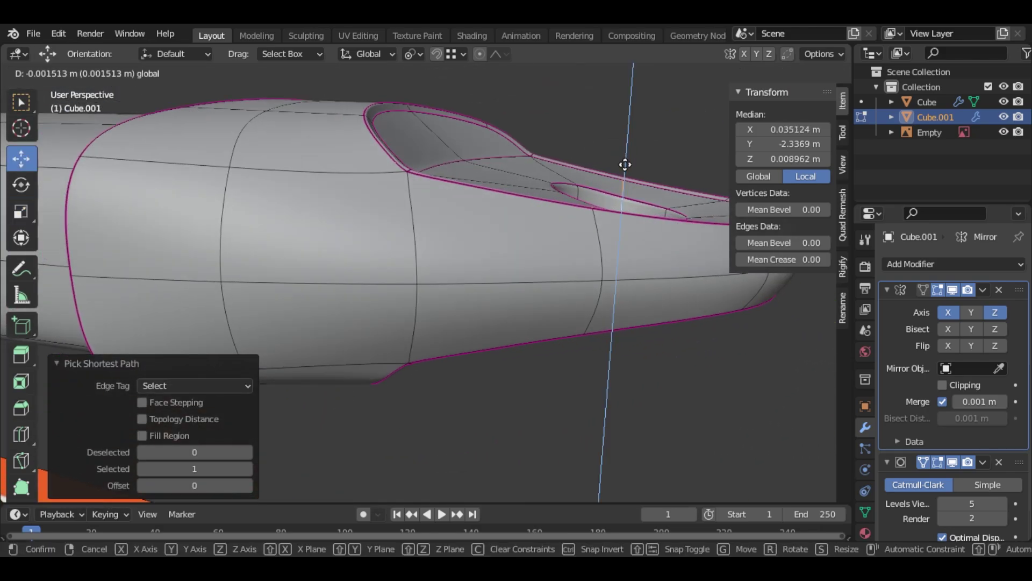
middle_drag(624, 164, 520, 130)
drag(518, 133, 518, 141)
Select the two diagonal edges between the hole and the pommel's end and raise them slightly along Z.
middle_drag(529, 205, 559, 252)
alt+click(583, 296)
middle_drag(583, 295, 562, 316)
click(562, 316)
scroll(563, 315, up, 2)
ctrl+click(716, 370)
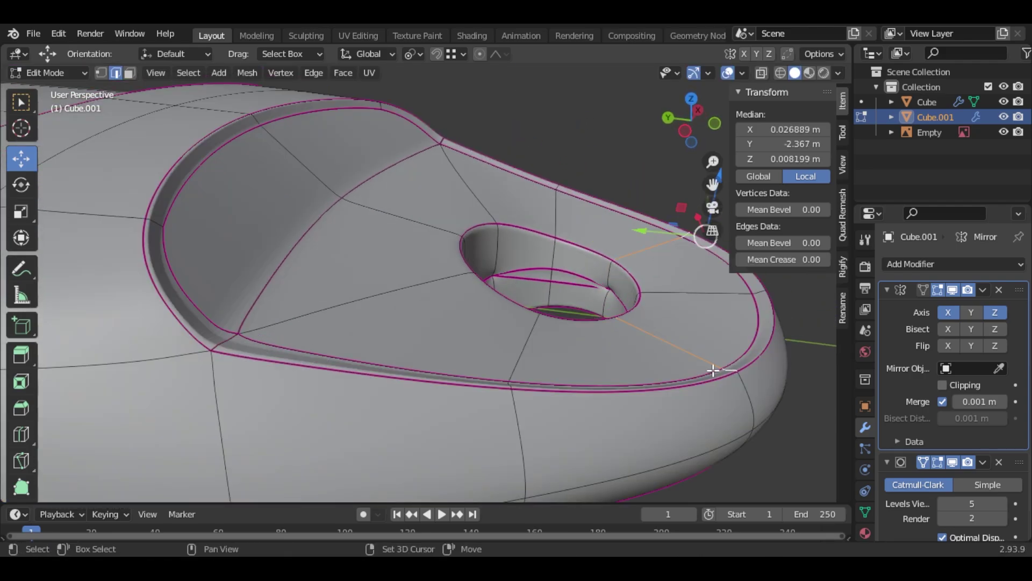
middle_drag(713, 370, 691, 317)
drag(611, 114, 611, 104)
Raise the centre edge between the hole and the pommel's end slightly along Z.
scroll(611, 108, down, 4)
middle_drag(612, 111, 455, 334)
shift+click(458, 323)
scroll(455, 350, up, 2)
click(456, 372)
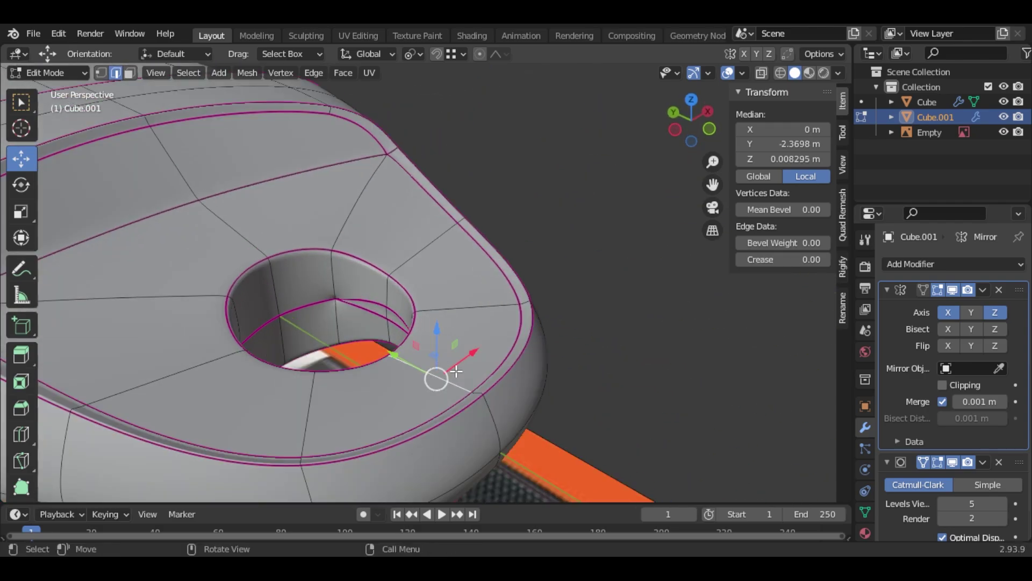
click(450, 378)
middle_drag(450, 377, 425, 253)
drag(305, 103, 305, 95)
Raise the two diagonal edges near the pommel's end by about 0.0009 m along Z.
middle_drag(305, 97, 376, 218)
scroll(516, 323, up, 2)
click(555, 349)
key(ctrl+z)
middle_drag(507, 336, 502, 330)
click(568, 88)
middle_drag(567, 88, 413, 328)
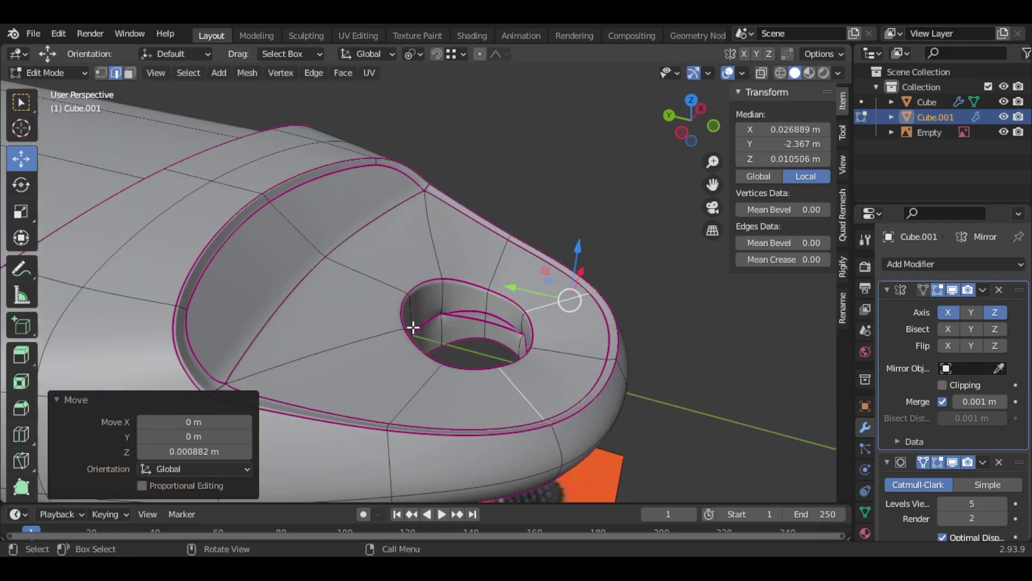
Select the cross edges beside the hole and raise the selection about 0.0006 m along Z.
shift+click(403, 402)
middle_drag(405, 399, 419, 350)
click(519, 138)
middle_drag(519, 137, 549, 186)
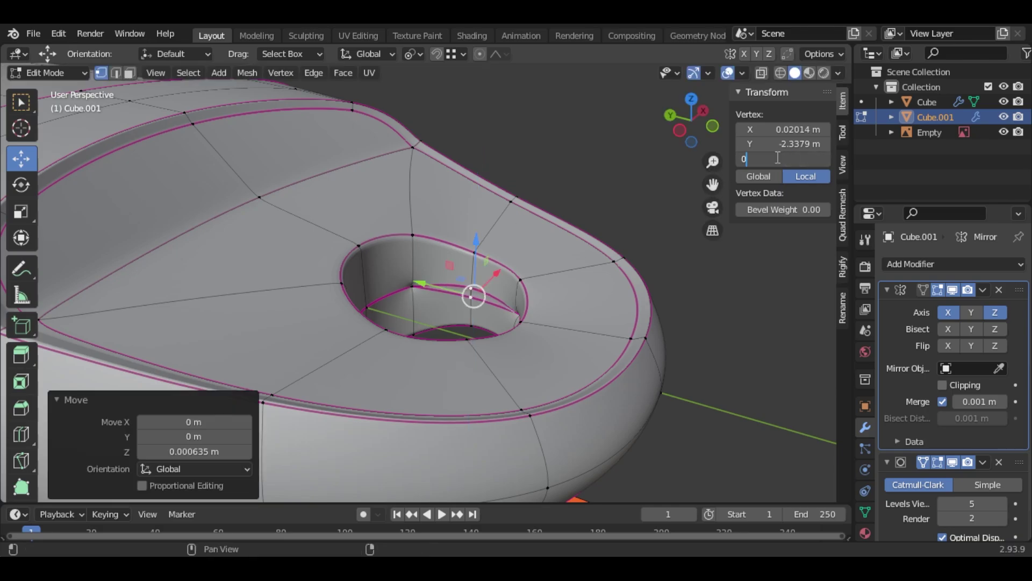
Set the selected hole vertex's Z to 0, and shift two vertices on the hole's rim along Z, the second up about 0.001 m.
key(Return)
middle_drag(645, 299, 396, 219)
click(727, 72)
click(666, 168)
mouse_move(667, 167)
middle_down()
mouse_move(644, 211)
mouse_move(649, 166)
middle_up()
key(g)
key(z)
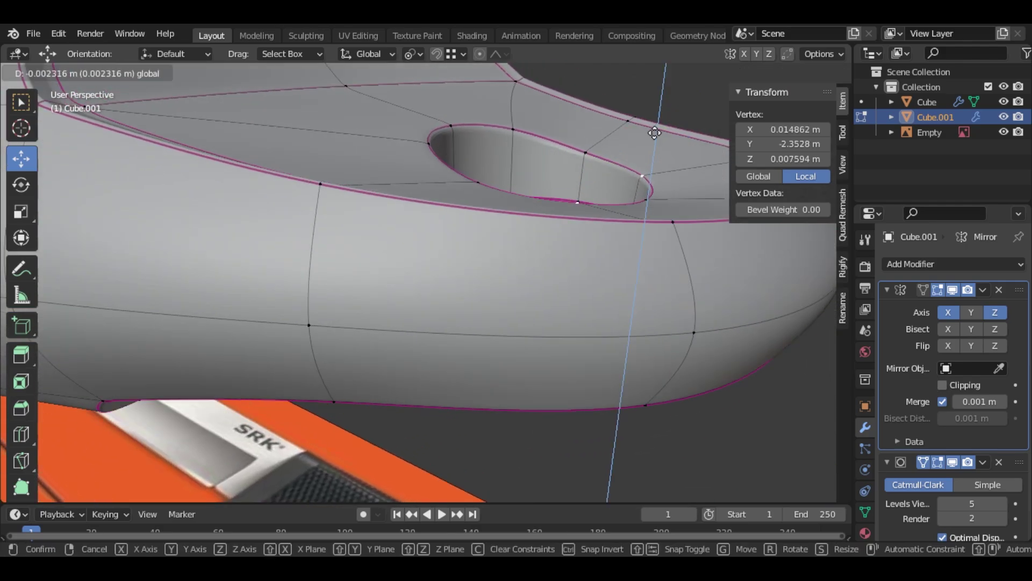
drag(655, 135, 654, 136)
click(586, 152)
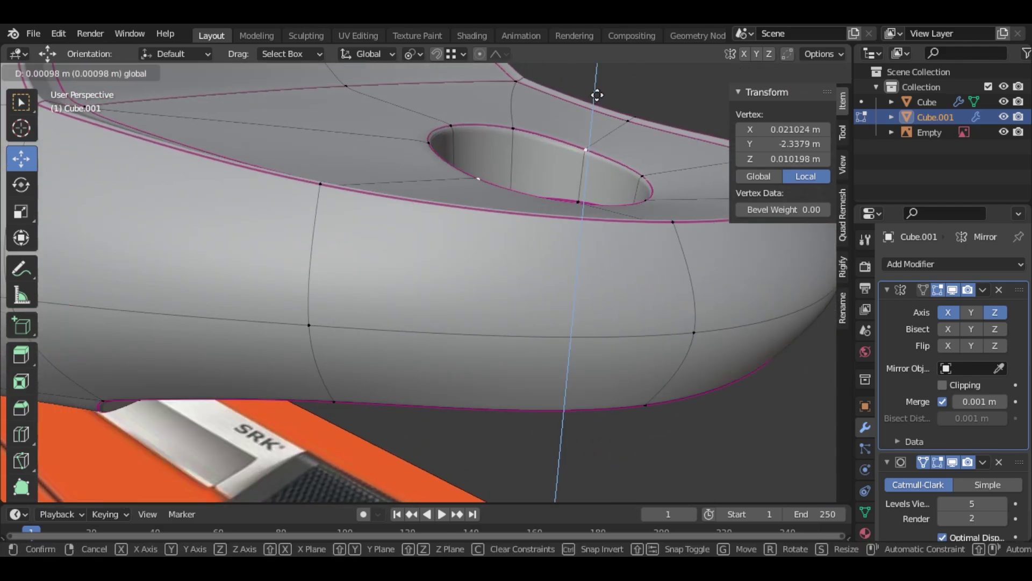
click(597, 95)
Examine the shading of the pommel recess and its through-hole with overlays hidden, from several angles.
middle_drag(597, 95, 430, 339)
click(727, 74)
scroll(656, 371, down, 5)
scroll(657, 371, up, 4)
middle_drag(657, 371, 609, 283)
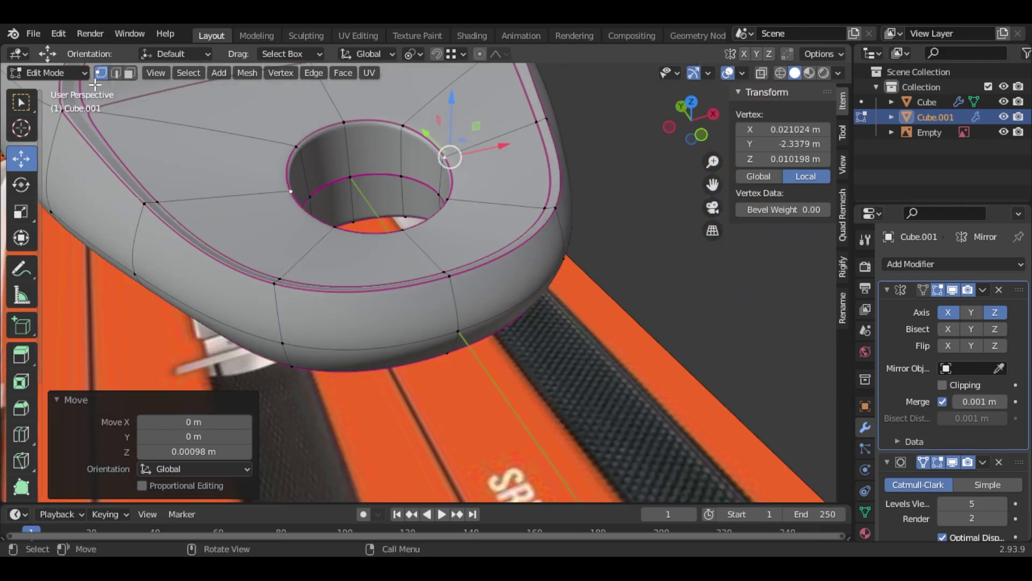
key(2)
middle_drag(729, 227, 724, 321)
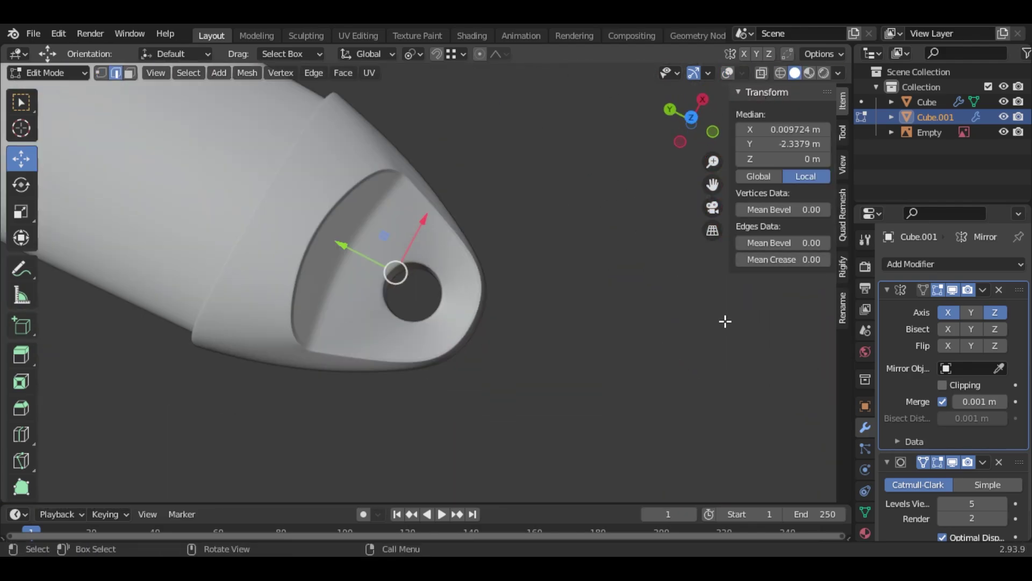
scroll(710, 269, down, 4)
middle_drag(696, 223, 575, 233)
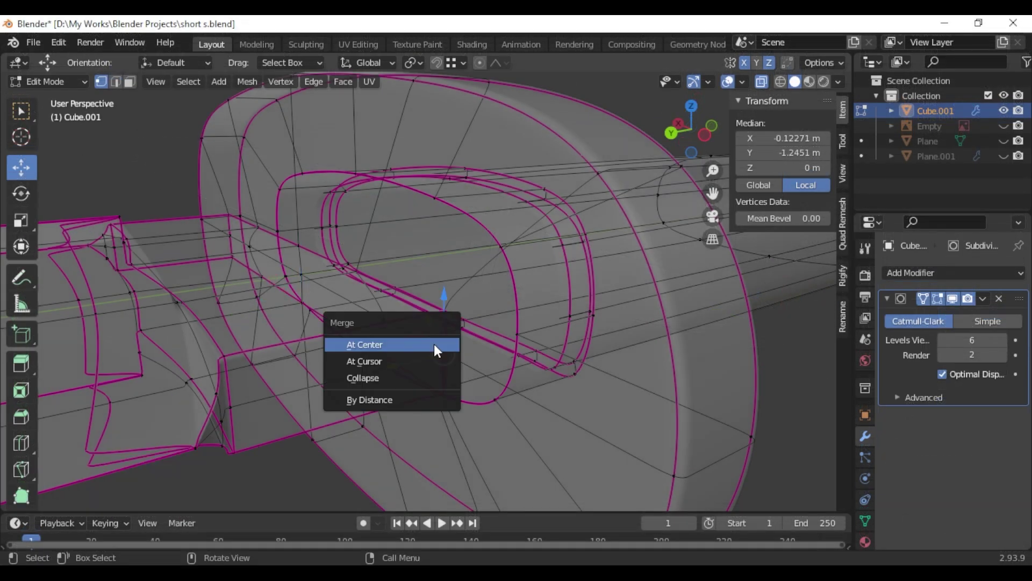
Merge the selected vertices beside the guard slot at their centre and check the result without X-ray.
click(433, 348)
middle_drag(433, 348, 330, 154)
click(761, 82)
middle_drag(409, 215, 430, 178)
Select the edge loops at both ends of the grip, beside the guard collar and the pommel, and mark them as seams.
click(115, 81)
click(761, 82)
scroll(355, 258, up, 3)
alt+click(346, 268)
drag(718, 199, 784, 214)
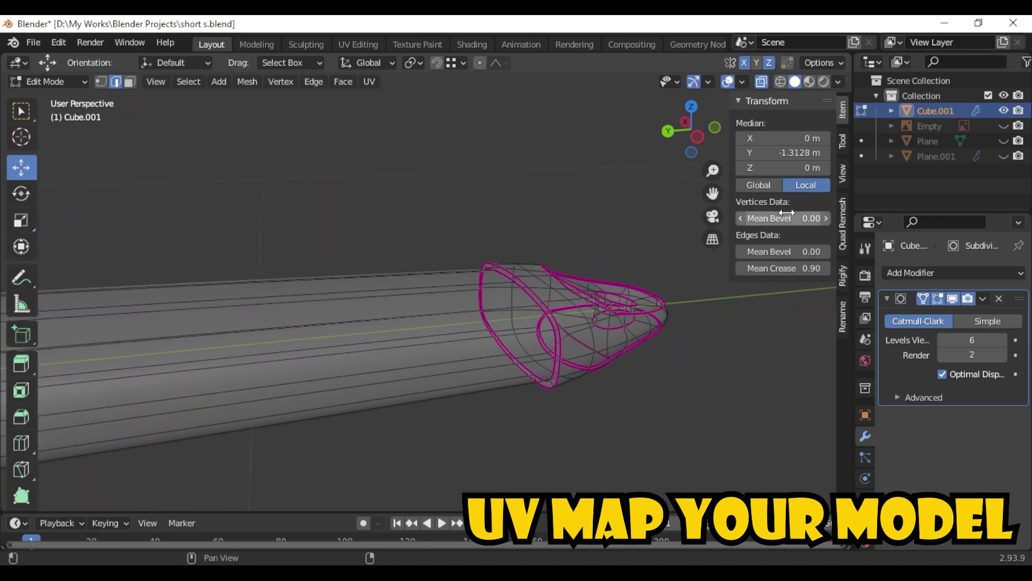
scroll(672, 280, up, 4)
alt+click(635, 298)
scroll(642, 304, down, 5)
middle_drag(613, 290, 498, 256)
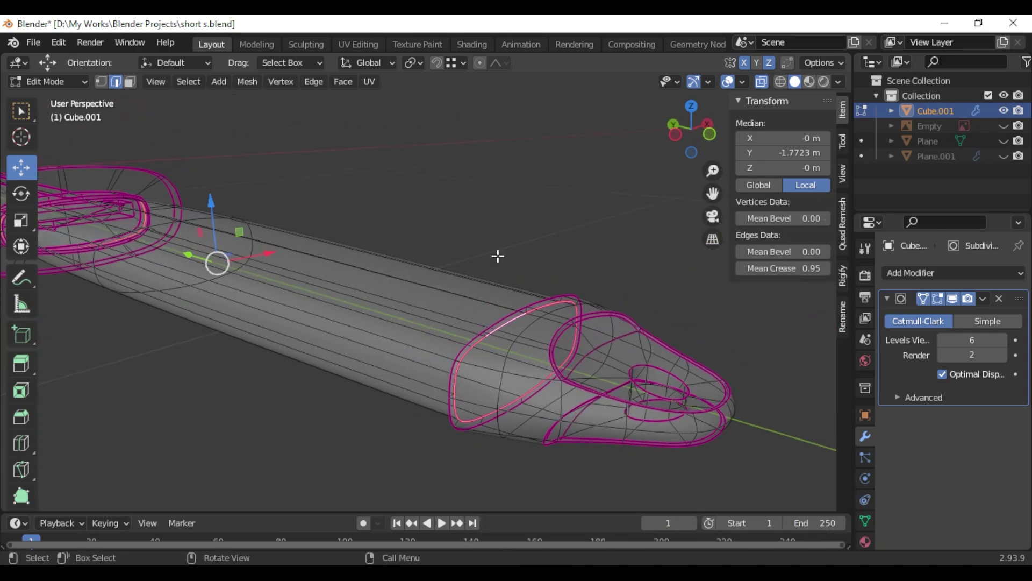
shift+middle_drag(232, 231, 356, 273)
right_click(355, 274)
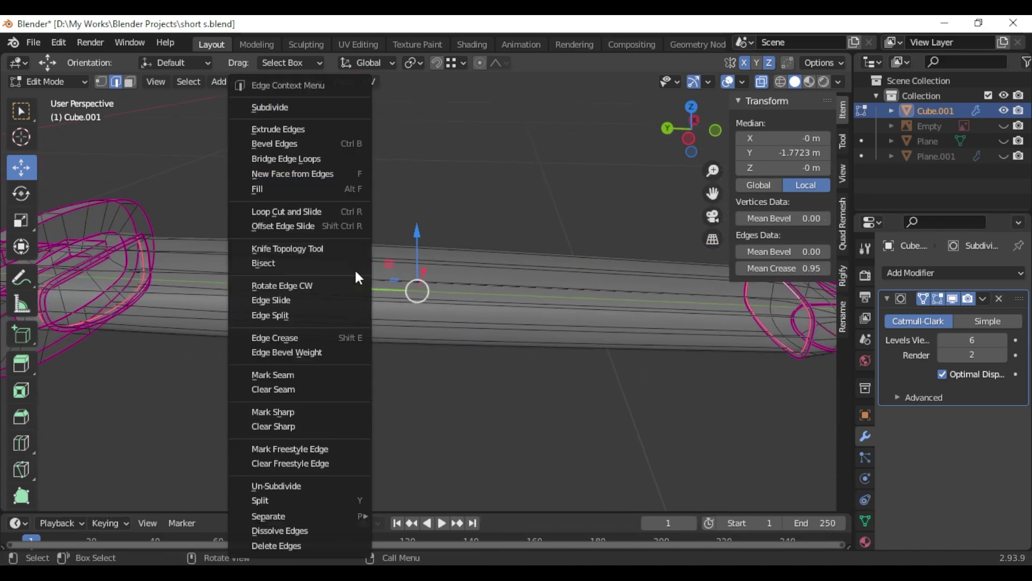
click(305, 375)
Mark the lengthwise edges running along the grip's side as a seam.
middle_drag(211, 297, 243, 214)
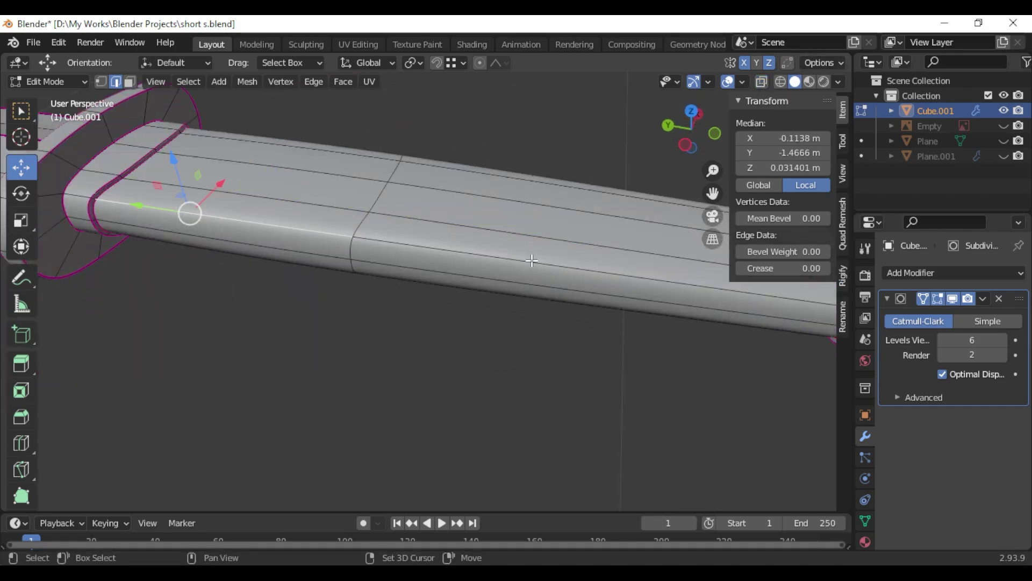
right_click(428, 185)
click(393, 341)
shift+middle_drag(393, 341, 615, 275)
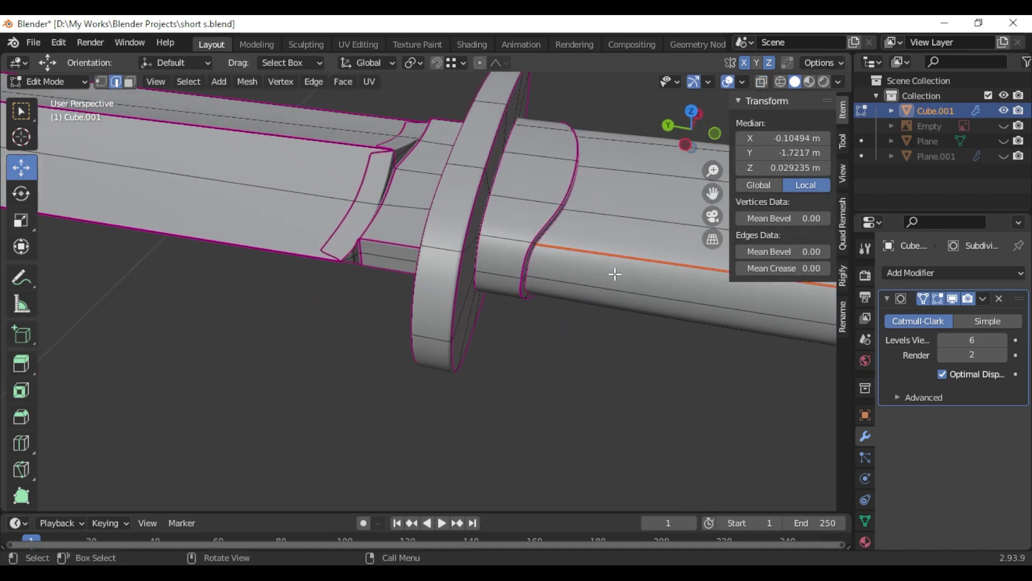
Select the collar, guard and blade-base edges that continue the grip's lengthwise seam, with the loop where the blade meets the guard, and mark them as seams.
click(762, 83)
middle_drag(645, 205, 495, 182)
alt+click(460, 260)
click(762, 81)
key(KP_Decimal)
middle_drag(518, 306, 462, 279)
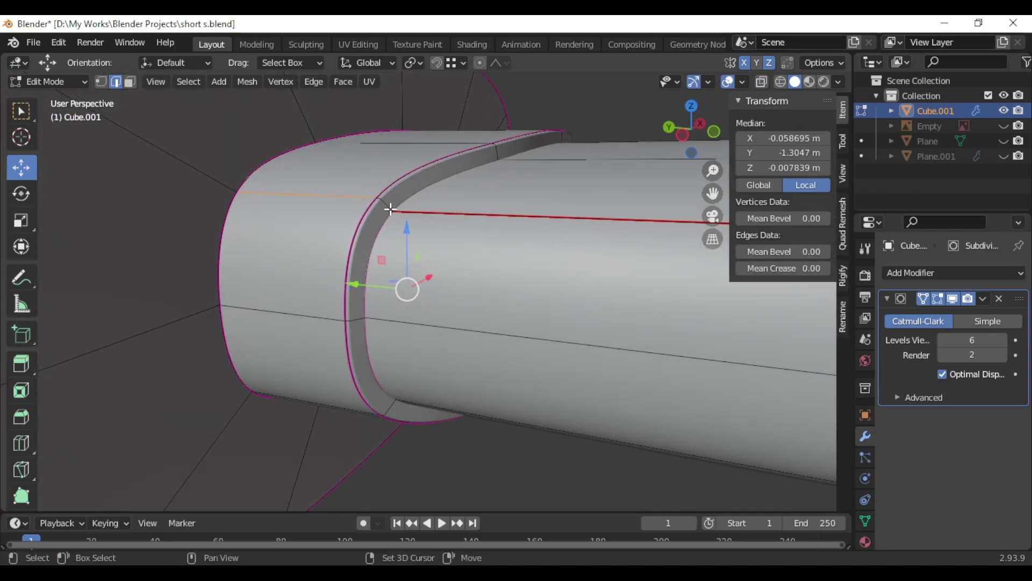
shift+click(391, 210)
scroll(400, 223, down, 2)
middle_drag(413, 235, 468, 195)
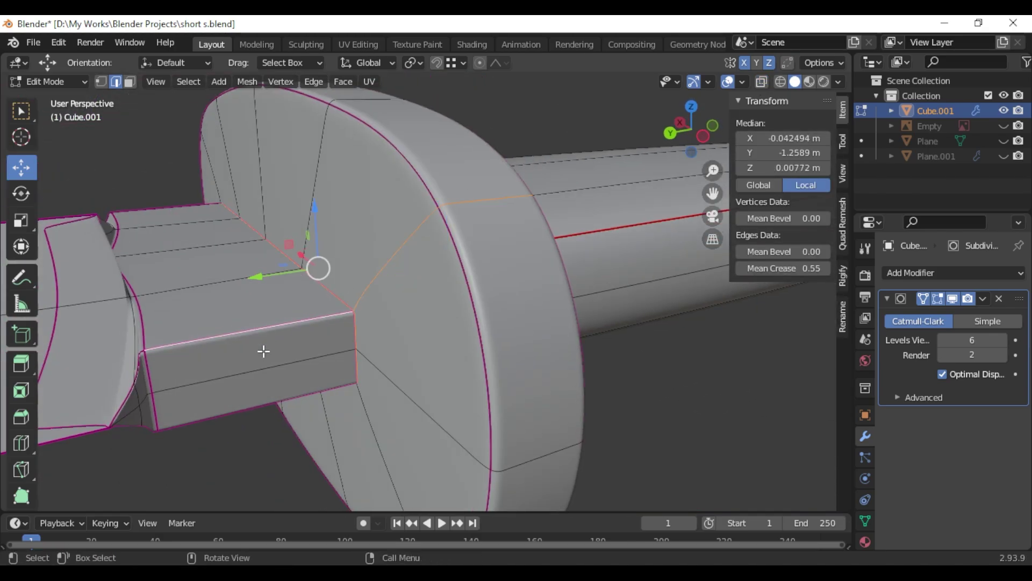
middle_drag(264, 351, 249, 398)
shift+click(231, 381)
shift+click(249, 398)
scroll(252, 397, down, 7)
scroll(207, 438, down, 2)
shift+middle_drag(742, 166, 231, 445)
shift+click(242, 404)
right_click(364, 265)
click(362, 342)
Select the side centre edges from the grip to the pommel's end, plus the centre edges inside the through-hole, and mark them as seams.
shift+middle_drag(697, 203, 510, 247)
scroll(548, 253, up, 3)
click(477, 346)
shift+middle_drag(613, 329, 564, 282)
scroll(565, 281, up, 6)
shift+middle_drag(721, 202, 503, 253)
scroll(506, 269, up, 4)
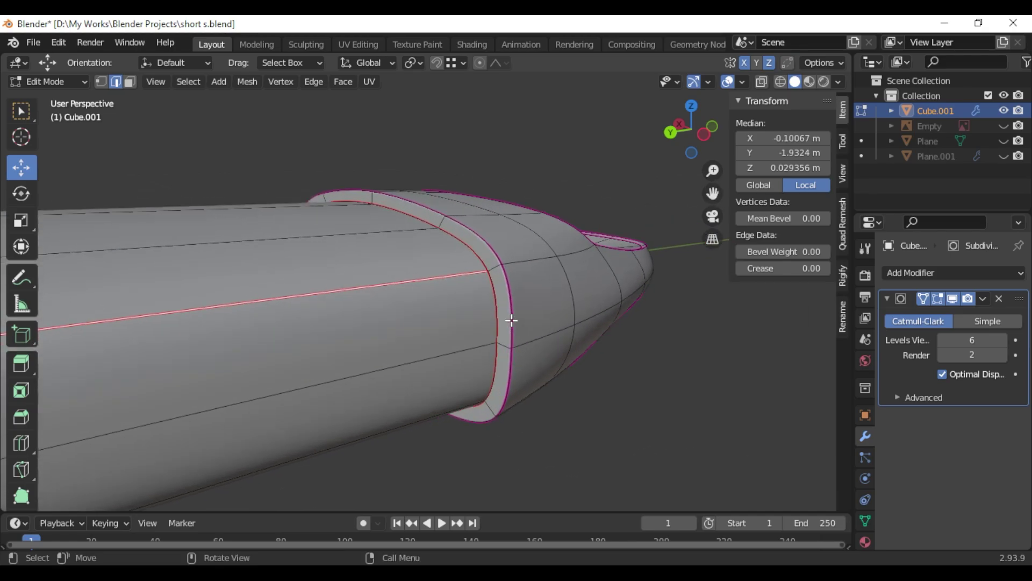
middle_drag(511, 321, 513, 353)
alt+click(513, 352)
key(KP_Decimal)
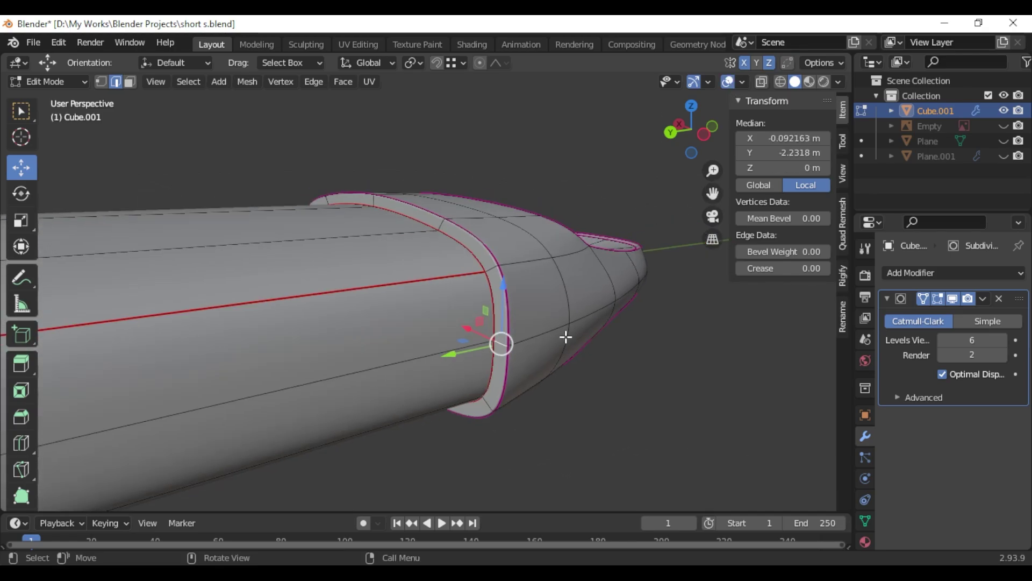
scroll(599, 302, down, 3)
ctrl+click(684, 297)
middle_drag(684, 296, 533, 369)
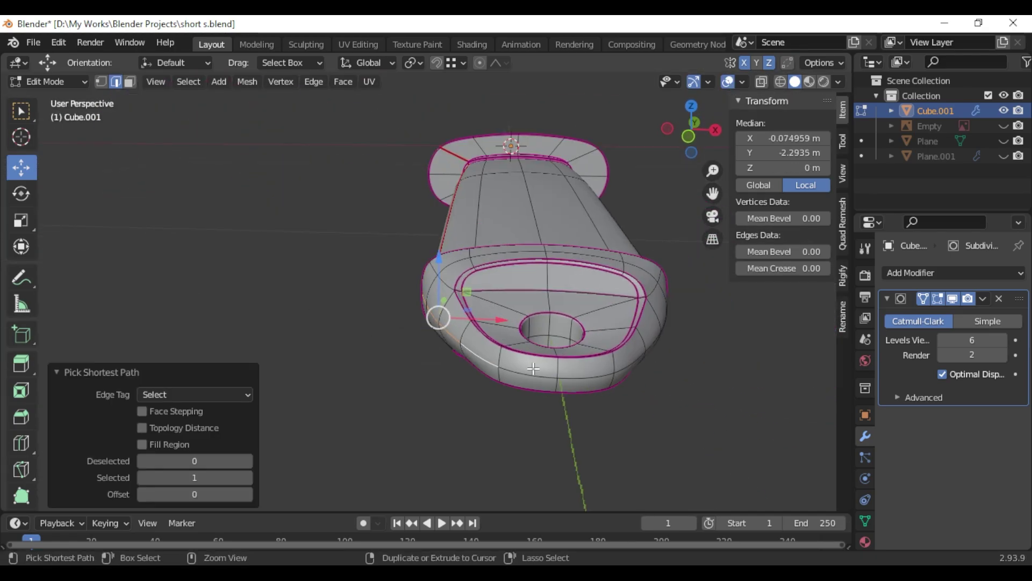
scroll(601, 316, up, 2)
right_click(591, 310)
click(556, 341)
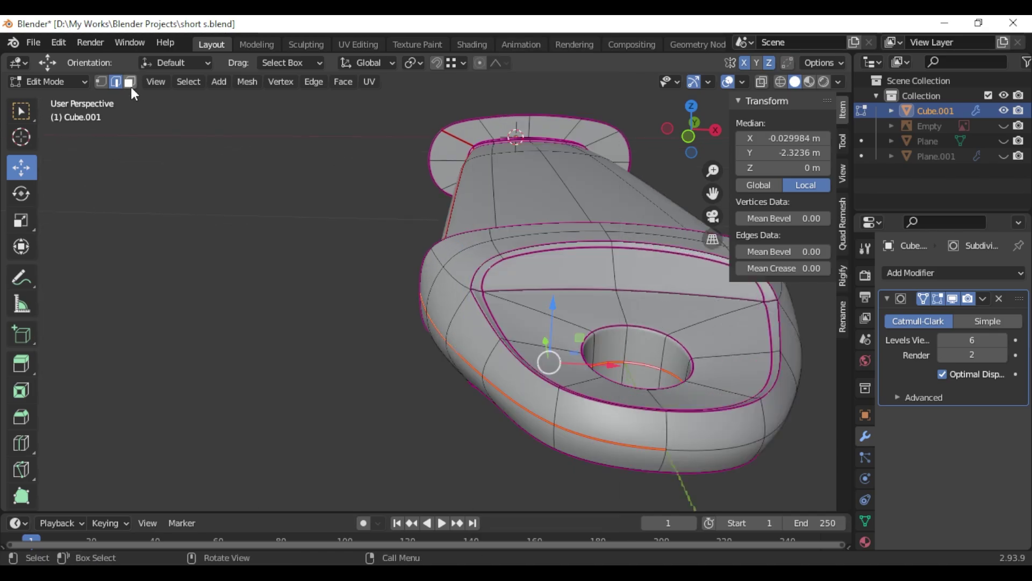
Select all faces, unwrap them with the Angle Based method, and inspect the layout in the UV Editing workspace.
key(3)
key(a)
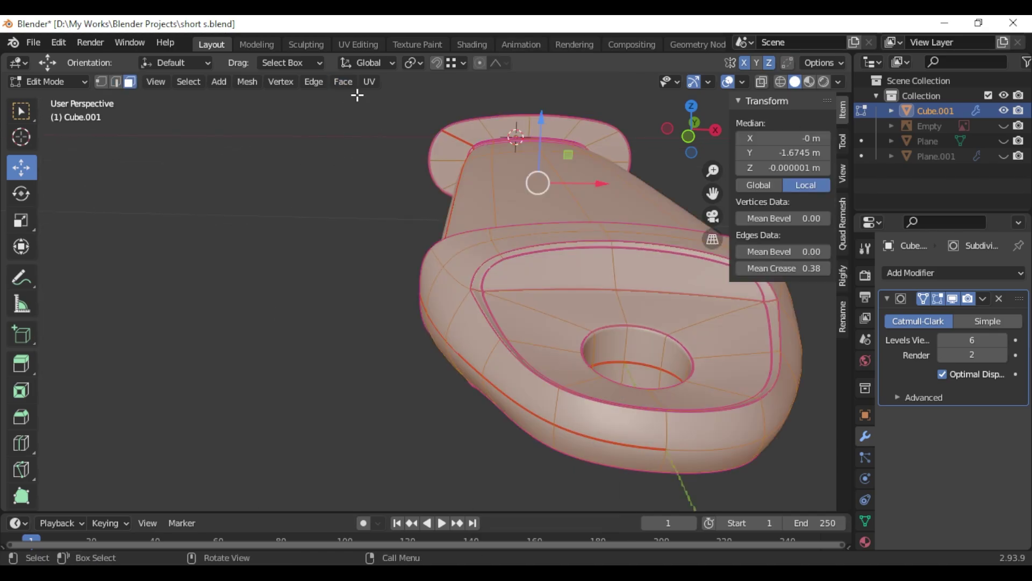
click(369, 81)
click(386, 97)
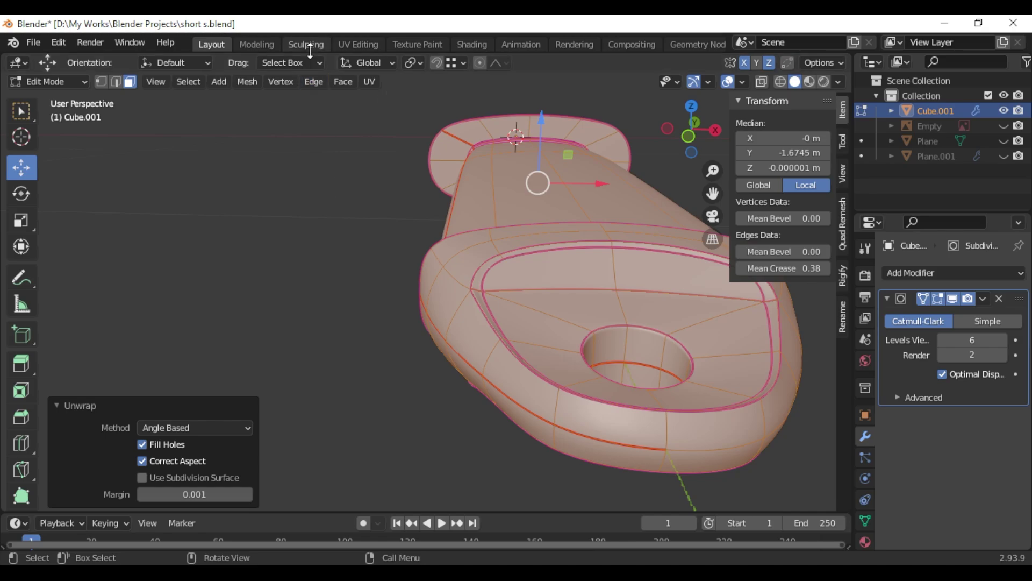
click(358, 44)
scroll(275, 292, down, 3)
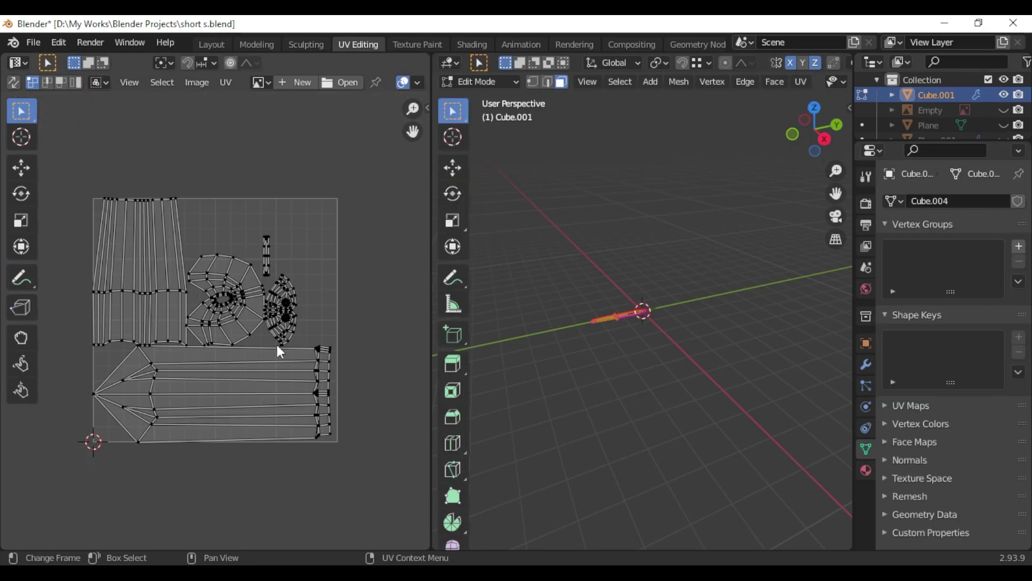
scroll(276, 344, up, 2)
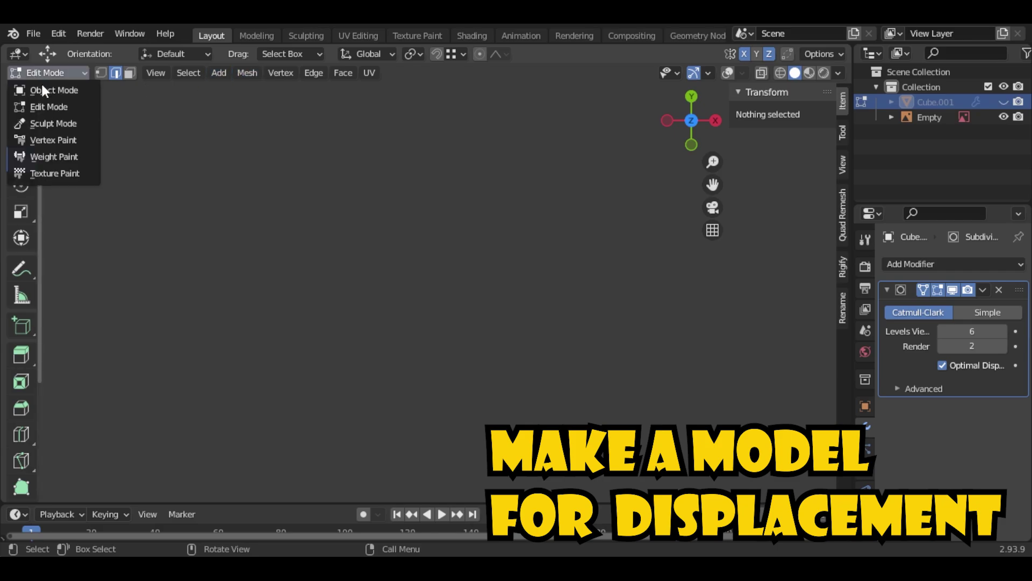
Leave mesh editing of the knife and add a 2 m mesh plane at the origin.
click(43, 90)
click(189, 74)
mouse_move(171, 72)
mouse_move(215, 90)
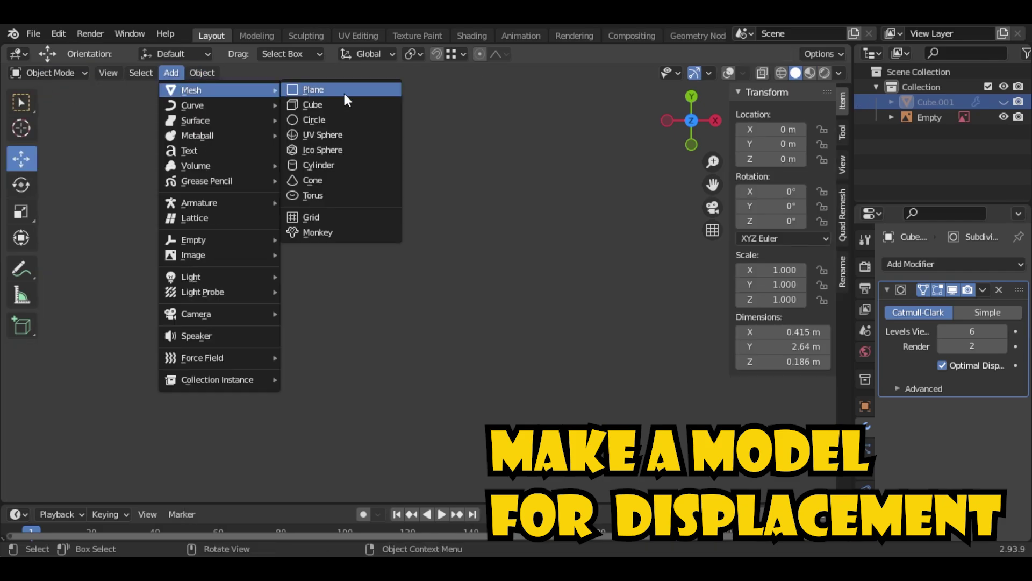
click(344, 94)
shift+middle_drag(397, 134, 404, 183)
middle_drag(404, 183, 435, 259)
scroll(435, 206, up, 2)
Add a second mesh plane at the origin and enter Edit Mode with the overlays shown.
click(171, 73)
mouse_move(197, 88)
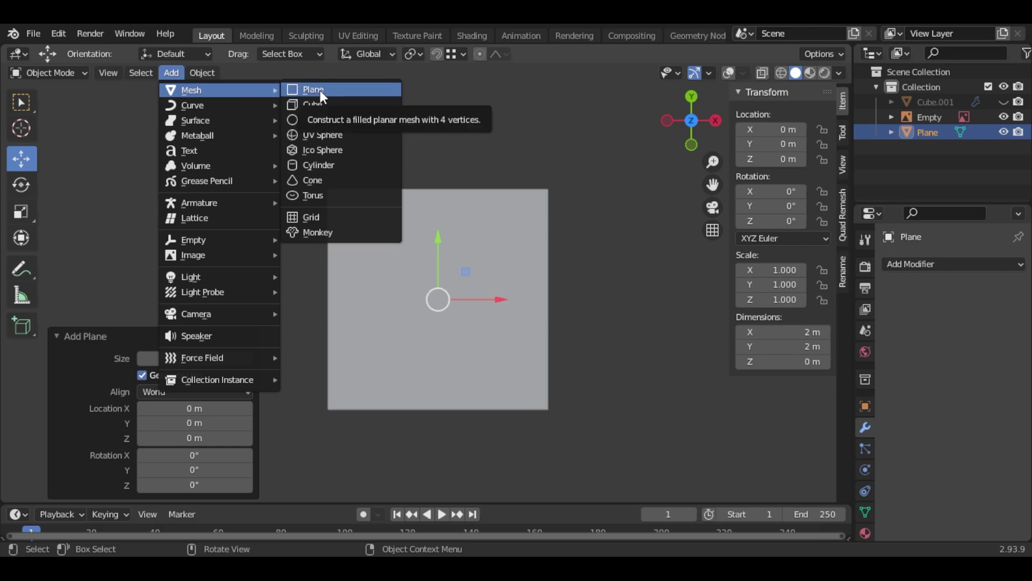
click(320, 90)
key(Tab)
key(shift+alt+z)
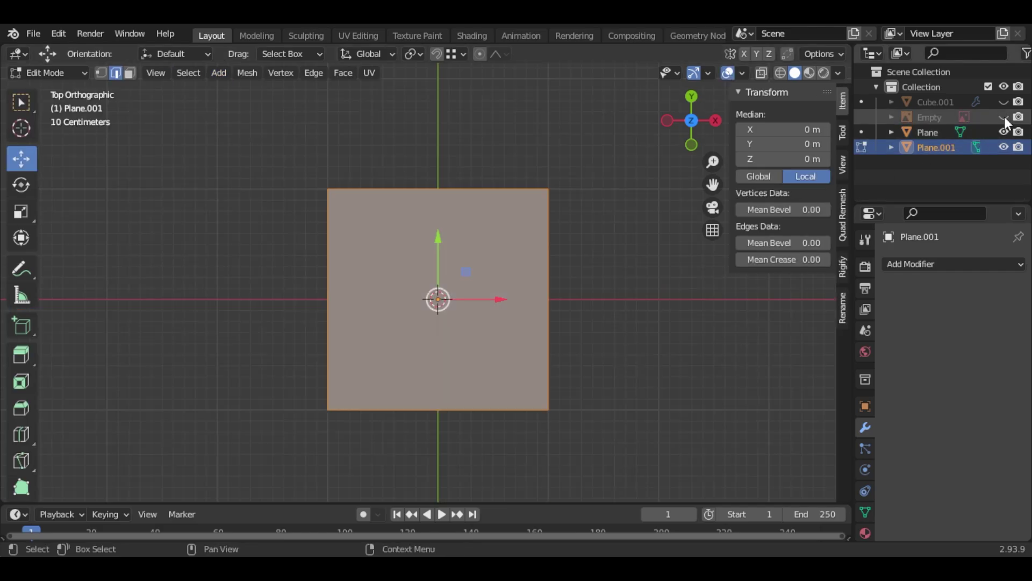
Rotate the second plane by 9045° about Z and scale it to about 0.6 along X to form a tall diamond.
scroll(377, 242, up, 1)
drag(504, 278, 482, 248)
text(9045)
key(Return)
click(22, 211)
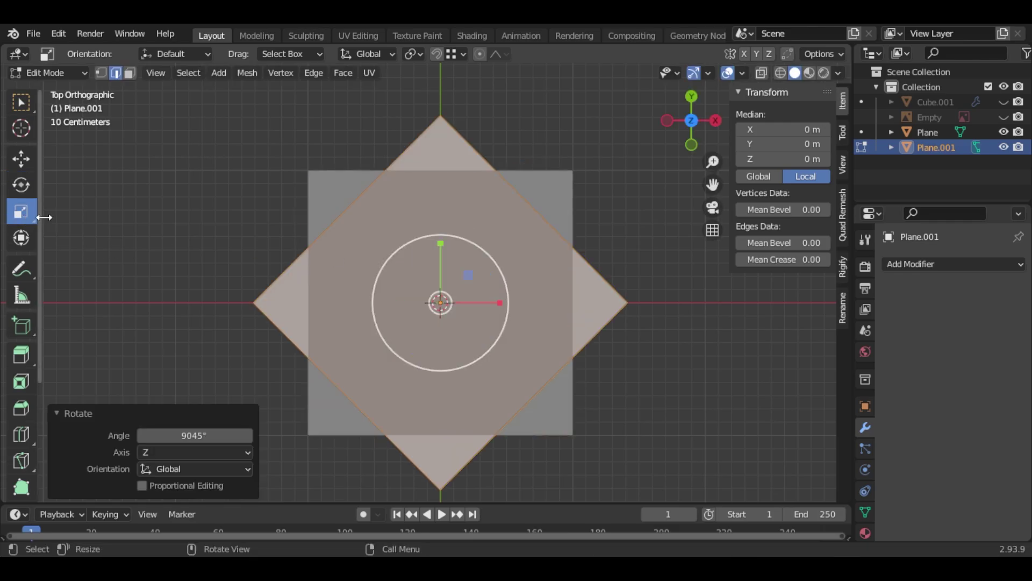
drag(495, 304, 473, 309)
Knife-cut the diamond corner to corner along both its vertical and horizontal diagonals.
click(447, 479)
key(Return)
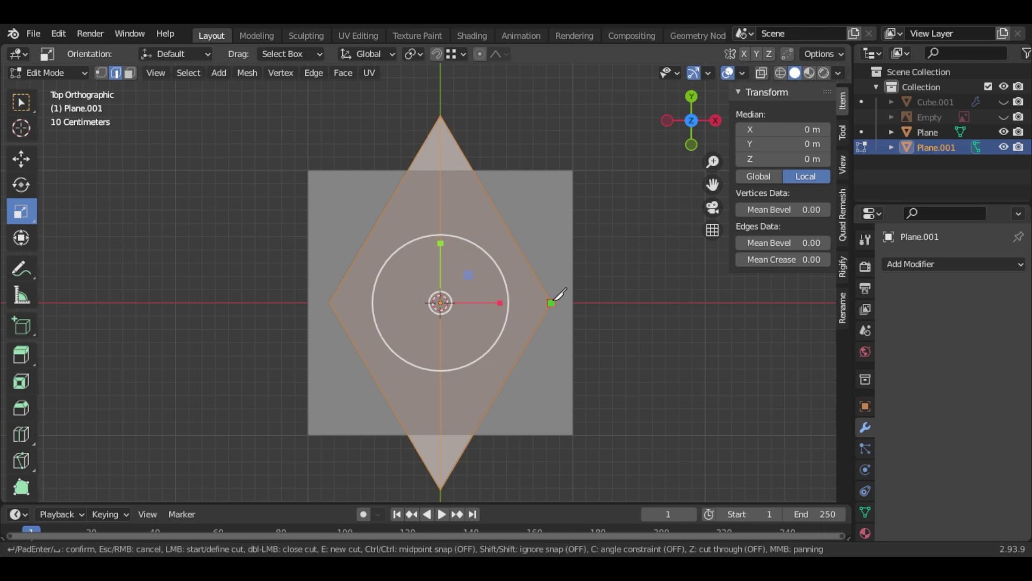
key(Return)
Raise the diamond's centre vertex about 0.33 m along Z to form a low pyramid.
middle_drag(334, 299, 149, 203)
middle_drag(437, 323, 468, 322)
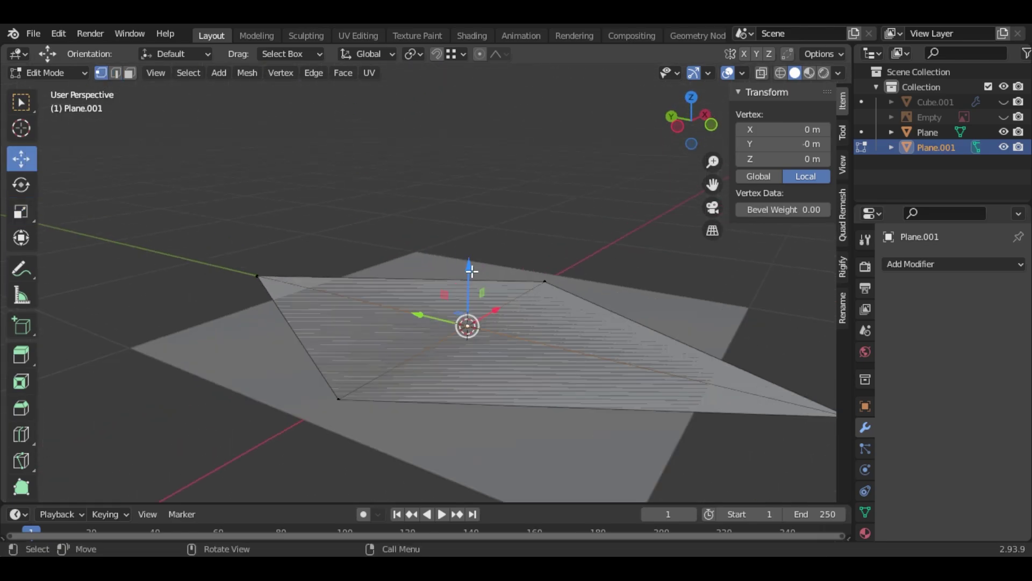
key(g)
key(z)
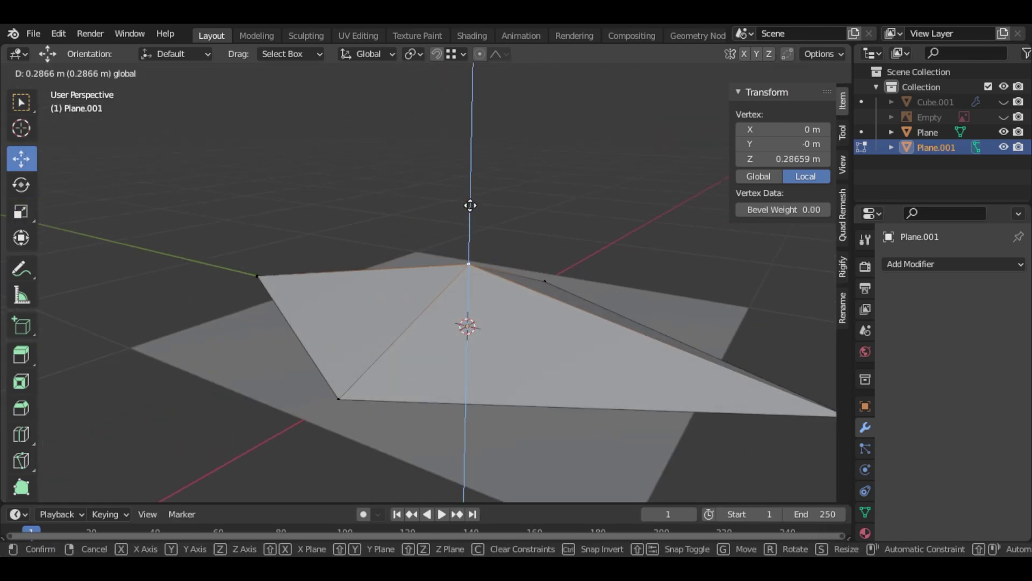
drag(471, 194, 472, 187)
middle_drag(467, 215, 387, 233)
drag(454, 196, 455, 203)
Crease the pyramid's outer edges, and set the crease of its four ridge edges to 0.90.
click(116, 73)
click(484, 315)
middle_drag(486, 316, 493, 362)
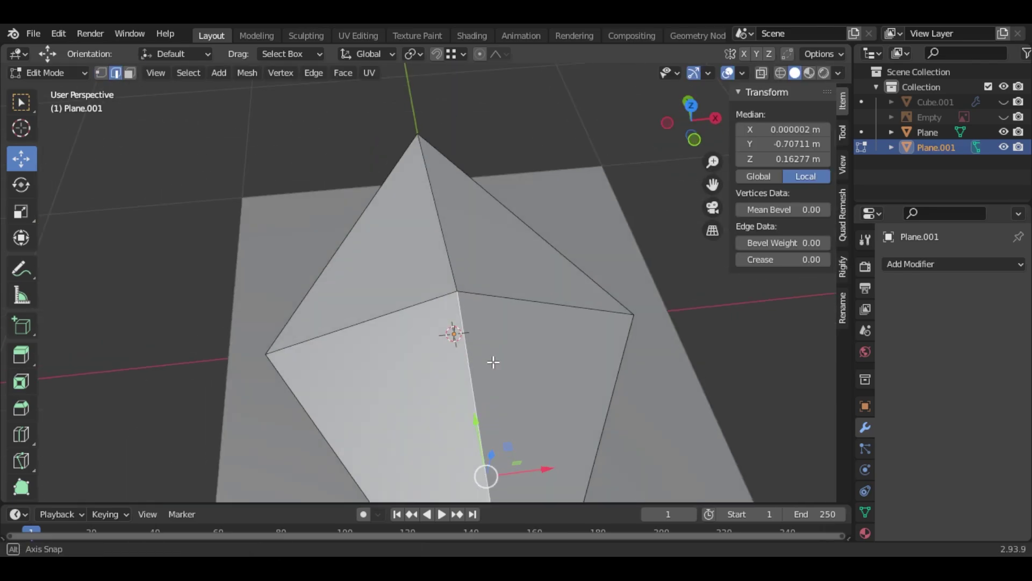
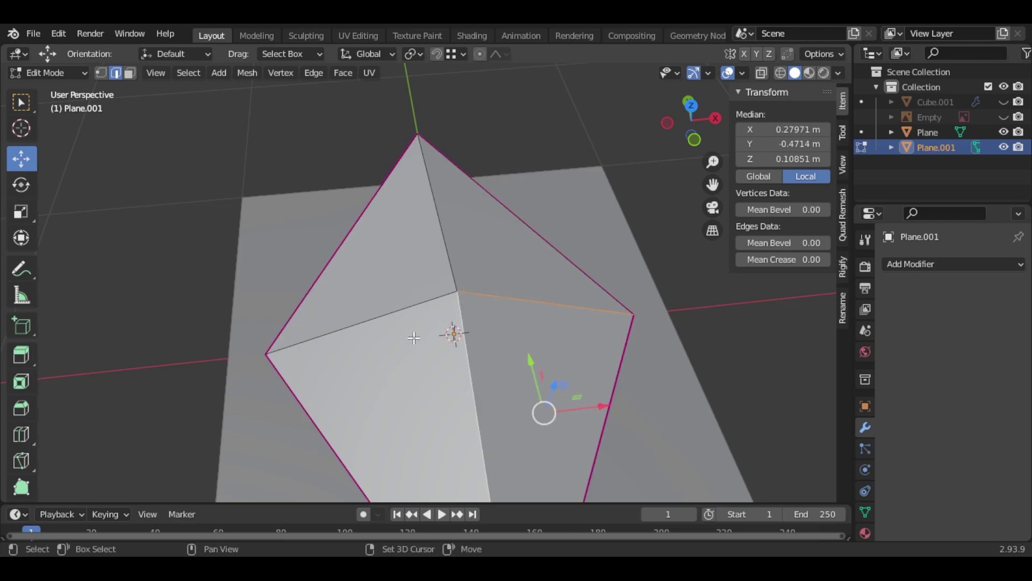
key(Return)
scroll(682, 226, down, 3)
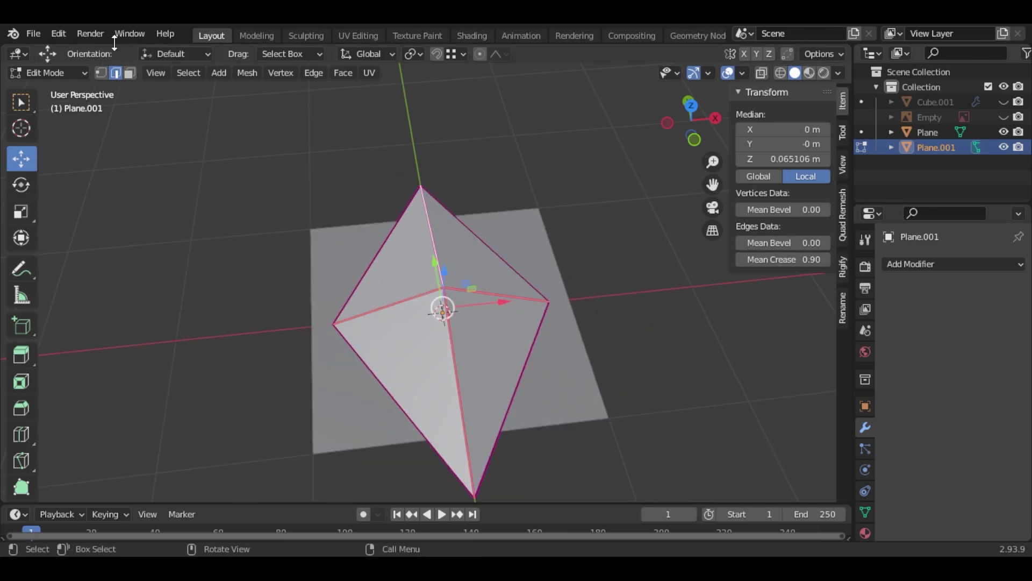
From the top view, scale the diamond pyramid uniformly to 0.310 and return to Object Mode.
click(691, 110)
key(s)
click(530, 325)
click(48, 72)
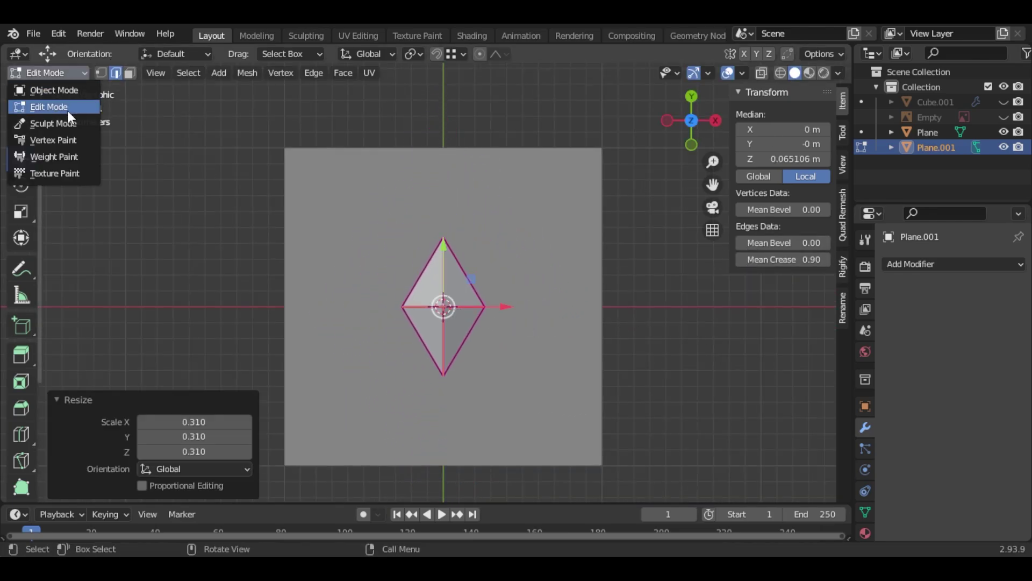
click(48, 88)
Add an Array modifier to the diamond pyramid and set its count to 4.
click(949, 264)
scroll(743, 524, down, 3)
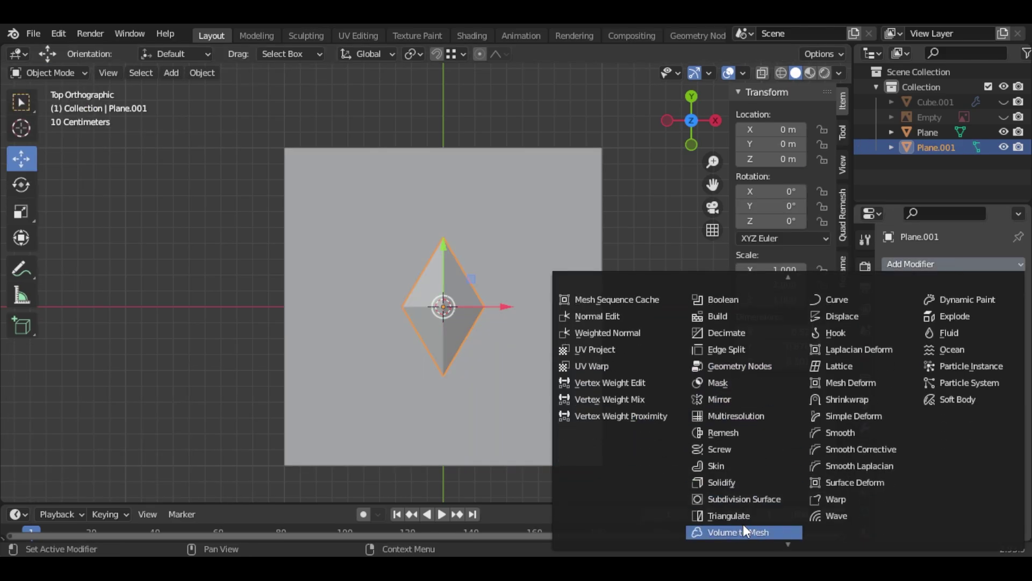
scroll(721, 356, up, 2)
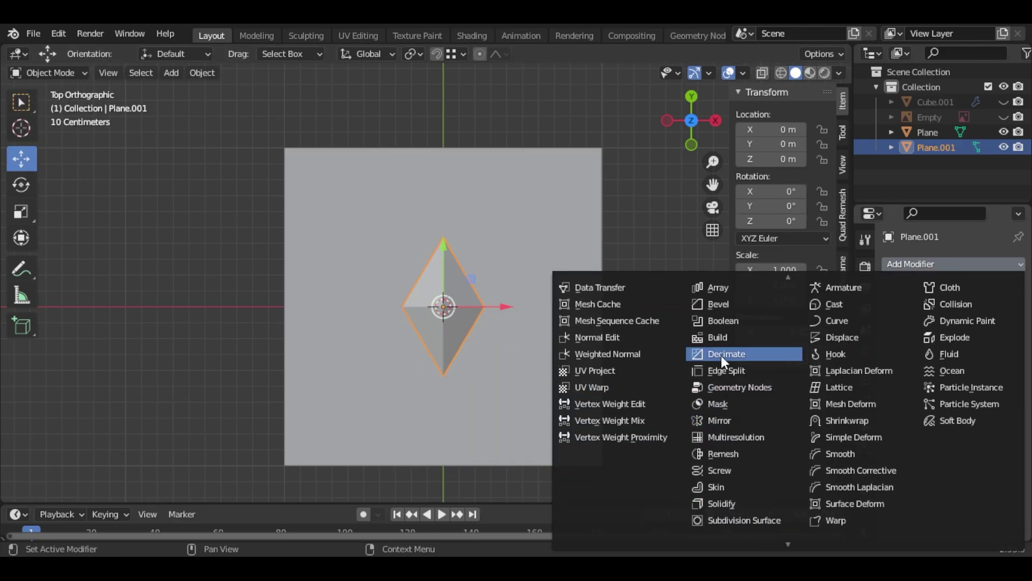
click(722, 288)
click(1003, 331)
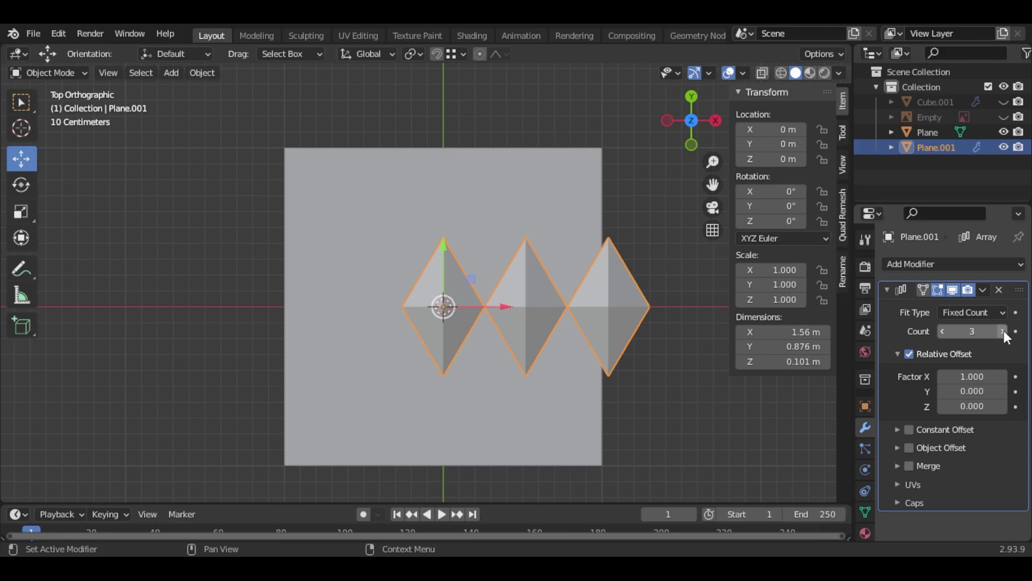
click(1005, 331)
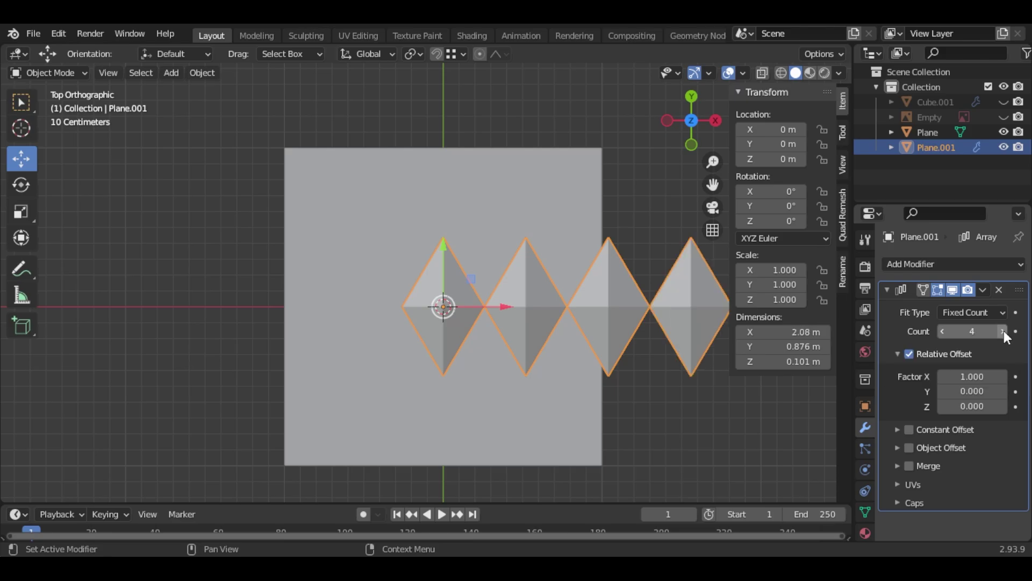
Reduce the array count to 3, then try a duplicate Array modifier with its X factor at -1.
click(947, 331)
click(983, 290)
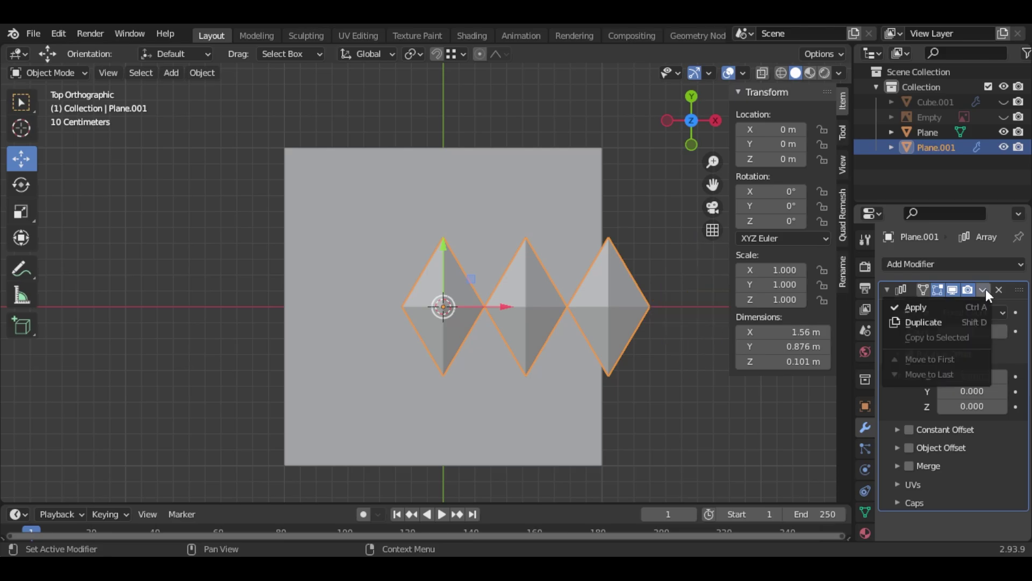
click(921, 320)
scroll(946, 376, down, 8)
click(973, 406)
text(-)
key(Return)
scroll(622, 344, down, 3)
scroll(1010, 383, up, 6)
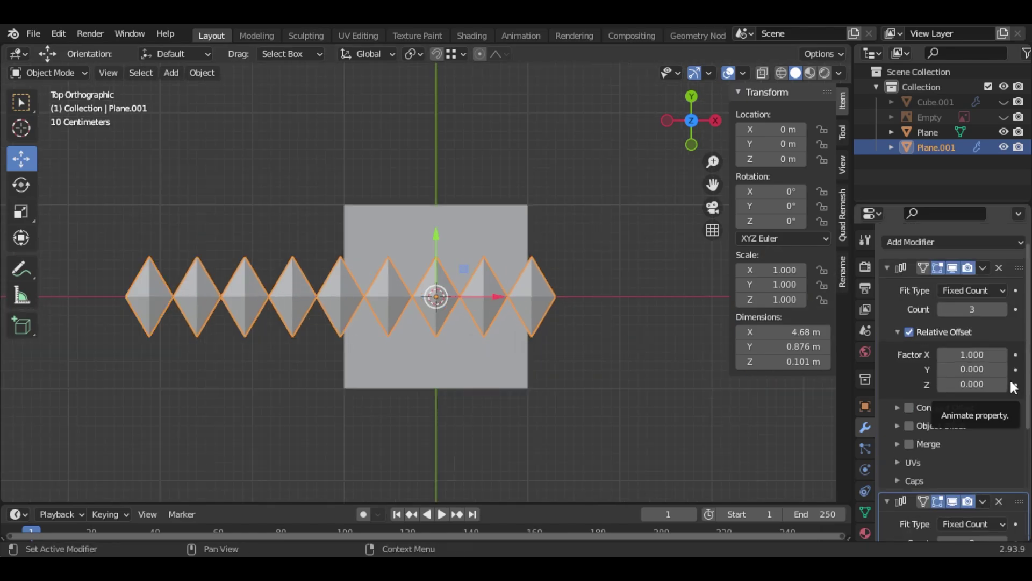
Step the duplicate Array modifier's count down to 1 and remove that modifier.
scroll(1000, 387, down, 3)
click(952, 410)
click(951, 410)
click(942, 452)
click(942, 451)
click(1002, 452)
scroll(1016, 373, up, 4)
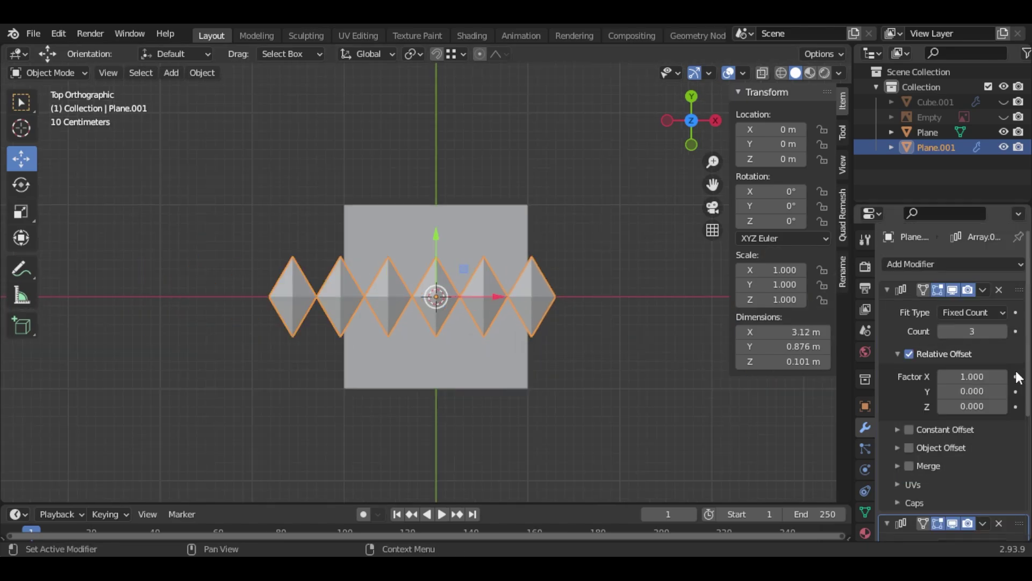
scroll(1017, 373, down, 4)
scroll(1016, 373, up, 4)
scroll(1016, 372, down, 4)
scroll(1016, 378, up, 1)
click(944, 474)
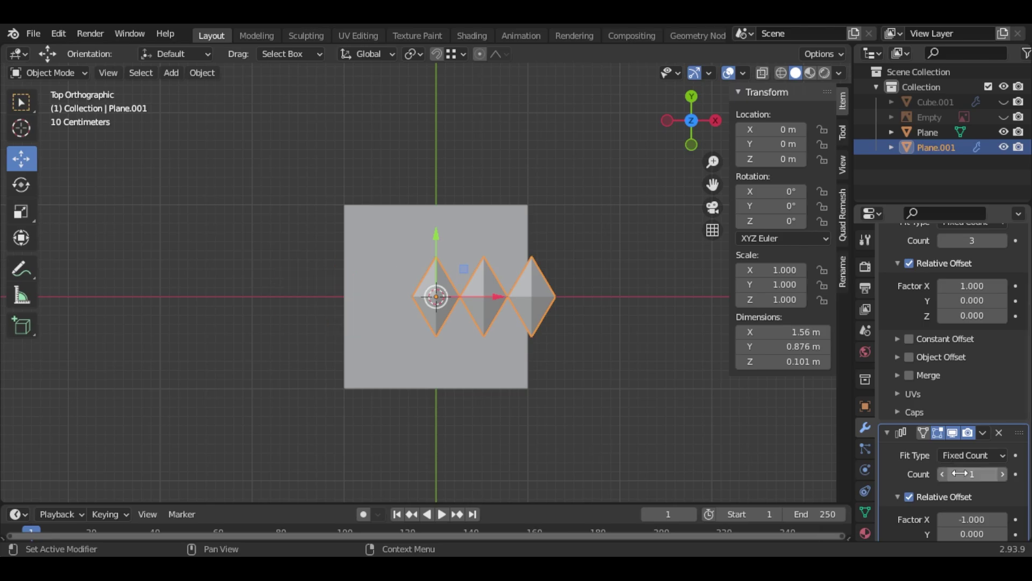
scroll(1019, 472, up, 1)
click(999, 464)
Move the diamond to the plane's upper-left corner, at about X -0.996 m and Y 0.563 m, and set the array count to 5.
scroll(484, 293, up, 2)
drag(464, 273, 367, 200)
click(1002, 331)
scroll(263, 154, up, 3)
shift+middle_drag(361, 108, 450, 195)
scroll(450, 196, up, 1)
scroll(436, 237, up, 1)
drag(408, 278, 324, 272)
drag(263, 209, 263, 207)
scroll(268, 210, down, 5)
click(1002, 332)
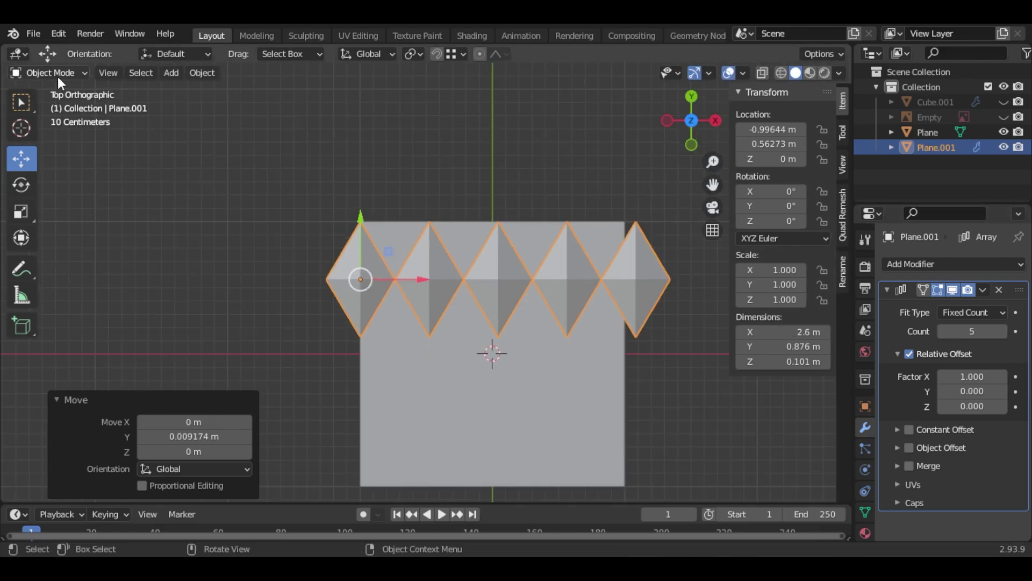
In Edit Mode, scale the diamond uniformly to 0.977 and shift it about 0.007 m along Y.
key(Tab)
scroll(538, 303, up, 3)
key(s)
click(537, 304)
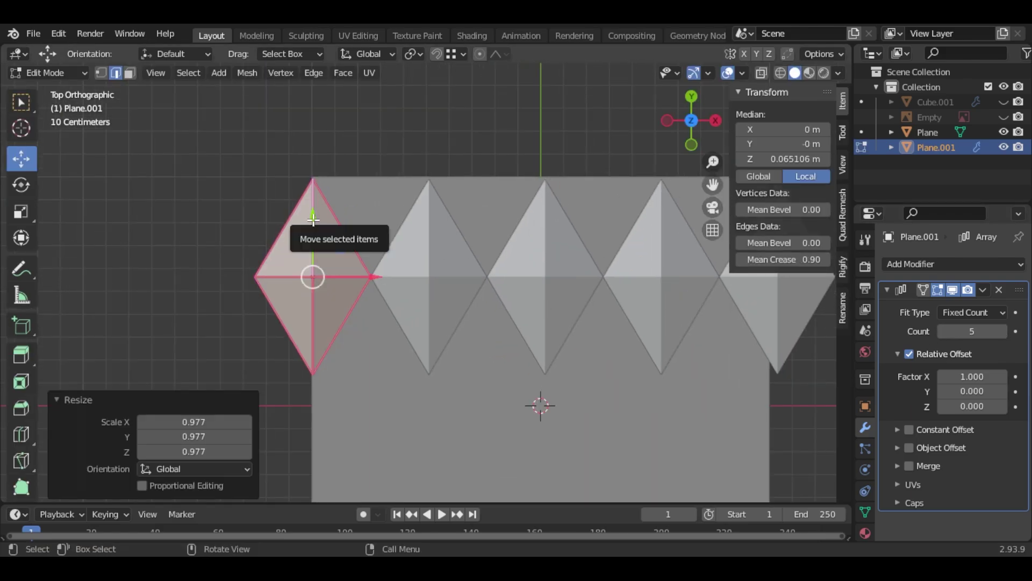
click(313, 218)
key(ctrl+z)
drag(316, 225, 316, 225)
scroll(354, 236, down, 1)
shift+middle_drag(672, 233, 464, 258)
scroll(657, 253, up, 3)
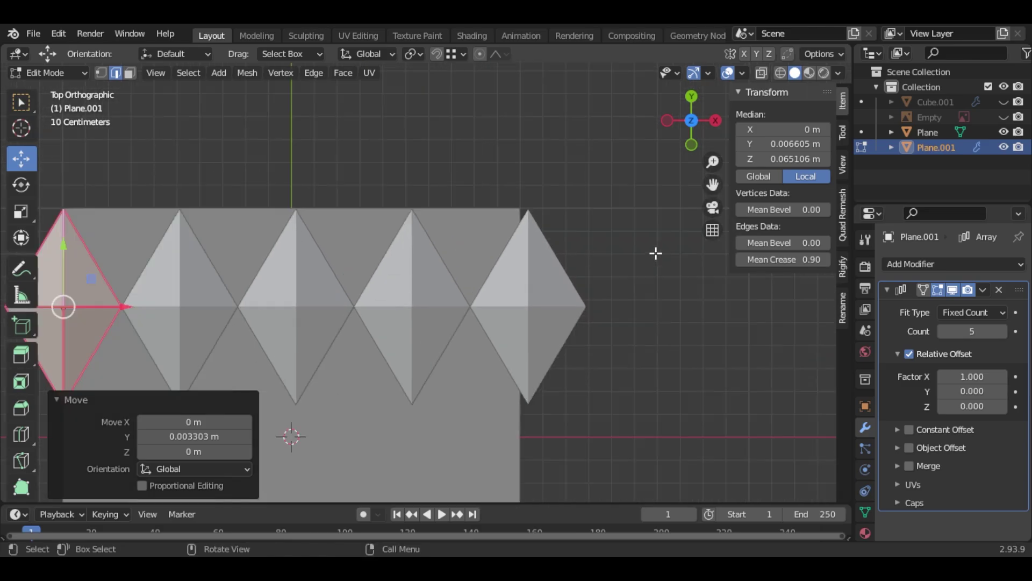
Scale the diamond by 0.983, nudge it so the row's tips meet the plane's upper corners, and return to Object Mode.
key(s)
click(688, 264)
scroll(537, 231, down, 2)
shift+middle_drag(309, 180, 555, 182)
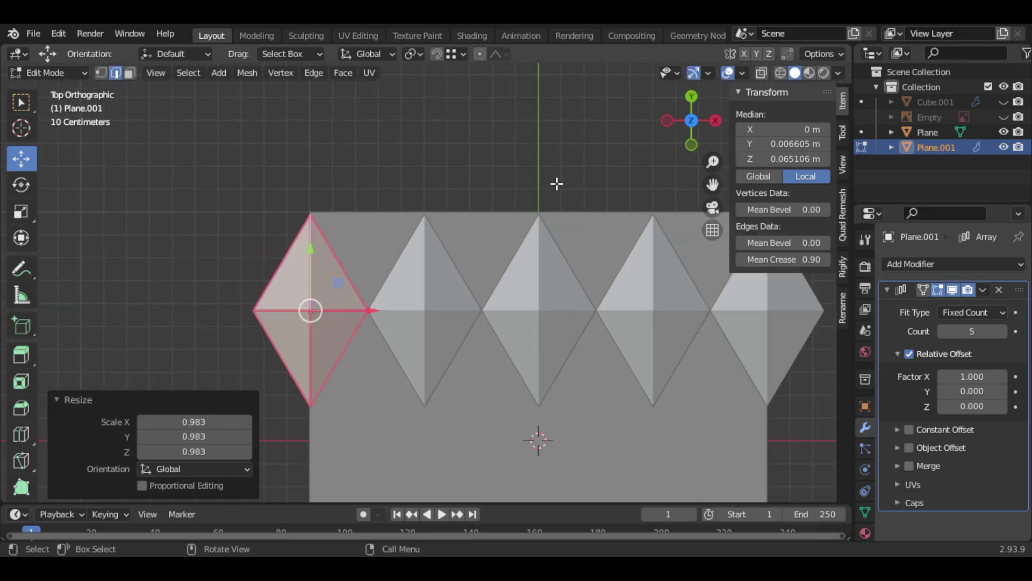
scroll(333, 242, up, 5)
drag(167, 318, 139, 291)
drag(713, 185, 7, 265)
scroll(644, 237, down, 9)
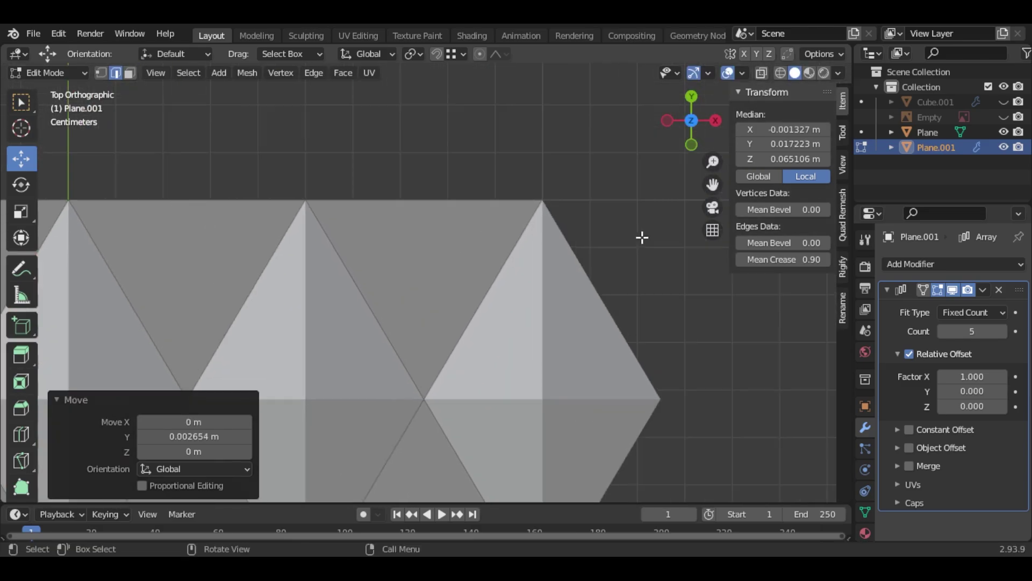
drag(713, 185, 801, 87)
key(Tab)
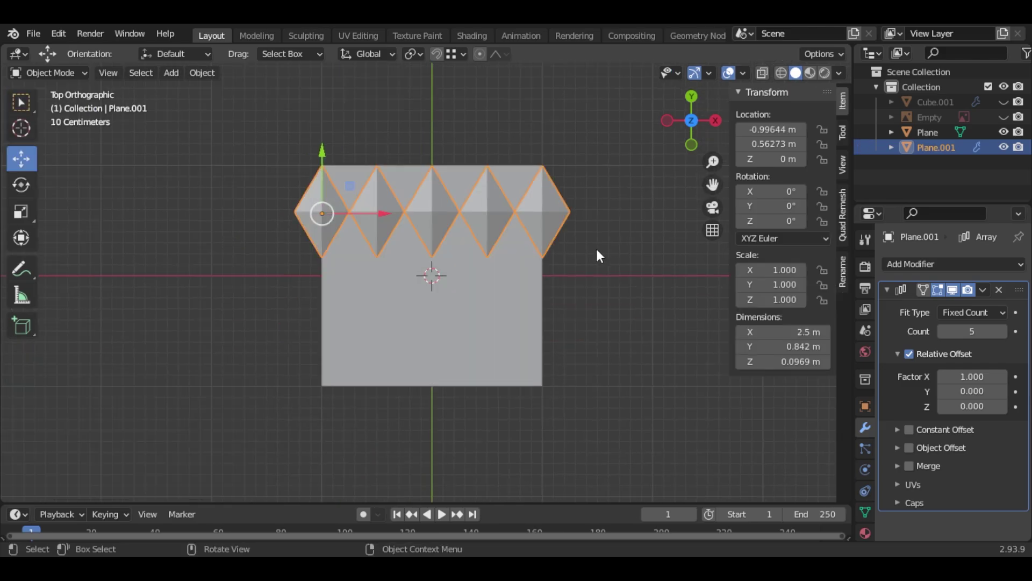
Duplicate the Array modifier and set the copy's relative offset factors to X 0 and Y -1.
click(983, 290)
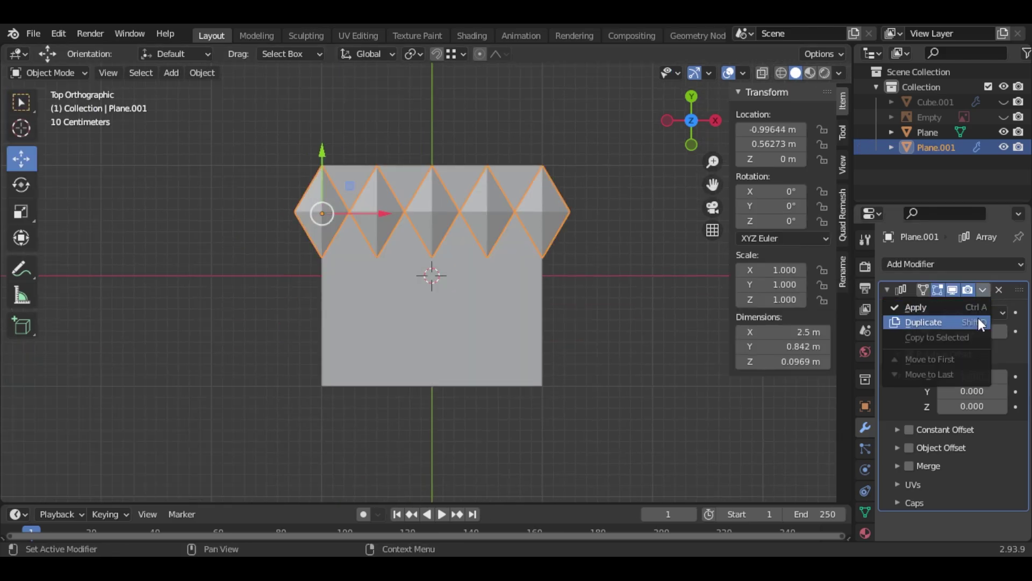
click(979, 318)
scroll(979, 371, down, 9)
click(980, 406)
text(0)
key(Return)
click(984, 422)
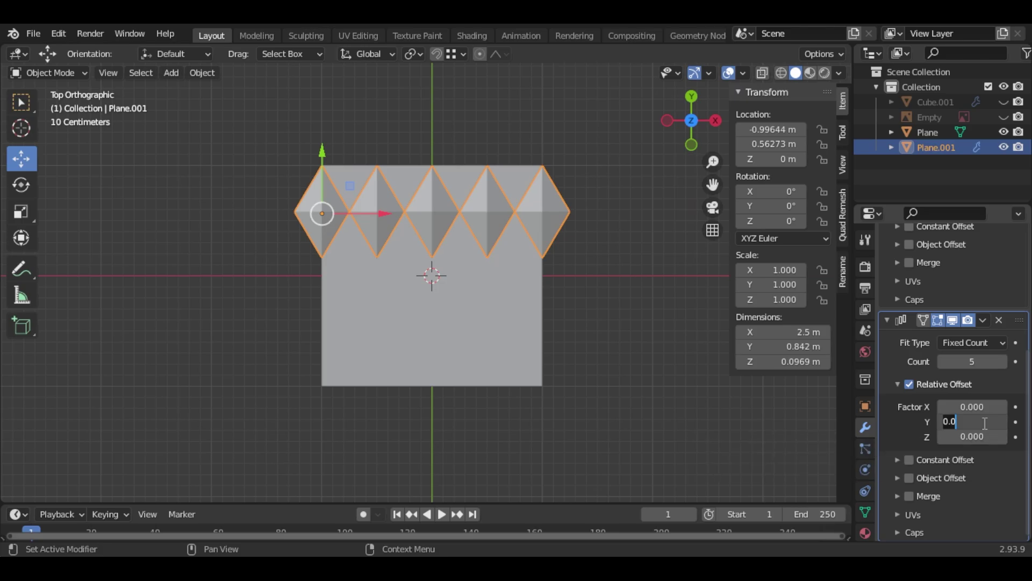
text(1)
key(Return)
click(984, 422)
text(-1)
key(Return)
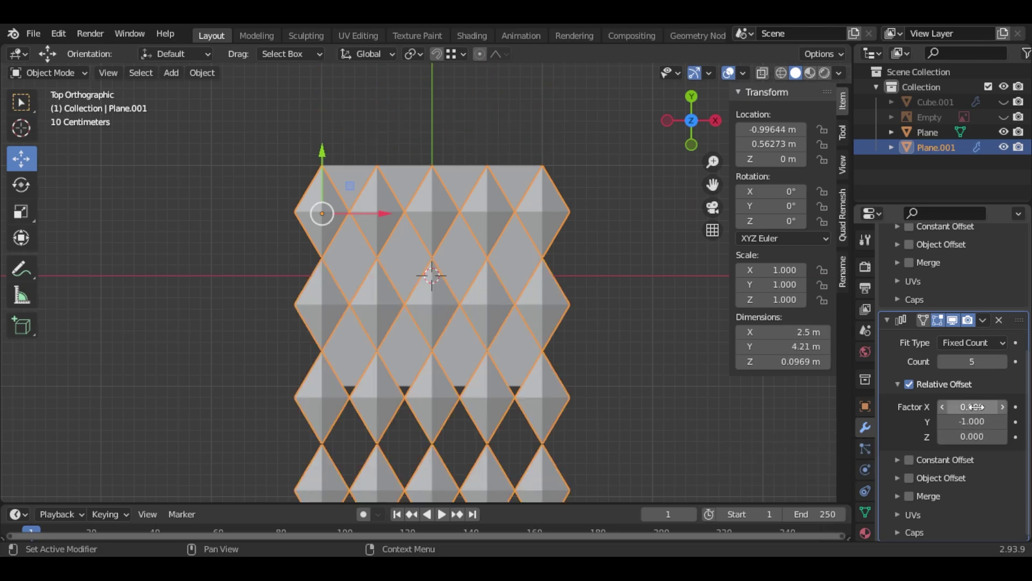
Interlock the diamond rows by setting the second array's relative offset factors to X 0.1 and Y -0.5.
click(1002, 406)
click(944, 421)
click(1004, 422)
click(1005, 422)
click(1004, 423)
click(1005, 423)
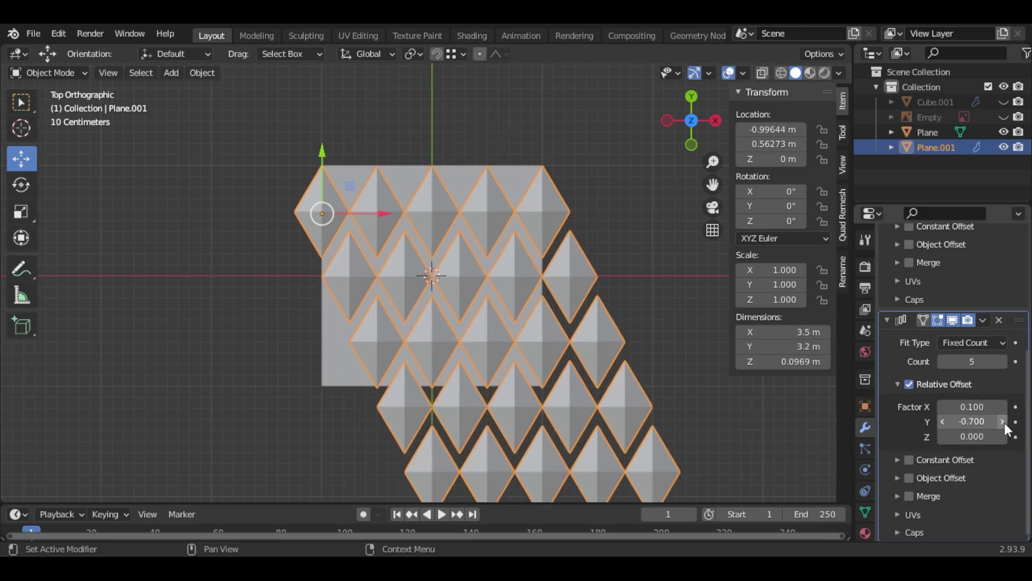
click(1005, 423)
click(1004, 423)
scroll(560, 278, up, 2)
scroll(559, 278, down, 1)
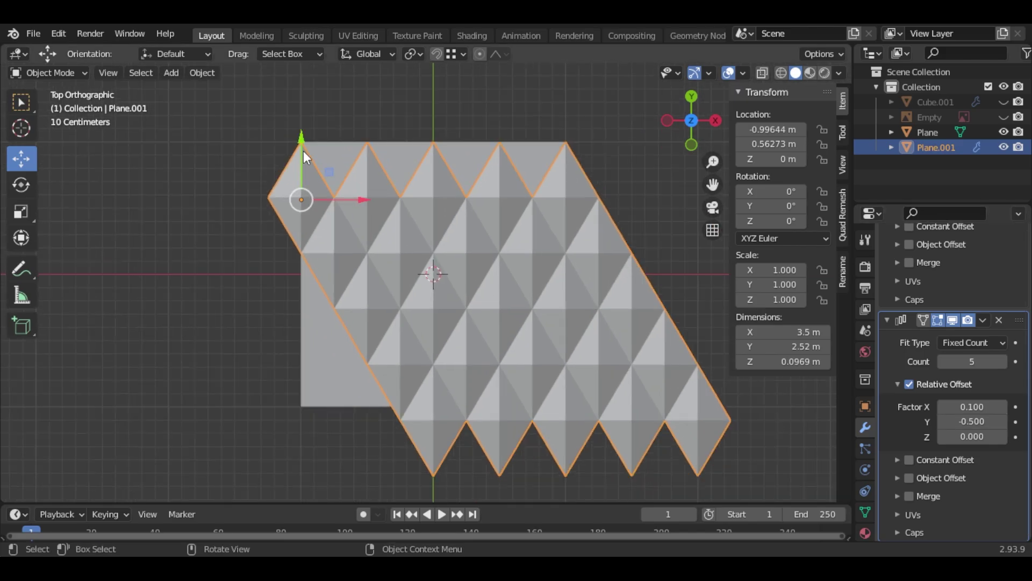
Move the diamond array about 0.42 m up along Y so its first row centres on the plane's upper edge.
drag(300, 136, 301, 79)
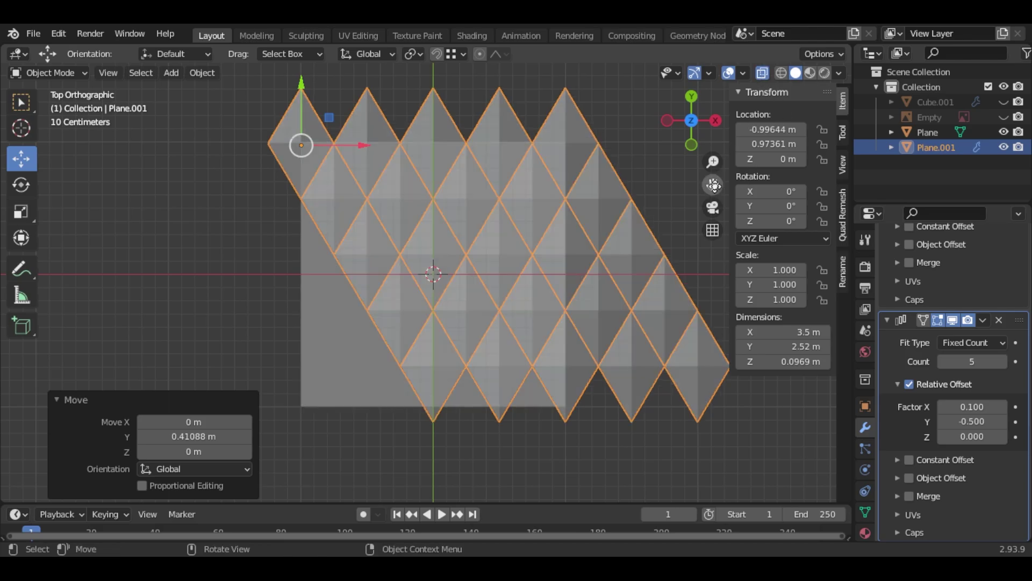
scroll(721, 189, up, 6)
drag(713, 184, 835, 86)
scroll(713, 184, up, 2)
drag(371, 244, 371, 238)
scroll(377, 237, down, 9)
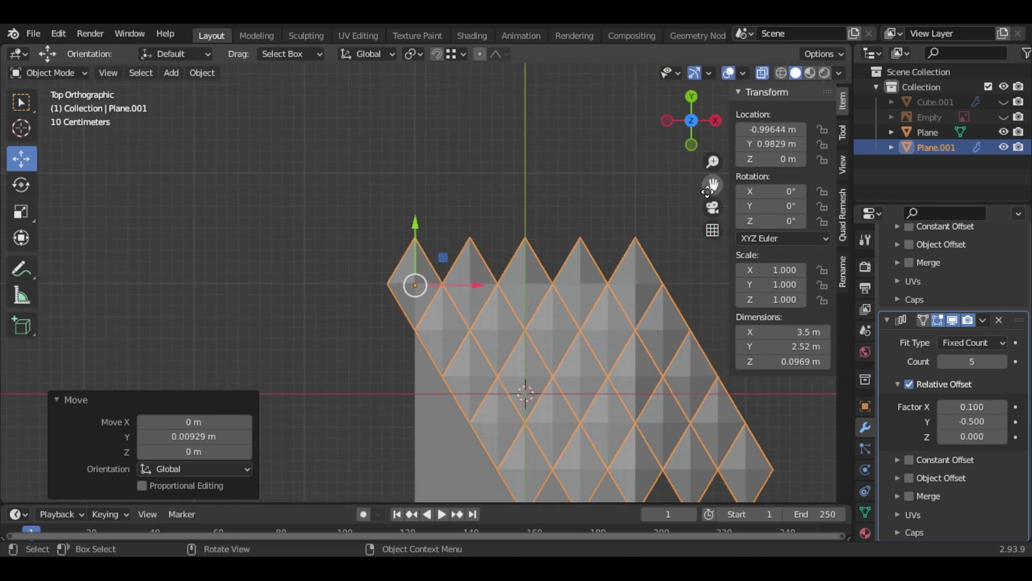
drag(713, 184, 759, 248)
In Edit Mode, scale the diamond to 0.953 along Y so the lowest tips meet the plane's lower edge.
scroll(409, 215, up, 4)
click(49, 73)
click(45, 104)
scroll(512, 325, down, 4)
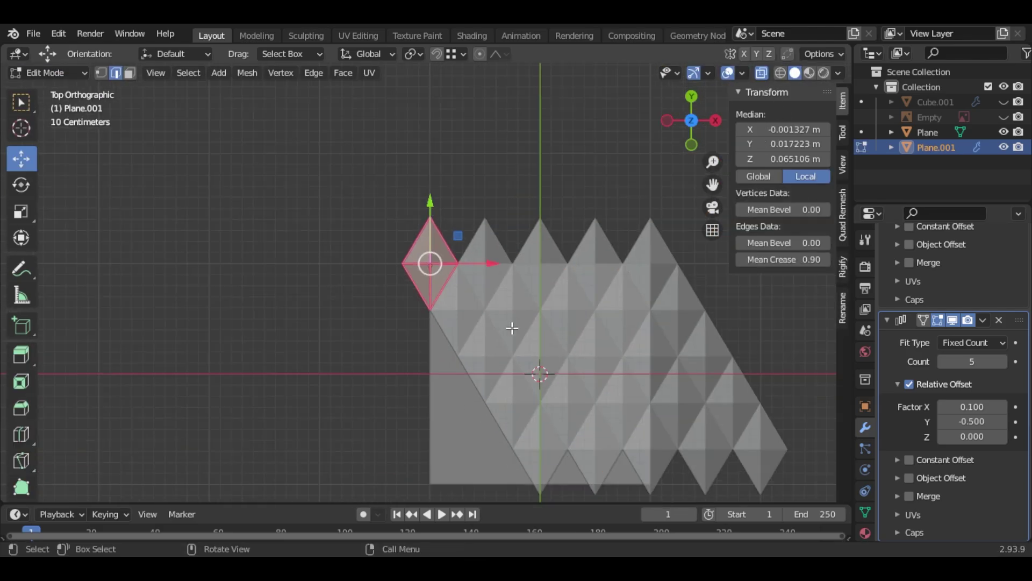
drag(713, 185, 597, 31)
scroll(683, 269, up, 5)
key(s)
key(y)
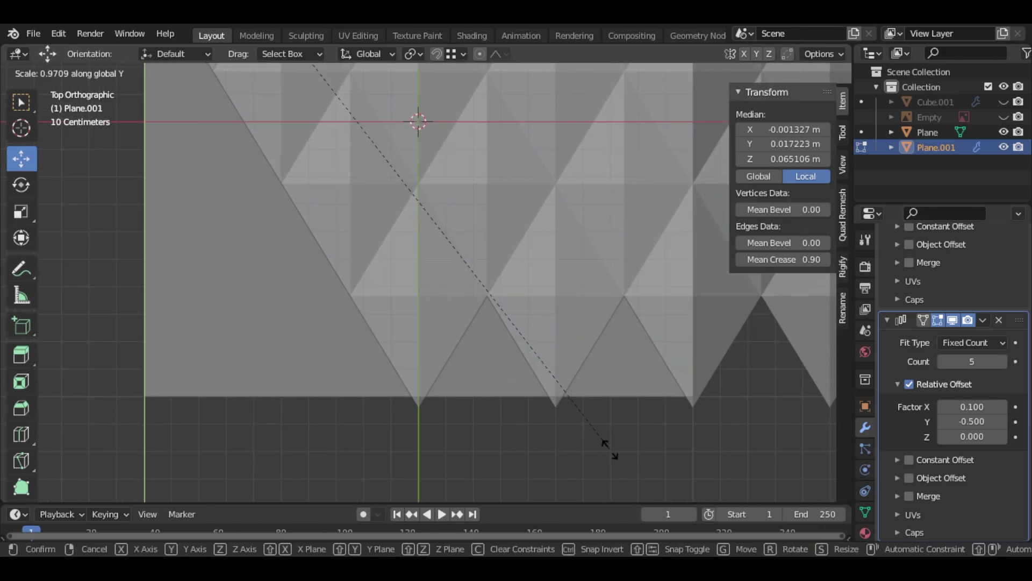
click(605, 433)
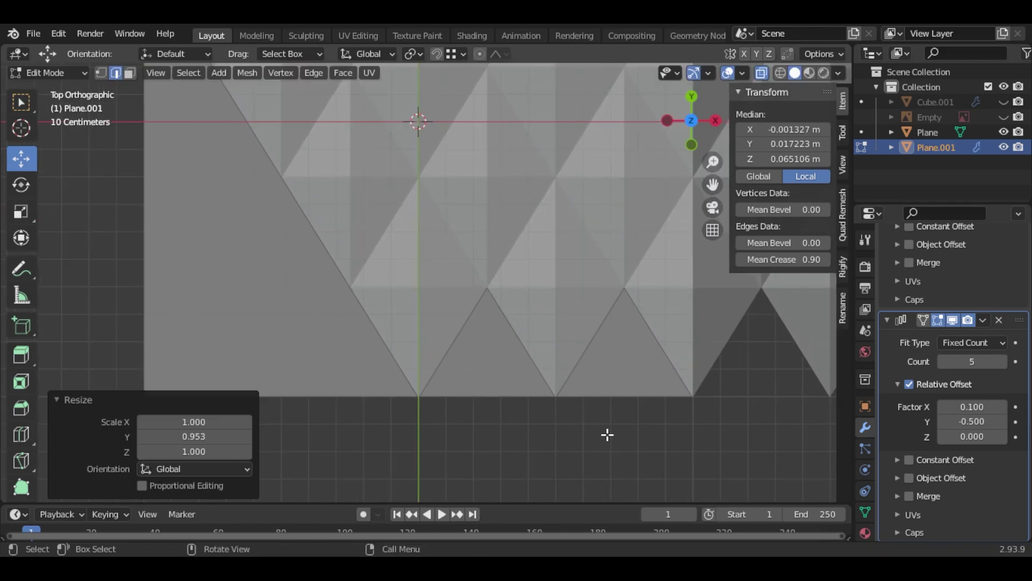
Set the second array's count to 6, scale the diamond to about 0.998 along Y, and return to Object Mode.
click(999, 362)
key(s)
key(y)
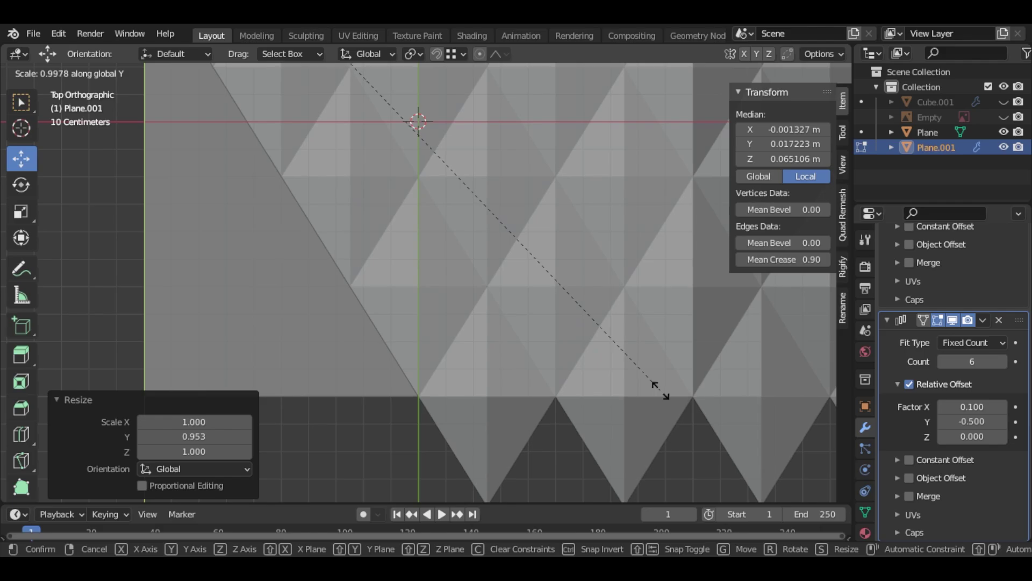
click(660, 391)
scroll(666, 344, down, 5)
drag(713, 184, 723, 265)
click(57, 74)
click(57, 91)
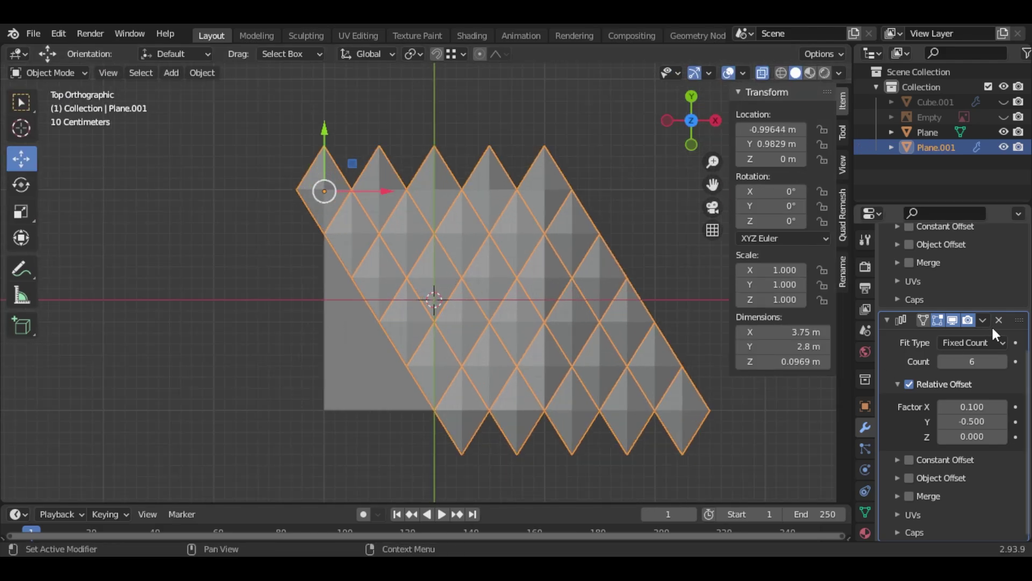
Raise the second array's count to 10.
drag(1028, 391, 962, 279)
click(1004, 279)
key(ctrl+z)
scroll(430, 282, down, 3)
drag(1028, 345, 1028, 380)
click(943, 453)
click(1003, 454)
click(1002, 454)
click(1002, 453)
click(1002, 454)
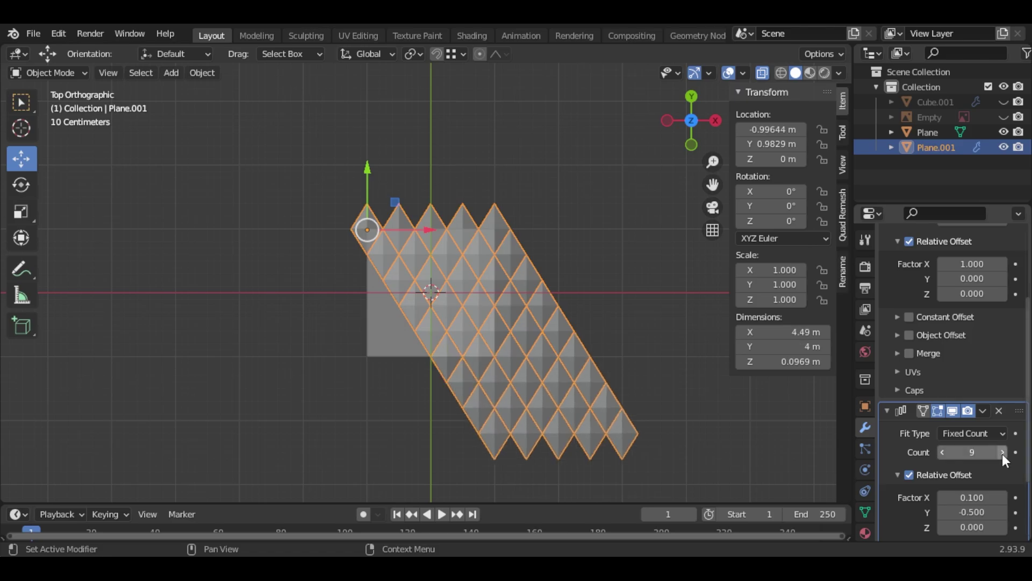
click(1002, 454)
drag(1026, 340, 1026, 304)
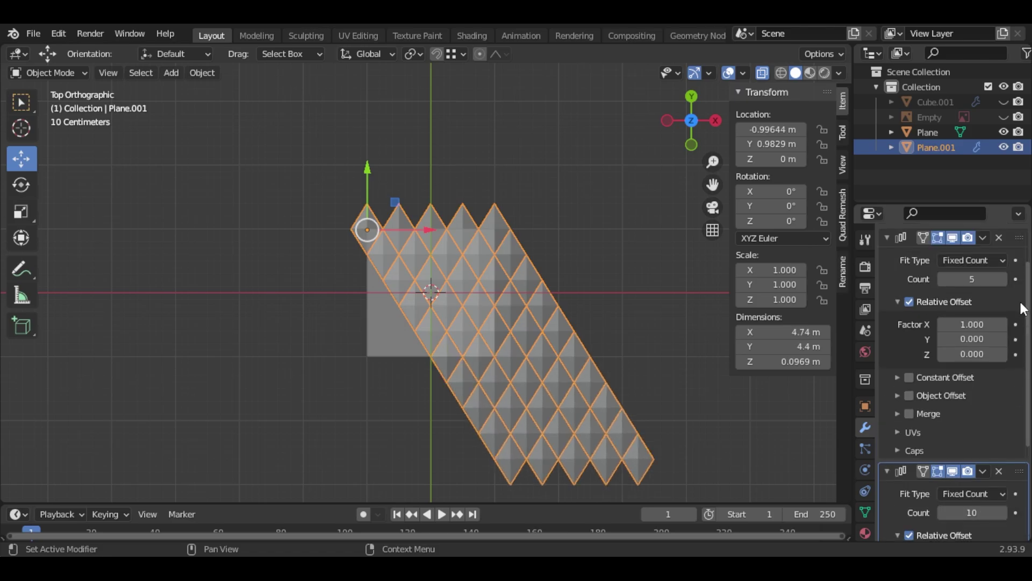
Set the first array's count to 10 to widen each row of diamonds.
click(975, 278)
text(10)
key(Return)
drag(1027, 344, 1028, 397)
click(1004, 482)
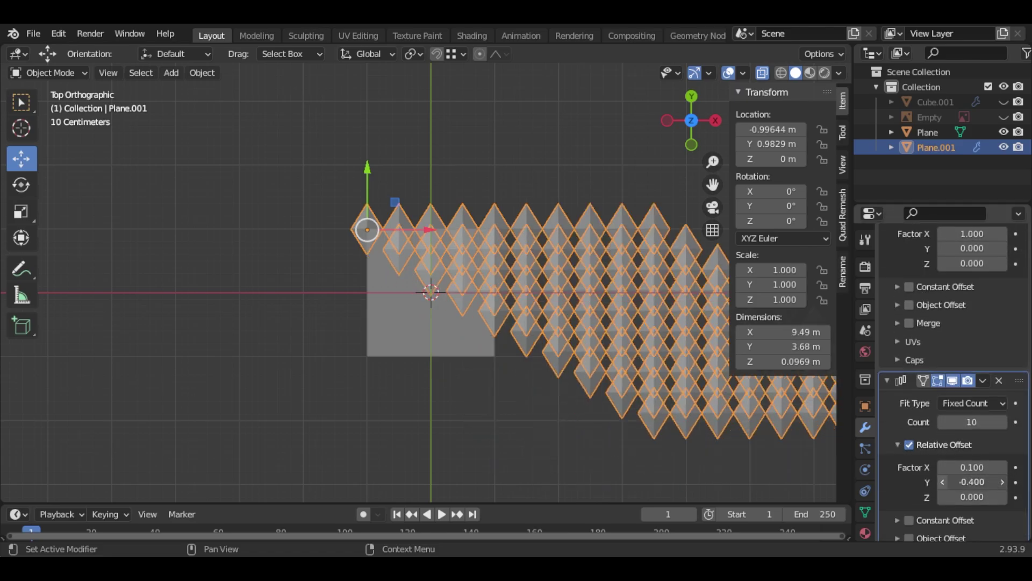
click(943, 481)
click(943, 467)
key(ctrl+z)
scroll(444, 230, up, 8)
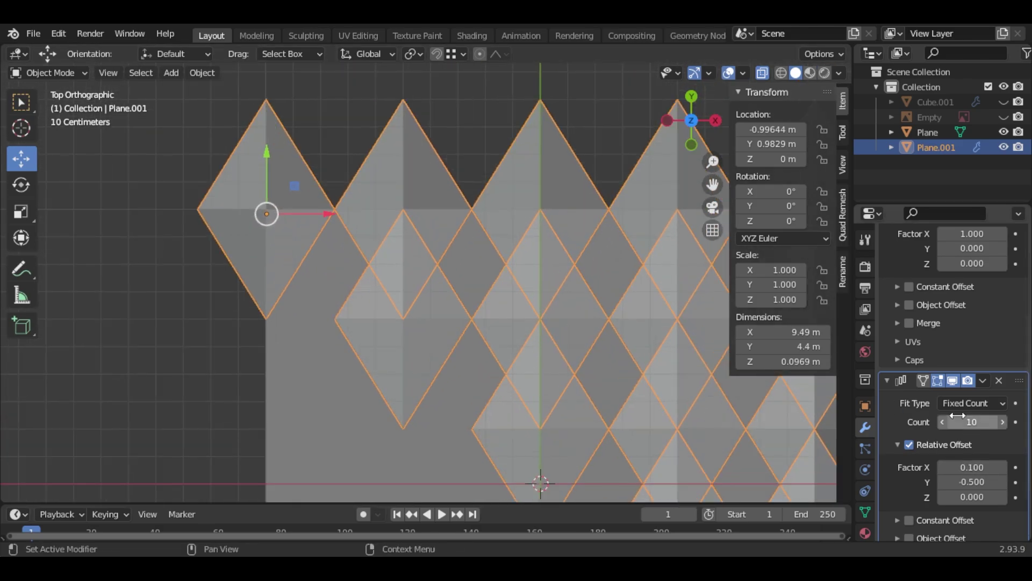
Set the second array's X offset factor to 0.05 so the wider rows interlock again.
click(957, 466)
text(0.05)
key(Return)
scroll(489, 340, down, 8)
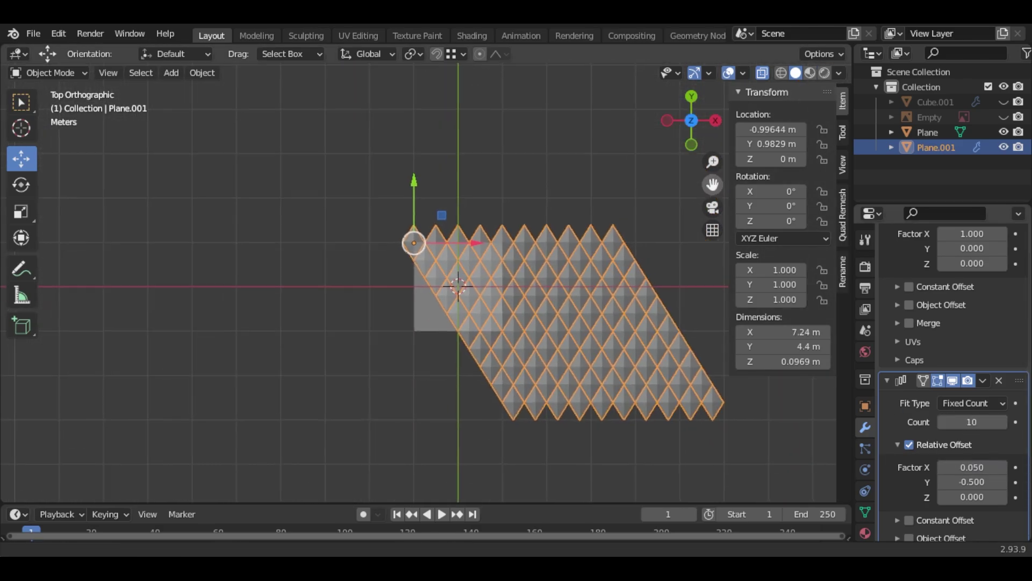
scroll(389, 175, up, 7)
In Edit Mode, move the diamond about 2 m along negative X so the pattern covers the whole plane.
click(76, 75)
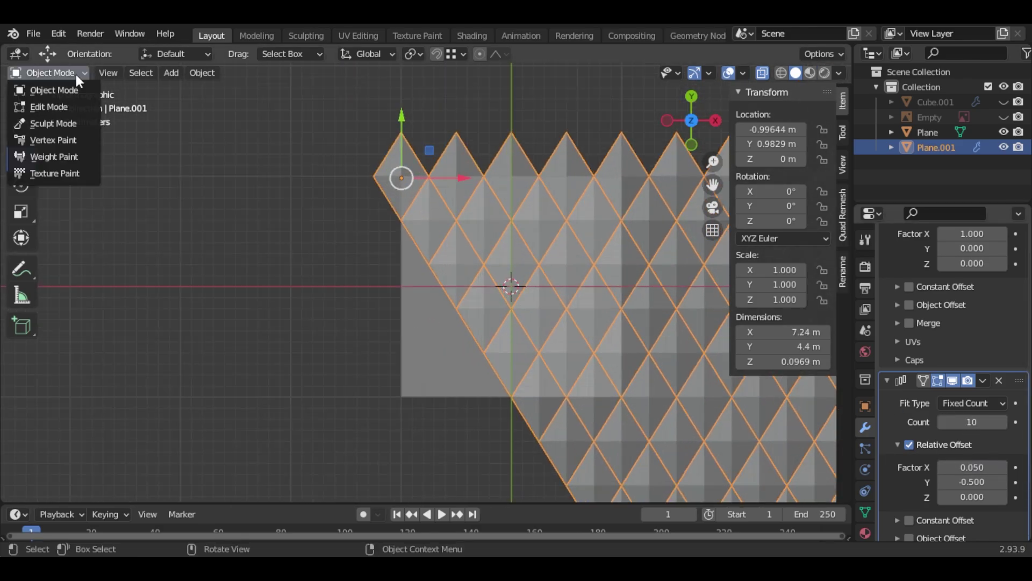
click(79, 108)
scroll(406, 151, up, 3)
drag(455, 198, 69, 207)
scroll(288, 249, down, 5)
scroll(521, 340, up, 5)
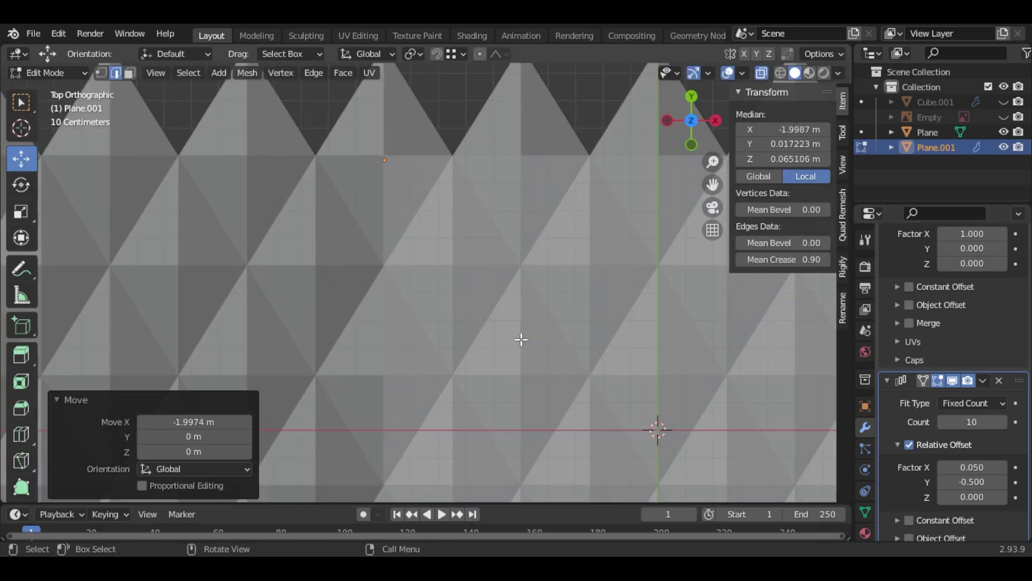
Reduce the second array's count to 6 rows.
scroll(521, 340, down, 10)
click(944, 424)
click(944, 424)
click(944, 423)
click(945, 424)
scroll(686, 215, up, 4)
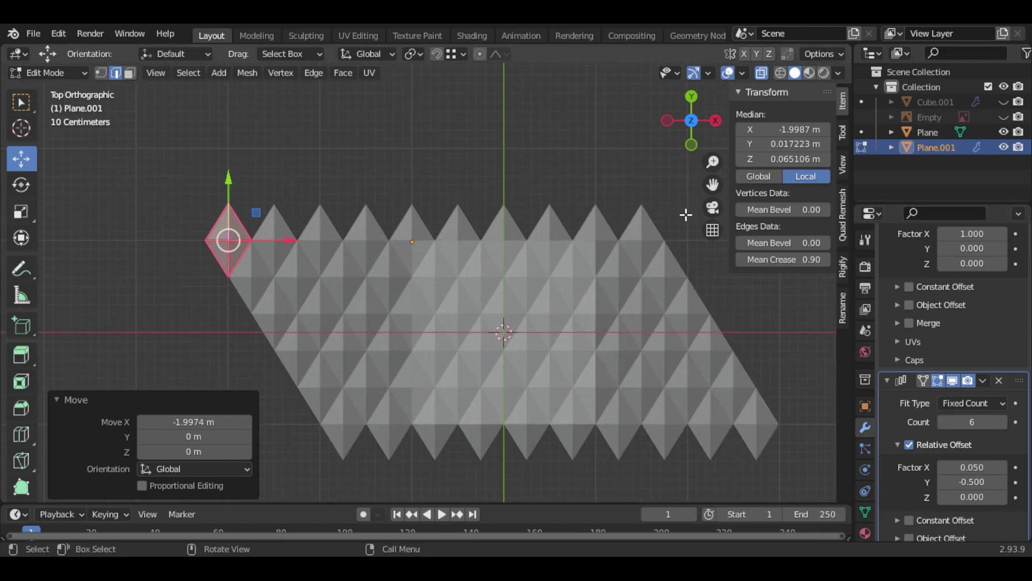
scroll(668, 285, up, 3)
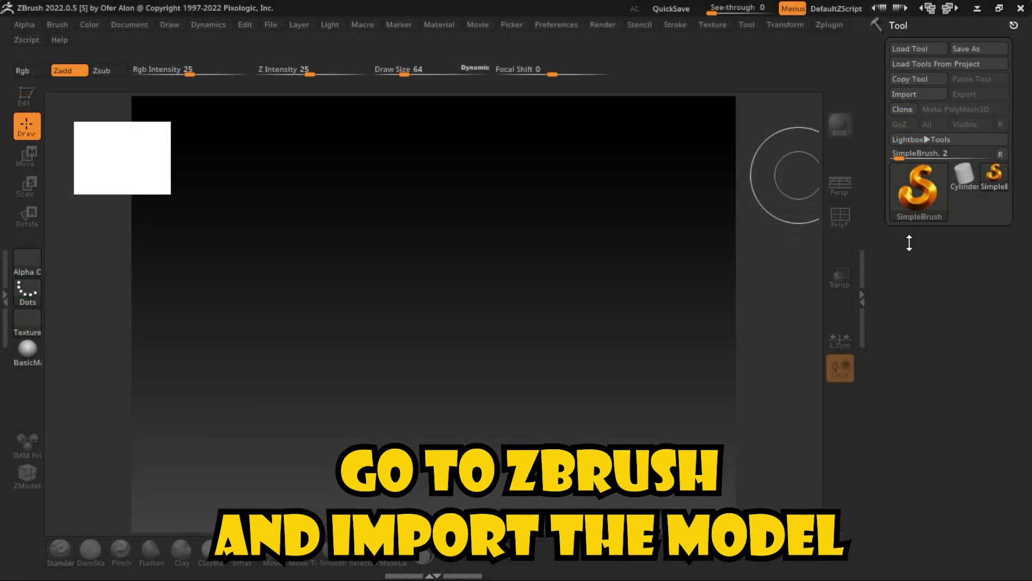
Switch to ZBrush, select the PolyMesh3D tool, import the untitled model, and place it on the canvas in Edit mode.
click(932, 203)
click(351, 240)
click(926, 96)
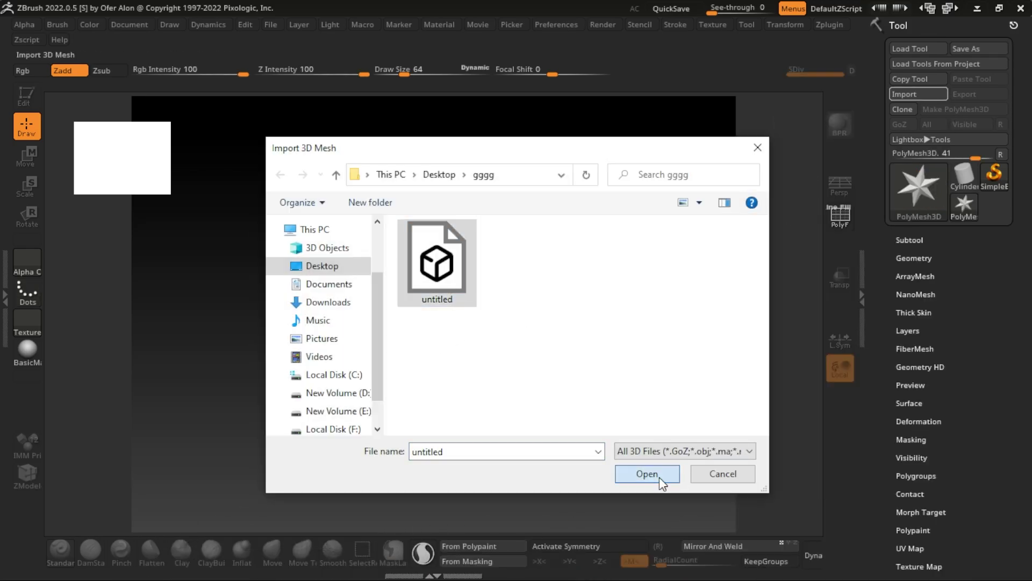
click(647, 477)
key(t)
drag(783, 219, 268, 273)
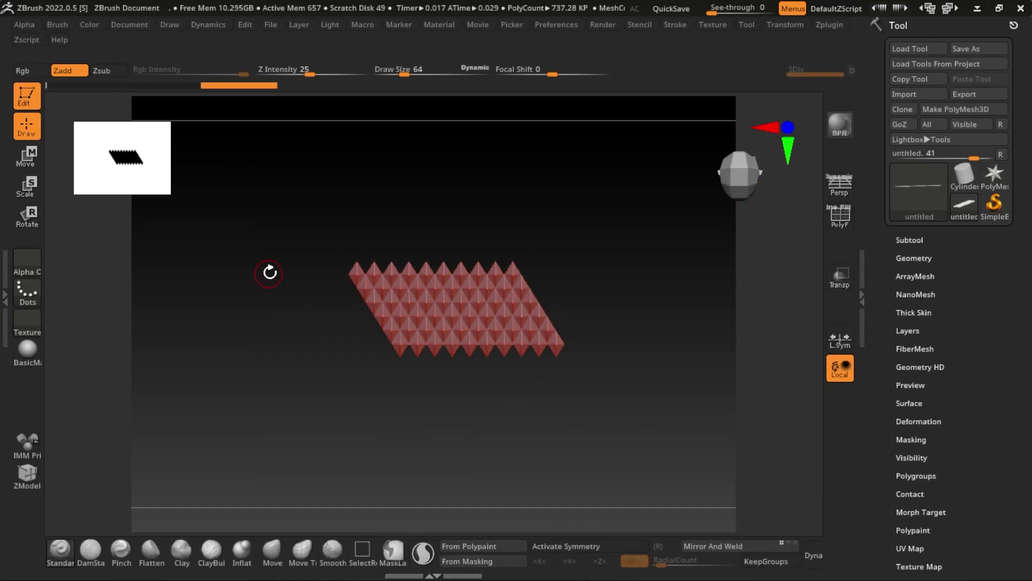
Resize the ZBrush document to 1080 by 1080 without proportional constraint and confirm the resize.
click(126, 25)
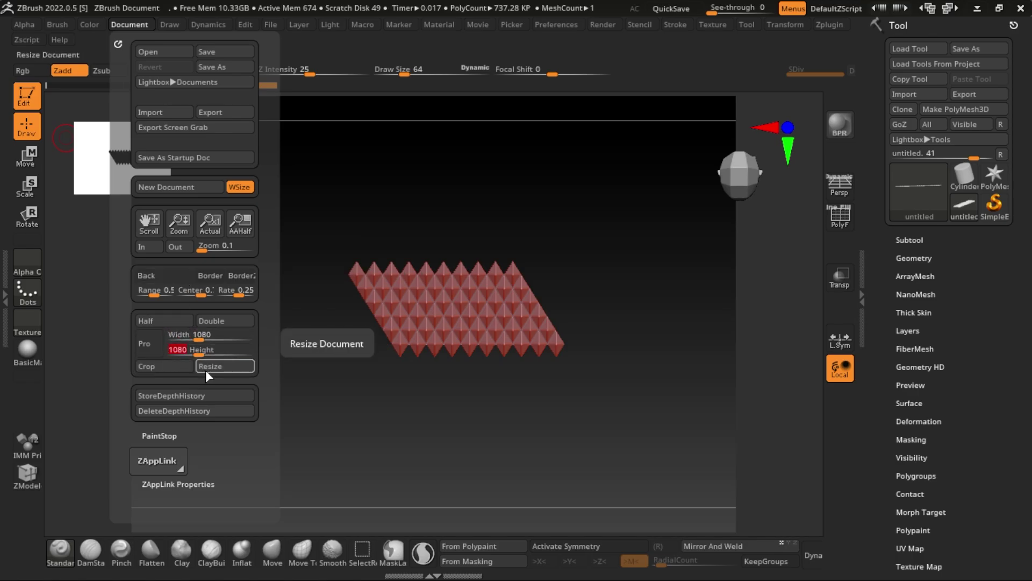
click(210, 366)
key(Return)
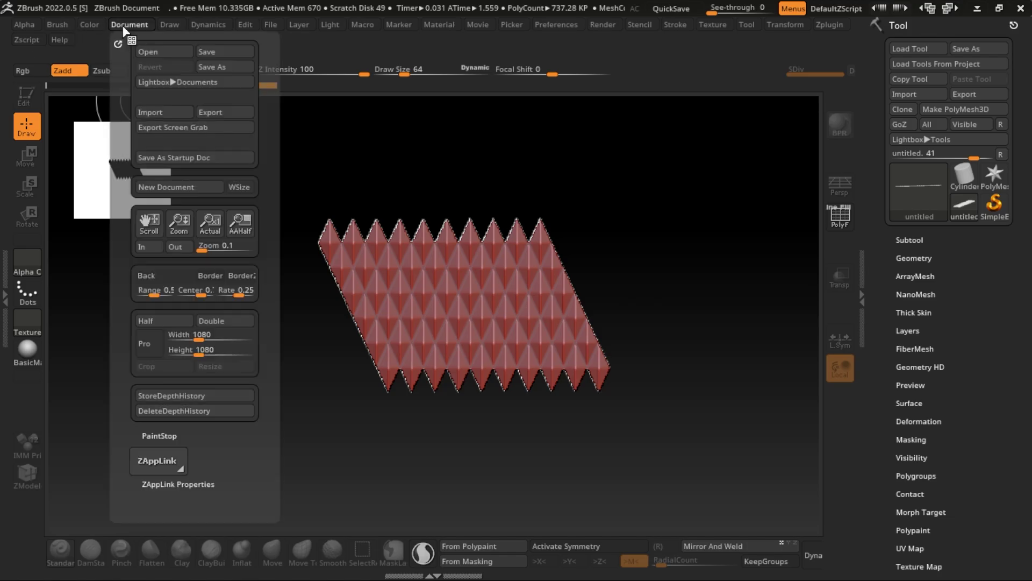
Clear the ZBrush canvas and redraw the diamond mesh in Edit mode, enlarged until the pattern fills the whole document.
drag(185, 207, 186, 189)
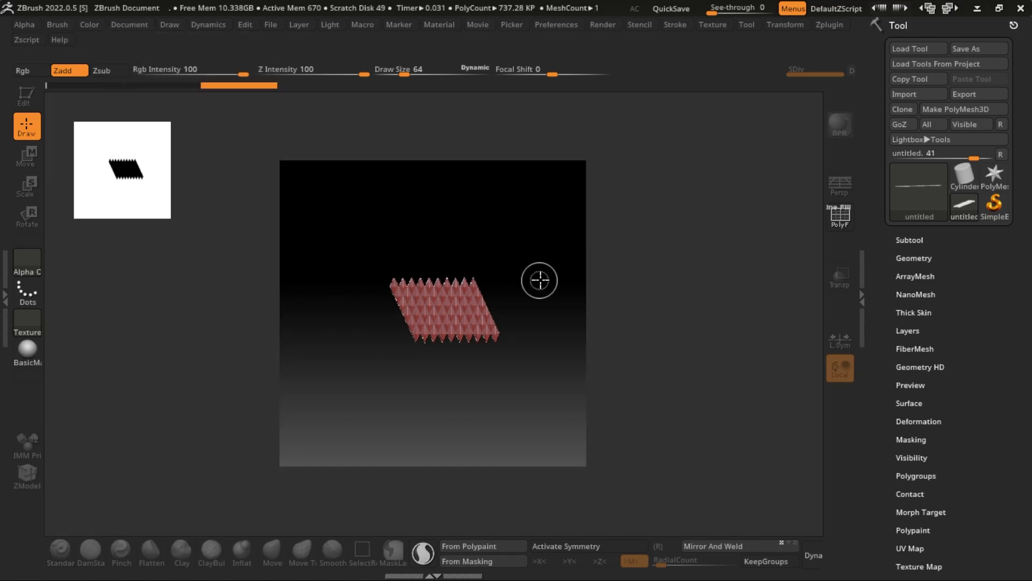
key(ctrl+n)
drag(431, 305, 511, 298)
key(t)
key(f)
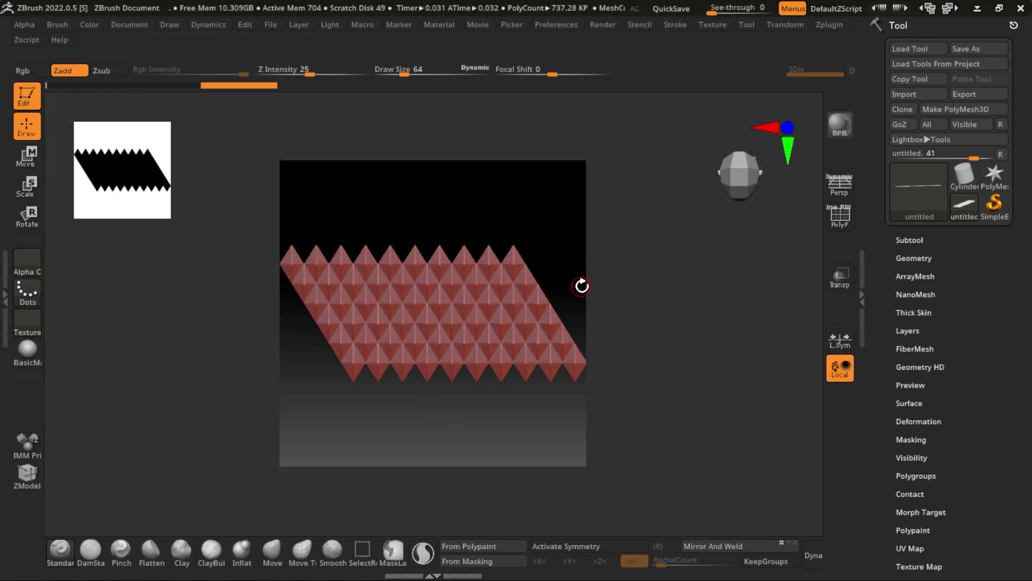
drag(682, 239, 689, 303)
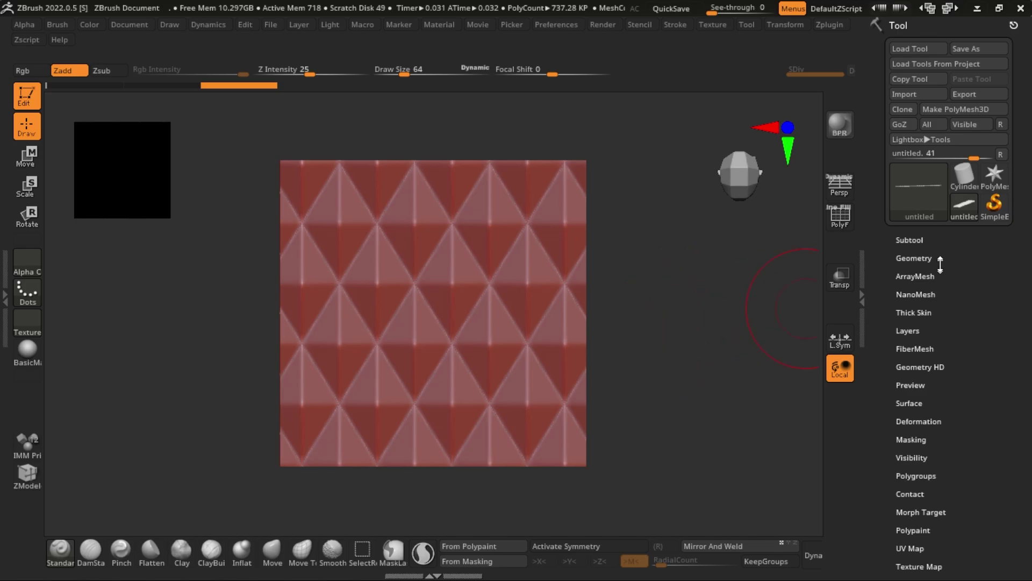
Divide the diamond pattern mesh to subdivision level 2.
click(922, 259)
click(908, 157)
click(907, 137)
click(902, 96)
click(909, 113)
click(921, 231)
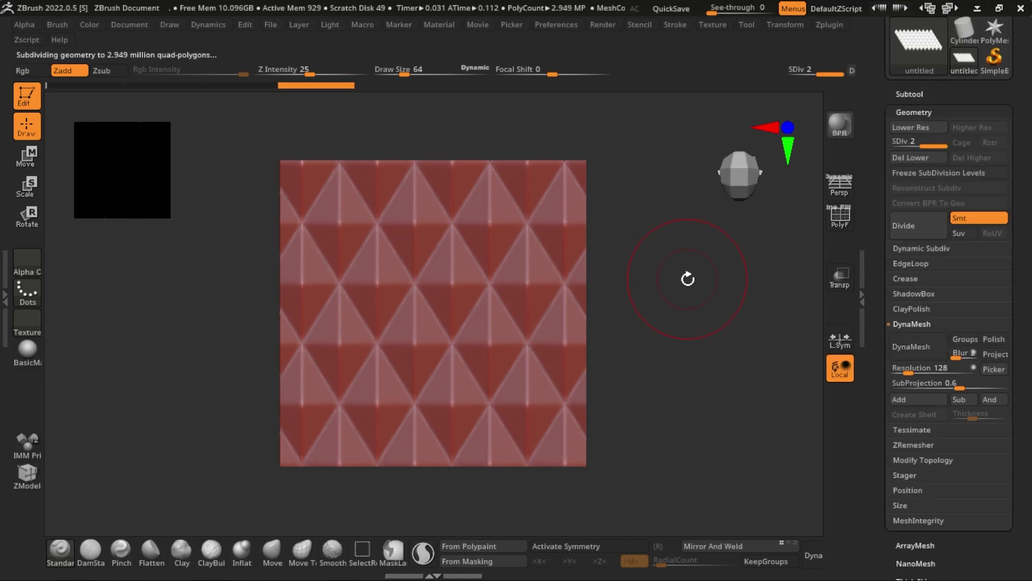
Fill the document with the pattern again and divide the mesh to subdivision level 3.
drag(763, 374, 745, 315)
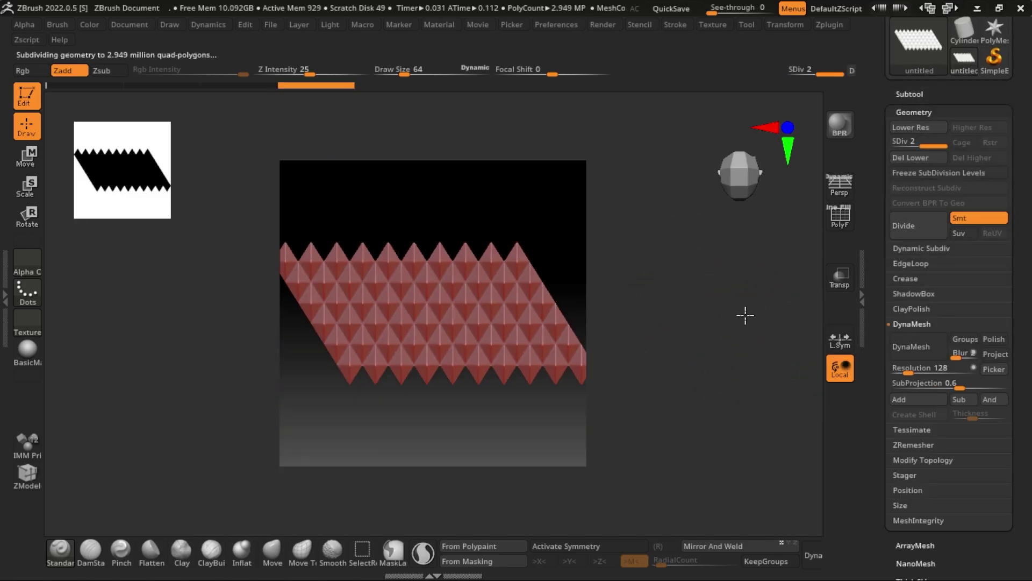
key(ctrl+shift+z)
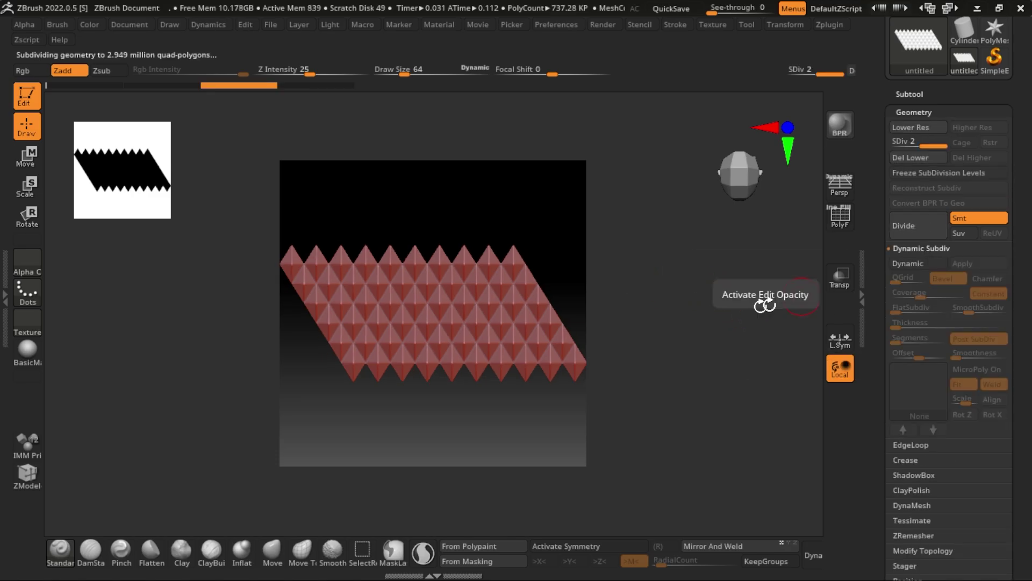
alt+drag(603, 283, 628, 359)
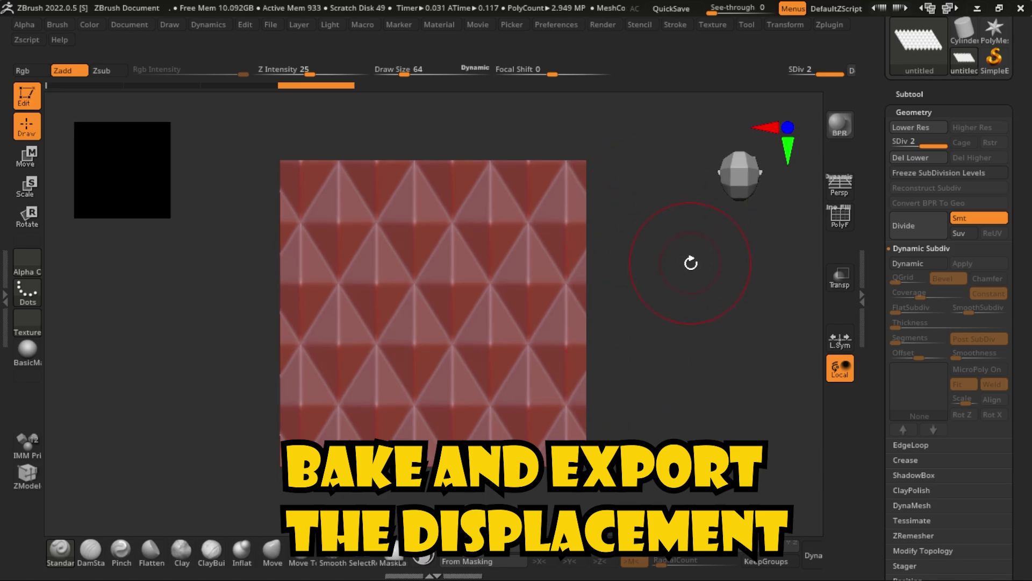
key(ctrl+d)
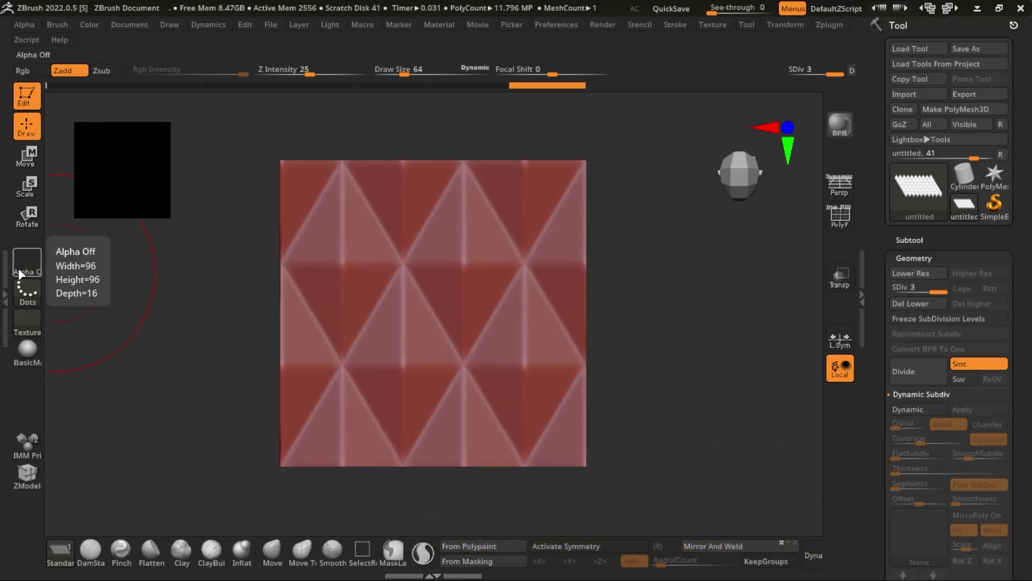
Grab the document as an alpha and export it as the BMP file ZGrab01 to the gggg folder on the desktop.
click(19, 269)
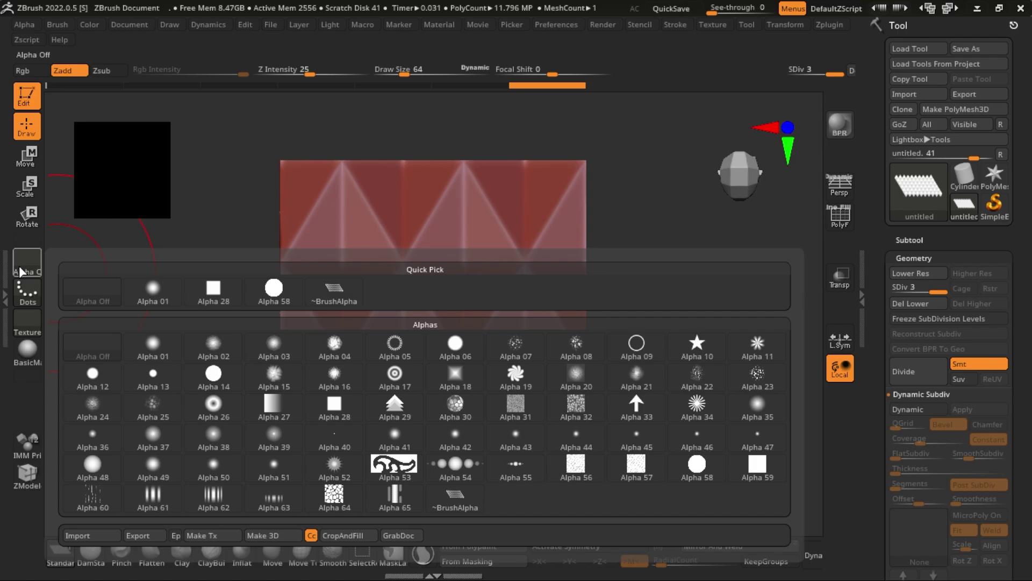
click(401, 536)
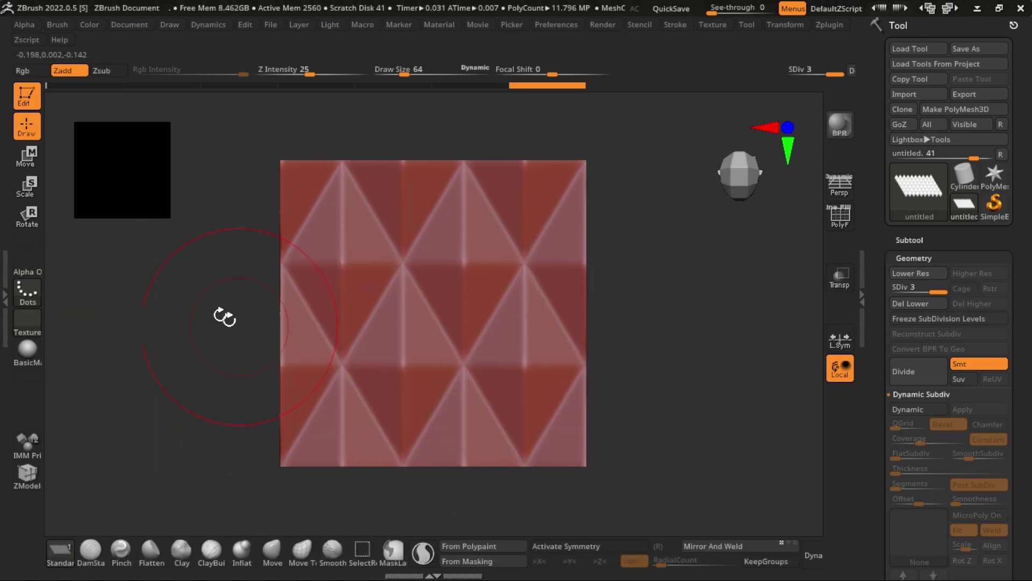
click(30, 262)
click(27, 262)
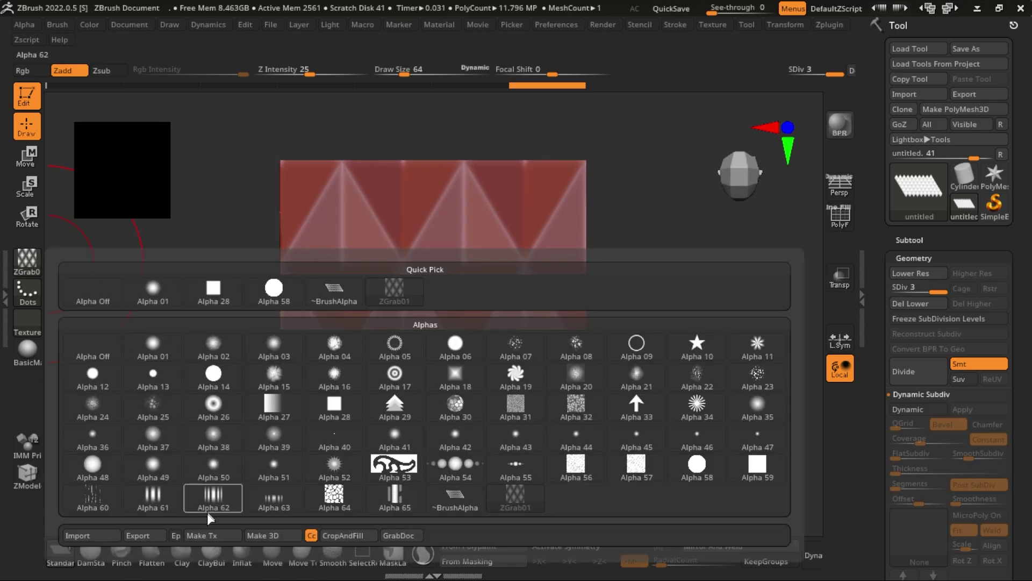
click(138, 535)
click(441, 440)
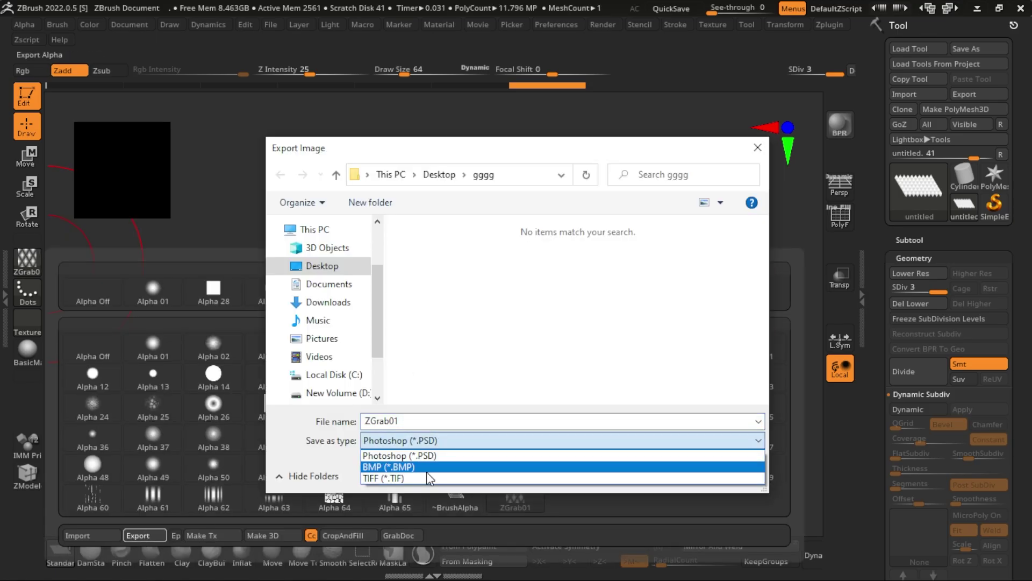
click(427, 466)
click(417, 440)
click(419, 467)
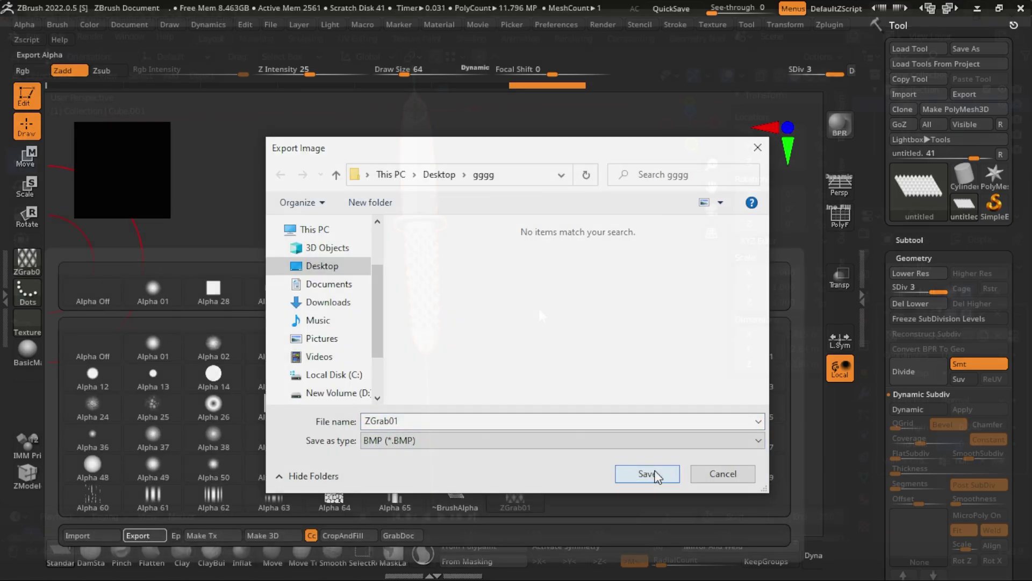
click(650, 410)
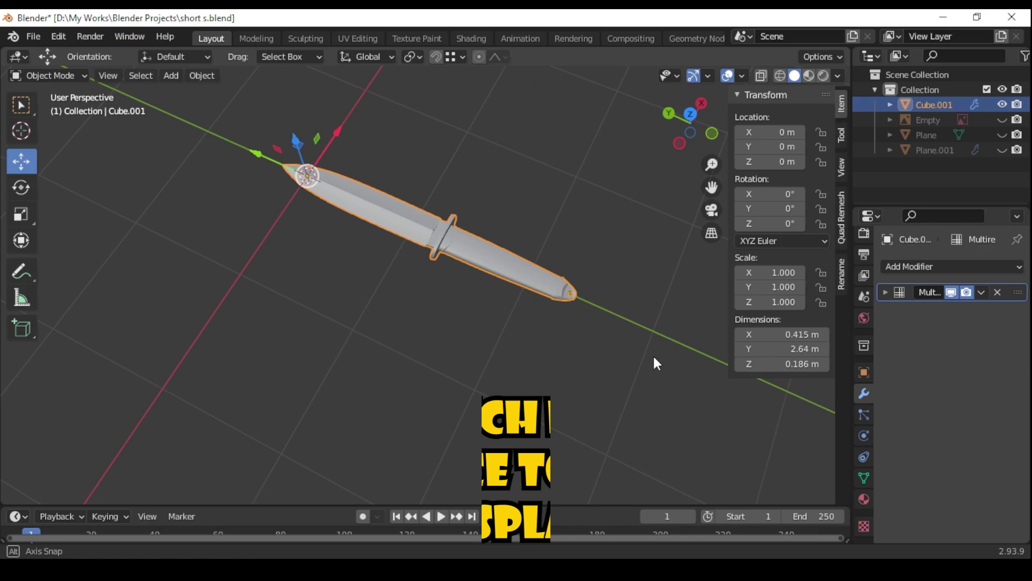
Switch to Blender, add a Displace modifier to the knife, and restrict it to the handle's vertex group.
mouse_move(654, 358)
middle_down()
mouse_move(616, 332)
mouse_move(651, 350)
middle_up()
scroll(659, 344, up, 2)
click(915, 267)
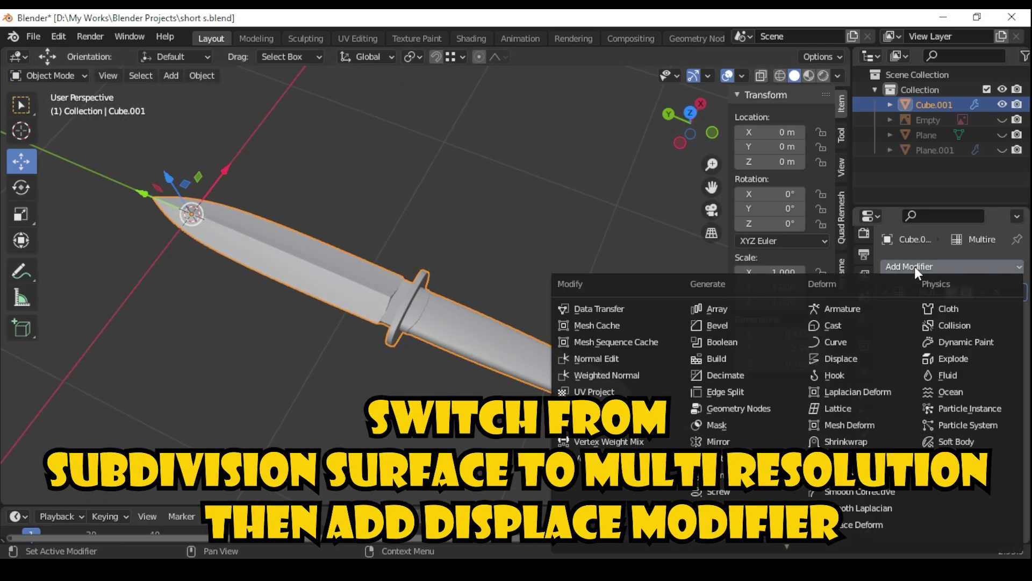
scroll(774, 426, down, 2)
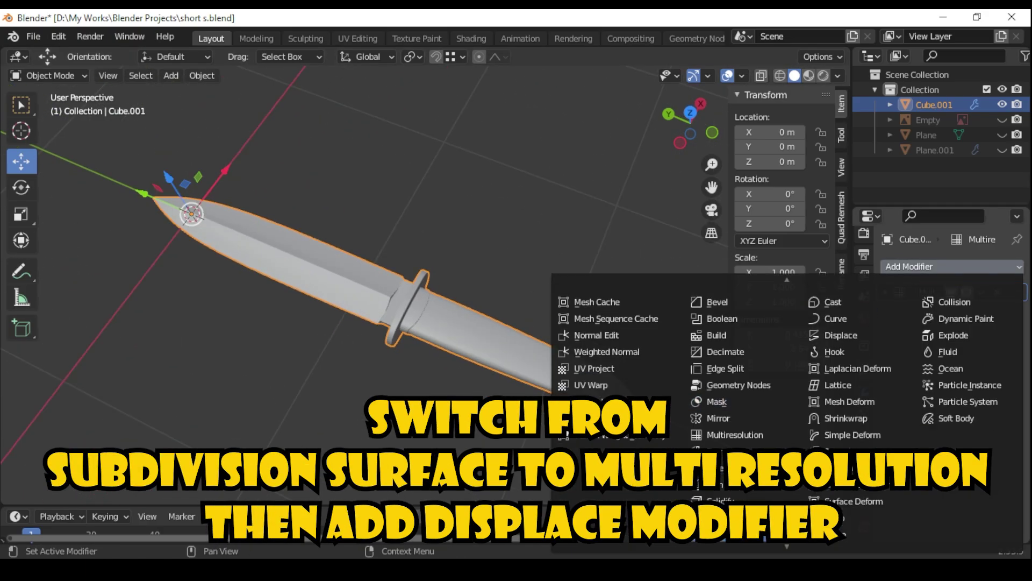
click(859, 335)
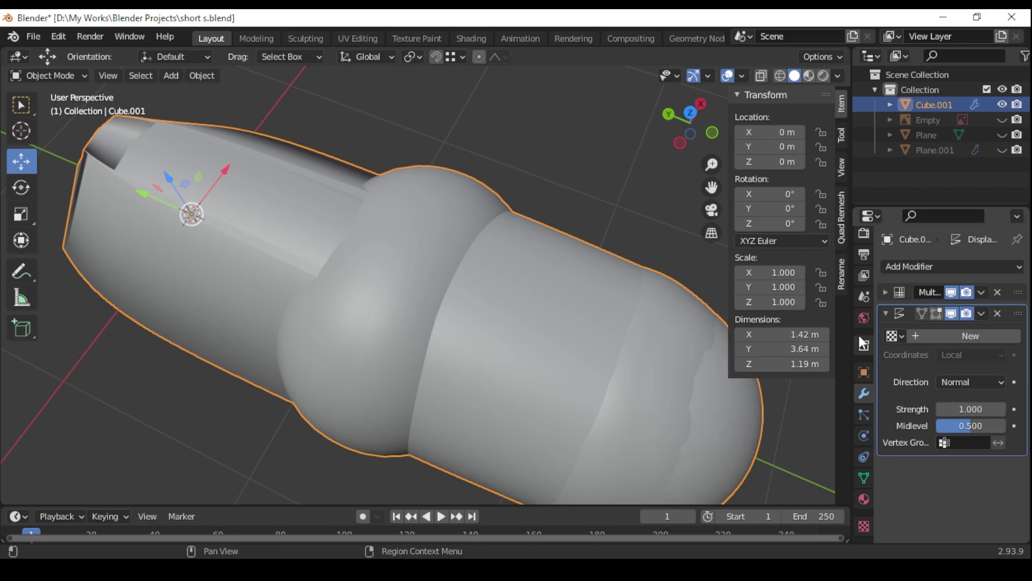
click(967, 442)
key(Return)
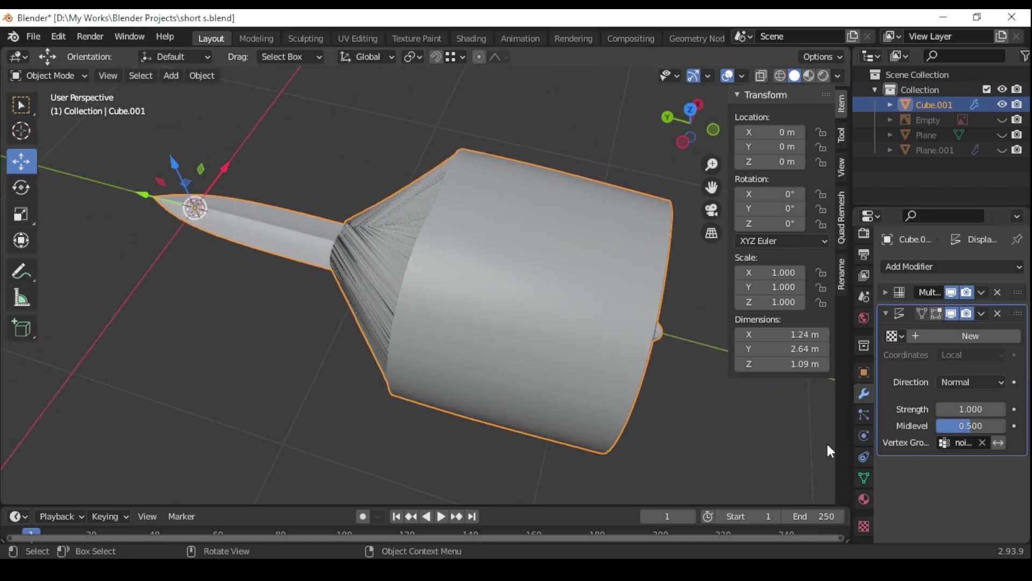
Try a midlevel of 0.3 on the Displace modifier and return it to 0.5.
click(961, 426)
text(0.3)
key(Return)
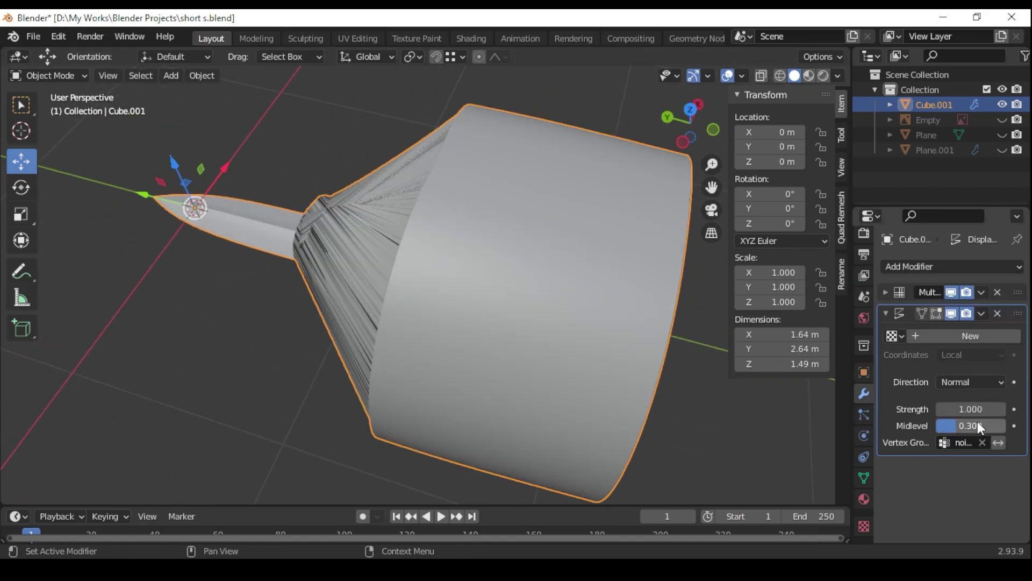
click(950, 426)
text(0.5)
key(Return)
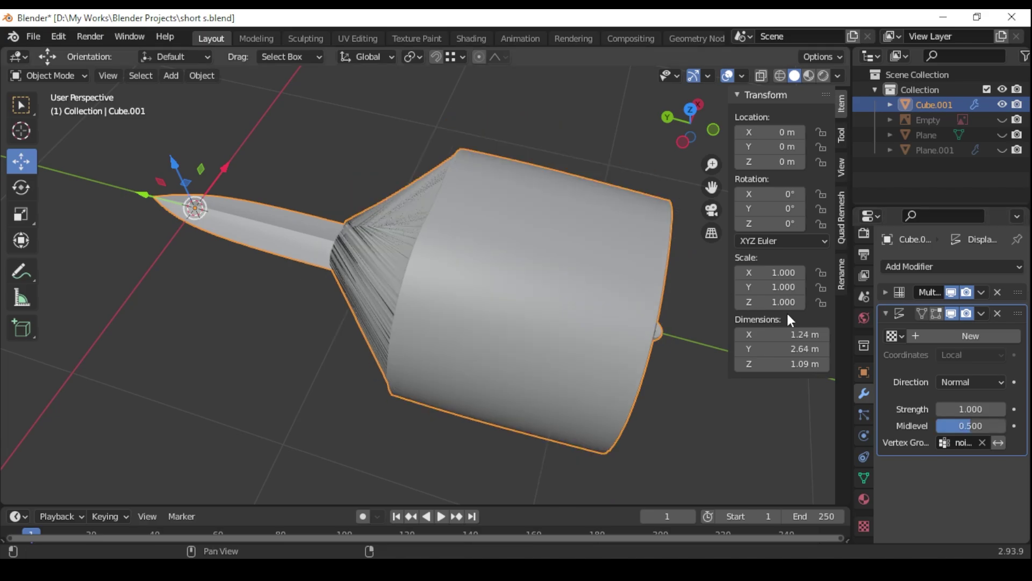
Create a new image texture for the Displace modifier and load ZGrab01.bmp into it.
click(863, 526)
click(963, 289)
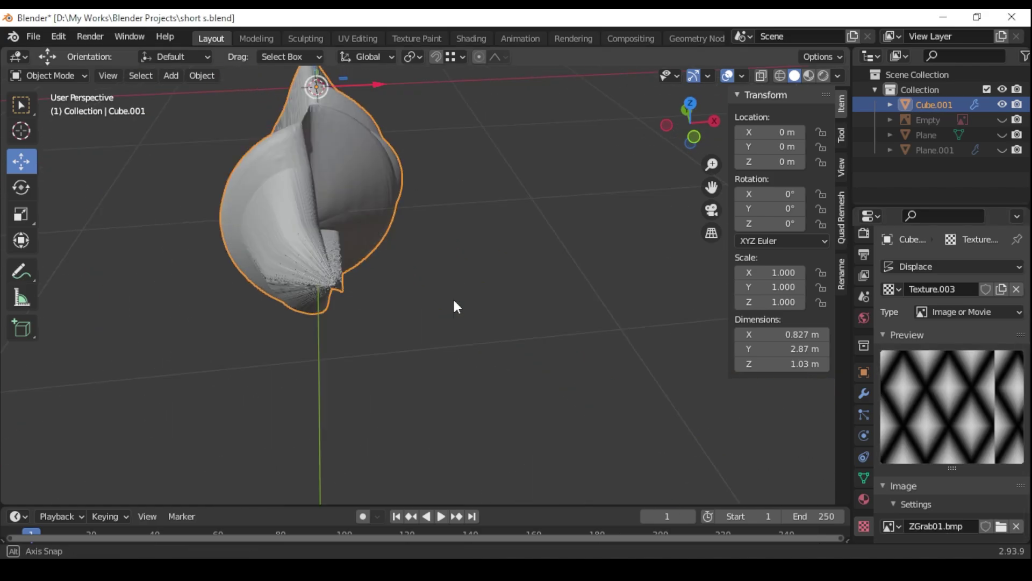
middle_drag(453, 297, 591, 387)
Set the Displace modifier's texture coordinates to UV.
click(864, 393)
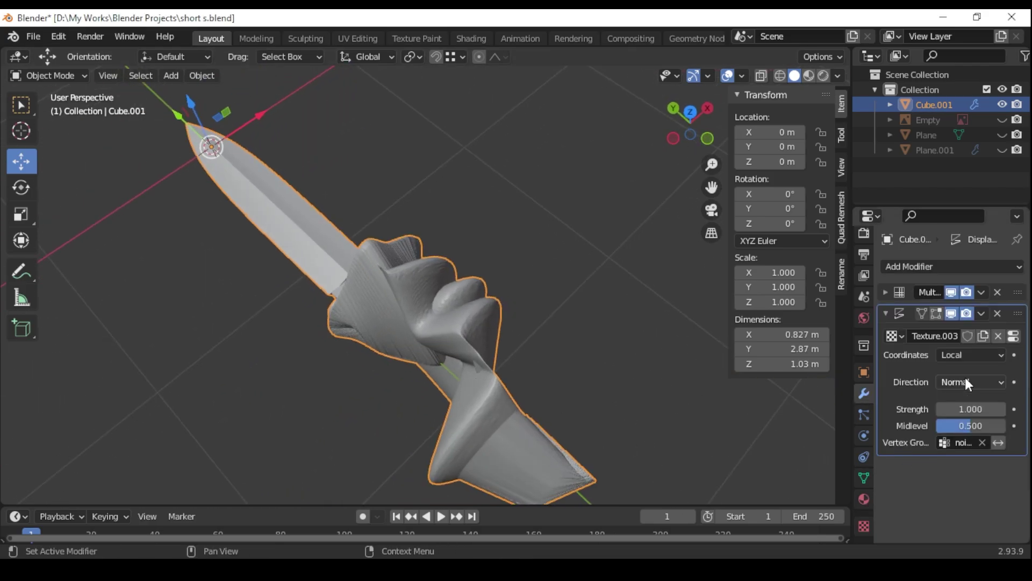
click(969, 355)
click(937, 424)
middle_drag(388, 344, 422, 317)
In the UV Editing workspace, scale up the handle's UVs so the displacement pattern repeats more densely.
click(358, 39)
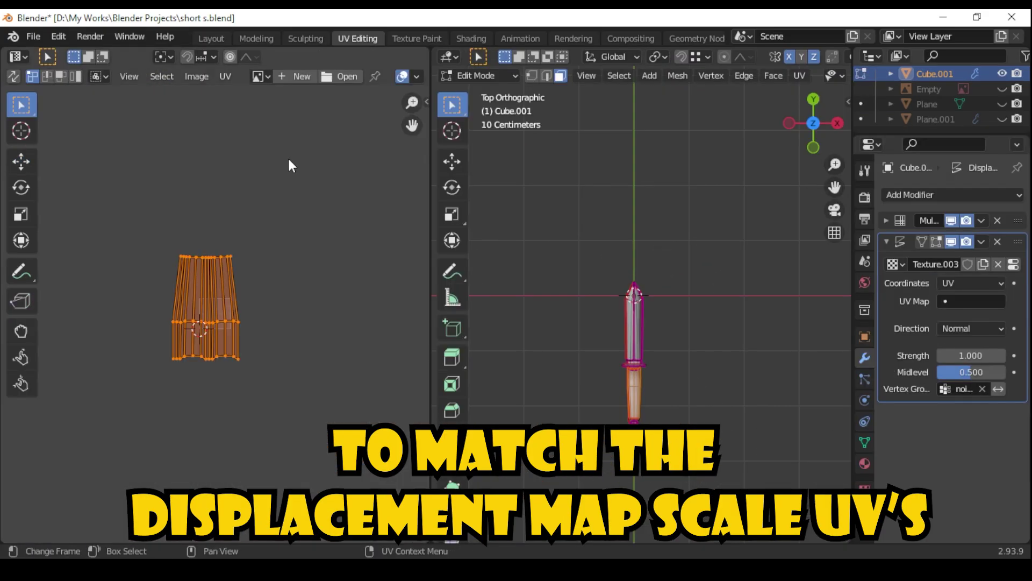
scroll(290, 164, down, 5)
key(s)
click(258, 290)
scroll(215, 279, up, 3)
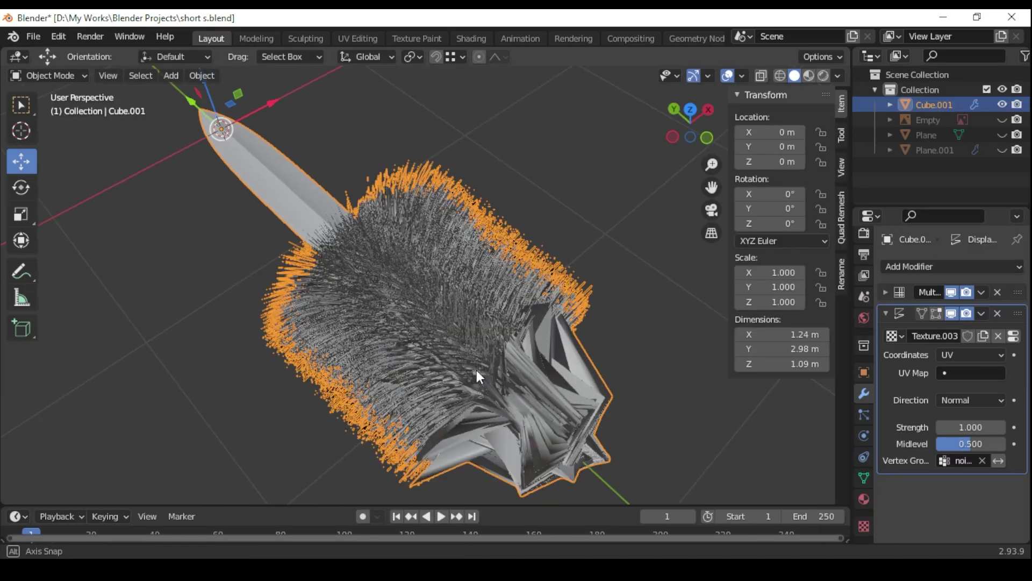
Back in the Layout workspace, reduce the Displace modifier's strength to 0.01 and inspect the knife's handle.
middle_drag(476, 370, 492, 349)
scroll(492, 349, up, 5)
scroll(492, 348, down, 4)
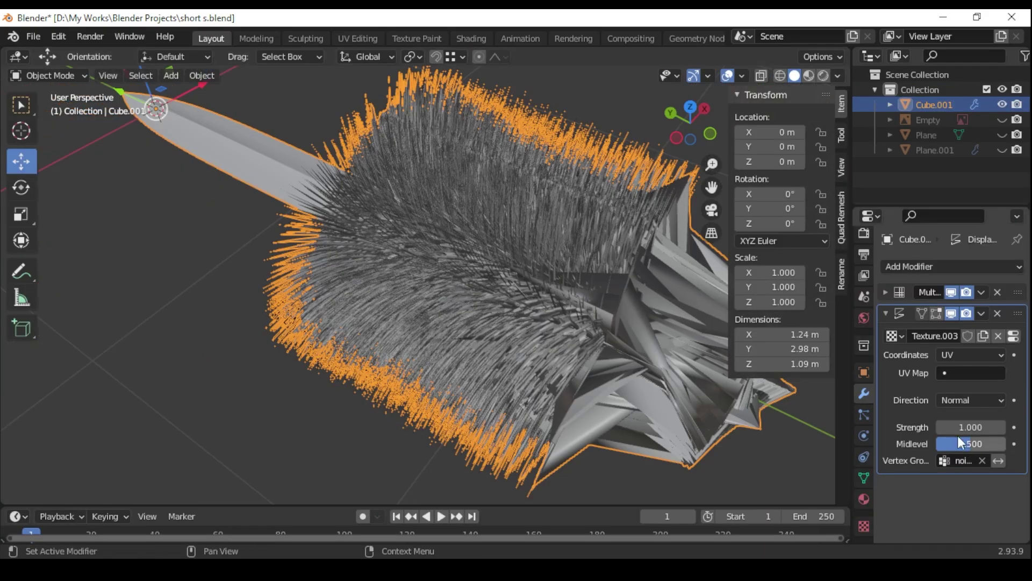
key(Return)
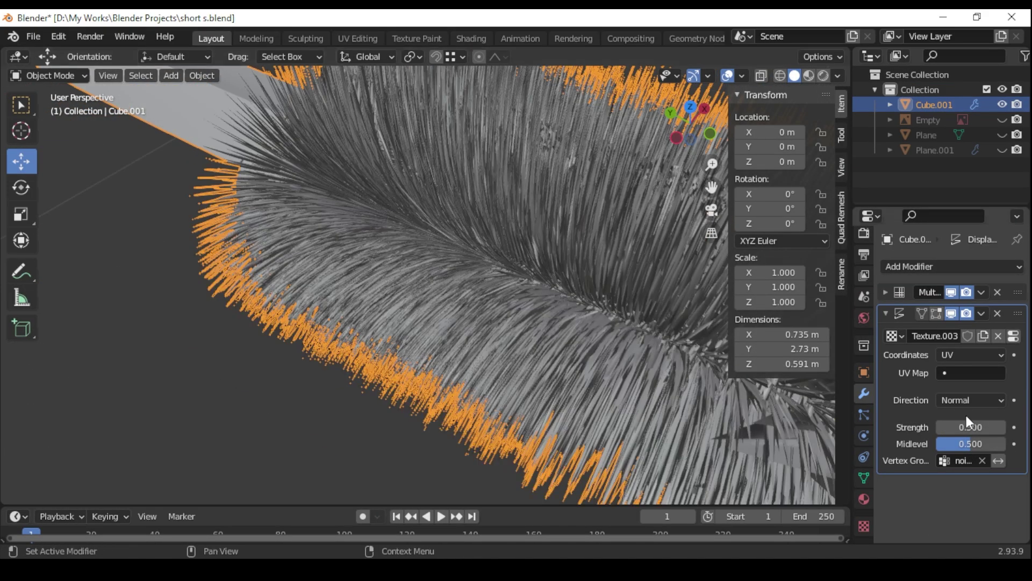
key(Return)
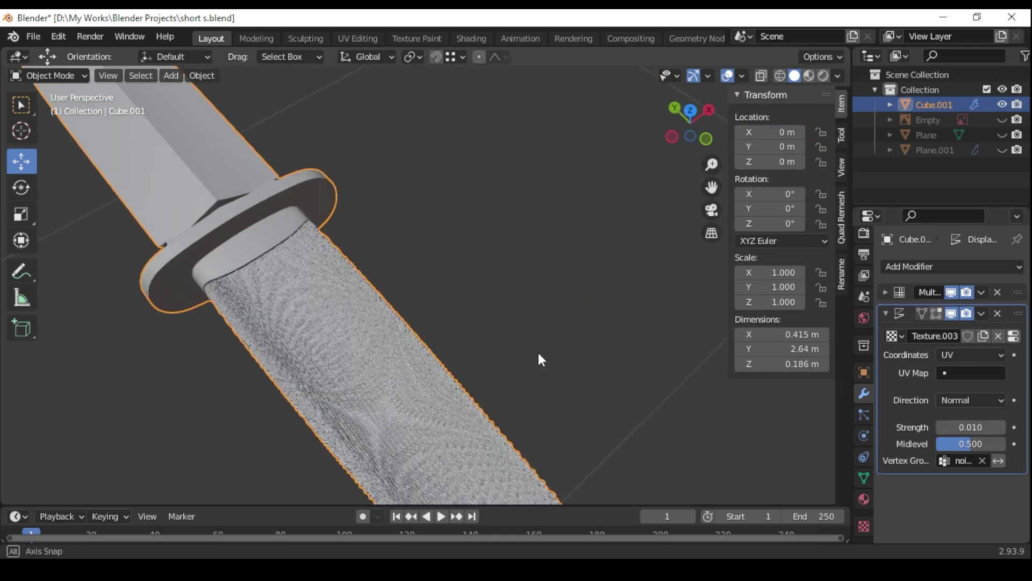
scroll(443, 388, up, 4)
scroll(466, 386, down, 3)
middle_drag(467, 387, 460, 394)
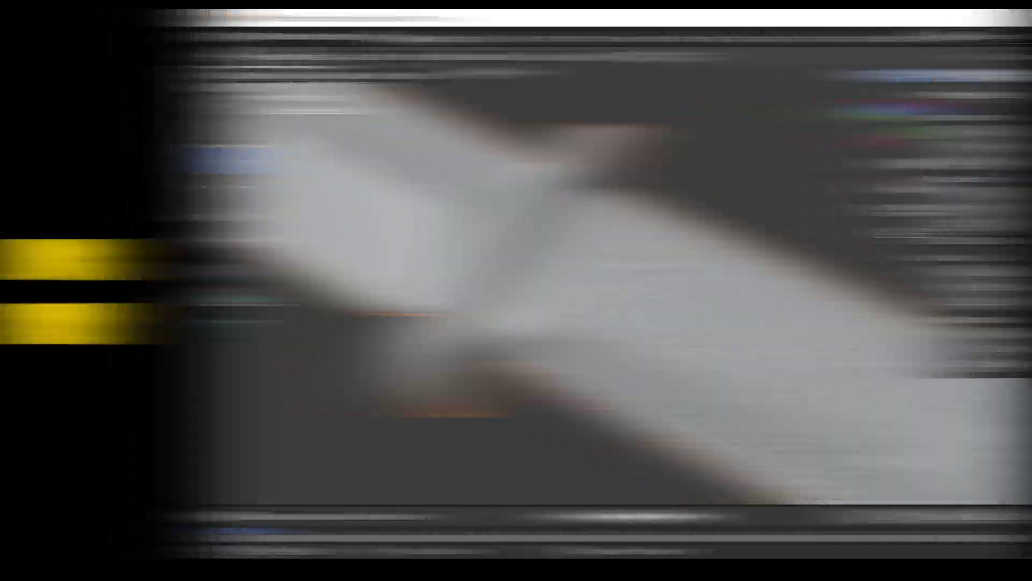